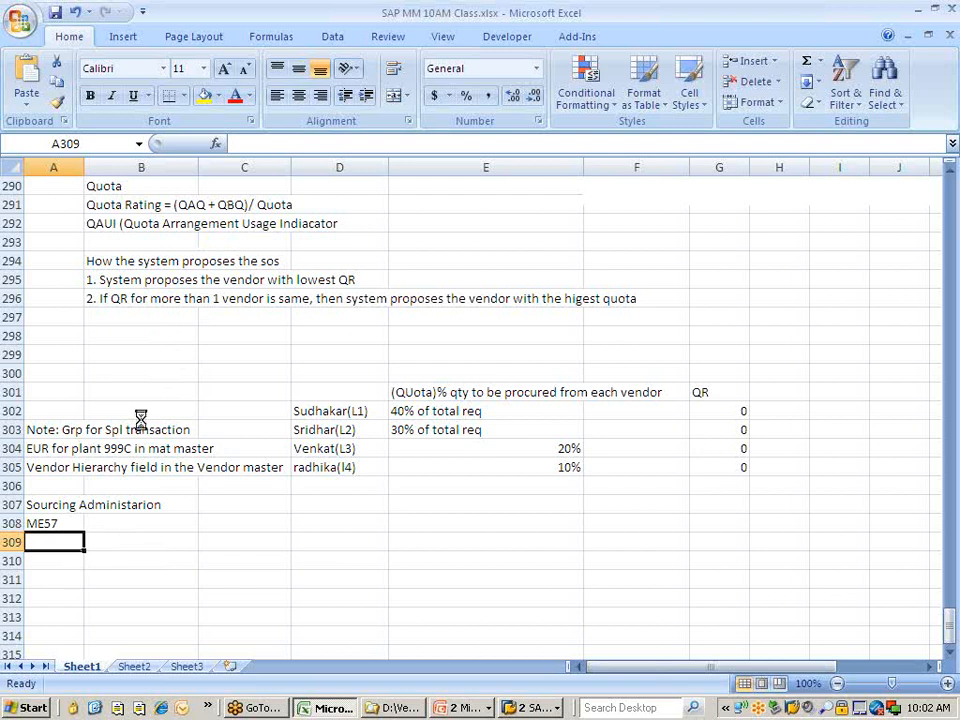
Show the Allocating and Processing Requisitions slide, then list the open SAP windows.
key("alt+Tab")
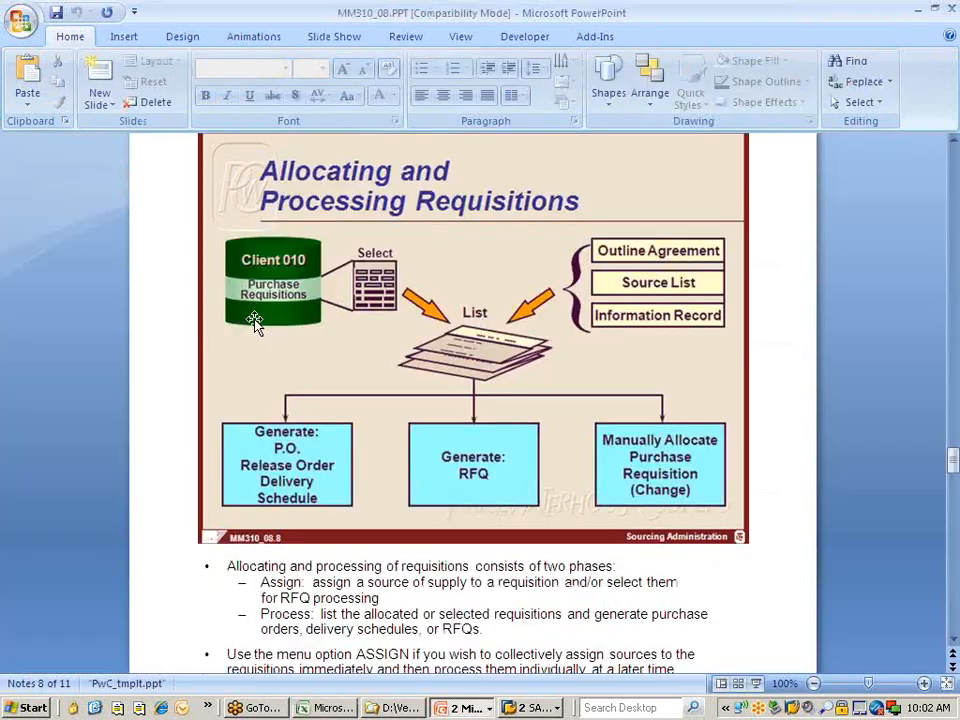
key("alt+Tab")
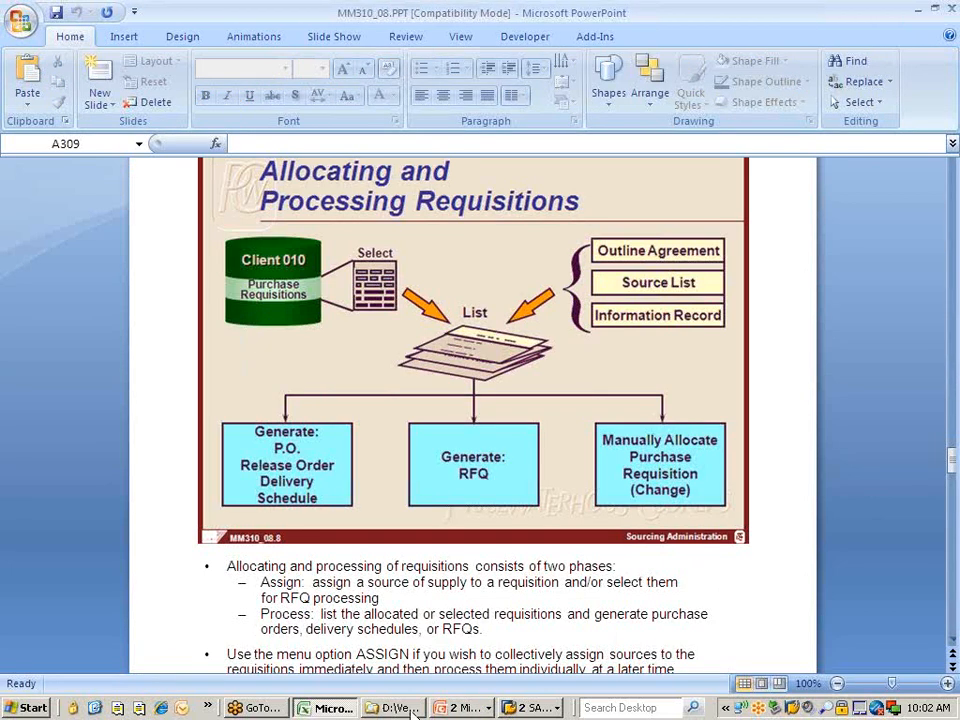
left_click(530, 707)
Expand Logistics to Purchase Requisition > Follow-On Functions > Create Purchase Order, revealing ME58 and ME59N.
left_click(545, 667)
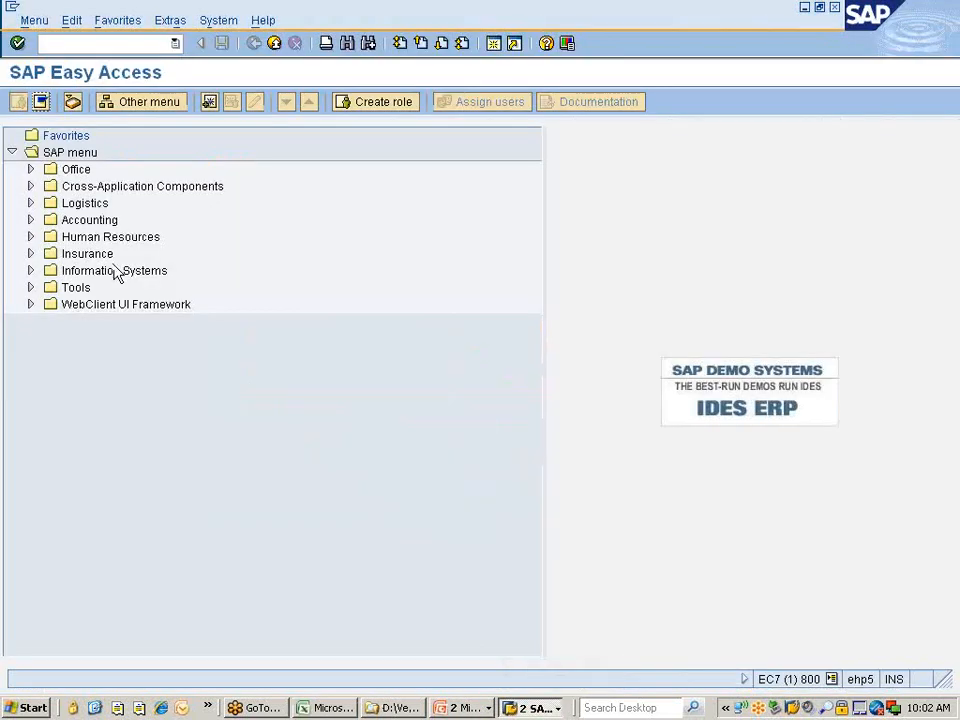
left_click(88, 203)
key("Right")
key("Right")
key("Right")
key("Right")
key("Right")
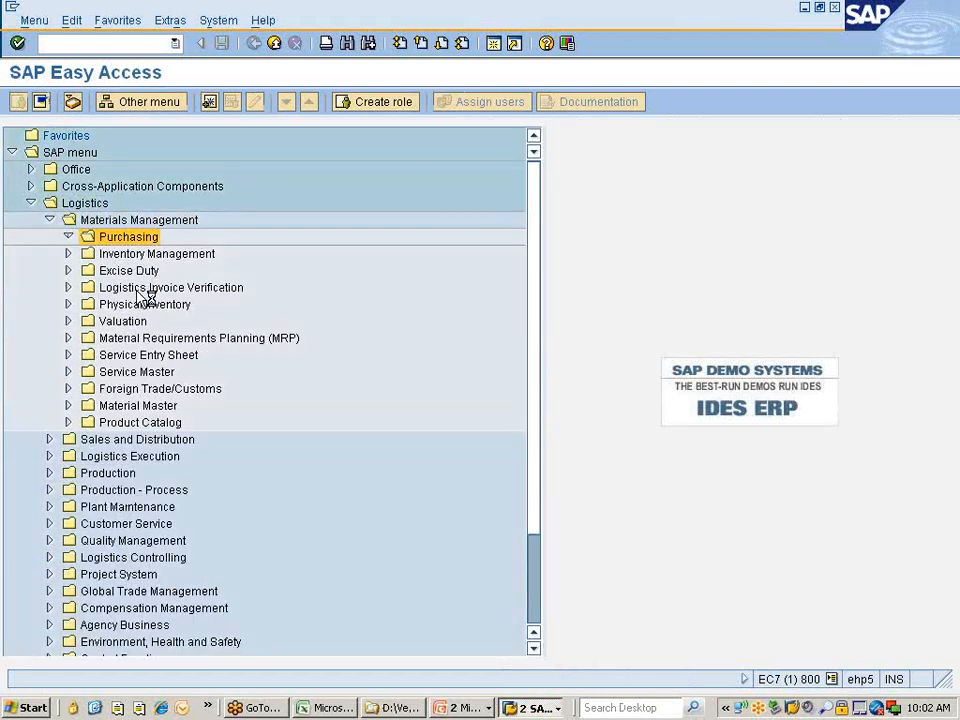
key("Down")
key("Down")
key("Up")
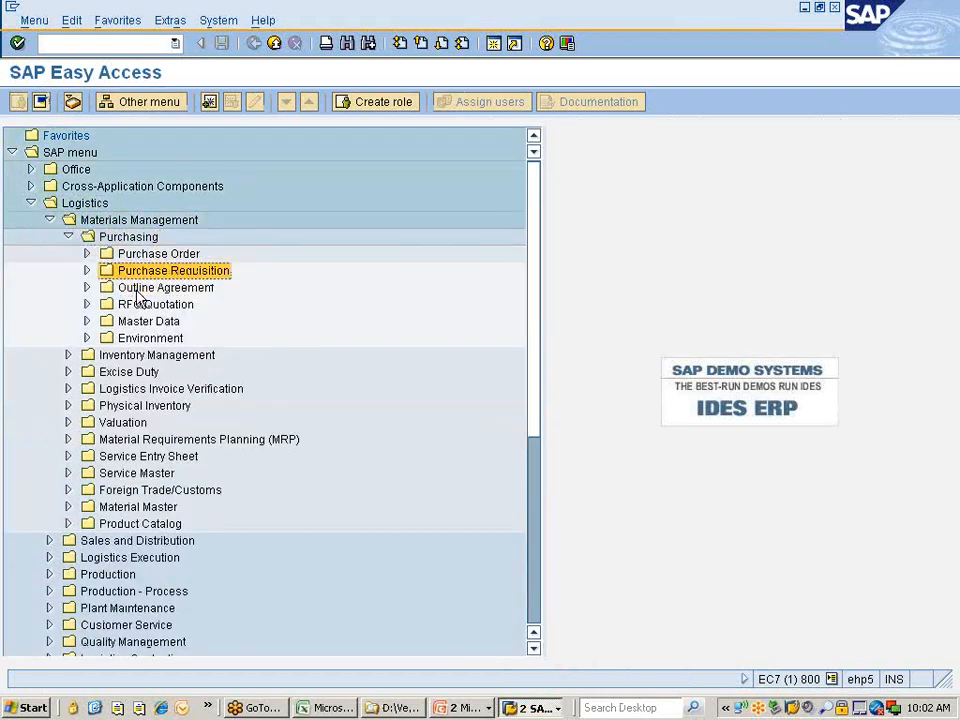
key("Right")
key("Right")
key("Down")
key("Down")
key("Down")
key("Down")
key("Down")
key("Down")
key("Right")
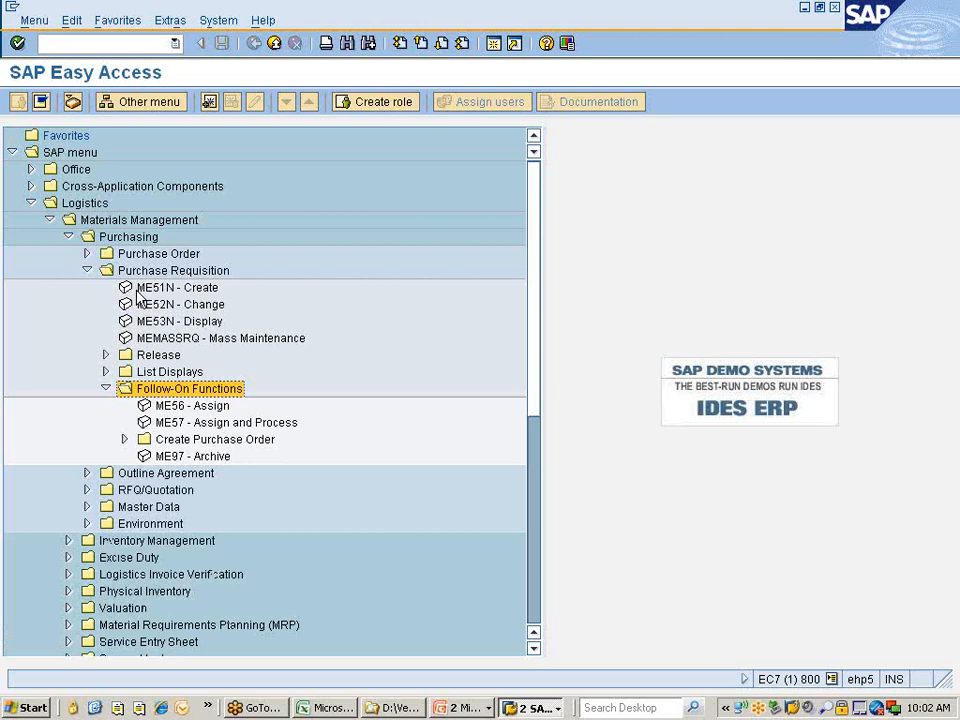
key("Down")
key("Down")
key("Down")
key("Right")
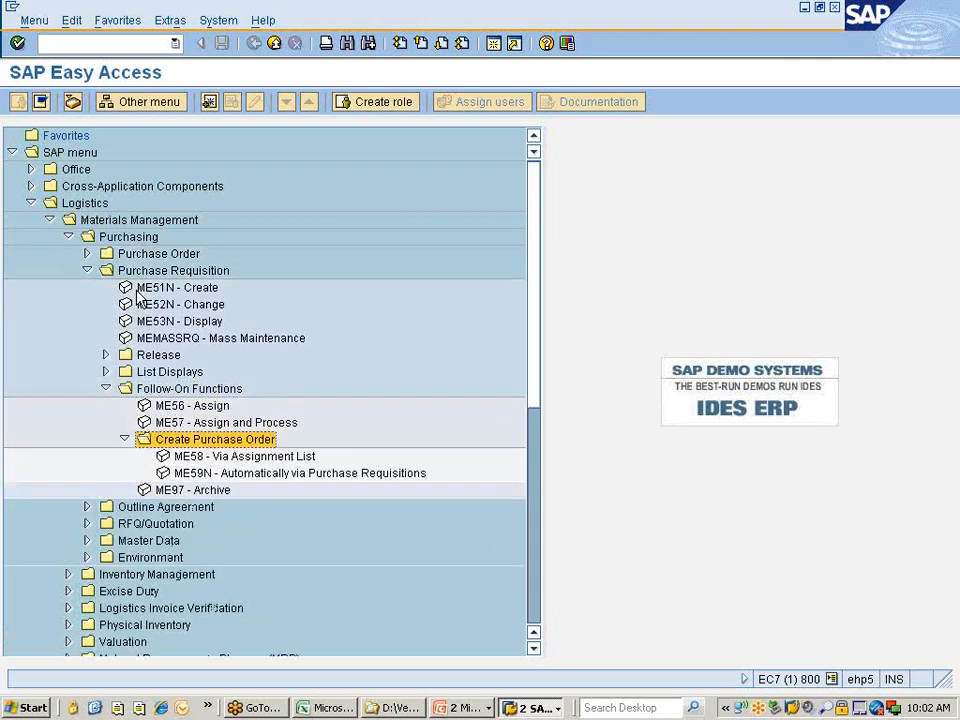
key("alt+Tab")
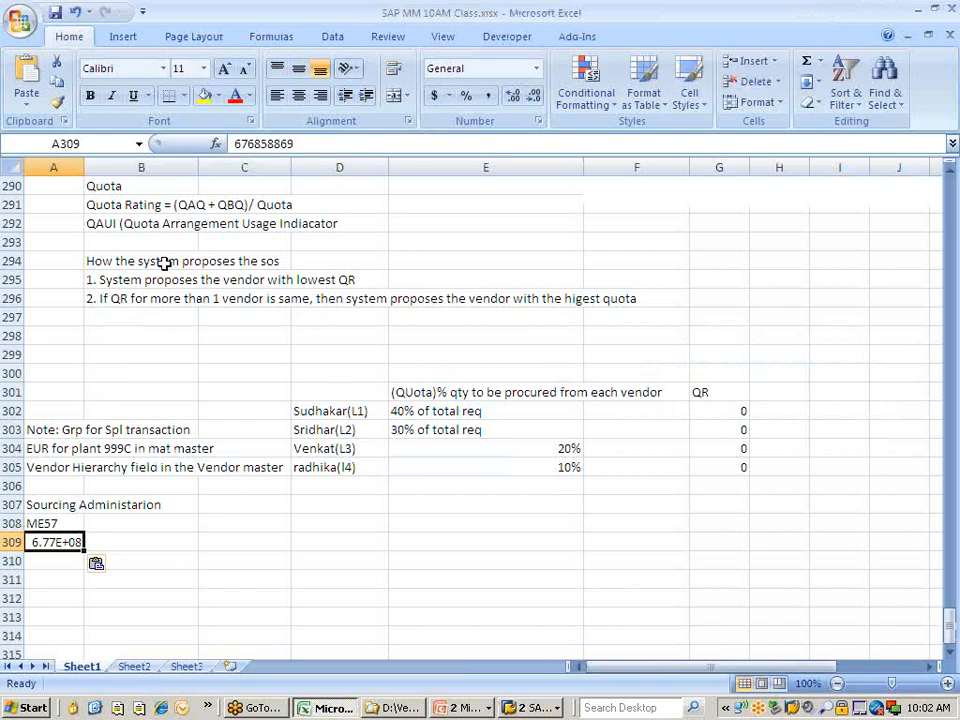
Replace the stray number in A309 with ME58 and enter ME59 in A310.
left_click(300, 145)
key("BackSpace")
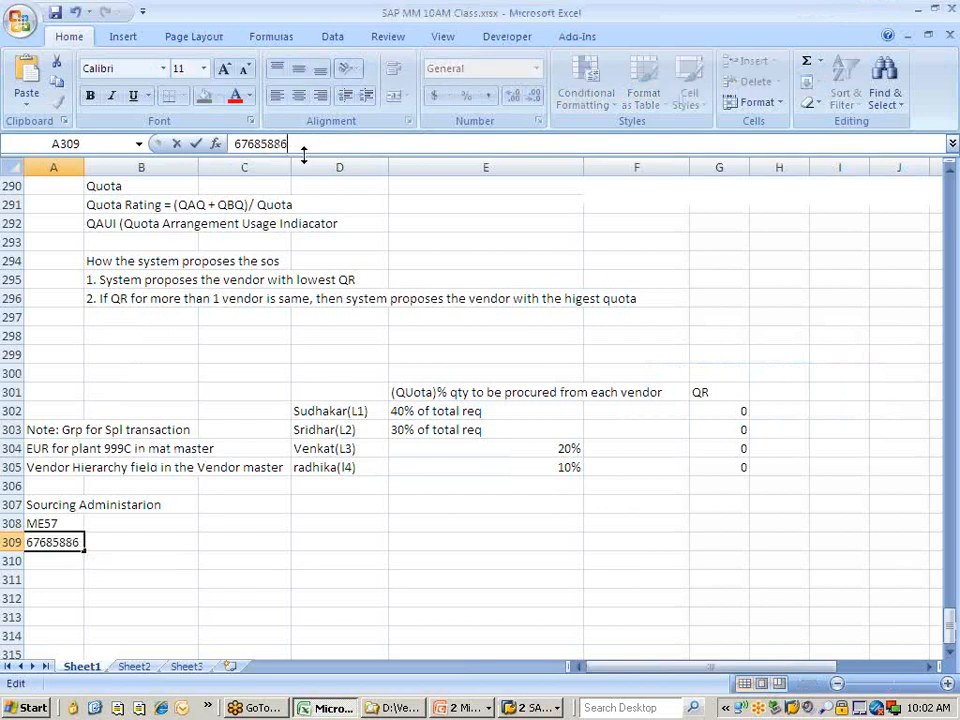
key("BackSpace")
key("BackSpace")
key("BackSpace")
key("BackSpace")
key("BackSpace")
key("BackSpace")
key("BackSpace")
key("BackSpace")
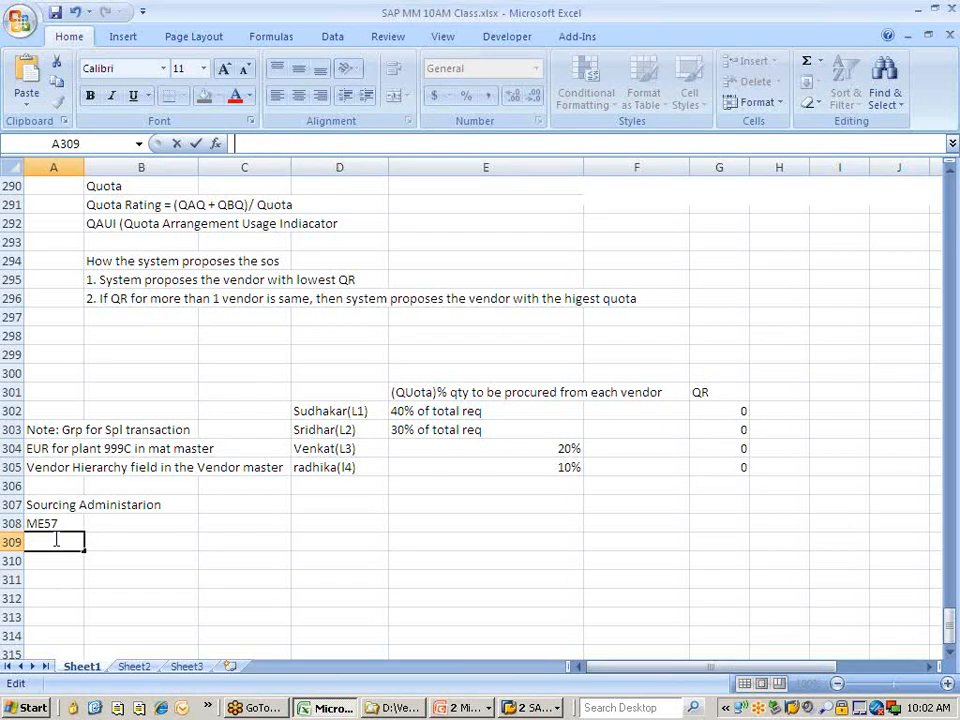
type("M")
type("E%")
type("5")
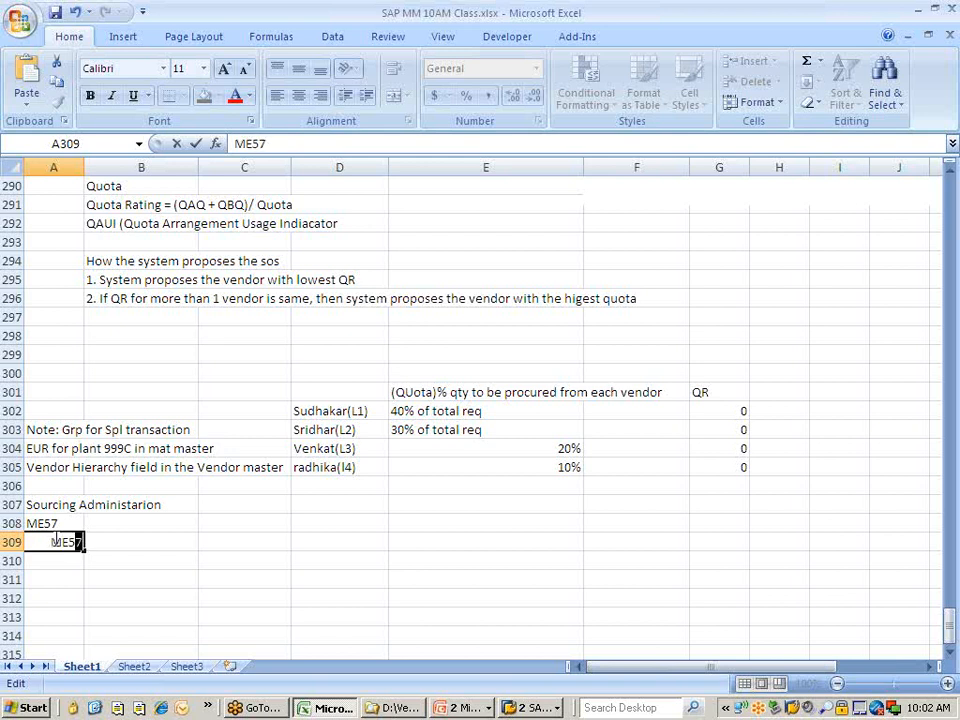
type("8")
left_click(64, 558)
type("ME59")
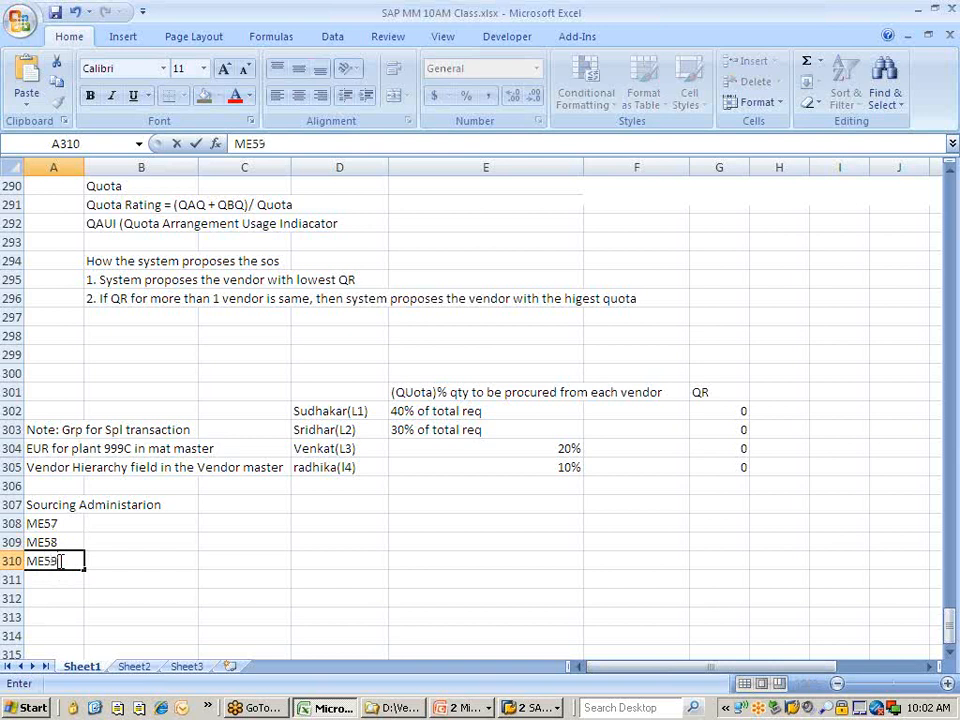
Insert a row above ME57 and enter ME56 in A308, completing the ME56–ME59 list.
left_click(10, 523)
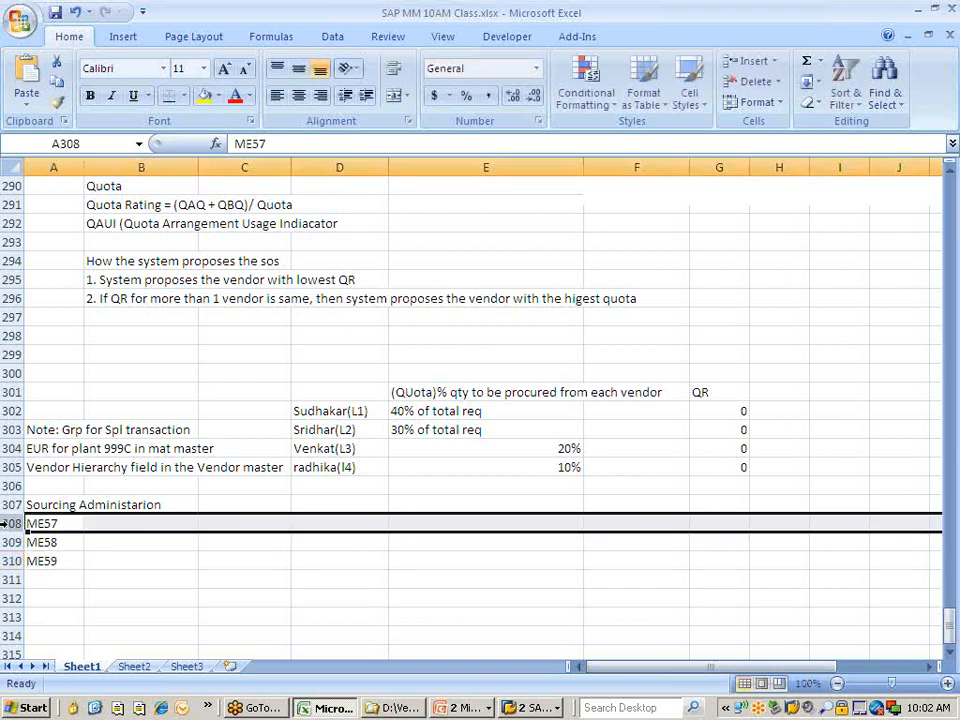
right_click(12, 530)
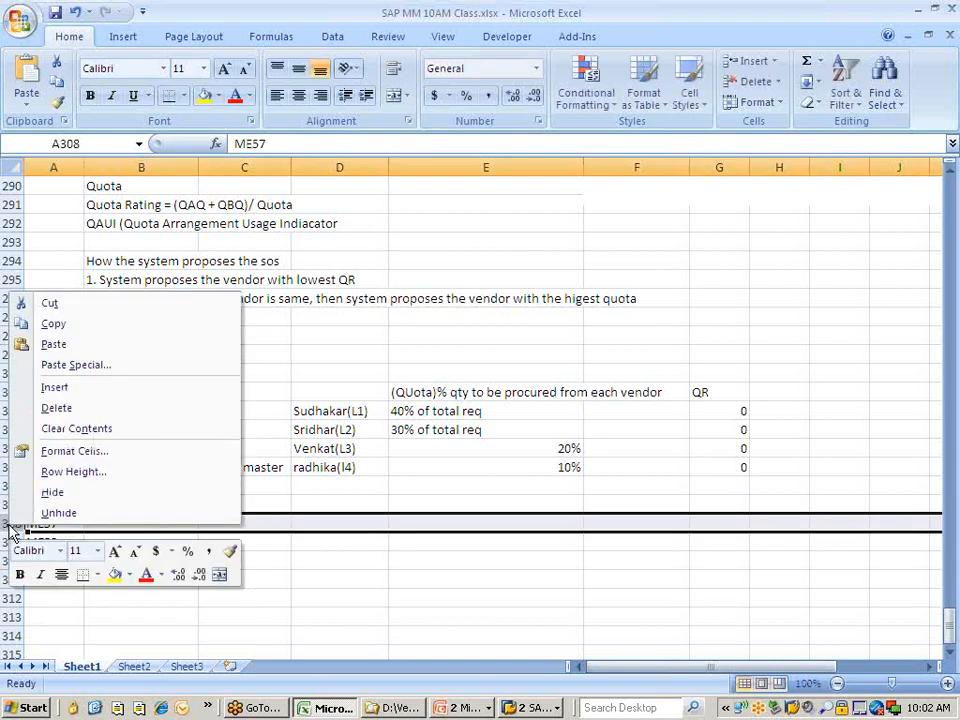
left_click(55, 392)
left_click(52, 527)
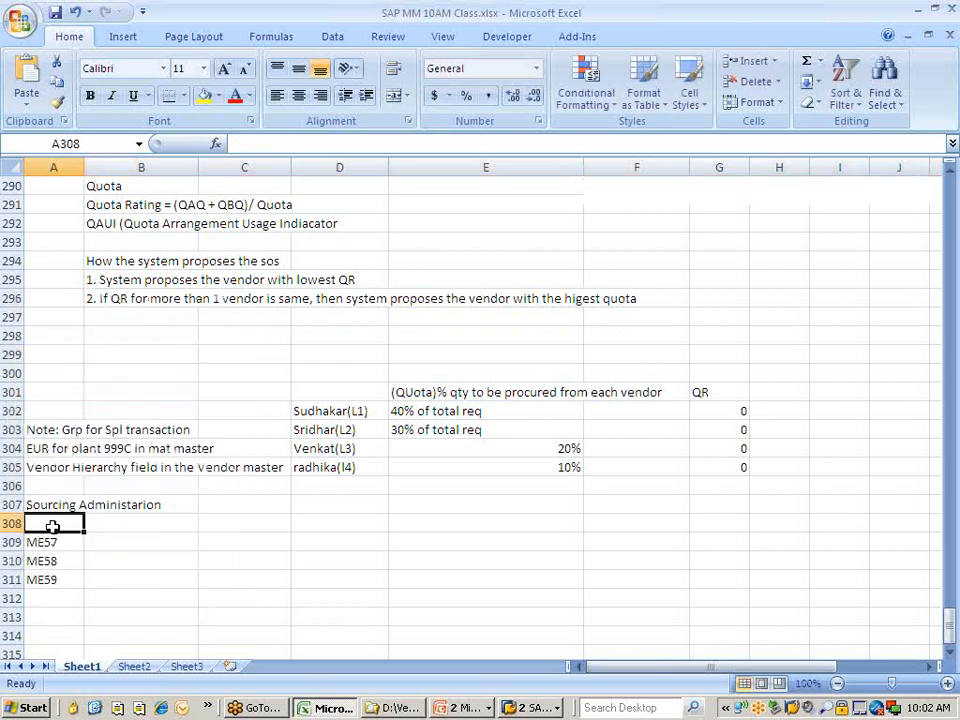
type("ME56")
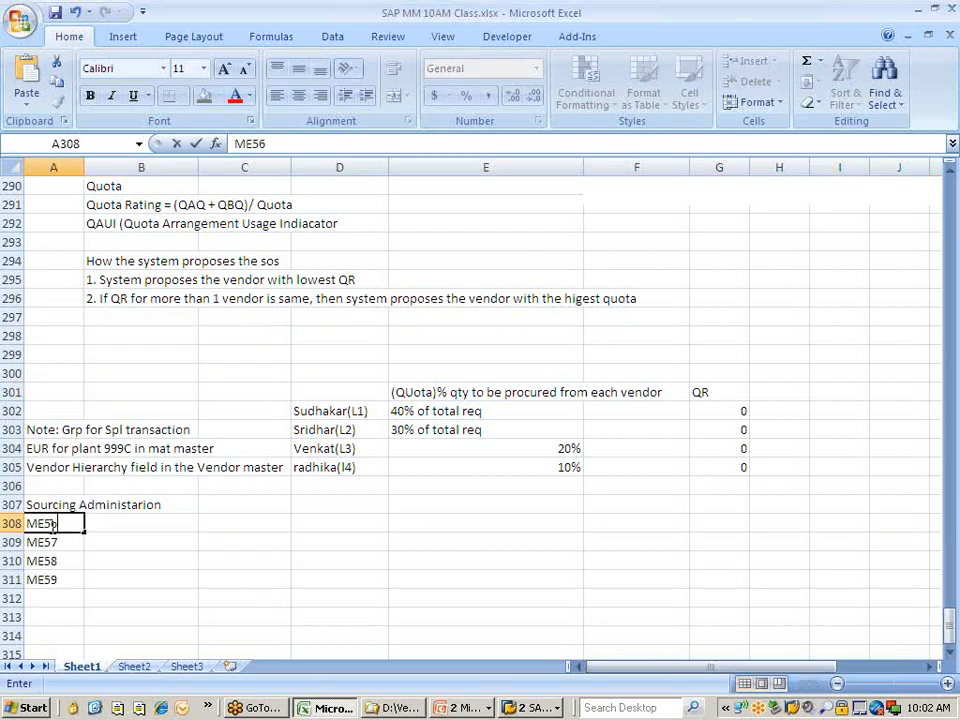
left_click(59, 616)
left_click_drag(56, 525, 57, 578)
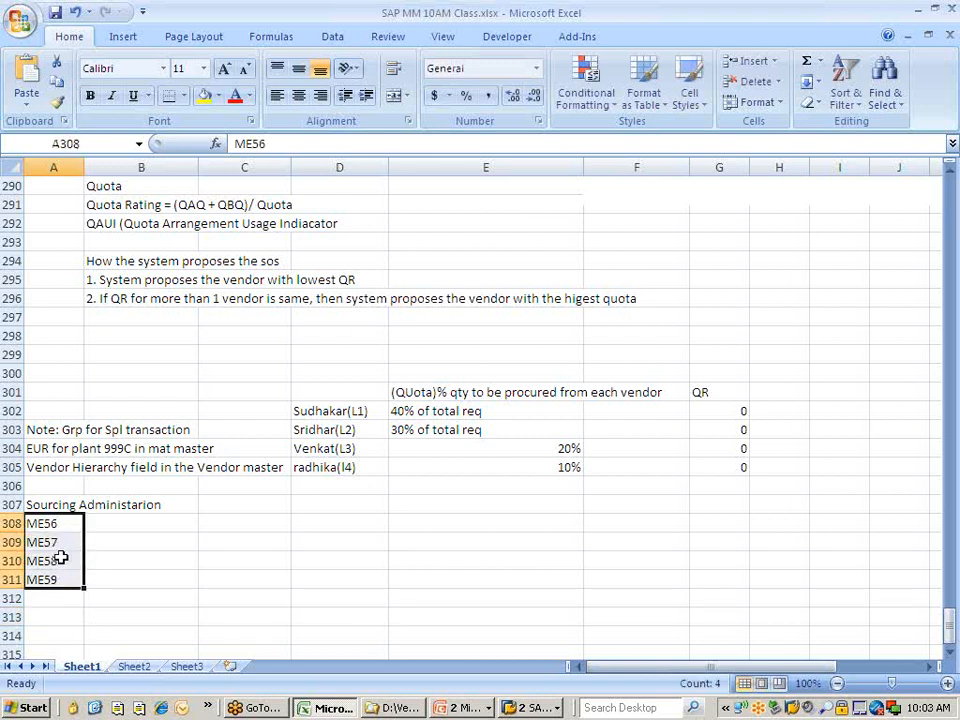
key("alt+Tab")
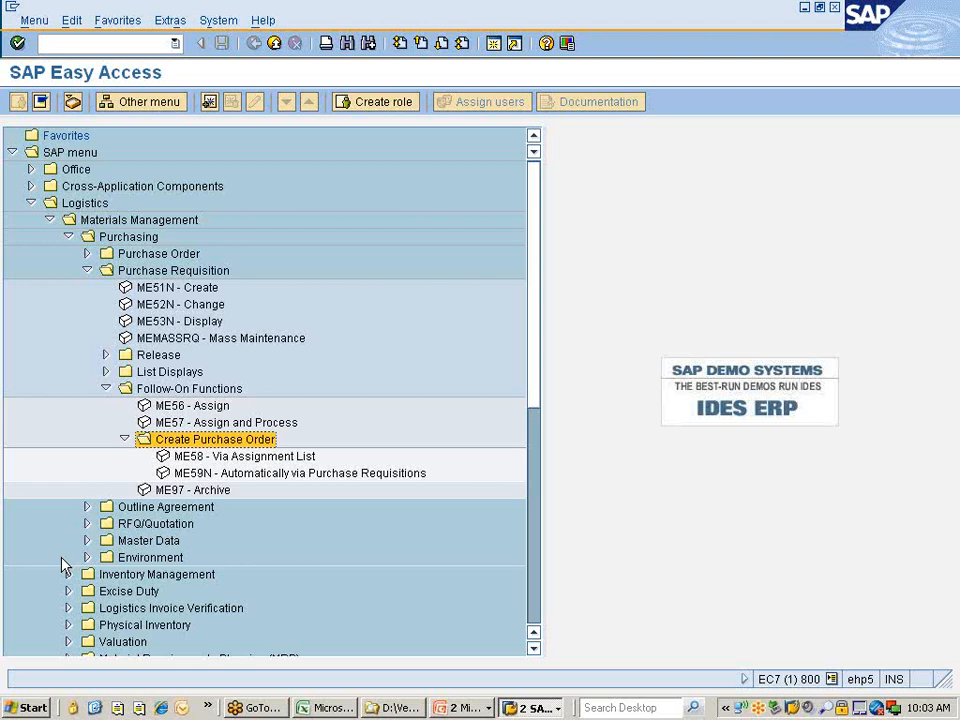
key("alt+Tab")
Describe ME56 as 'Assign SOS to PR' and edit the ME57 description to include '& Process'.
left_click(112, 522)
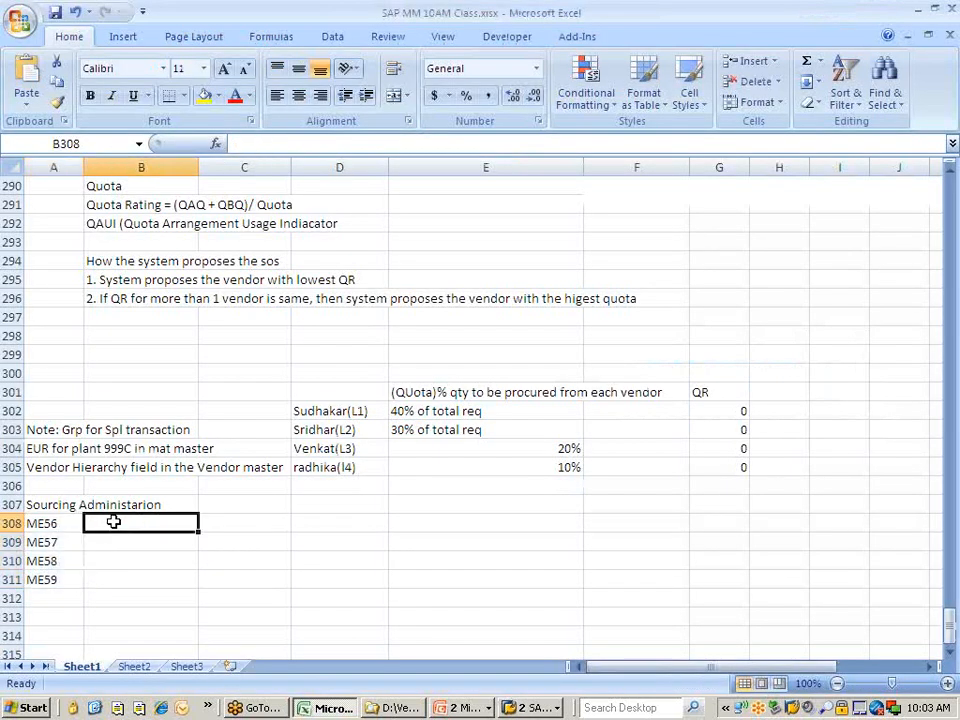
type("Assign")
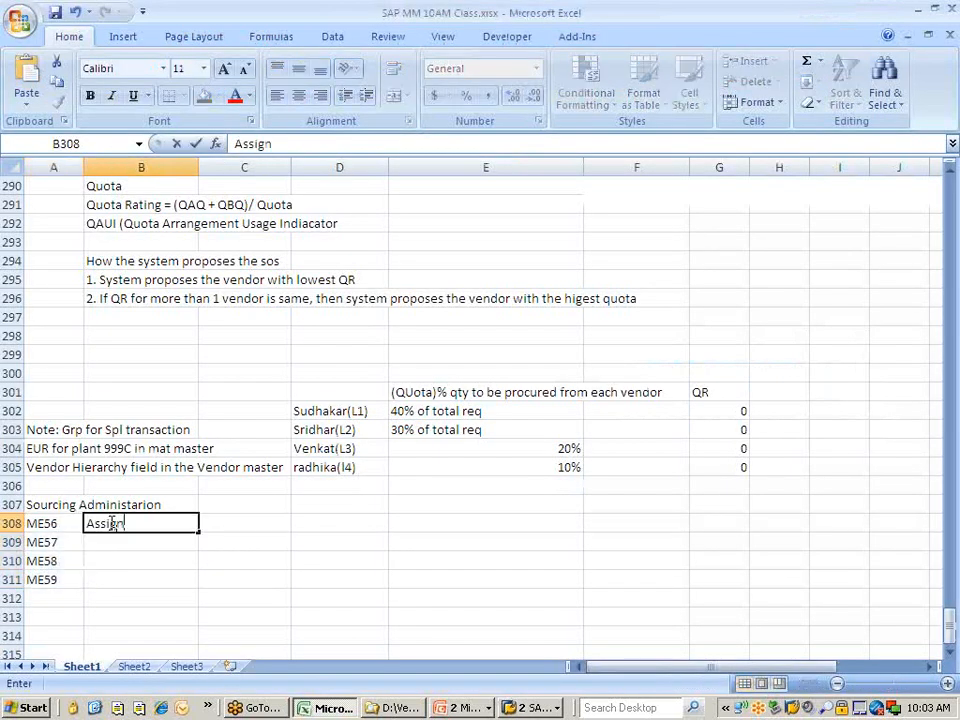
type(" SOS to PR")
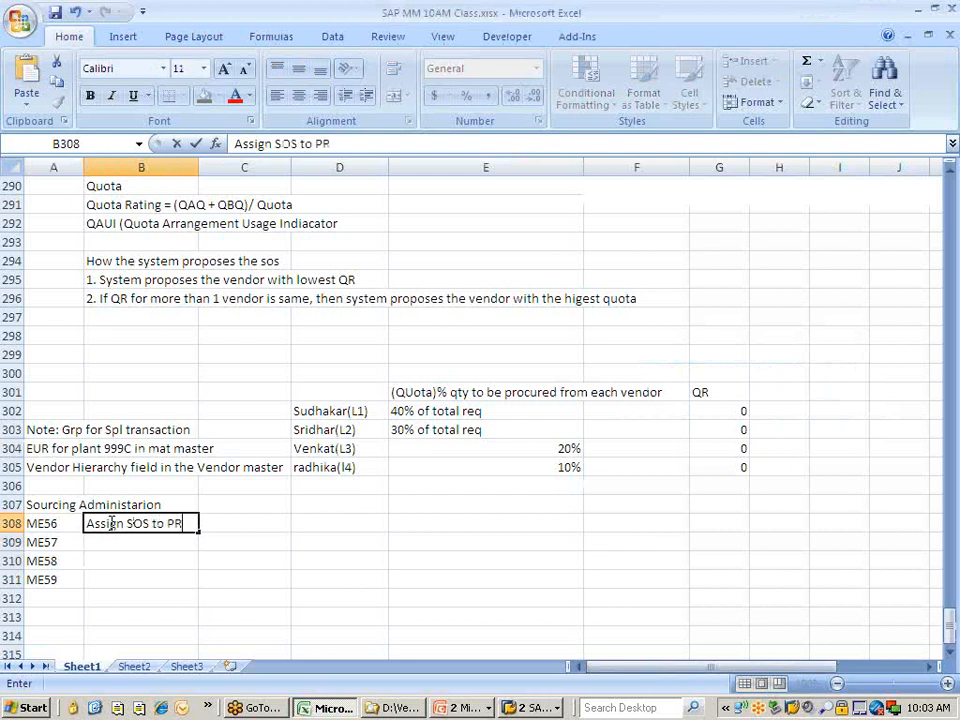
key("Return")
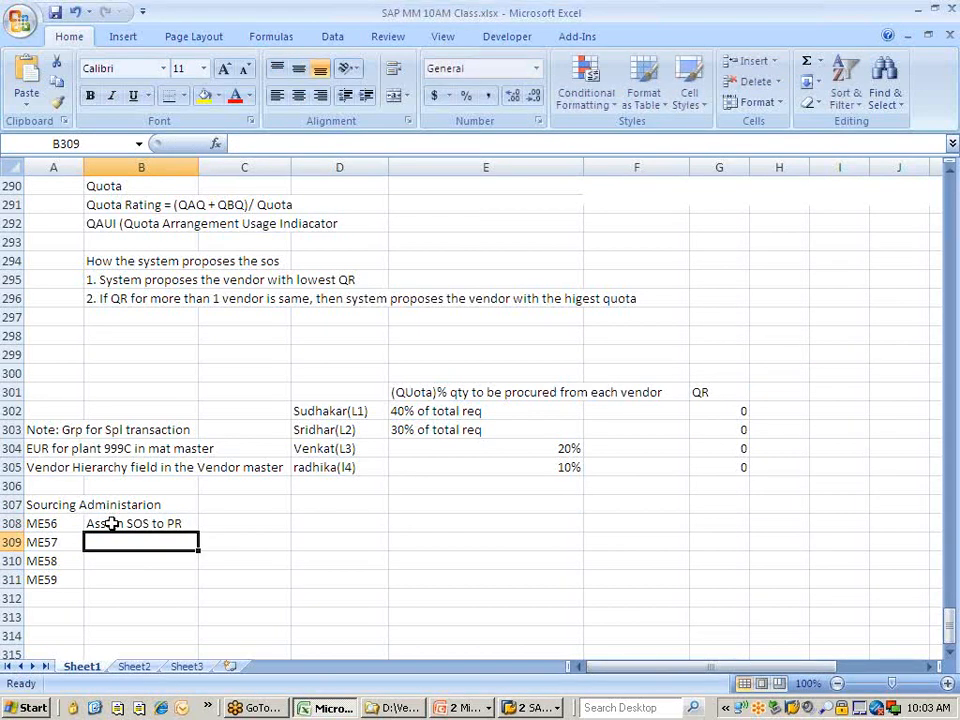
type("Assign SOS to PR")
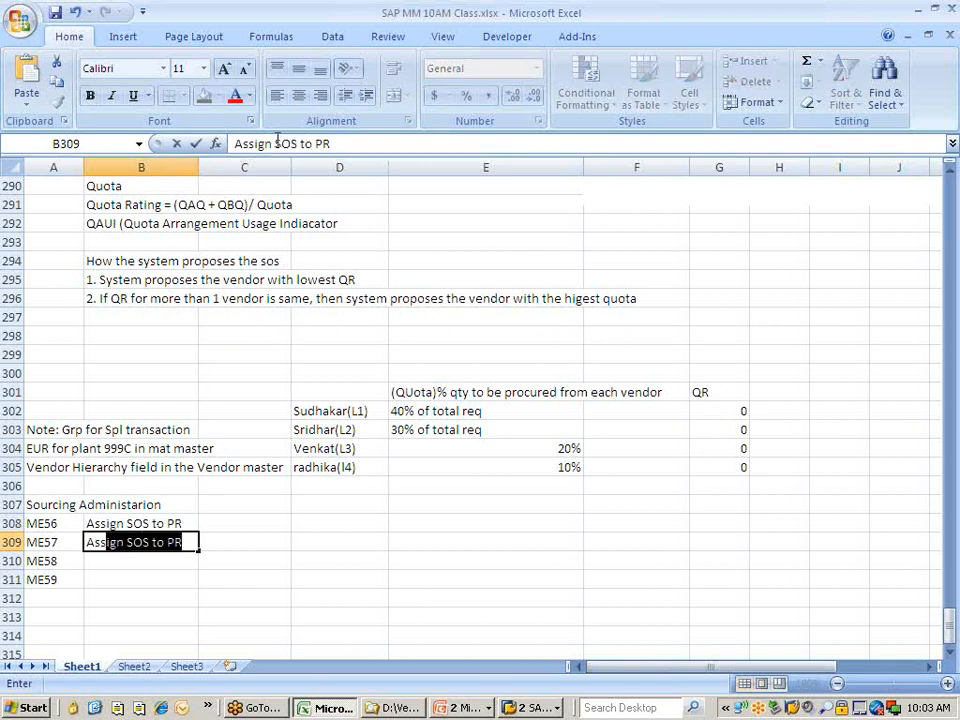
left_click(278, 144)
type("& Proce")
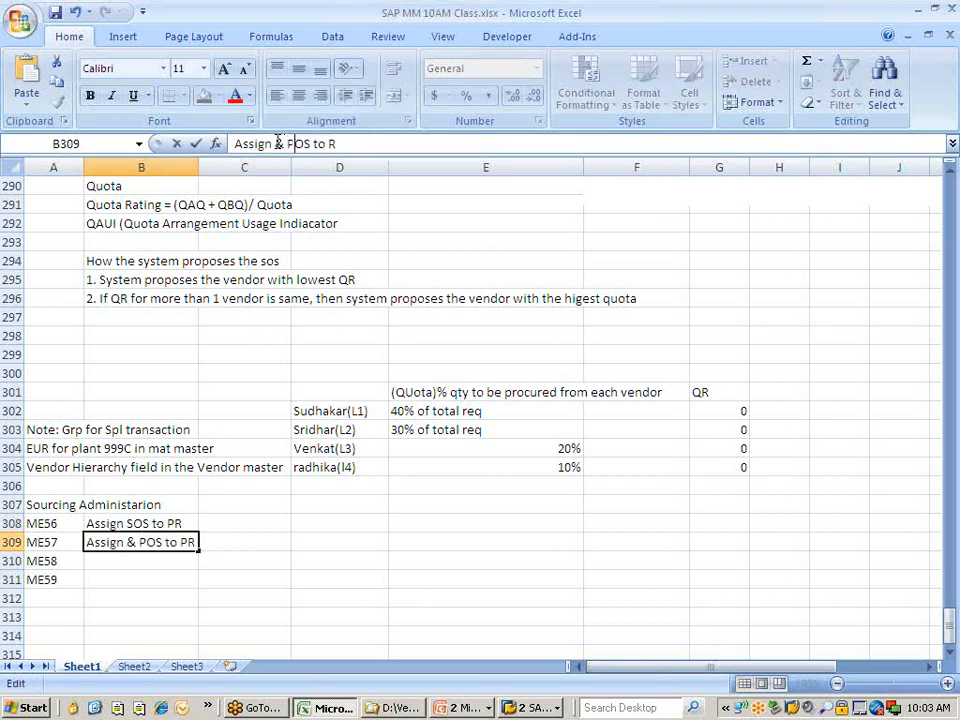
type("ss")
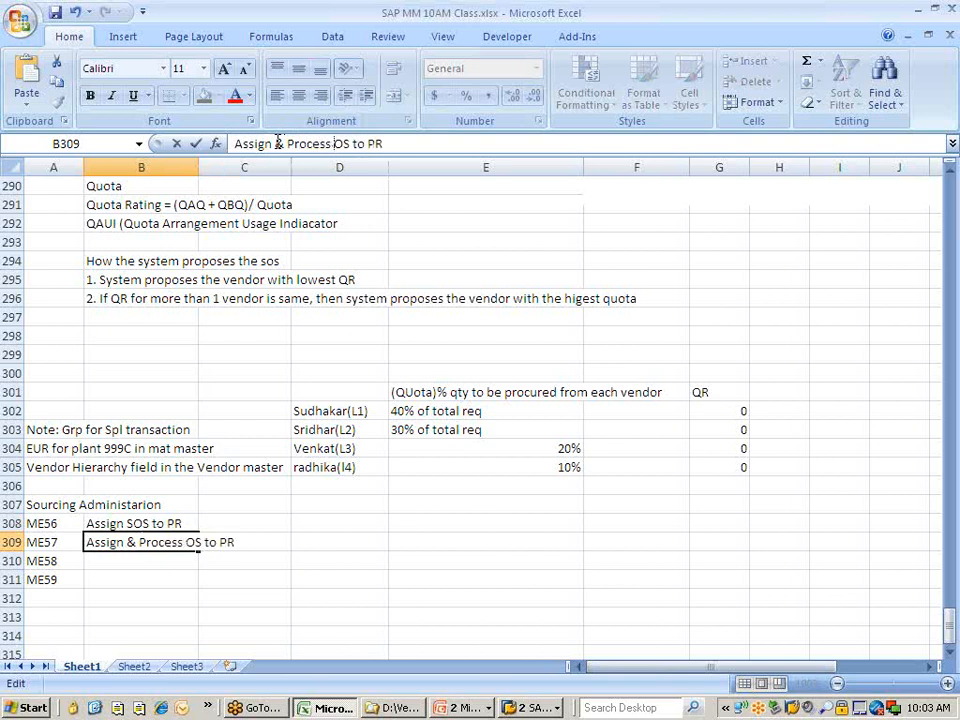
key("ctrl+shift+Right")
key("ctrl+shift+Right")
key("Delete")
left_click(110, 563)
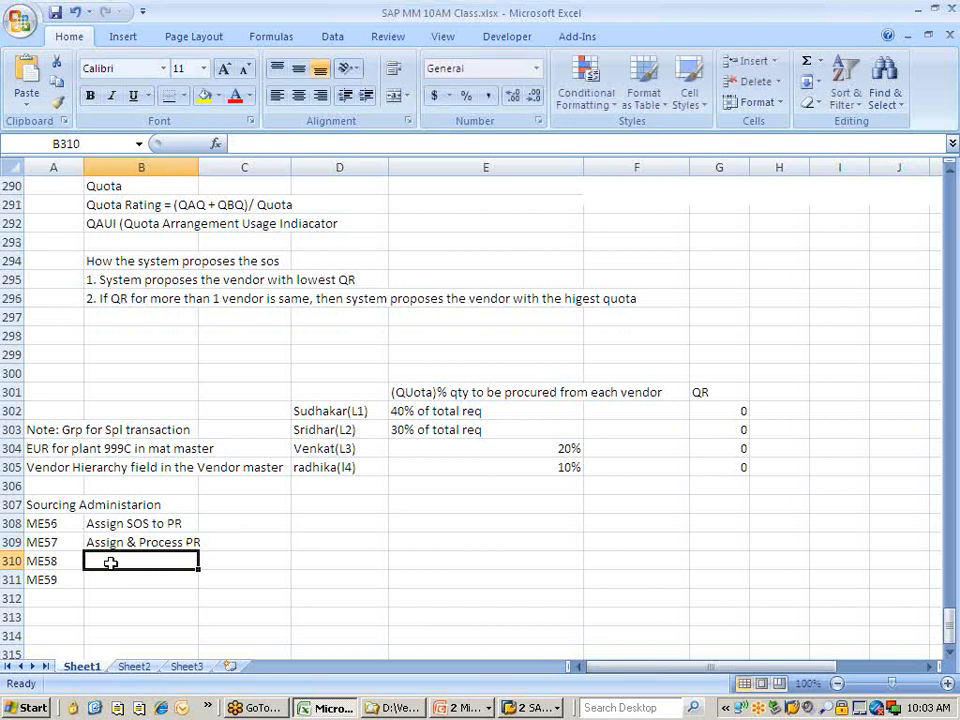
Describe ME58 as 'Process via Assignment List' and ME59 as 'Auto PO creation'.
type("Assign")
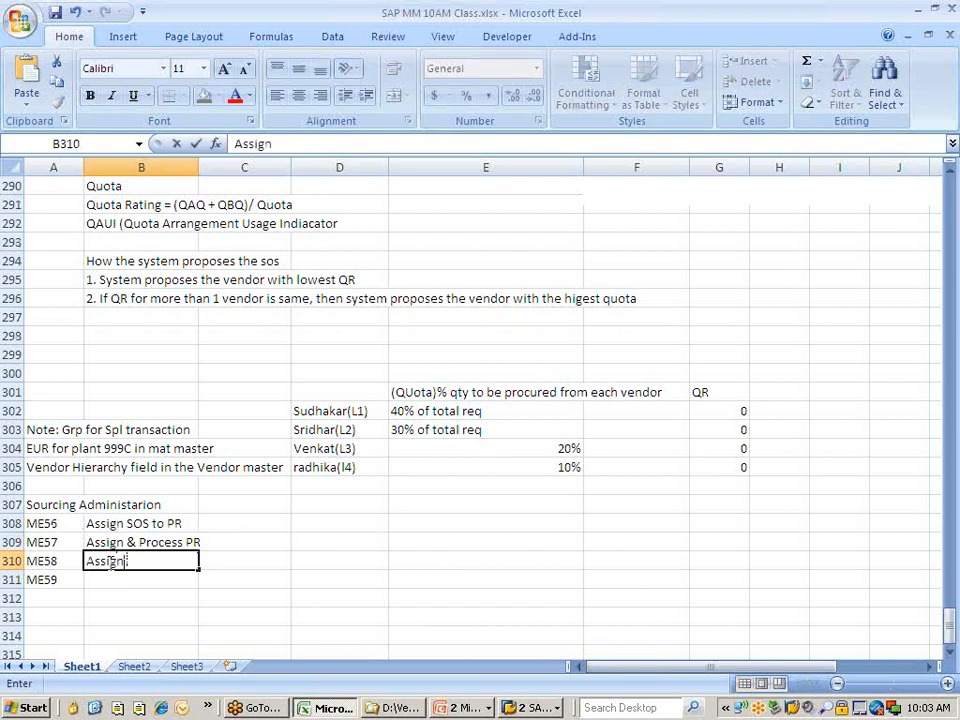
type("mnet via")
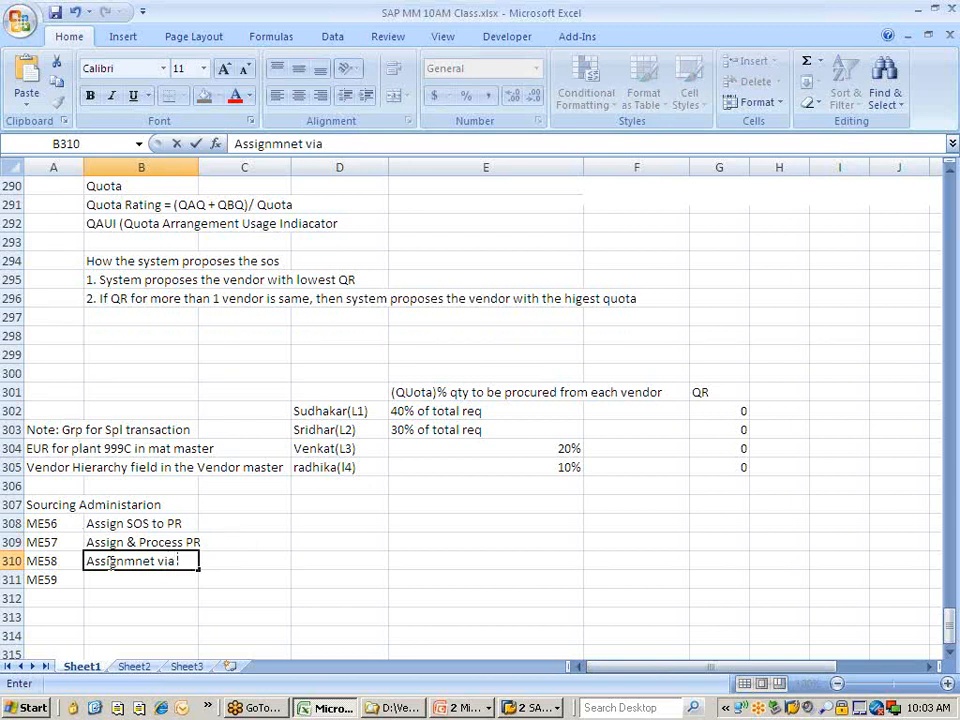
key("BackSpace")
key("BackSpace")
key("BackSpace")
key("BackSpace")
key("BackSpace")
key("BackSpace")
key("BackSpace")
key("BackSpace")
key("BackSpace")
key("BackSpace")
key("BackSpace")
key("BackSpace")
key("BackSpace")
key("BackSpace")
type("P")
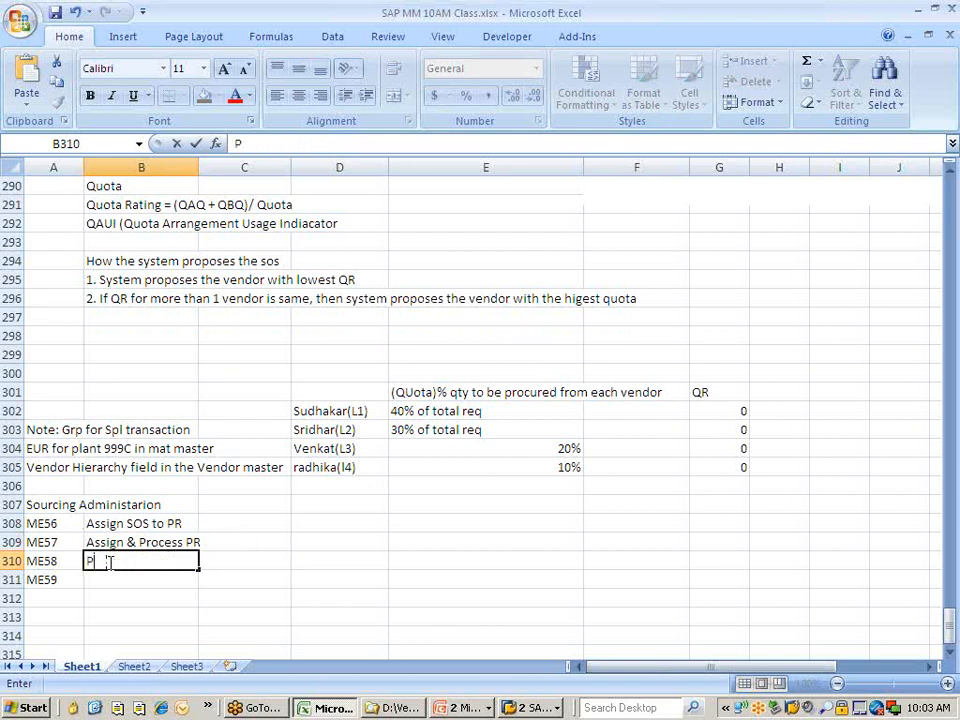
type("rocess")
type(" vis")
type(" A")
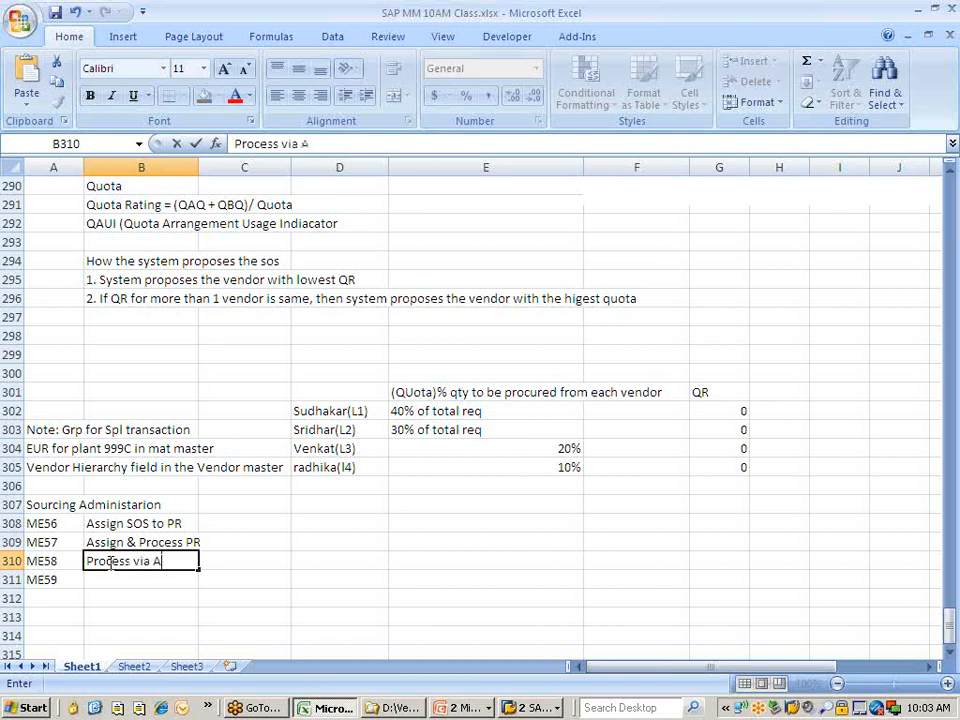
type("ssignm")
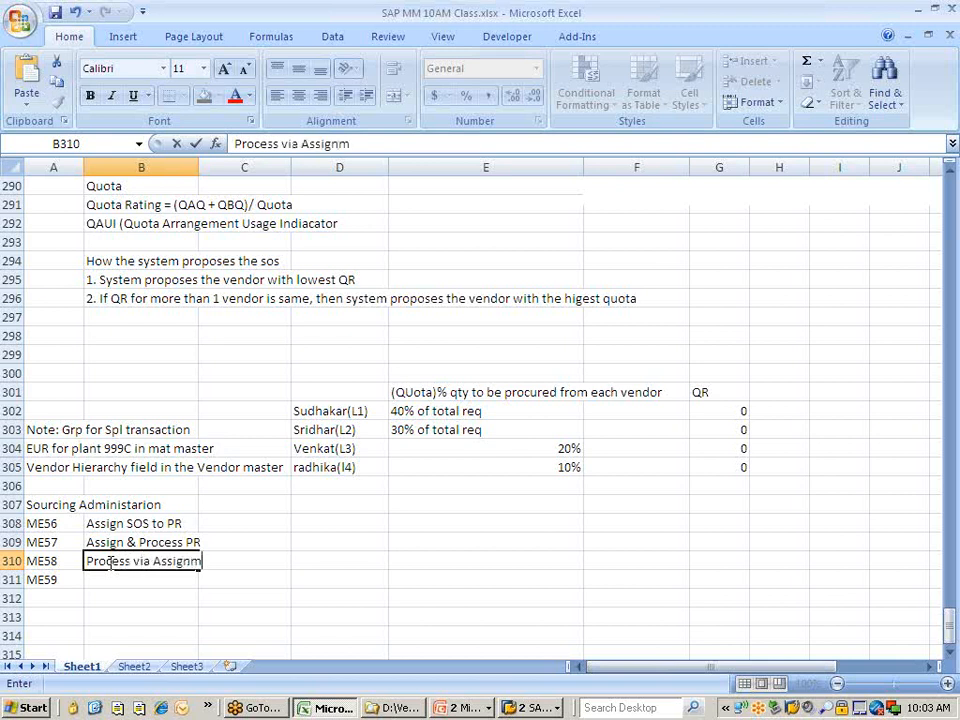
type("ent List")
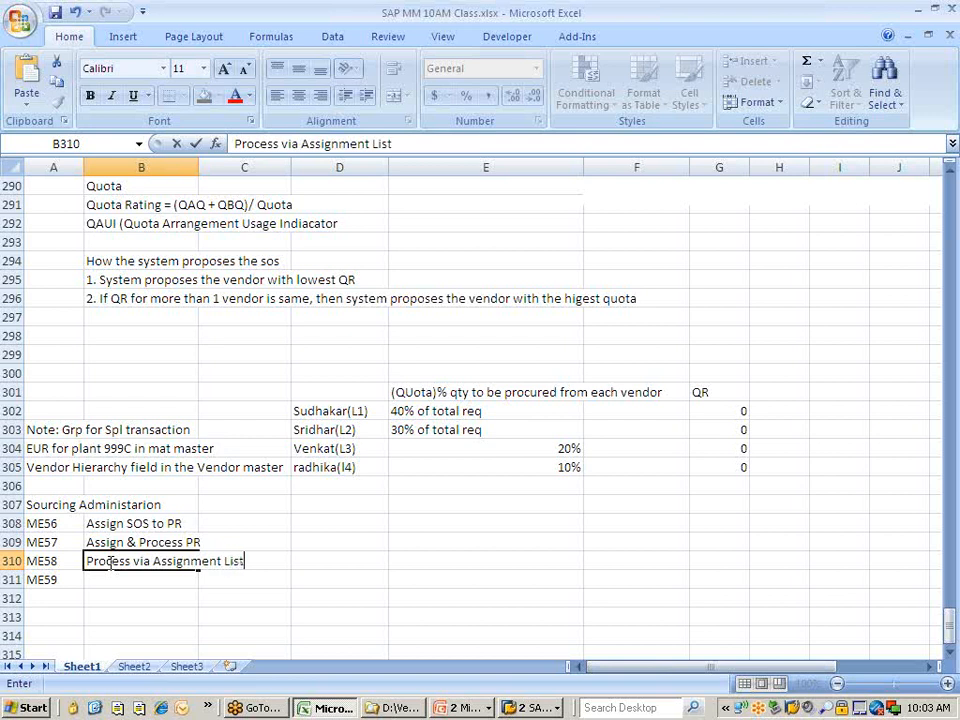
key("Return")
type("Au")
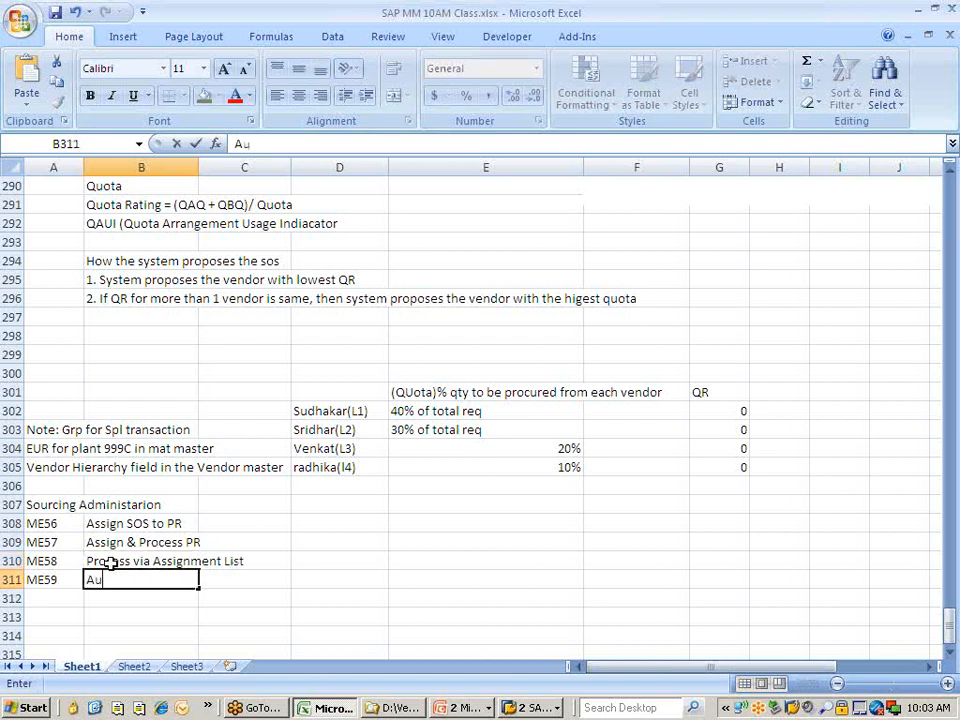
type("to PO cr")
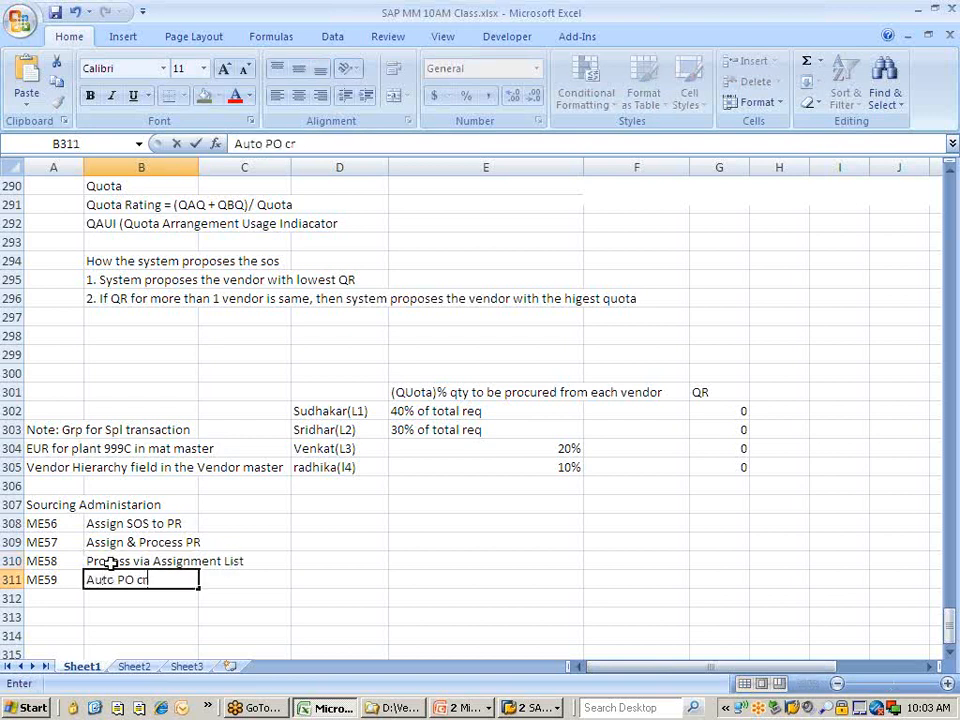
type("eation")
left_click(60, 618)
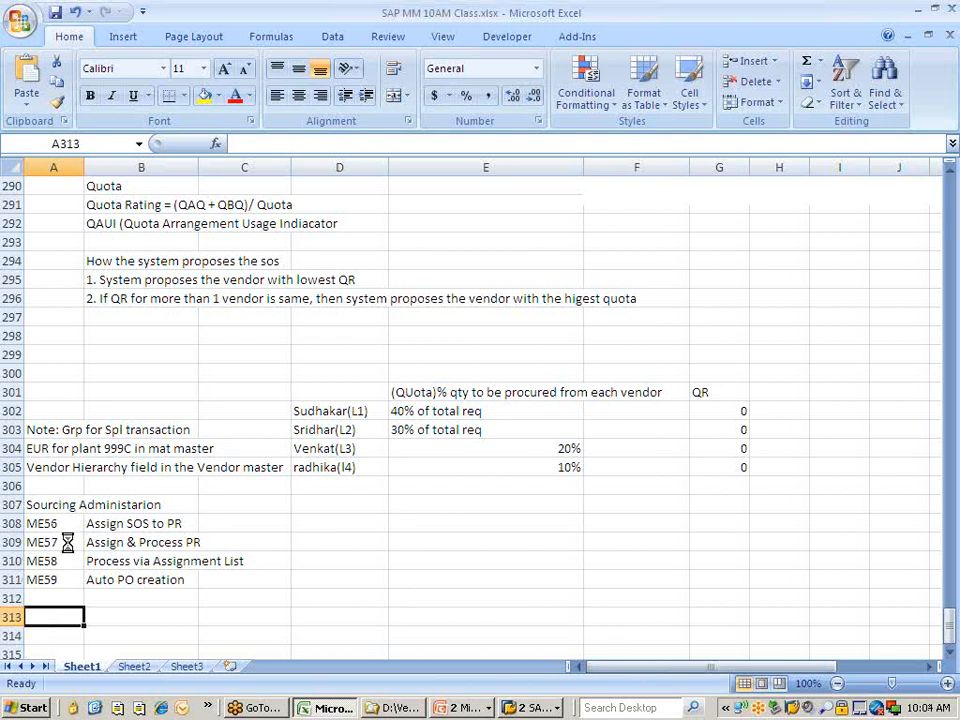
key("alt+Tab")
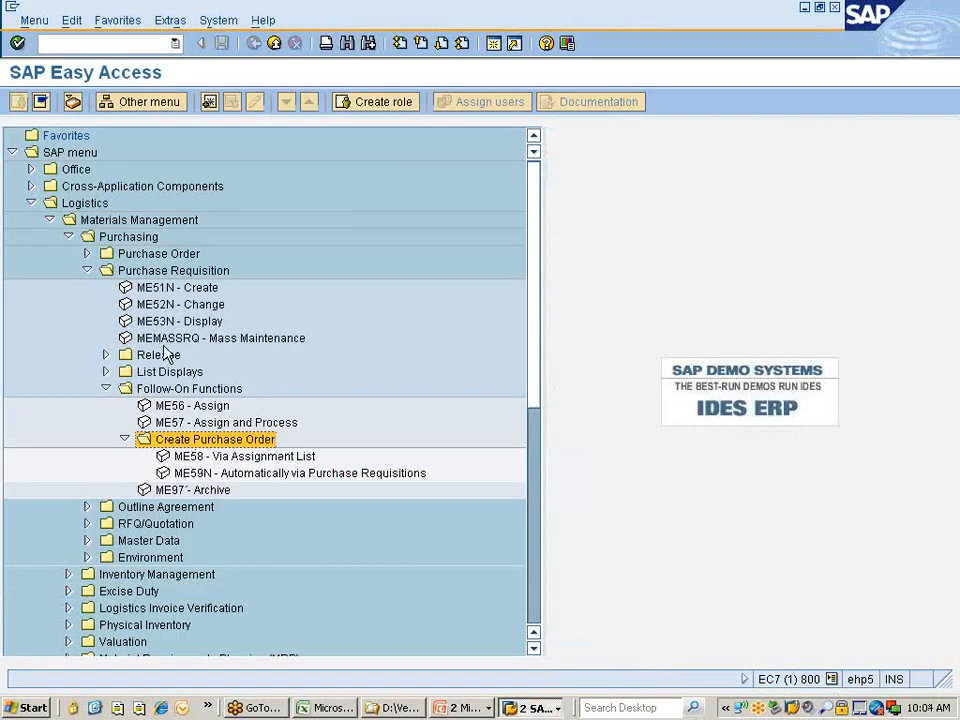
Launch ME56 and pick material 10000354 from the plant 777C material search results.
left_click(177, 407)
double_click(177, 407)
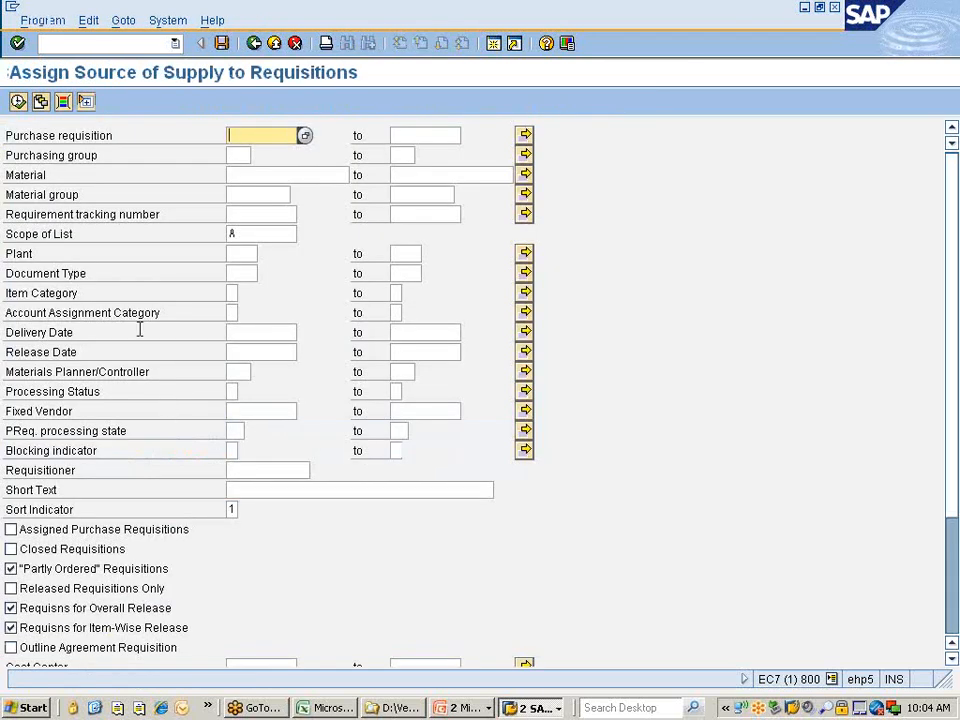
left_click(258, 176)
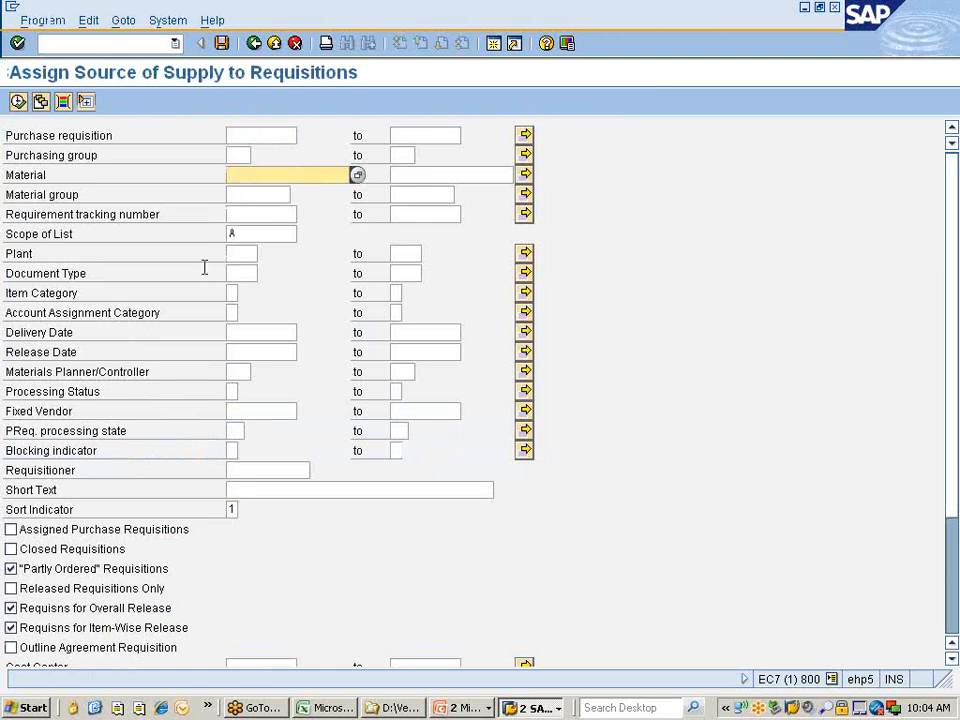
key("F4")
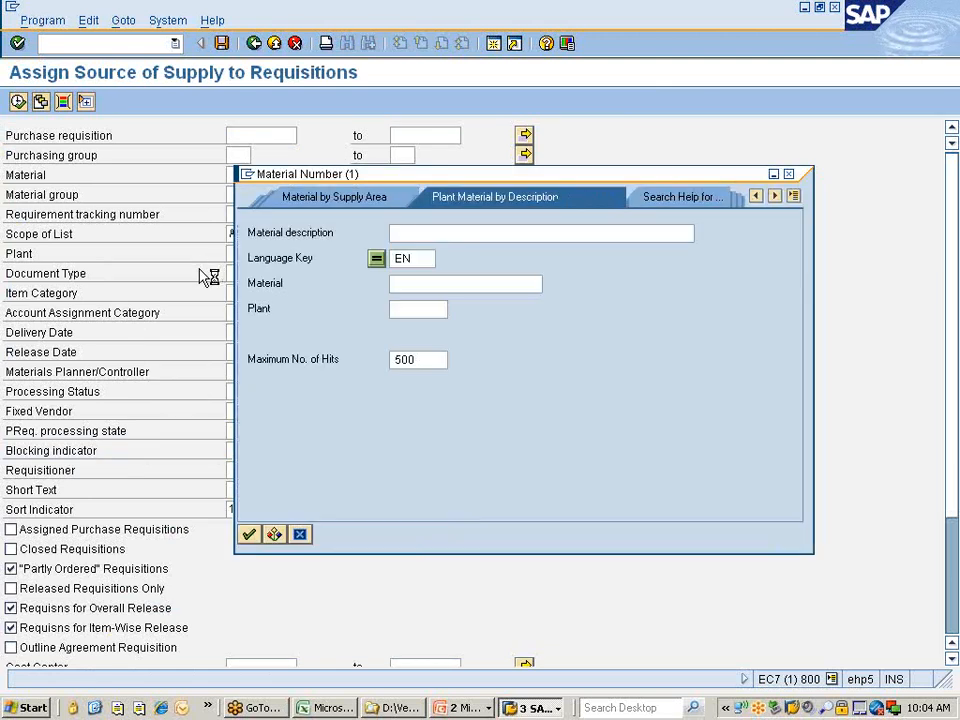
left_click(437, 309)
type("777c")
key("Return")
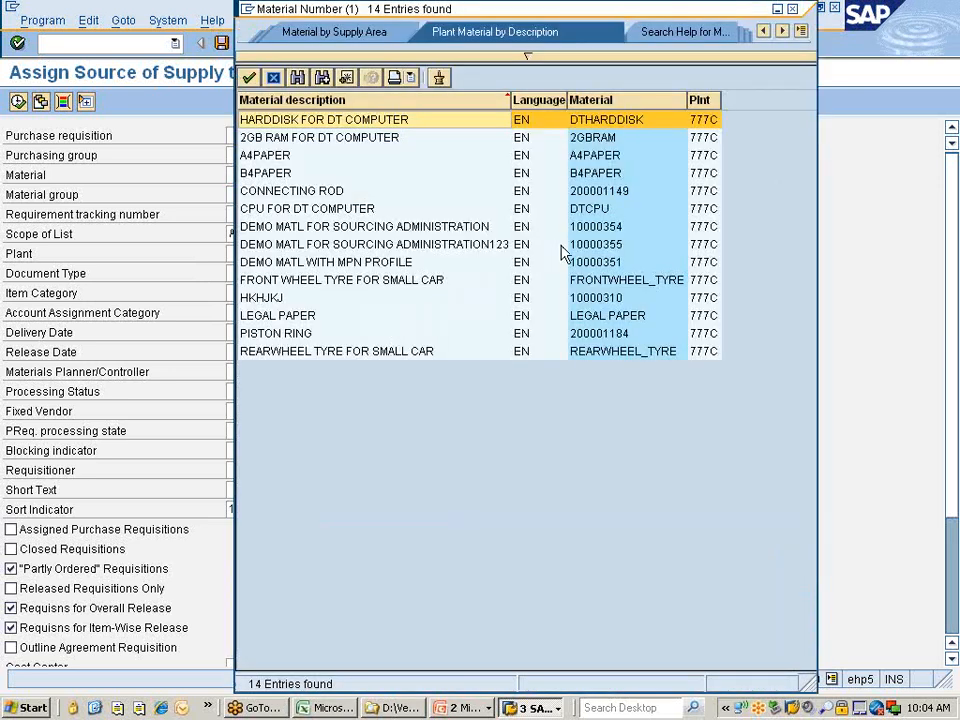
left_click(596, 100)
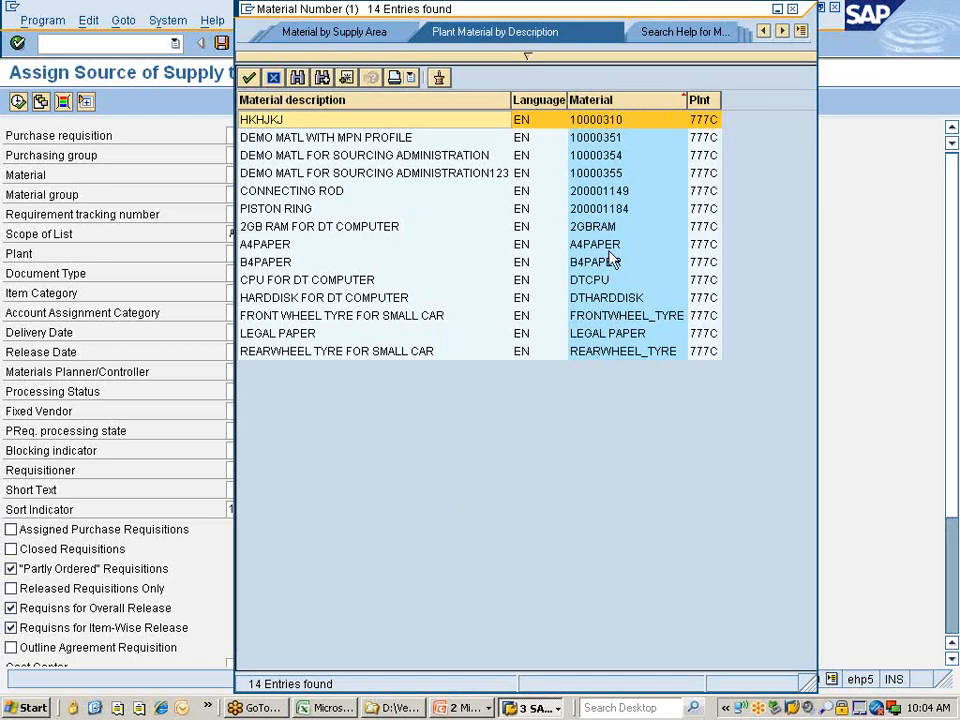
left_click(605, 176)
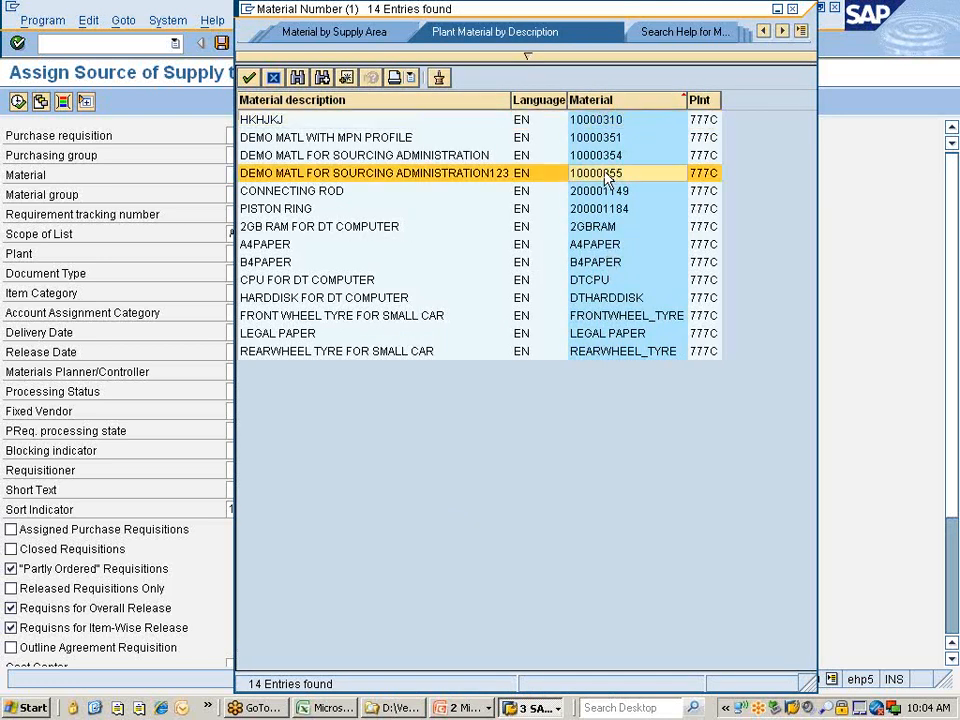
left_click(609, 157)
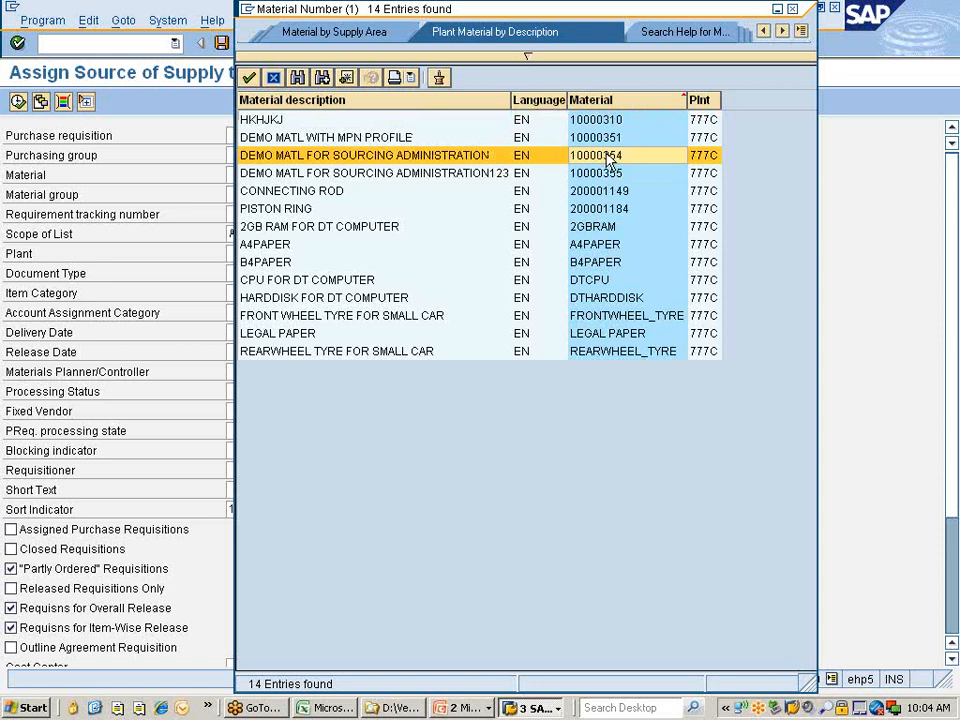
double_click(609, 157)
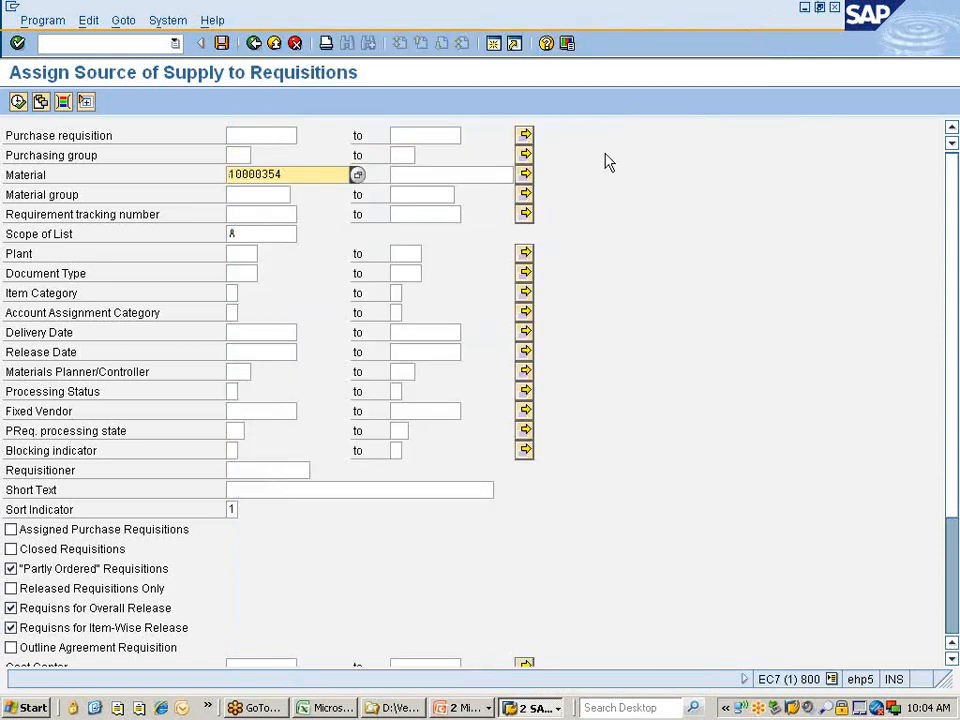
Copy material 10000354 and start ME53N in a new session with /ome53n.
left_click(306, 175)
left_click_drag(301, 173, 227, 160)
key("ctrl+c")
left_click(131, 43)
type("/ome53n")
key("Return")
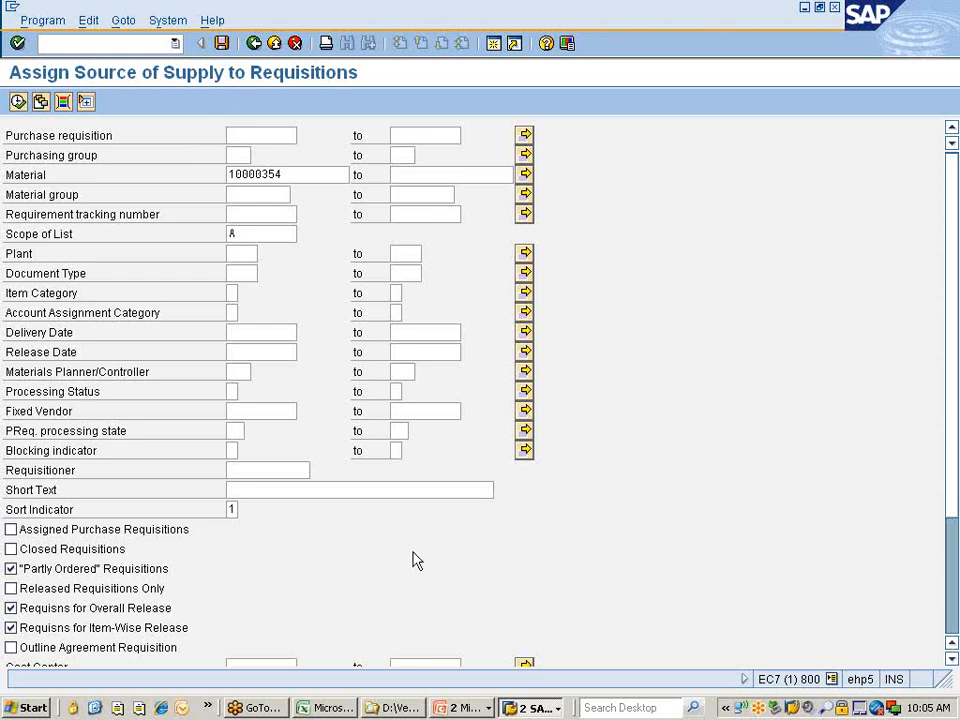
left_click(529, 707)
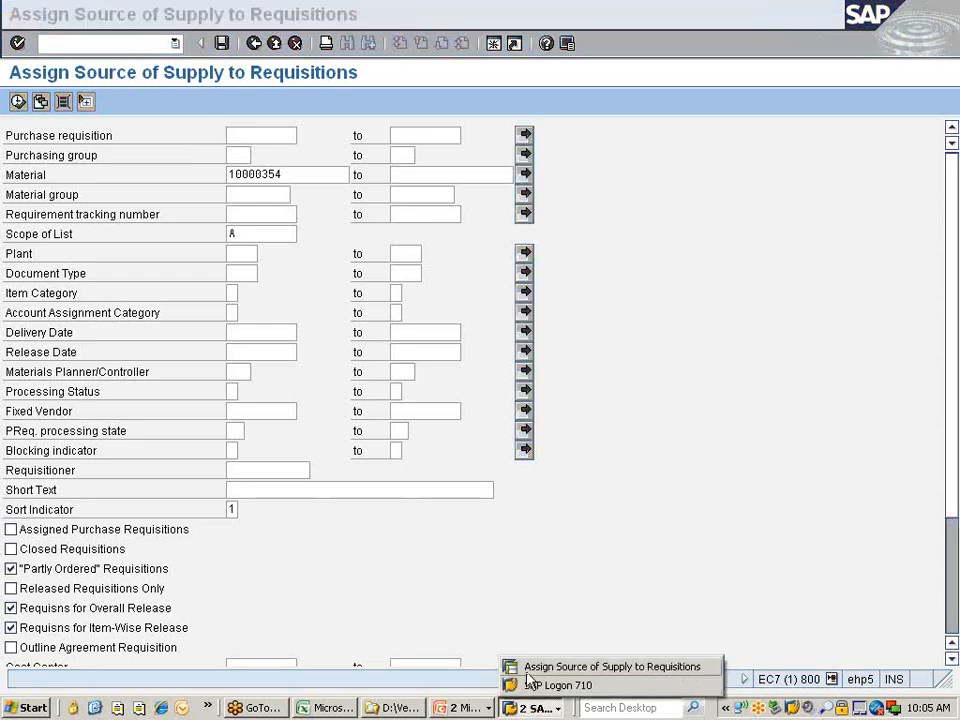
left_click(526, 672)
left_click(528, 708)
left_click(532, 685)
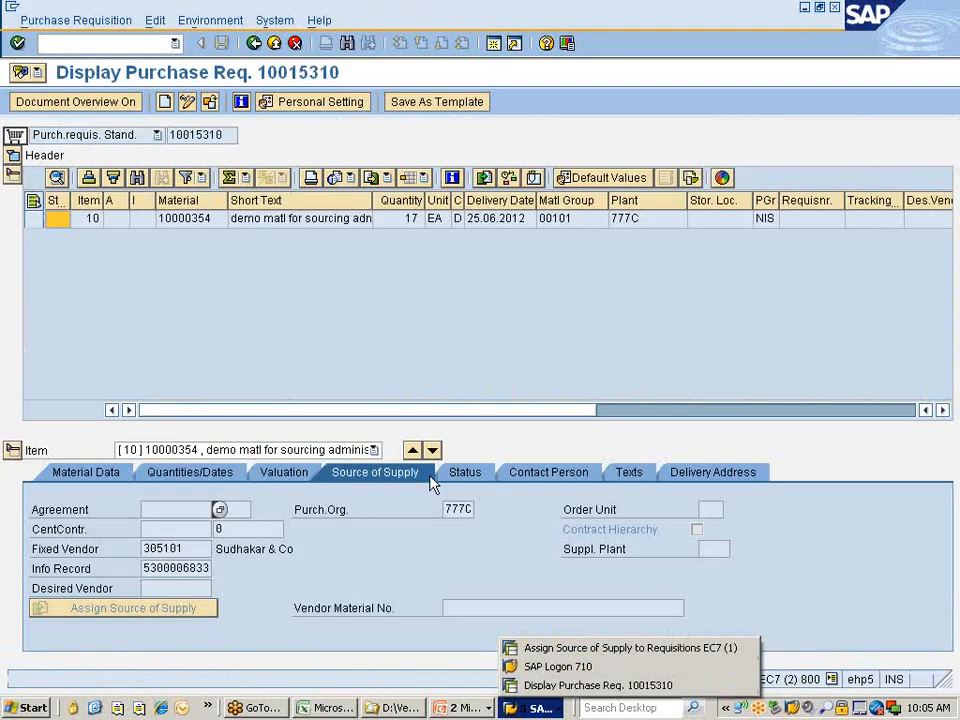
left_click(210, 102)
type("10000354")
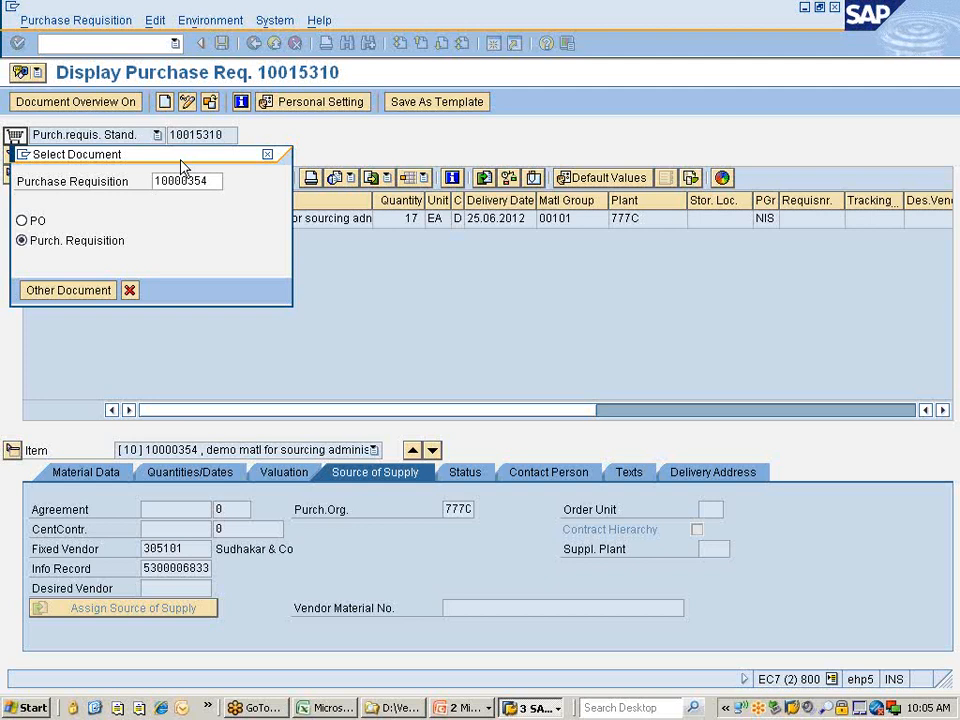
left_click_drag(182, 166, 358, 240)
key("Return")
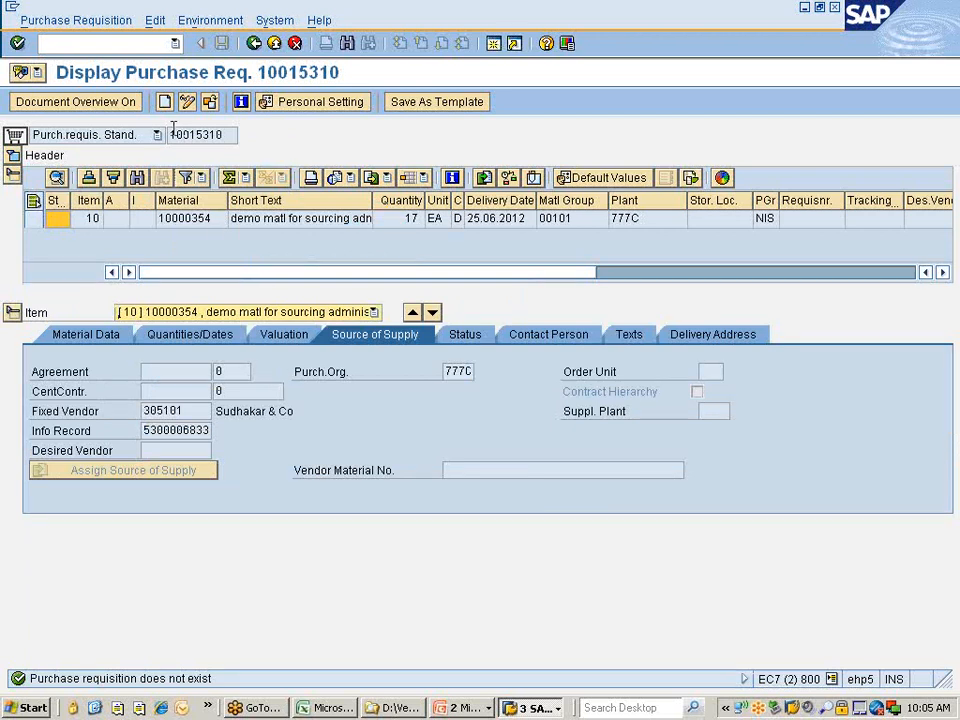
key("alt+Tab")
key("alt+Tab")
left_click_drag(373, 201, 545, 203)
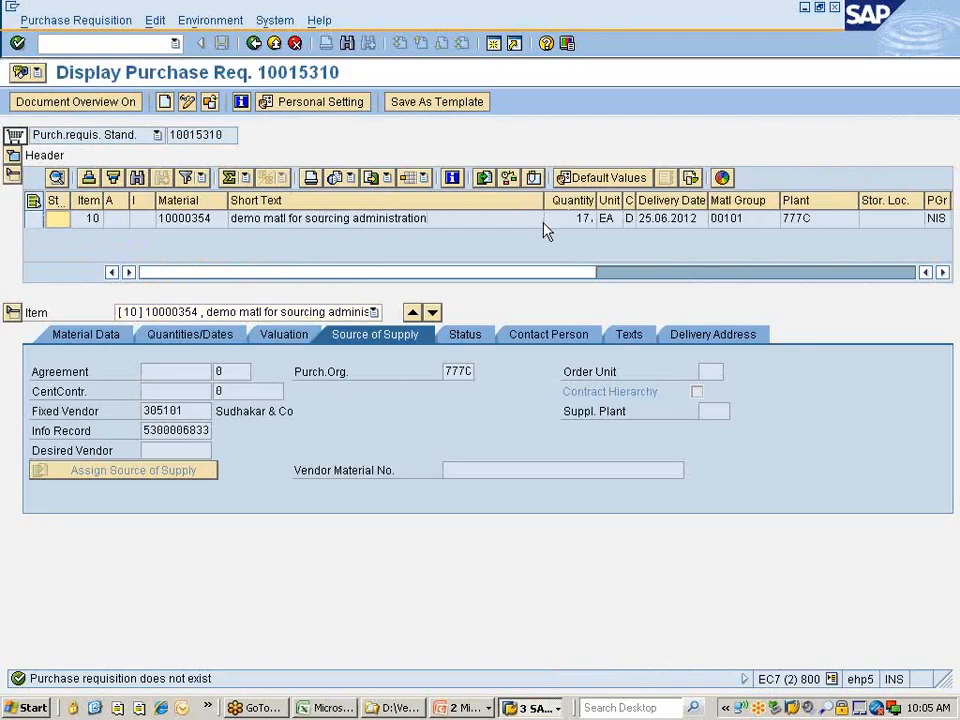
left_click(195, 411)
key("alt+Tab")
key("alt+Tab")
key("Escape")
key("alt+Tab")
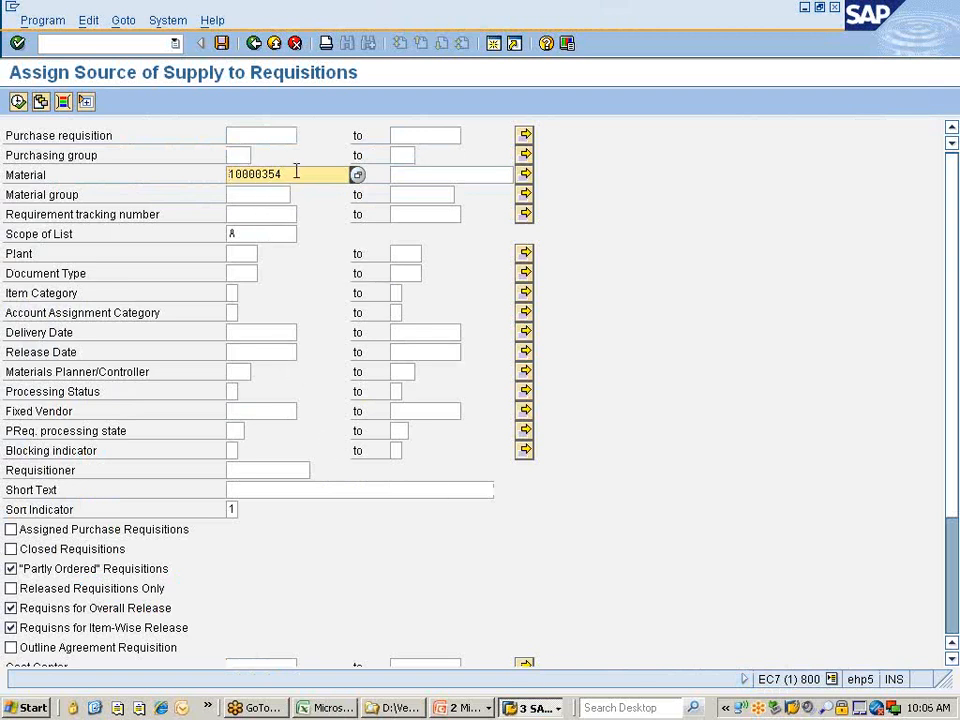
Execute the Assign Source of Supply selection, listing requisitions 10015305, 10015312 and 10015313.
key("alt+Tab")
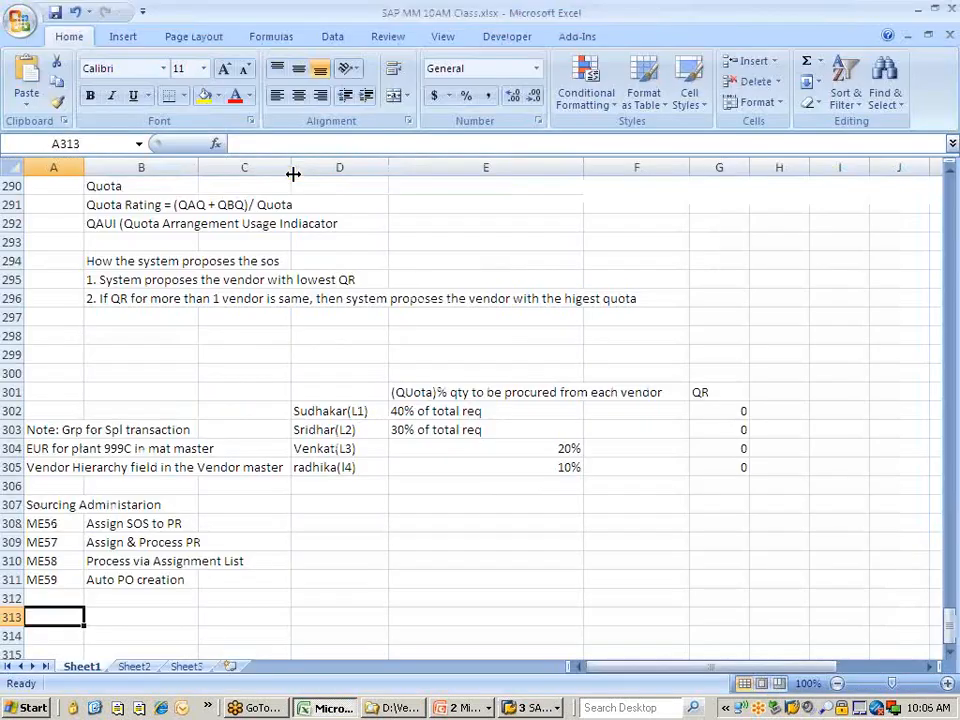
key("alt+Tab")
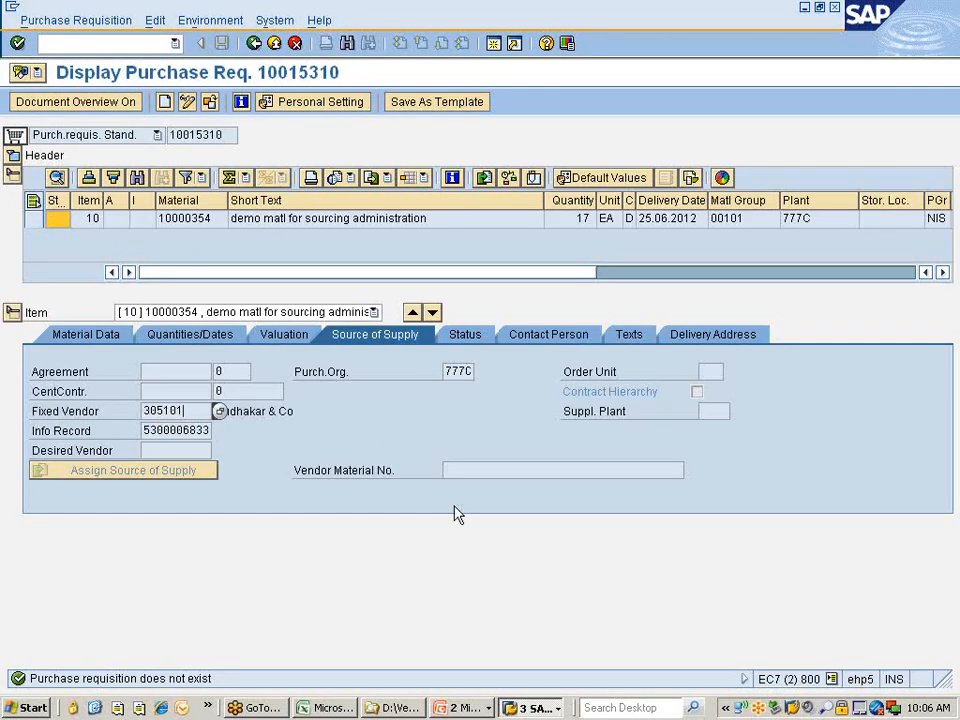
left_click(535, 707)
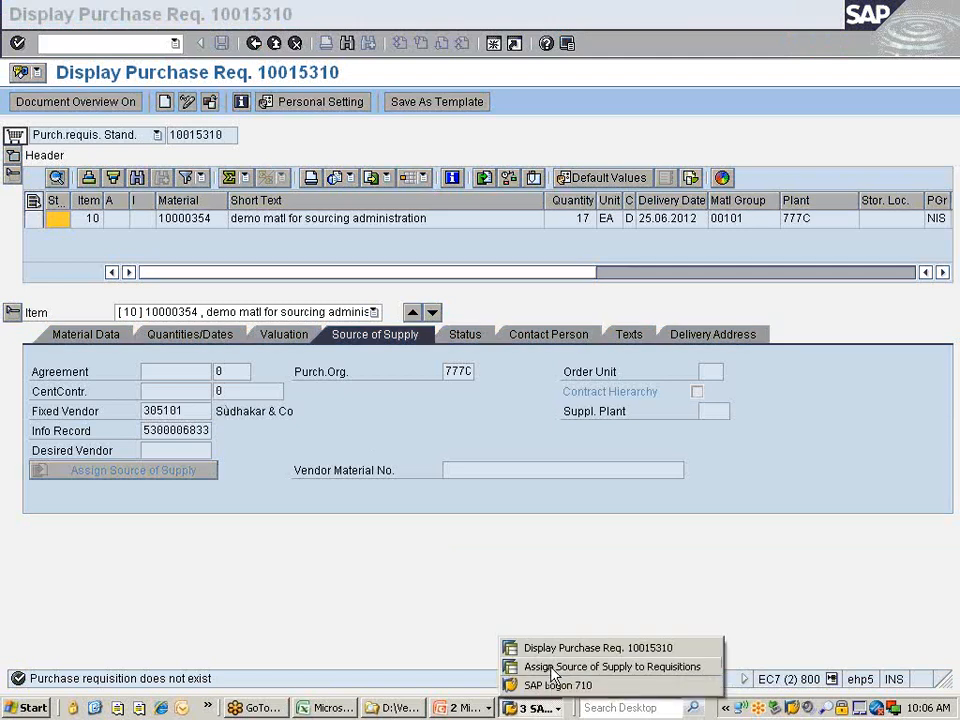
left_click(552, 667)
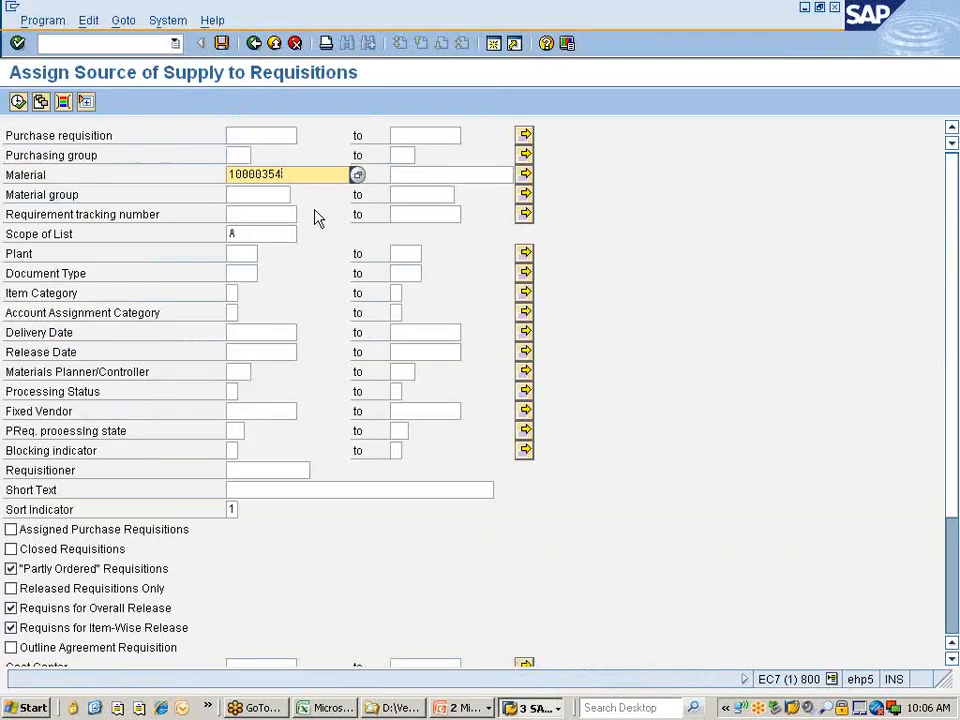
left_click(18, 103)
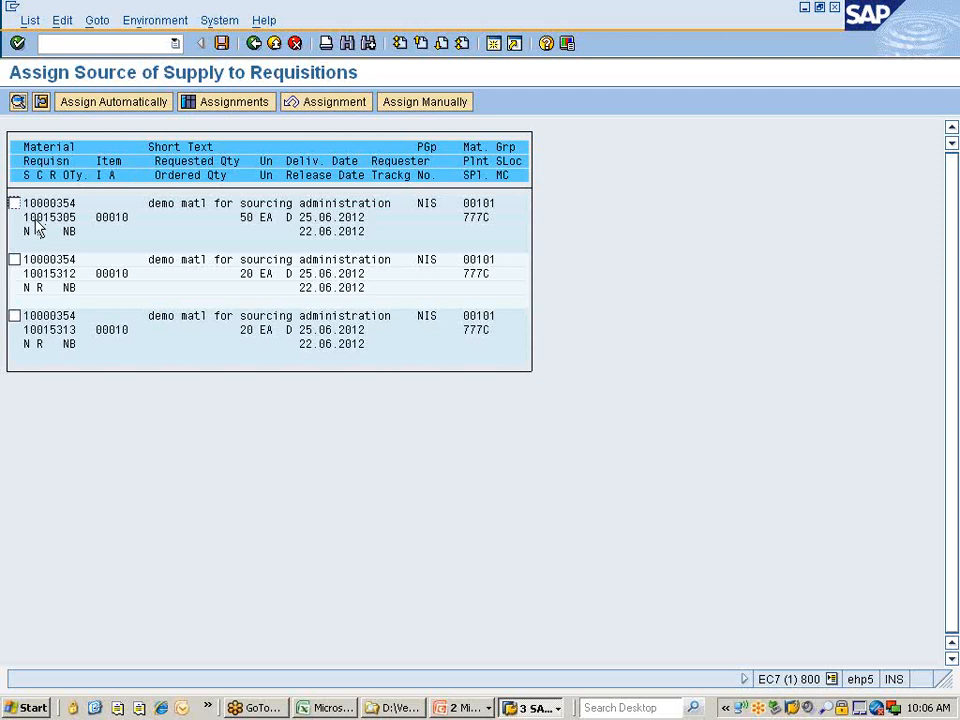
left_click_drag(23, 217, 87, 228)
left_click(84, 220)
left_click(530, 707)
left_click(560, 648)
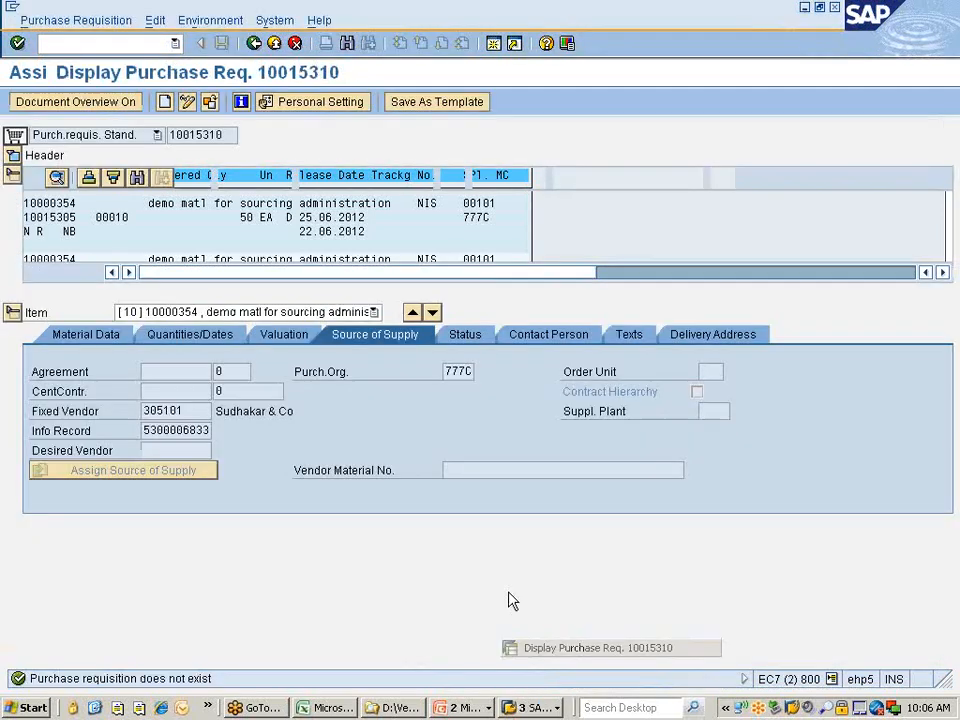
left_click(210, 102)
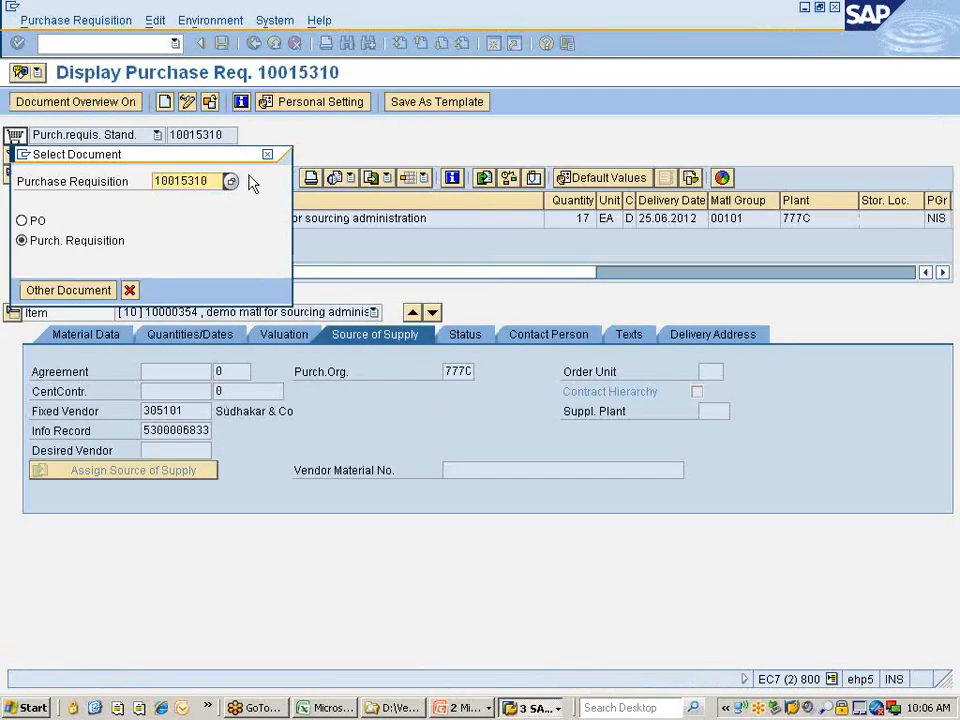
type("10015305")
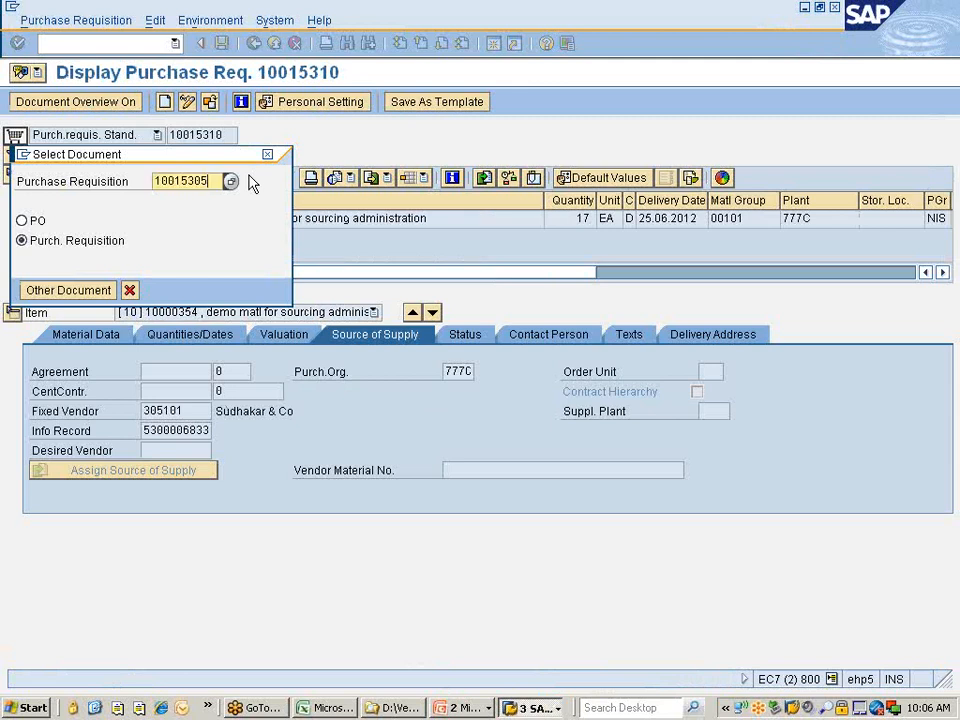
key("Return")
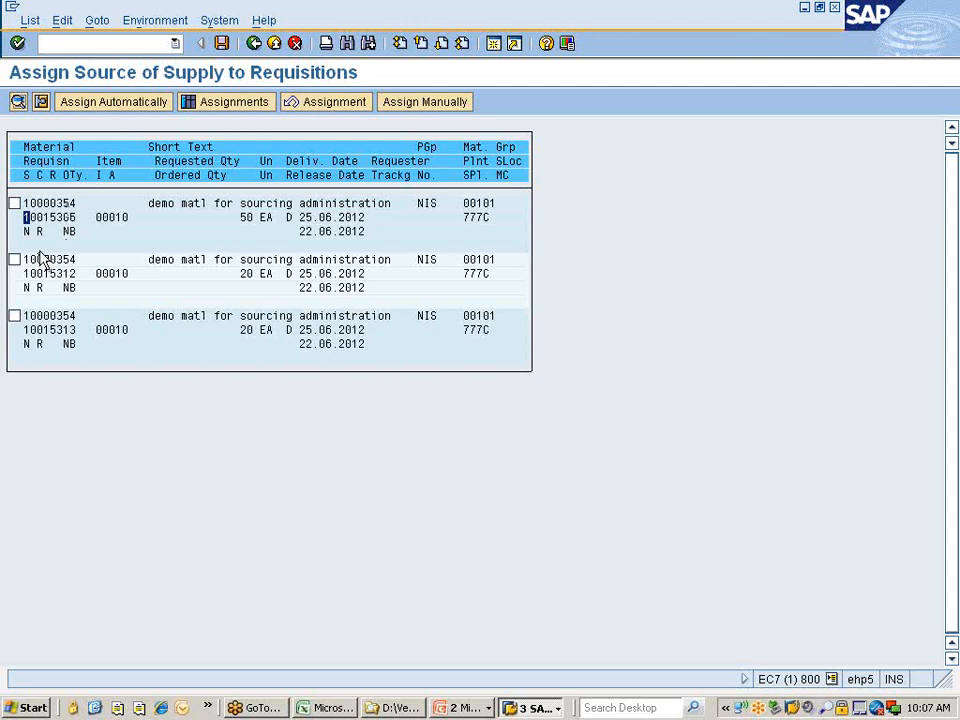
Tick requisition 10015305 and open Assign Manually for it.
left_click(14, 204)
left_click(424, 104)
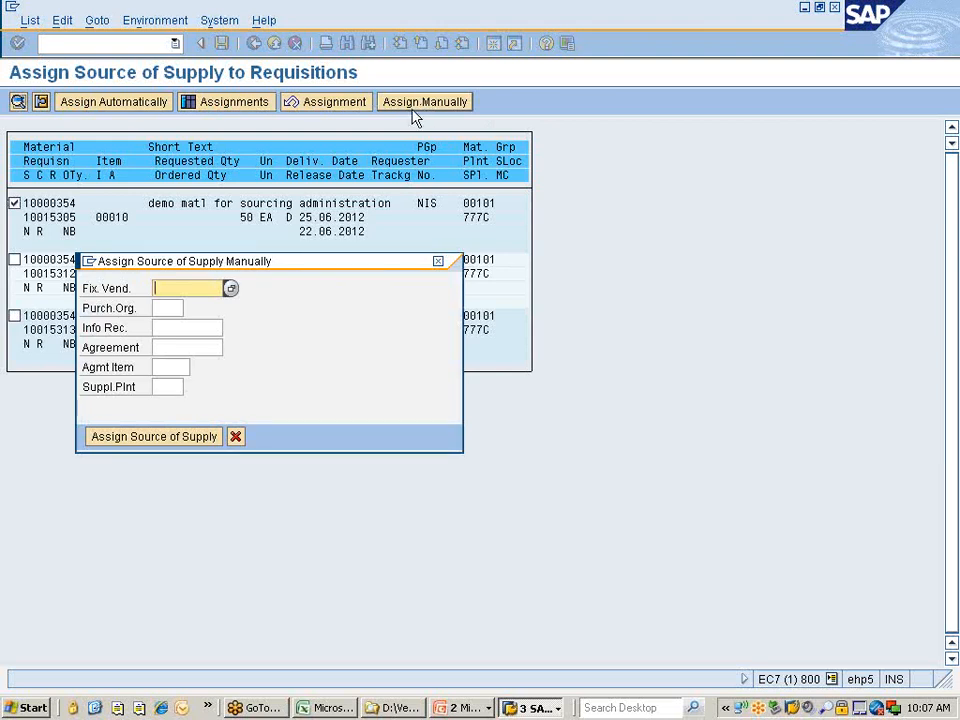
left_click(174, 347)
left_click(158, 367)
left_click(158, 387)
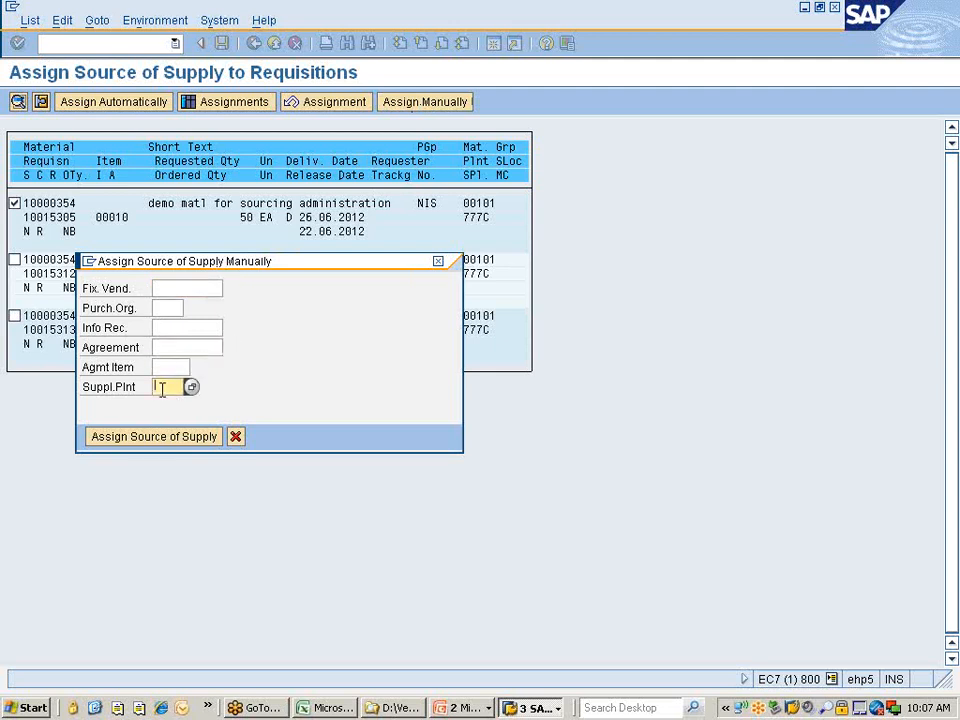
left_click(177, 327)
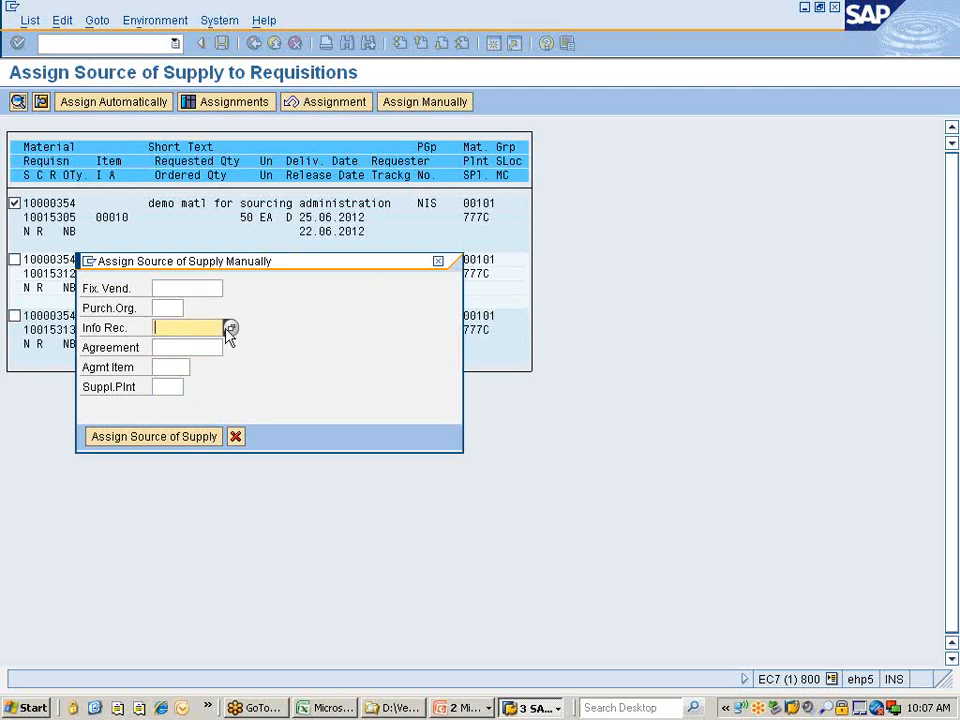
left_click(230, 328)
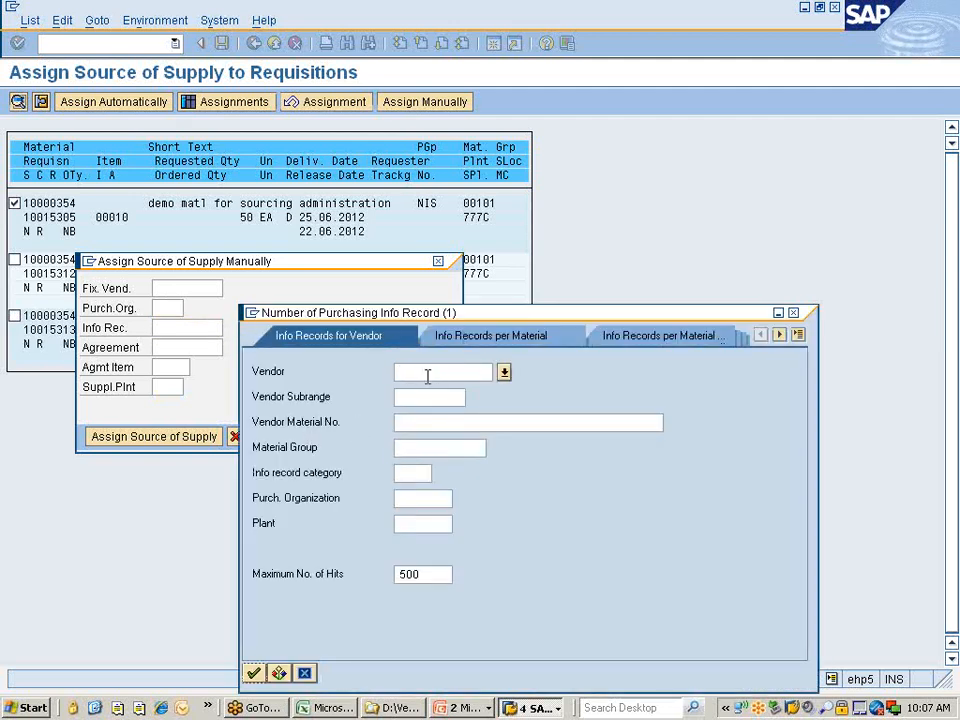
left_click(520, 337)
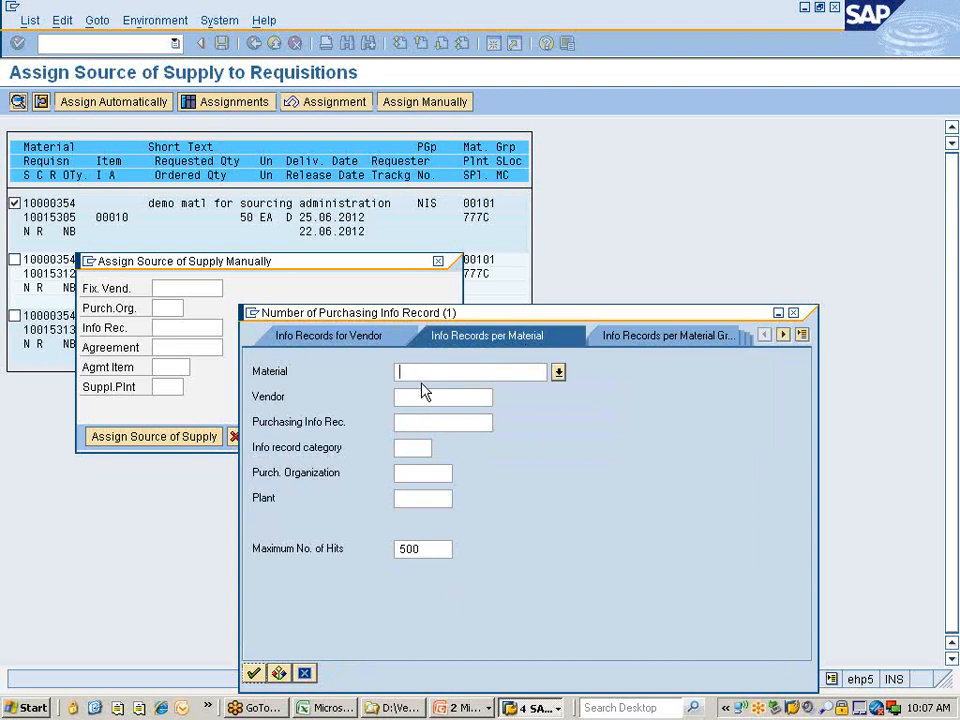
type("140")
type("000")
type("354")
key("Return")
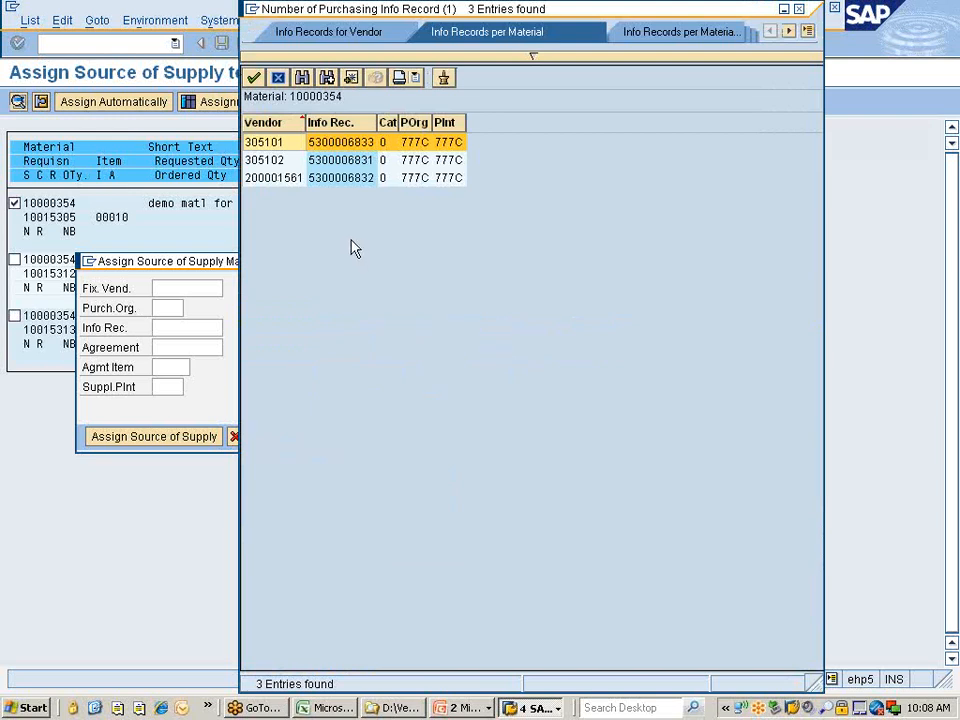
left_click(281, 186)
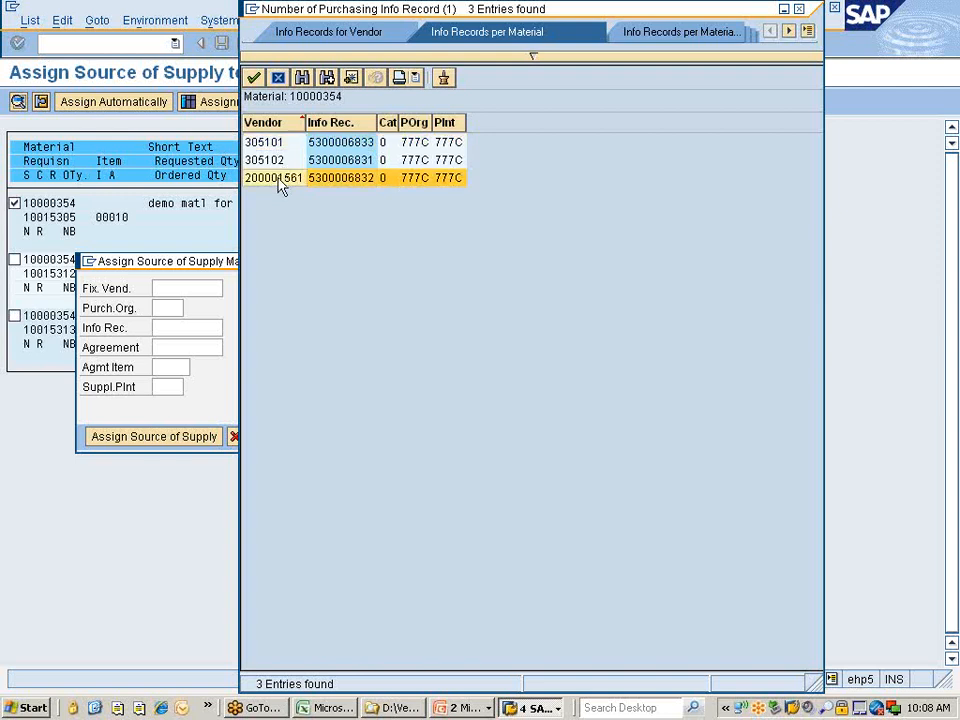
double_click(281, 180)
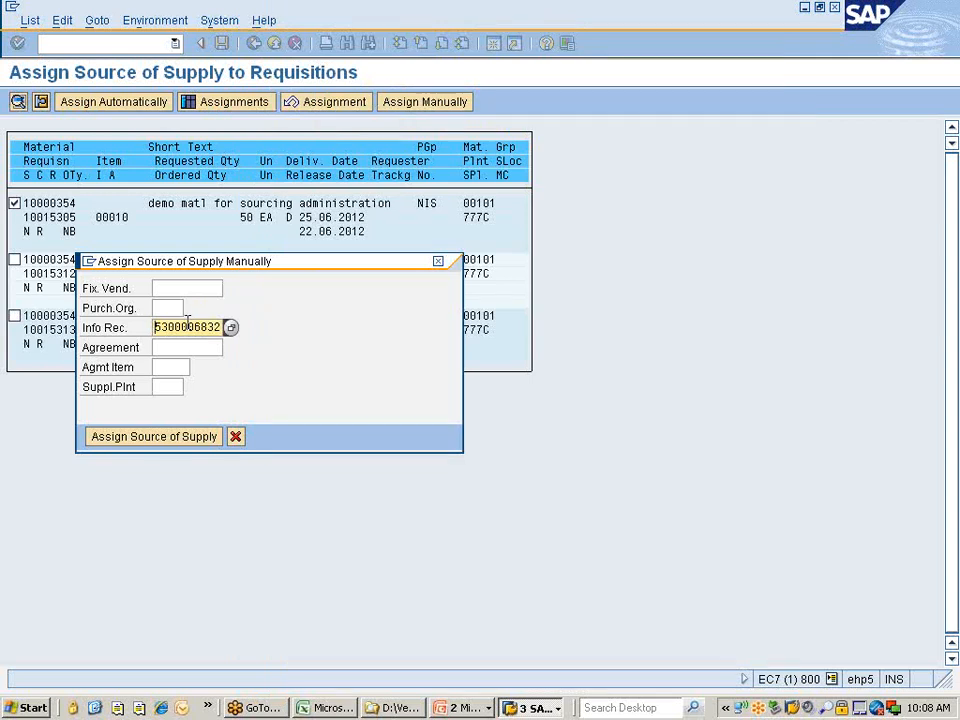
key("Return")
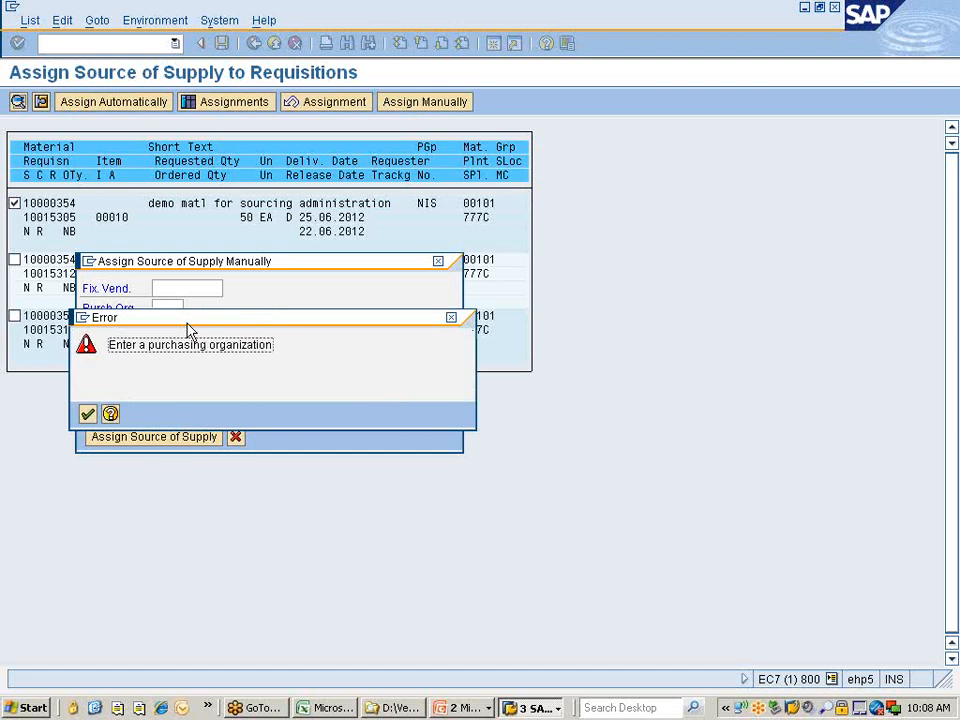
left_click(87, 413)
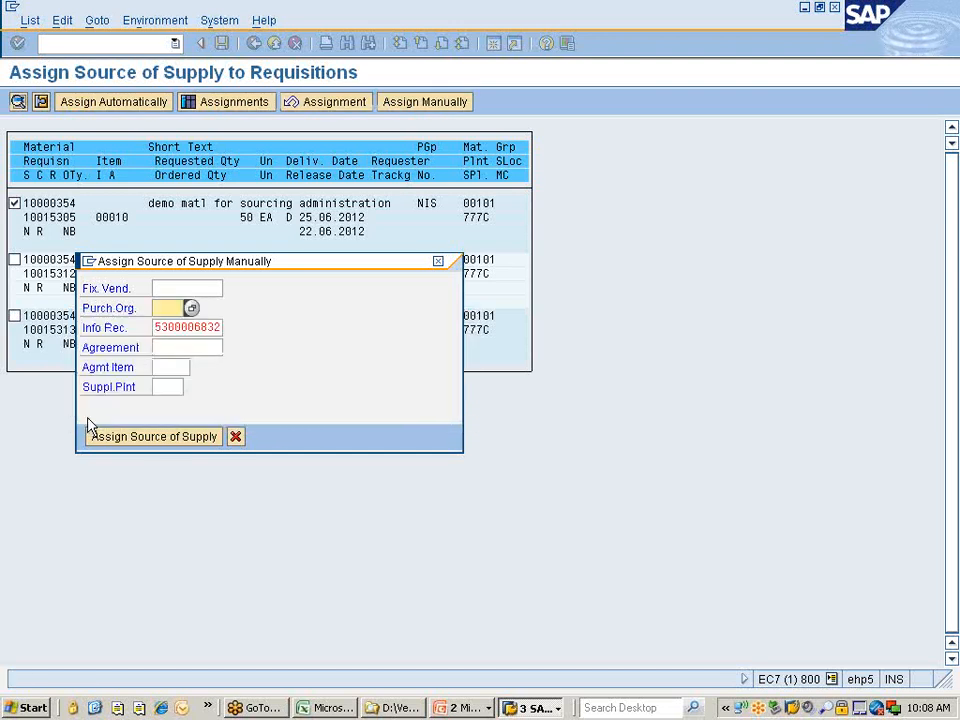
type("3333")
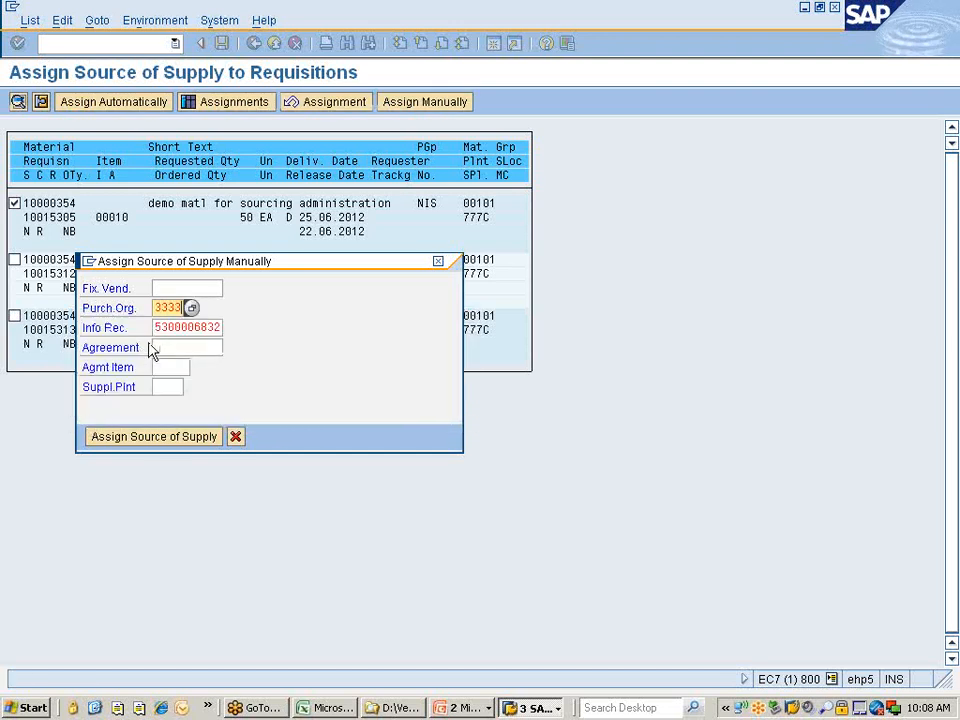
key("Return")
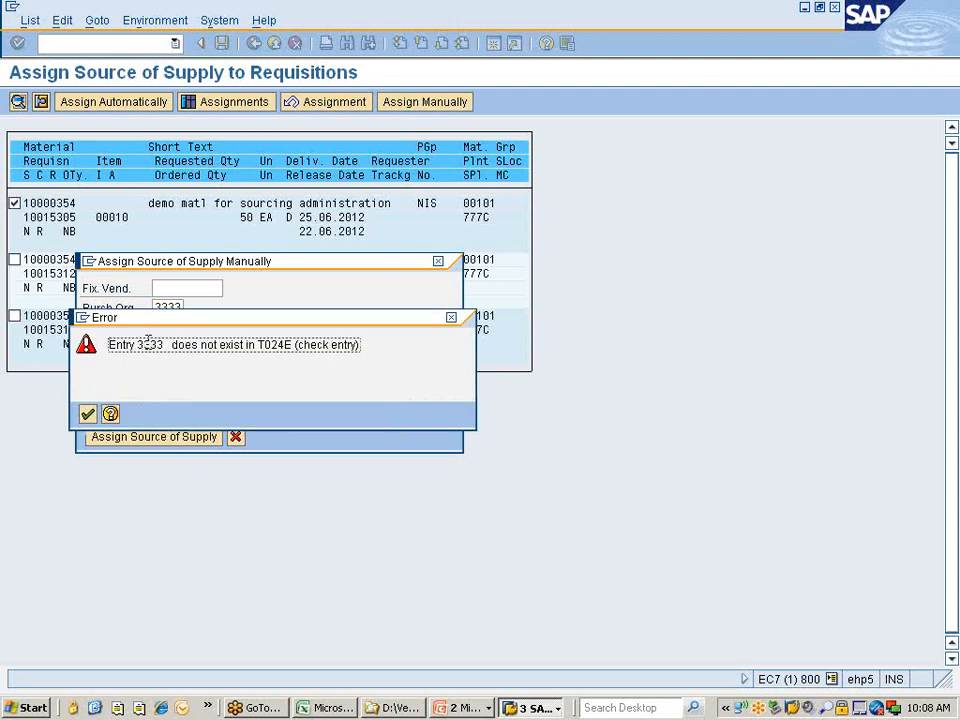
key("Return")
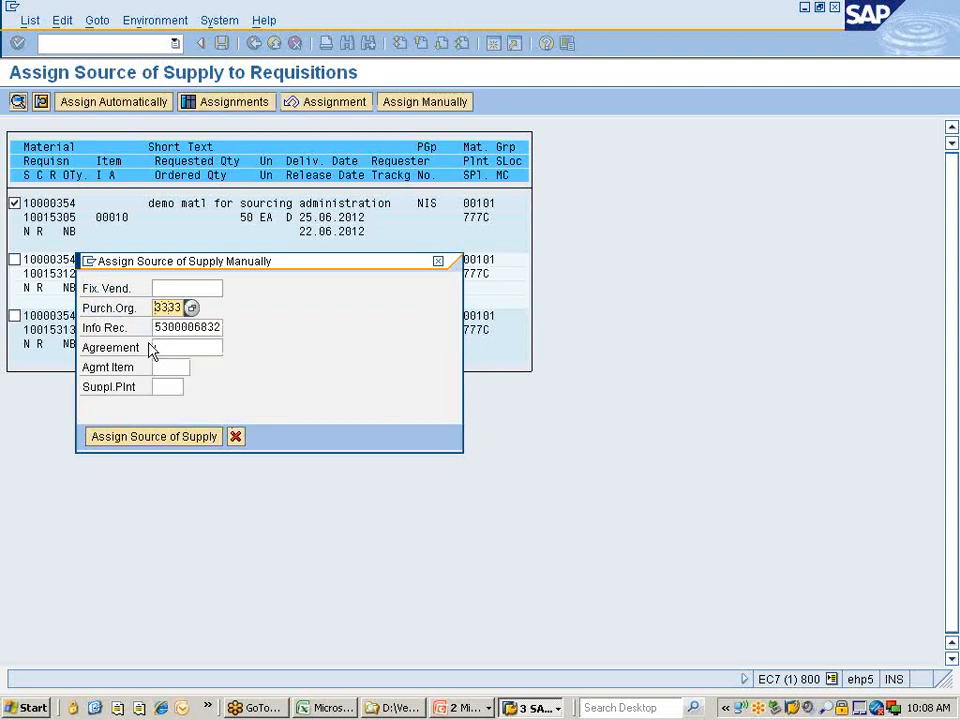
key("BackSpace")
type("777C")
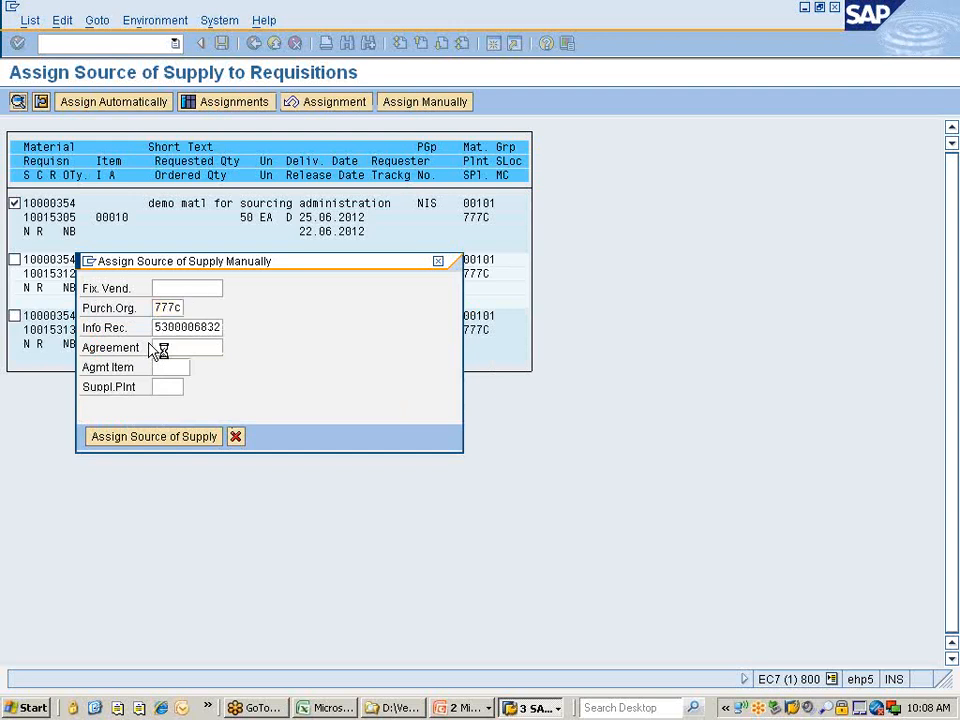
key("Return")
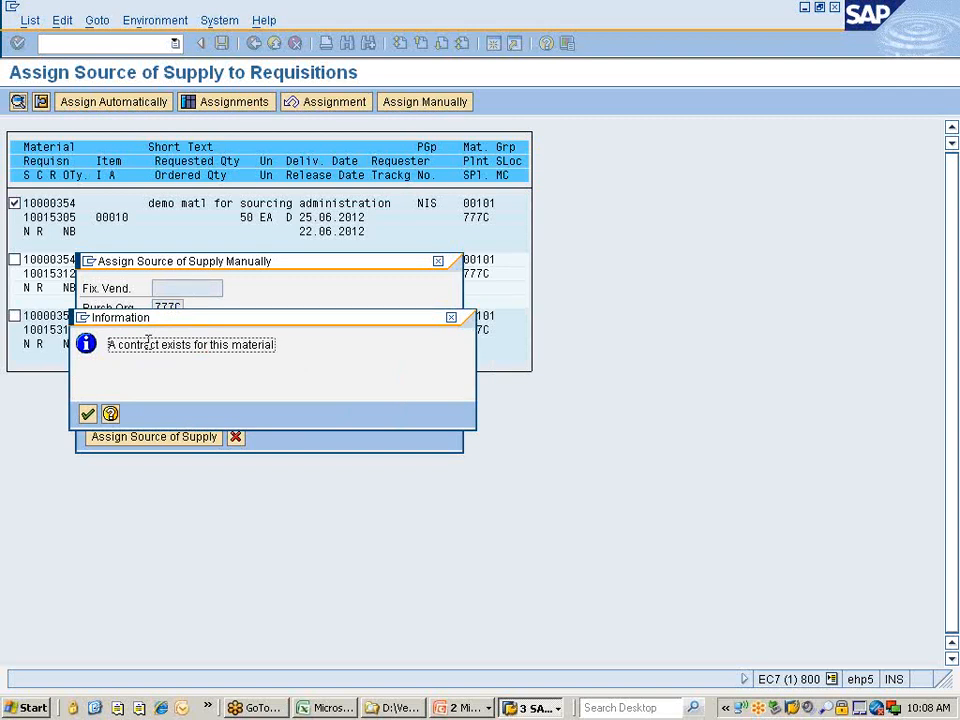
key("Return")
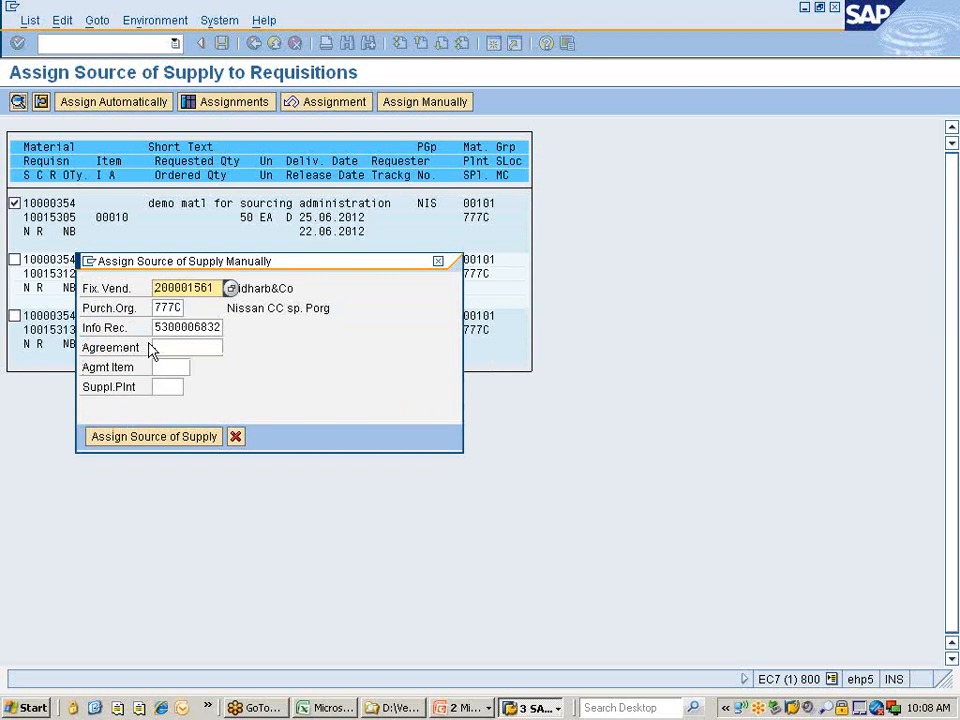
left_click(243, 287)
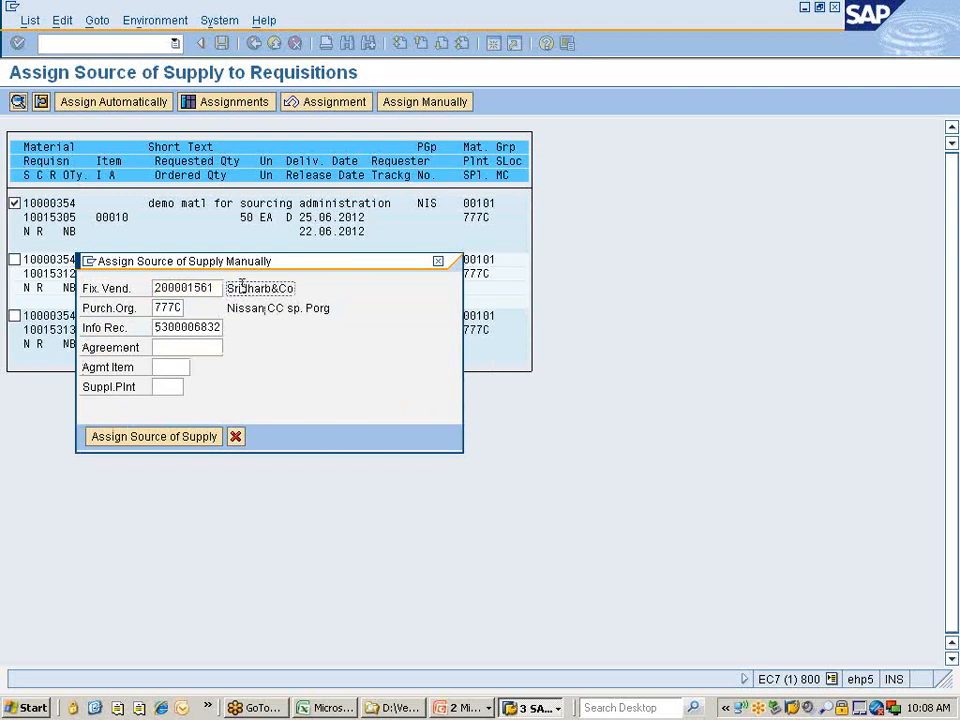
left_click(183, 287)
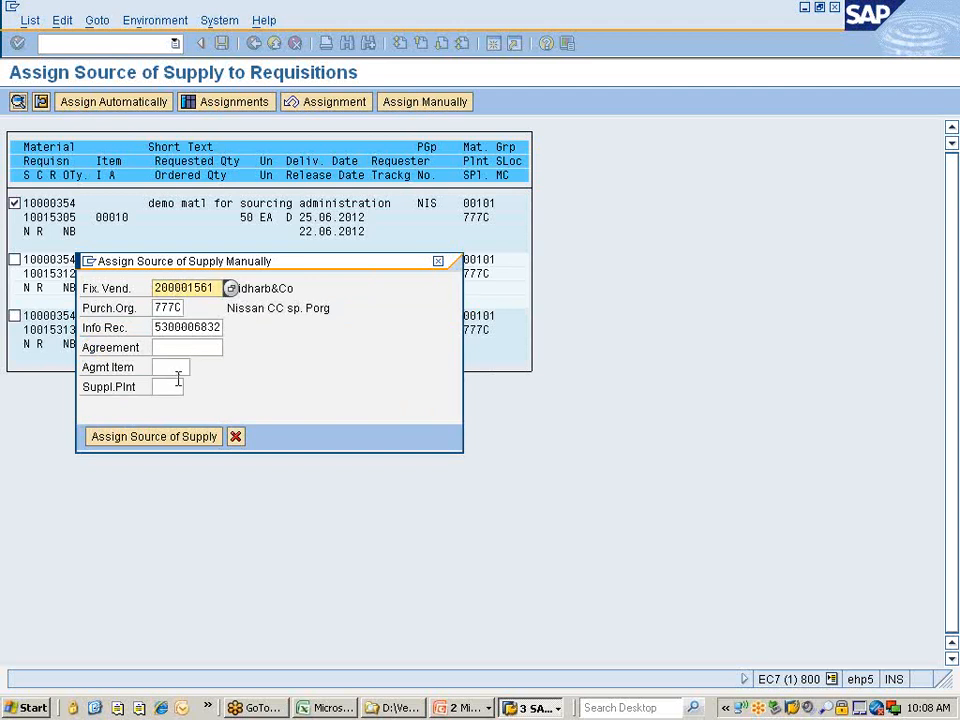
left_click(154, 441)
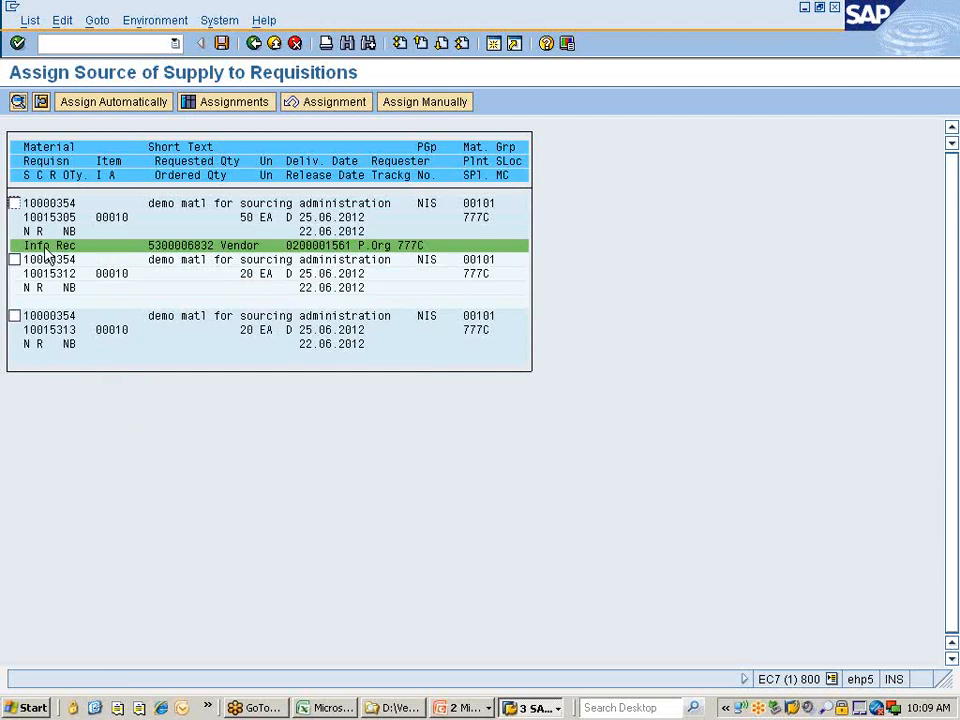
left_click(224, 45)
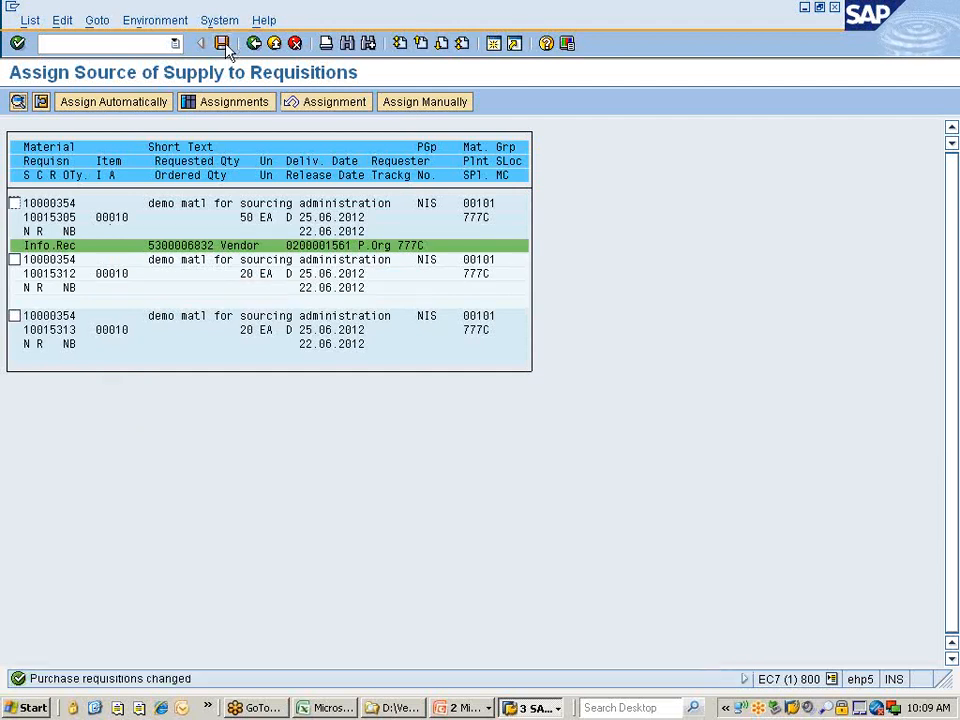
left_click(532, 708)
left_click(560, 650)
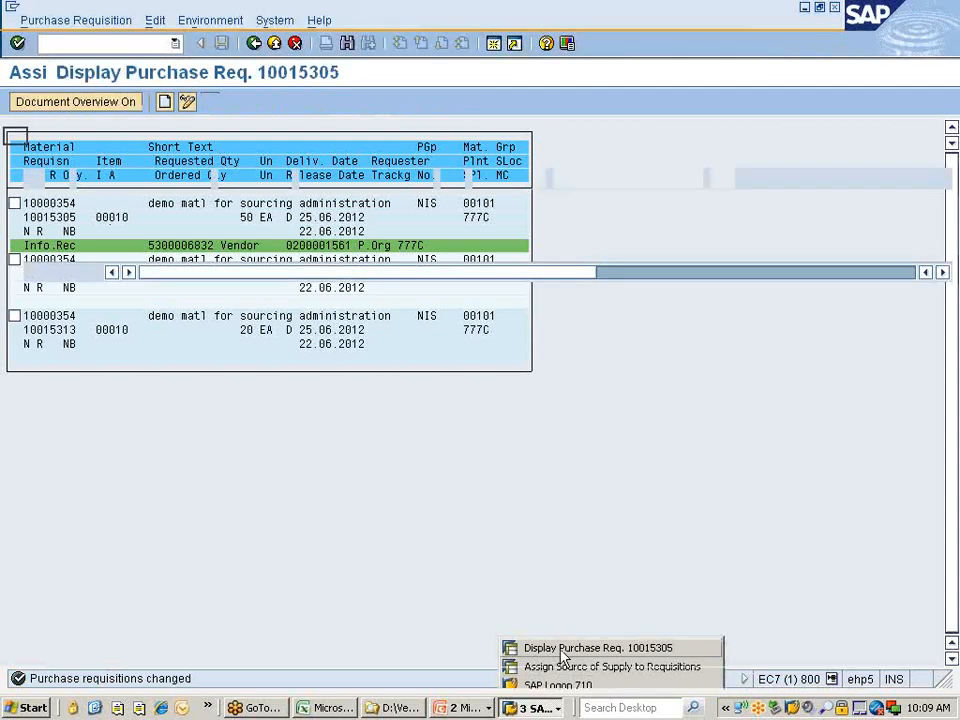
left_click(211, 108)
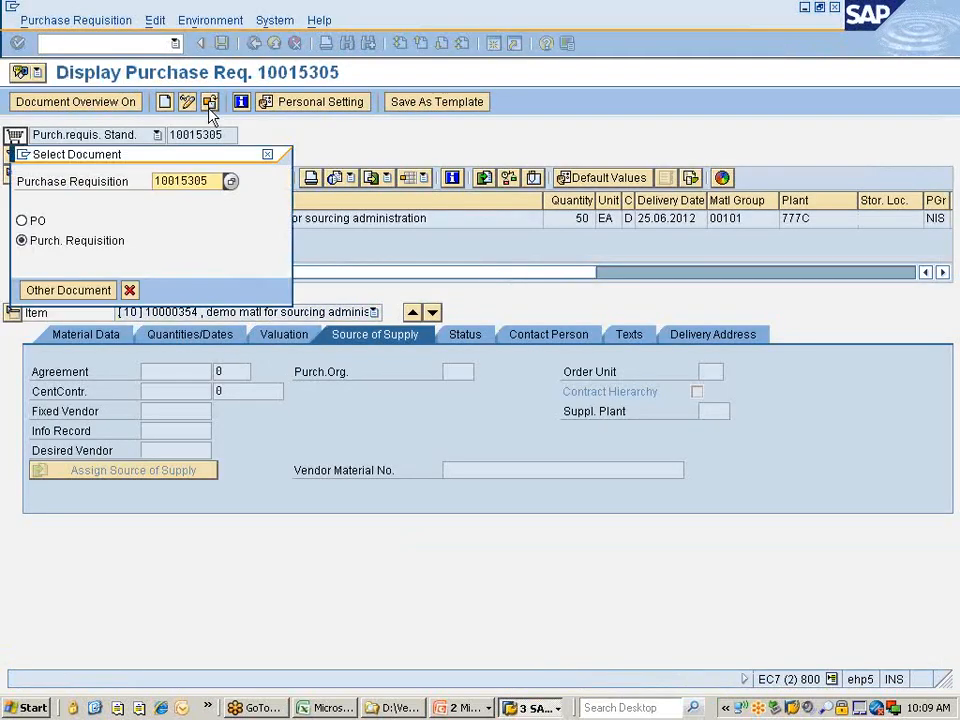
key("Return")
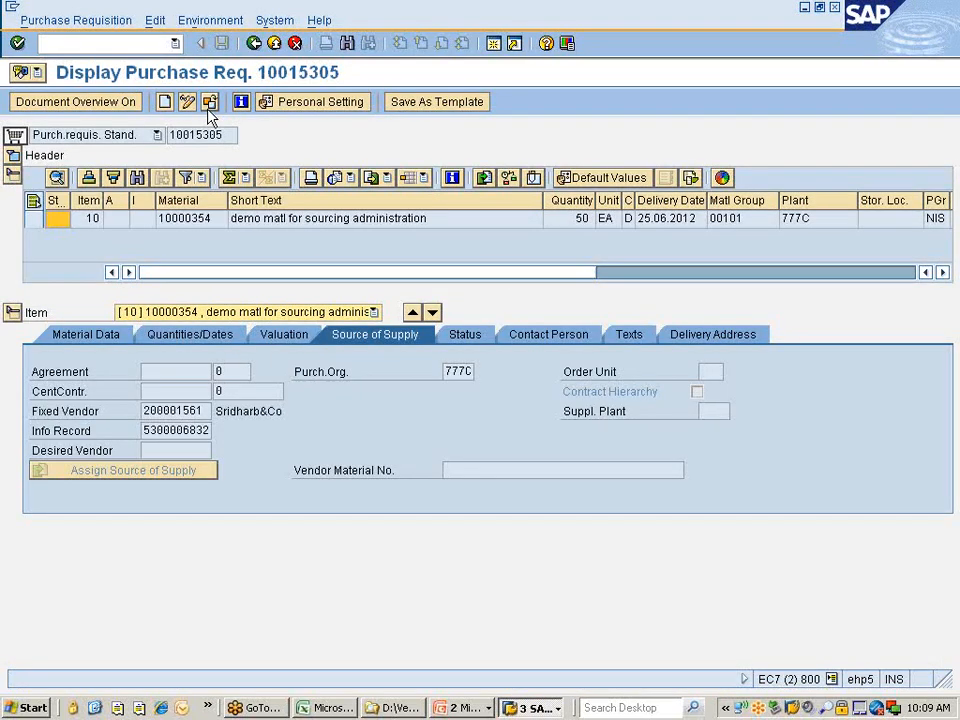
left_click(146, 428)
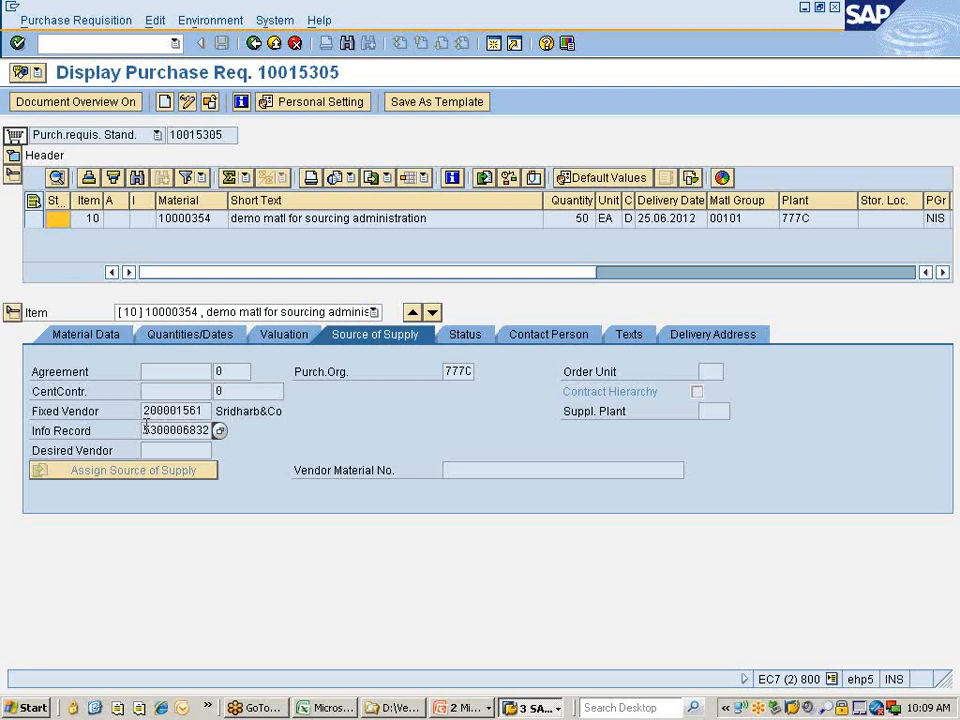
Return to the Assign Source of Supply list and cancel the assignment for requisition 10015305.
left_click(255, 43)
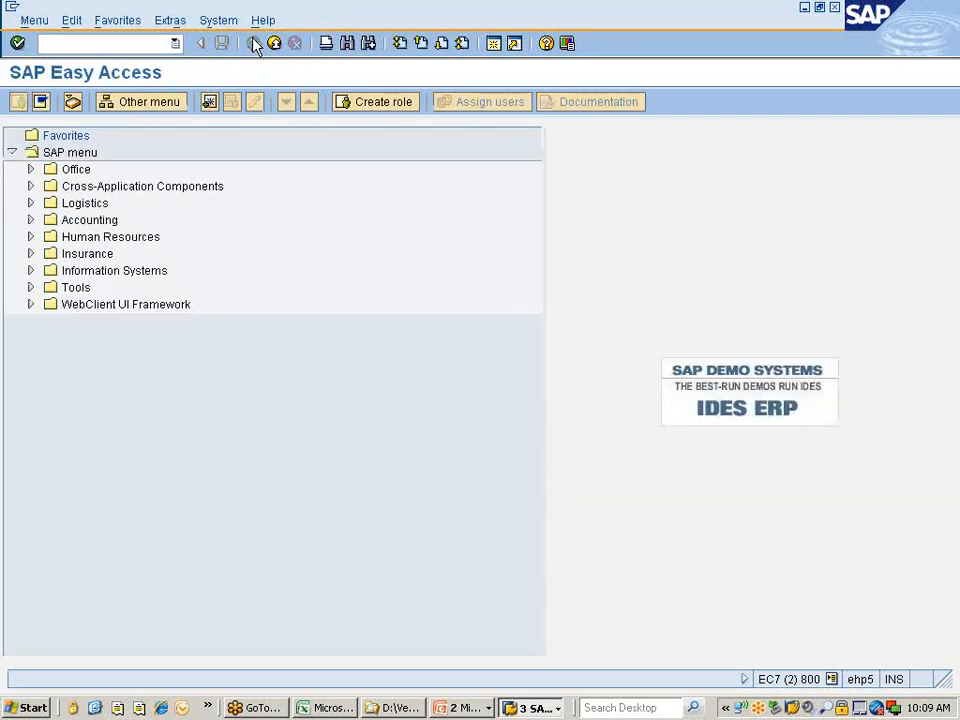
type("e53")
key("Return")
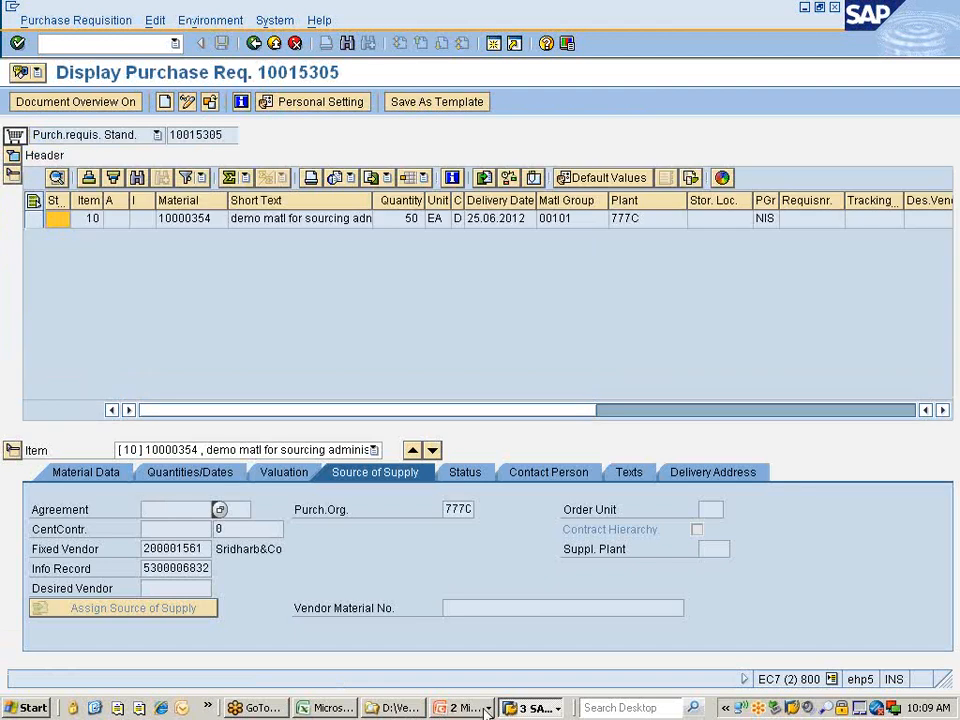
left_click(530, 708)
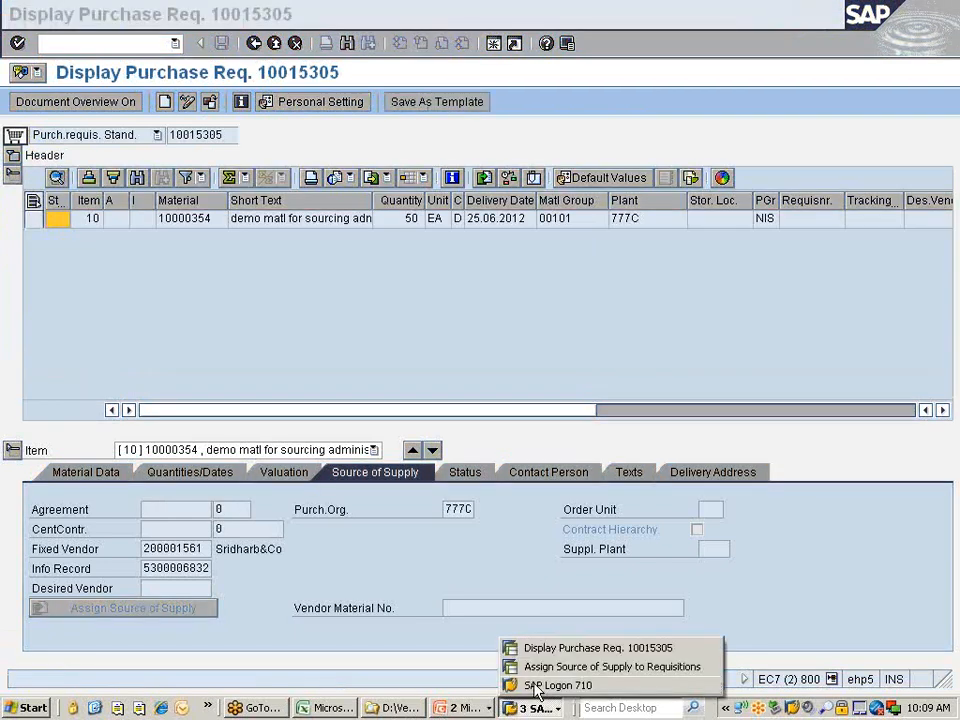
left_click(531, 667)
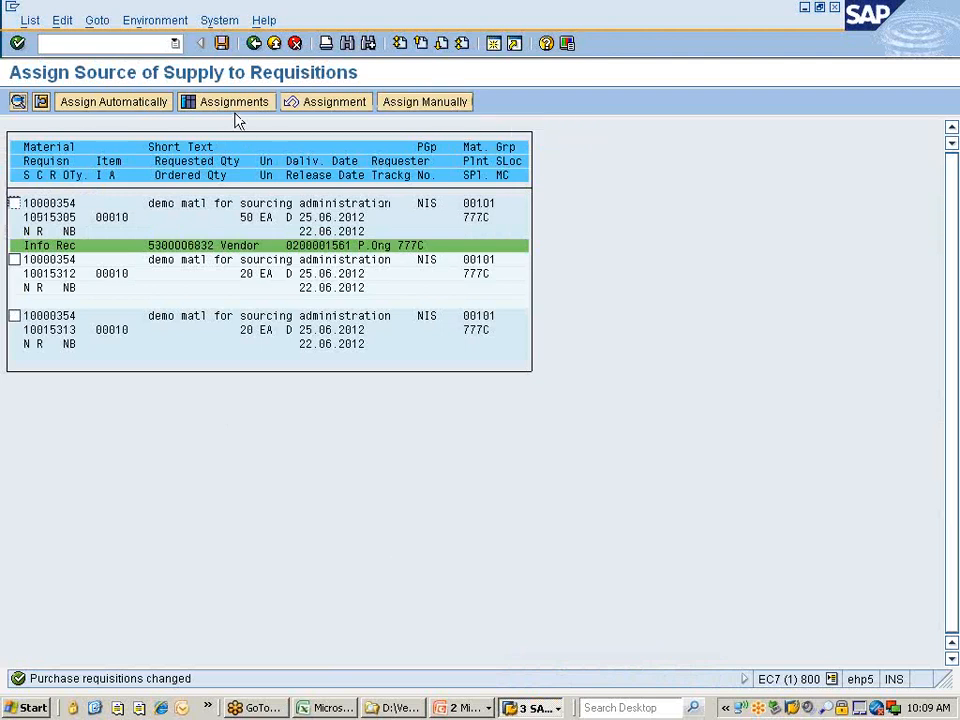
left_click(347, 110)
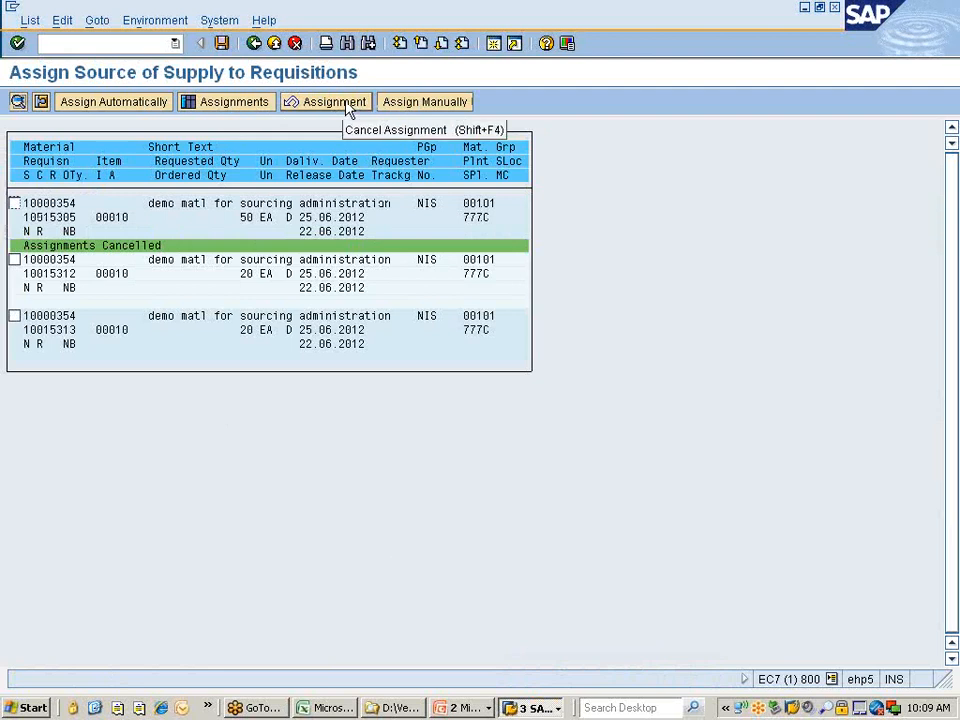
Leave the list without saving the cancellation and rerun the selection for material 10000354.
left_click(255, 44)
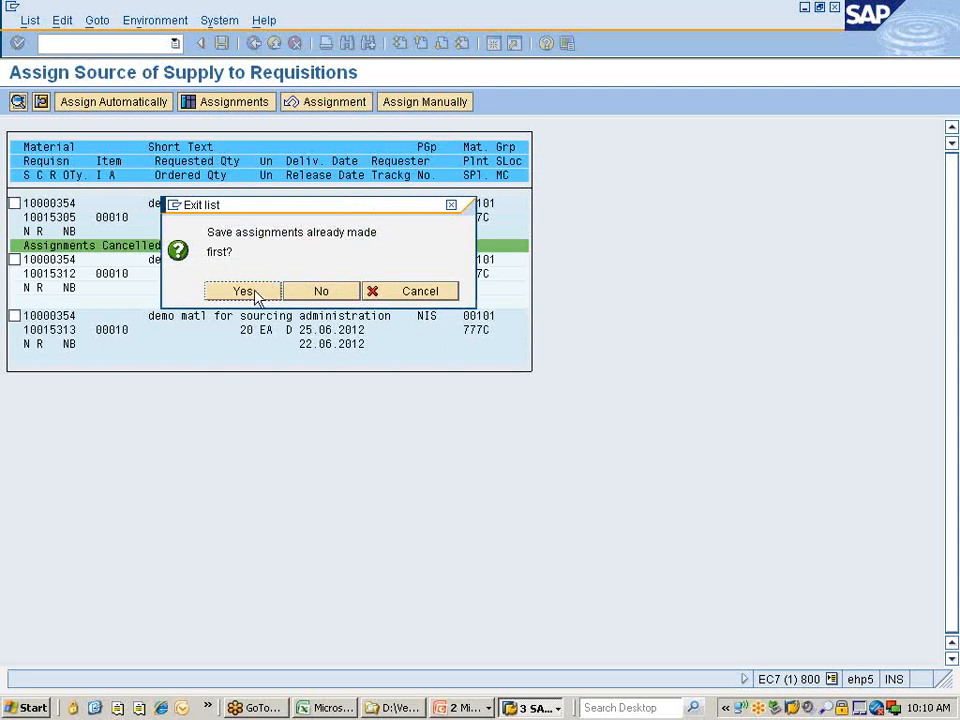
left_click(318, 293)
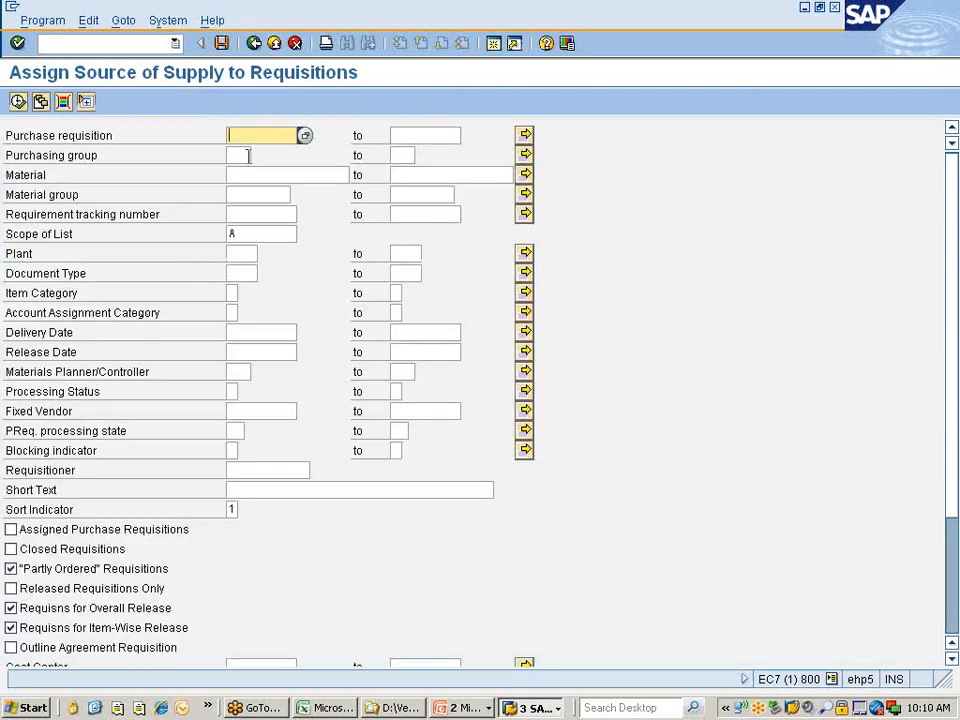
left_click(263, 174)
type("1")
left_click(262, 189)
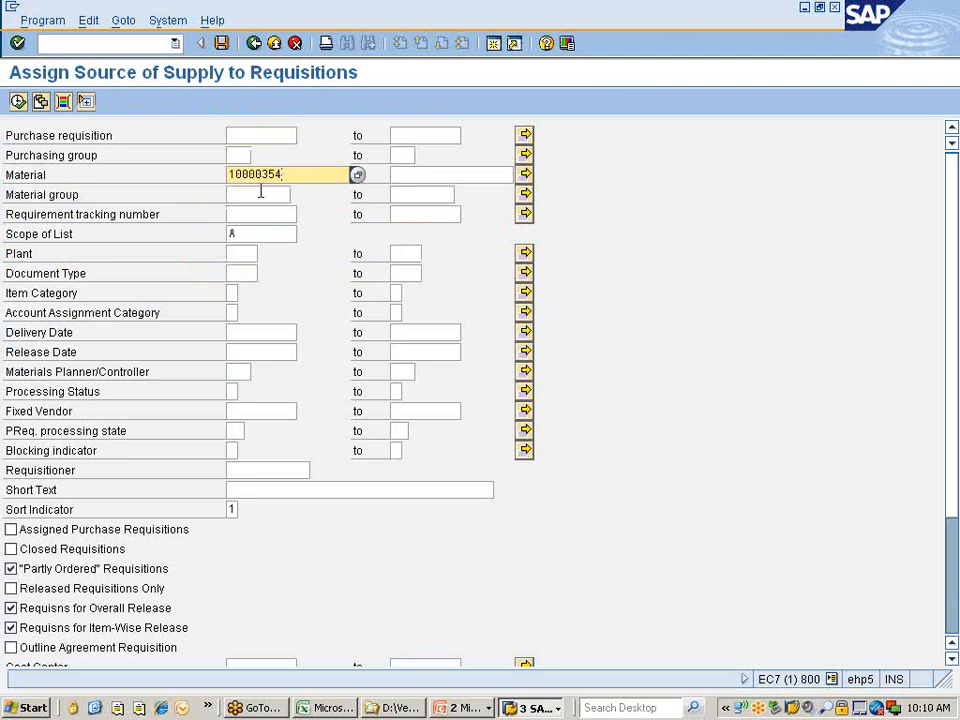
left_click(19, 102)
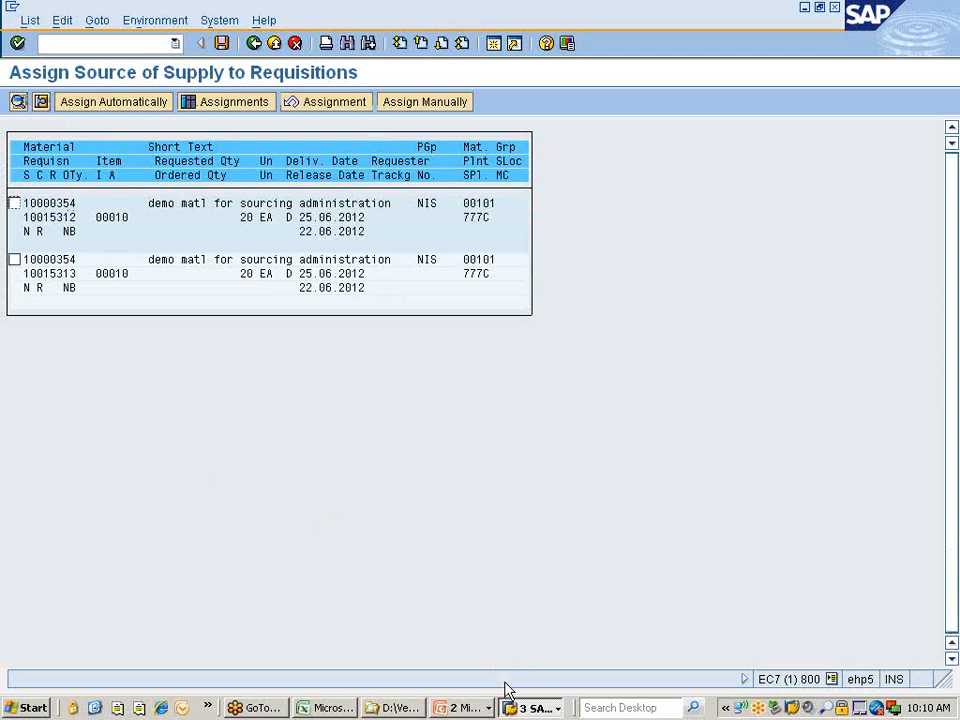
In ME53N, clear requisition 10015305's Fixed Vendor and Info Record fields and save.
left_click(533, 707)
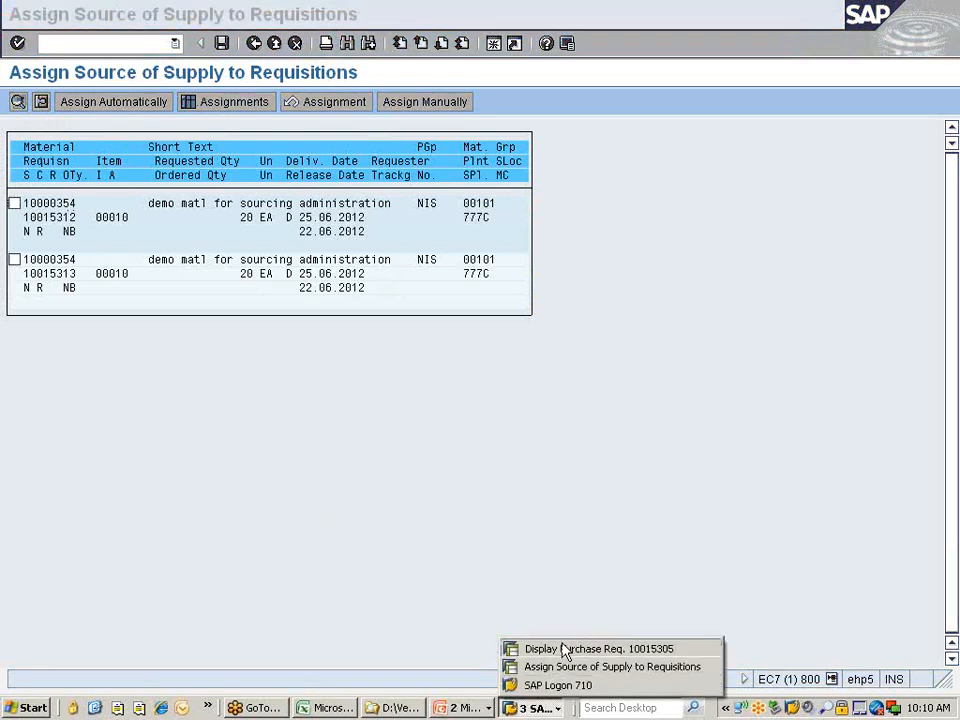
left_click(565, 649)
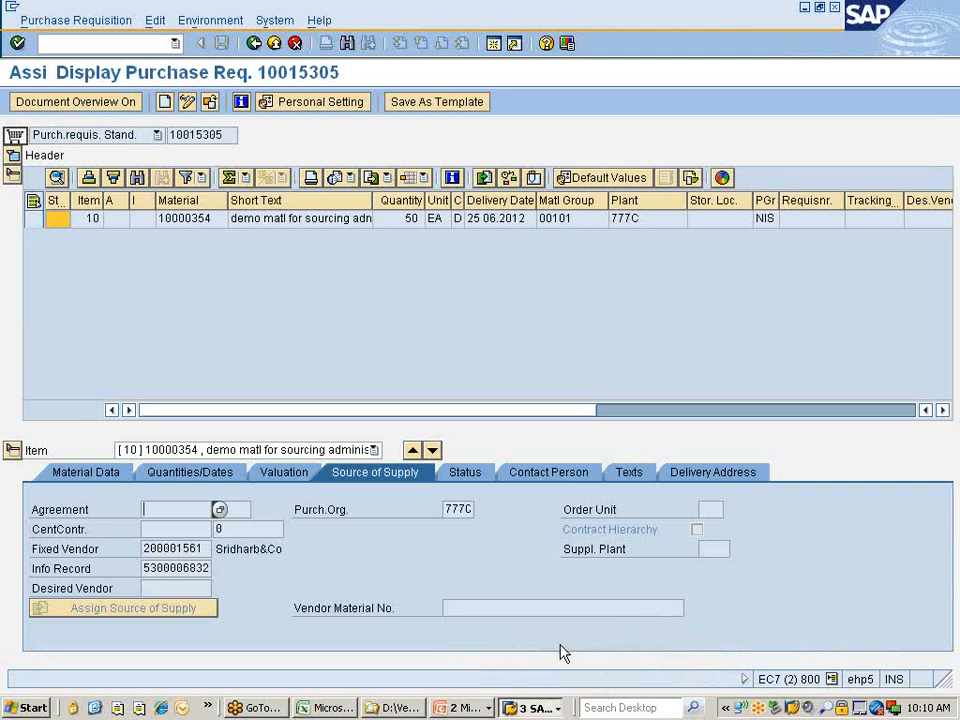
left_click(188, 102)
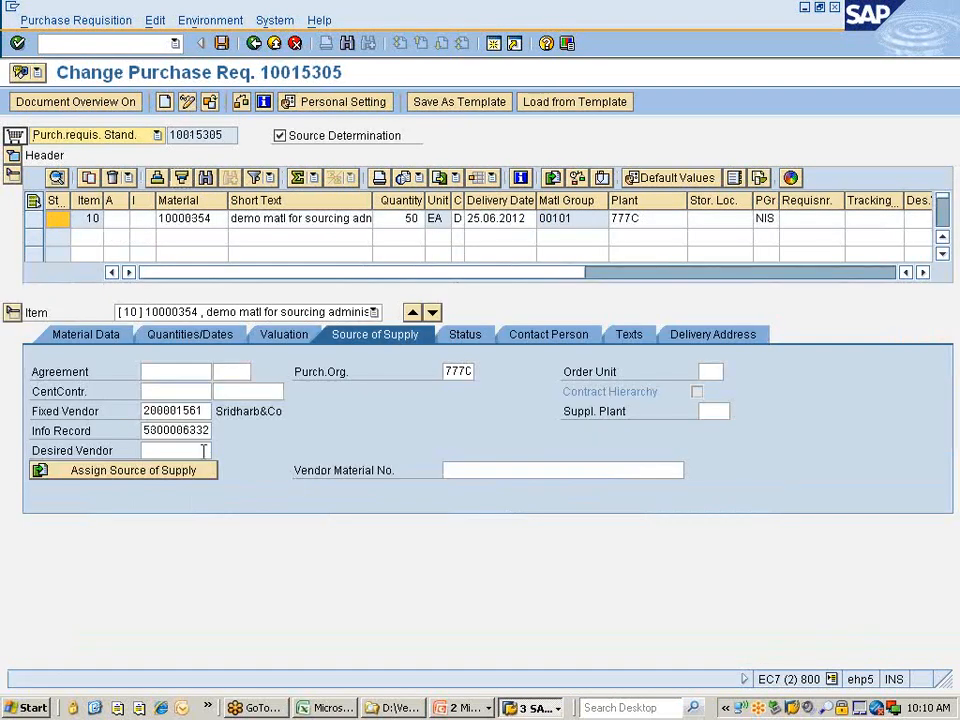
left_click(145, 411)
key("Delete")
key("Delete")
key("Delete")
key("Delete")
key("Delete")
key("Delete")
key("Delete")
key("Delete")
key("Delete")
key("Tab")
key("Tab")
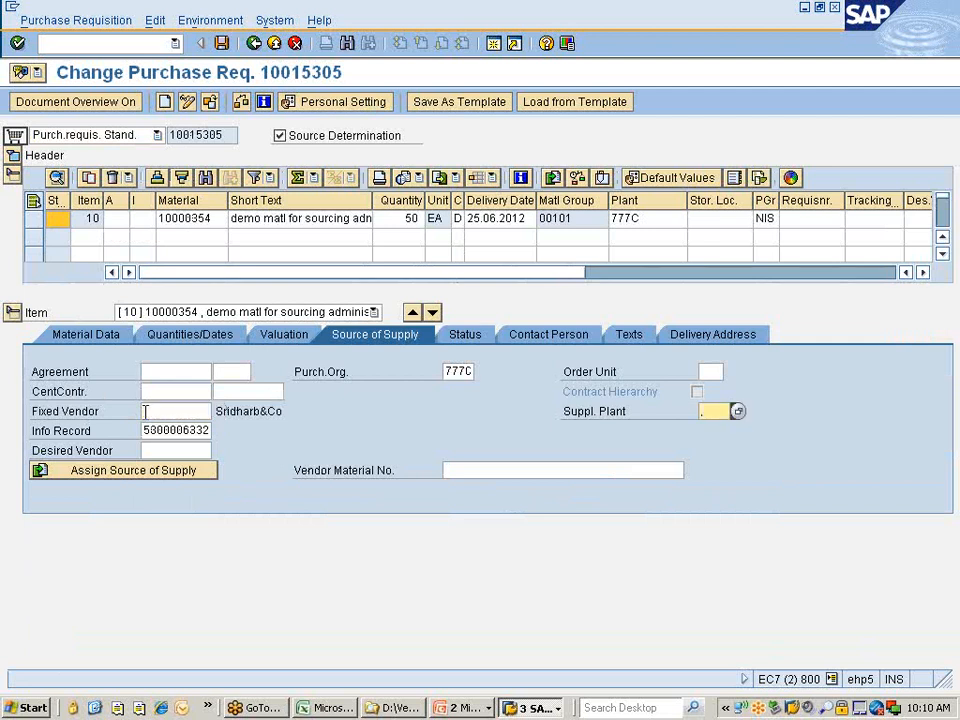
key("Delete")
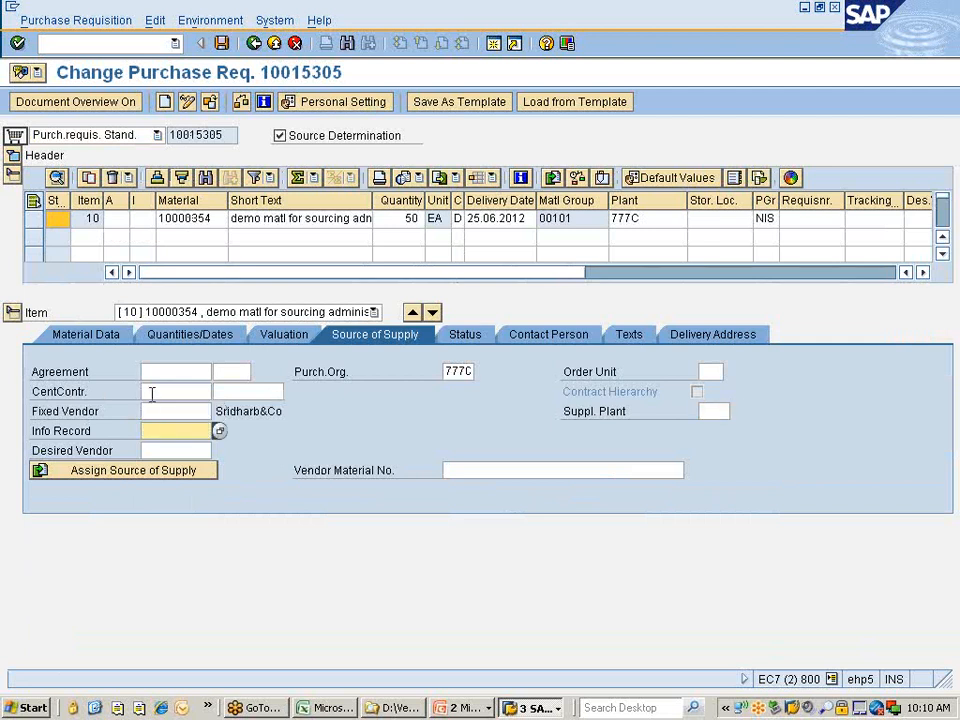
key("Return")
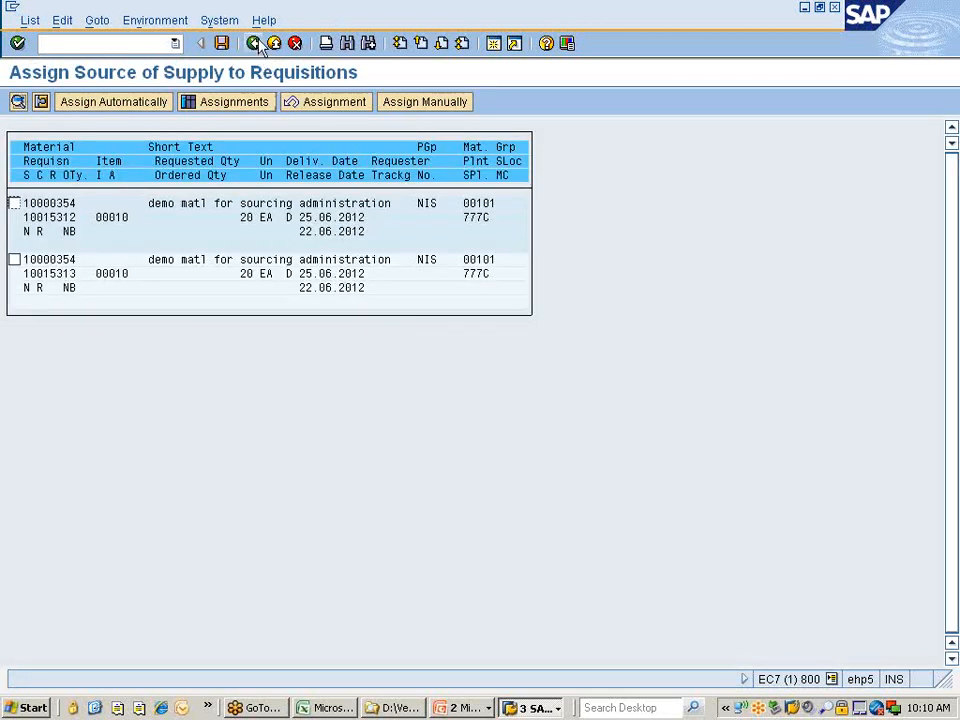
Go back and list the requisitions for material 10000354 again.
left_click(255, 45)
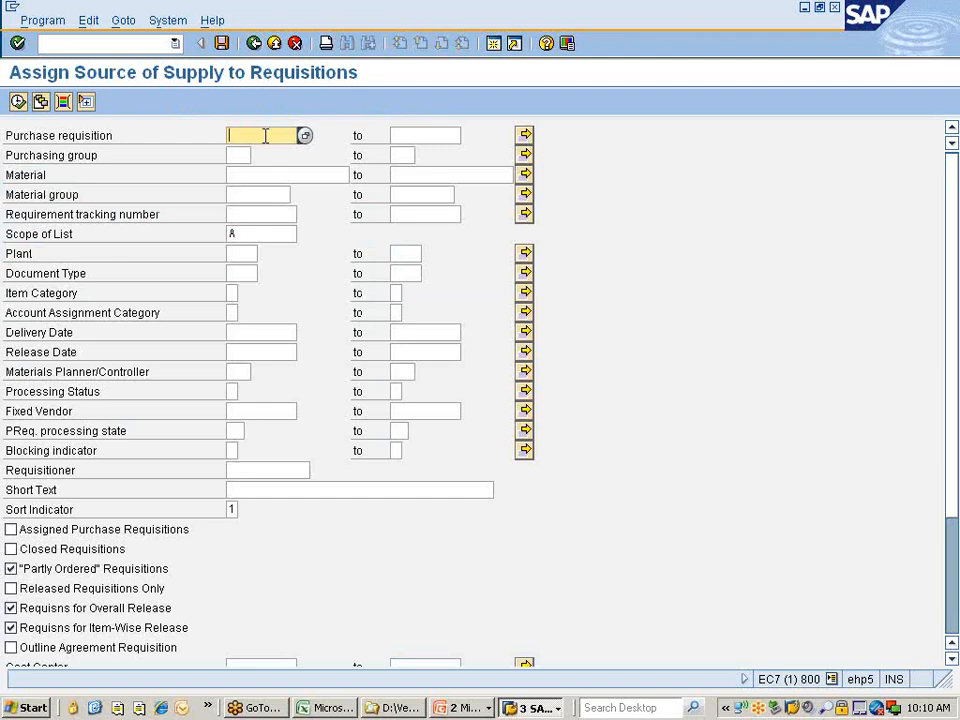
left_click(261, 176)
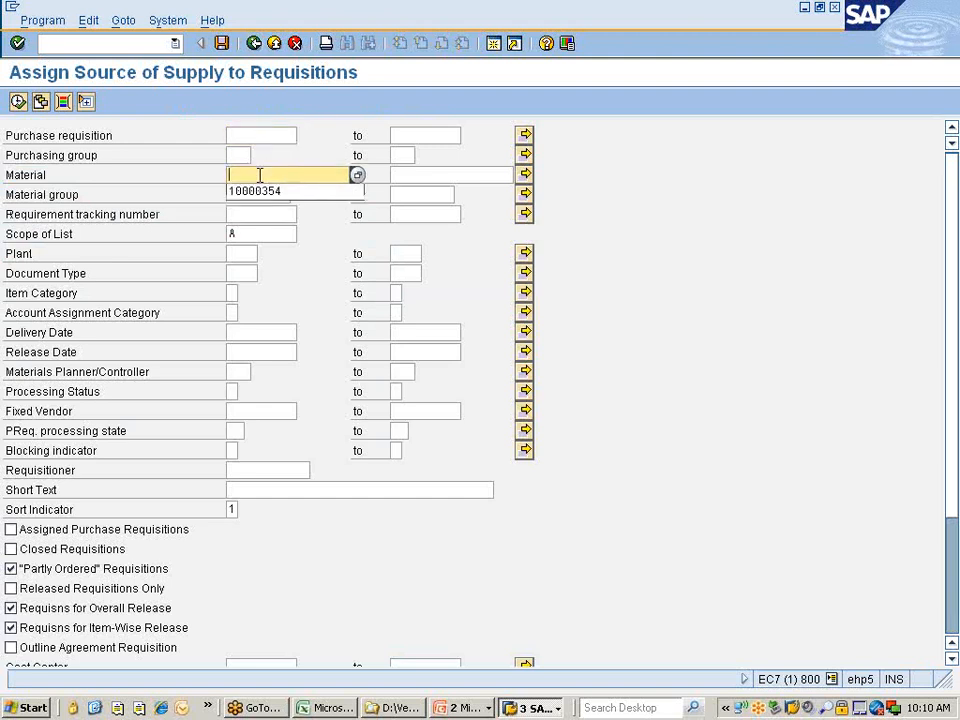
left_click(259, 192)
left_click(18, 101)
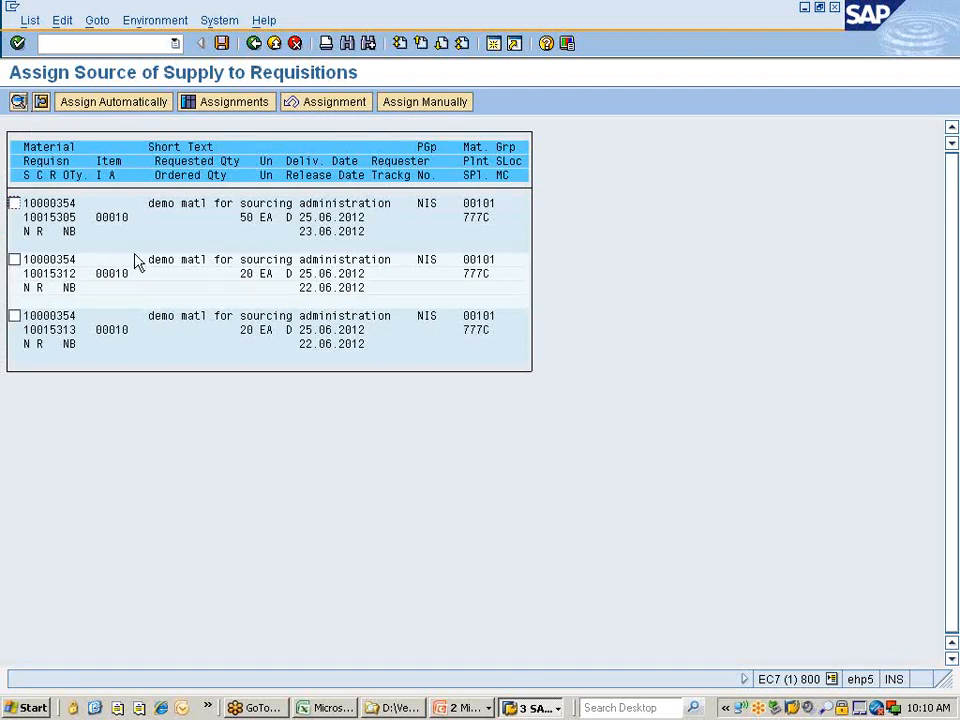
Assign requisition 10015305 automatically, choosing vendor 305101 (Sudhakar & Co) in the Source Overview.
left_click(14, 204)
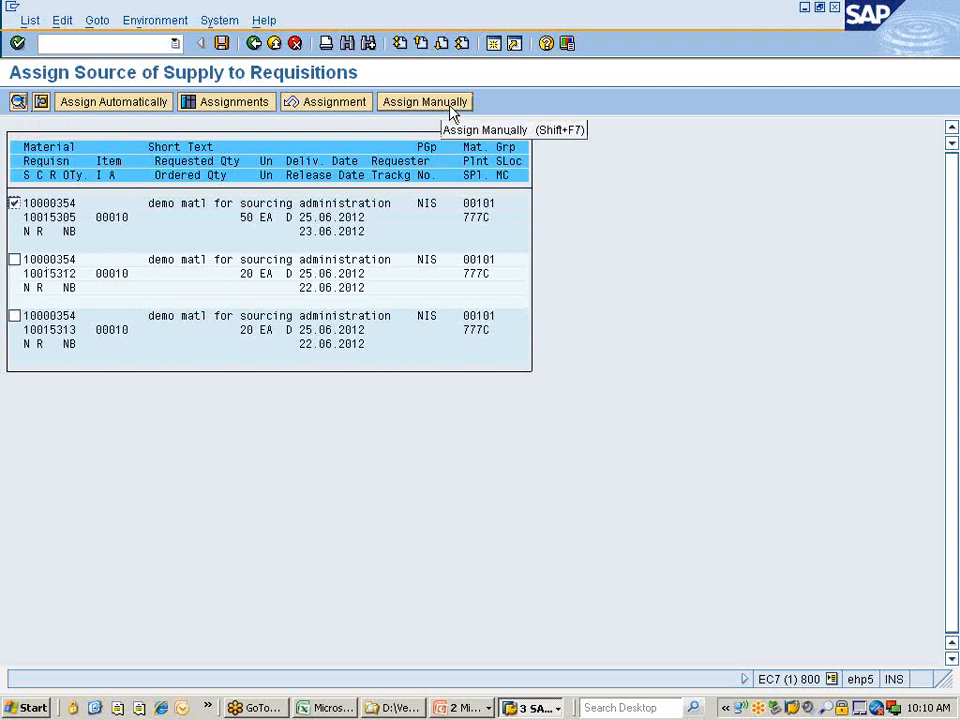
left_click(155, 108)
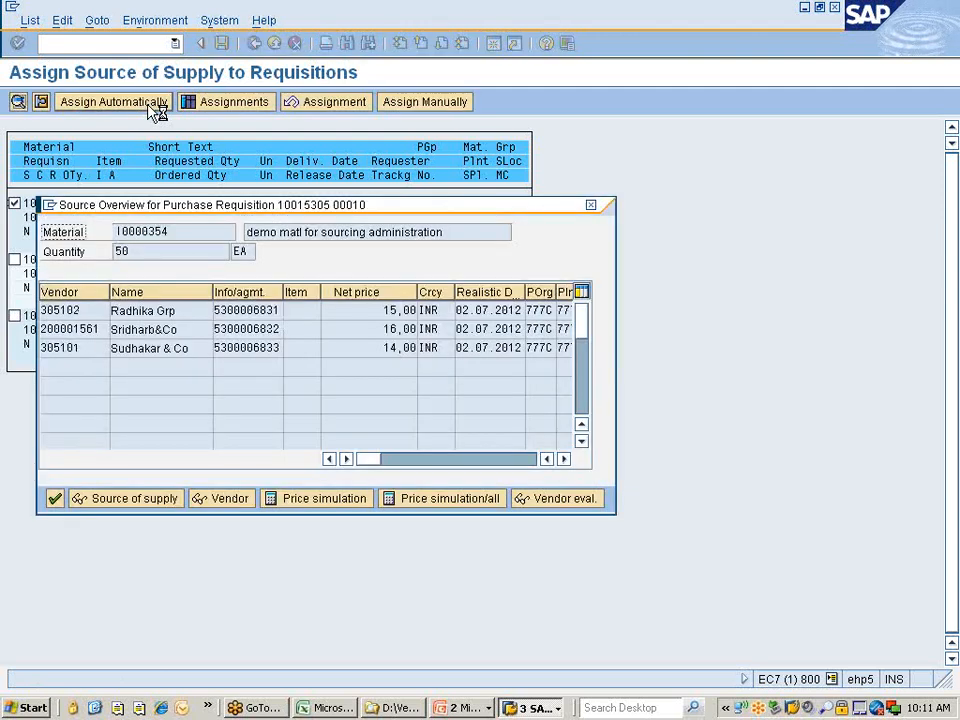
left_click_drag(270, 205, 443, 174)
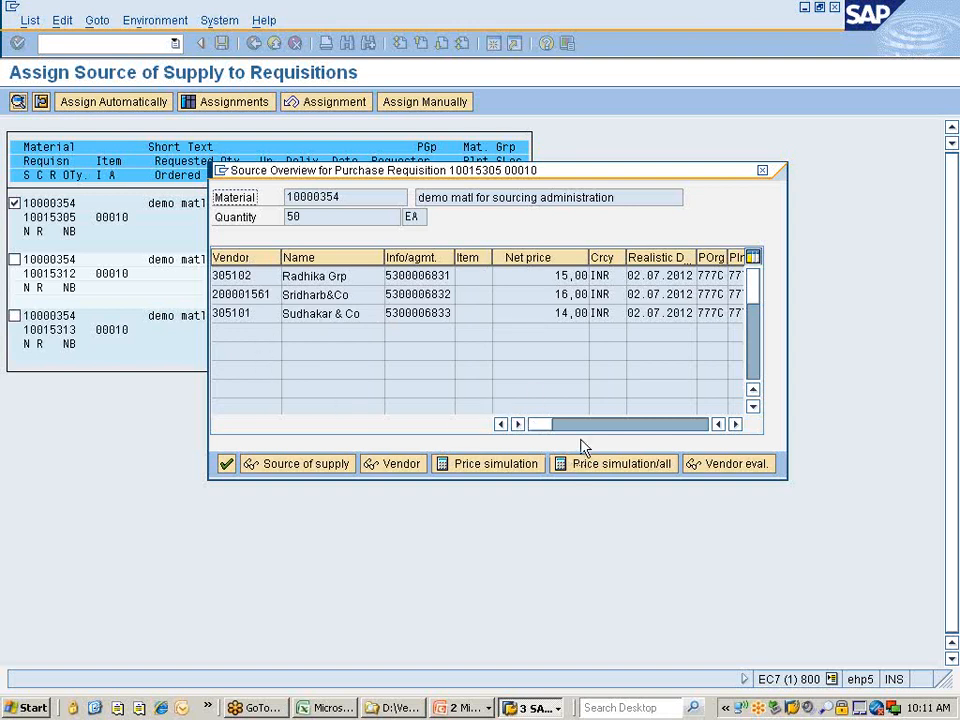
left_click_drag(384, 258, 358, 258)
left_click_drag(527, 427, 494, 436)
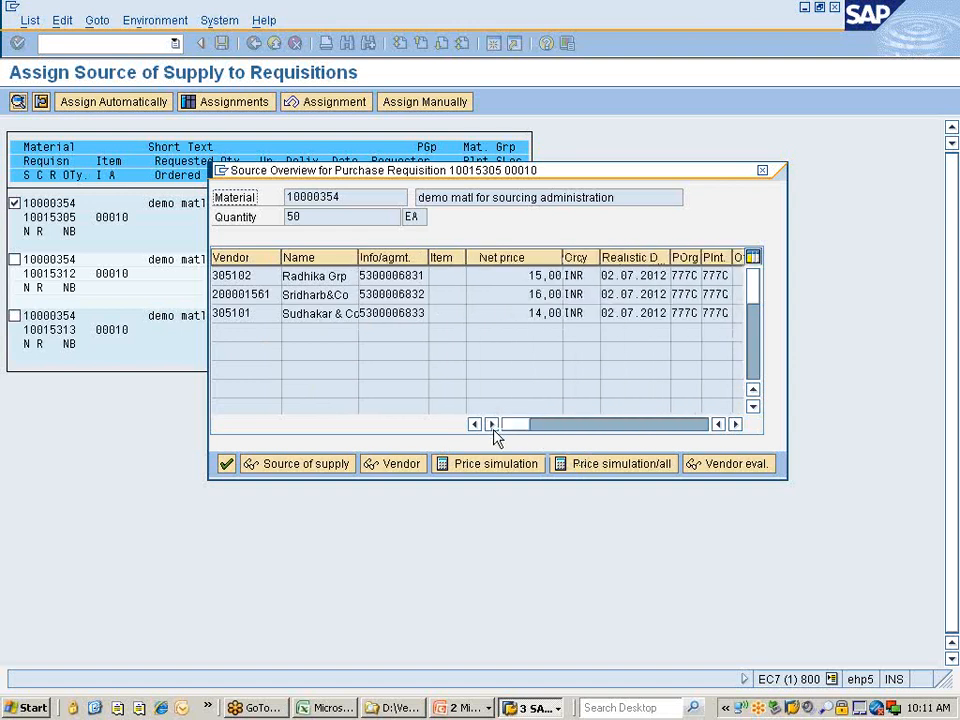
double_click(236, 314)
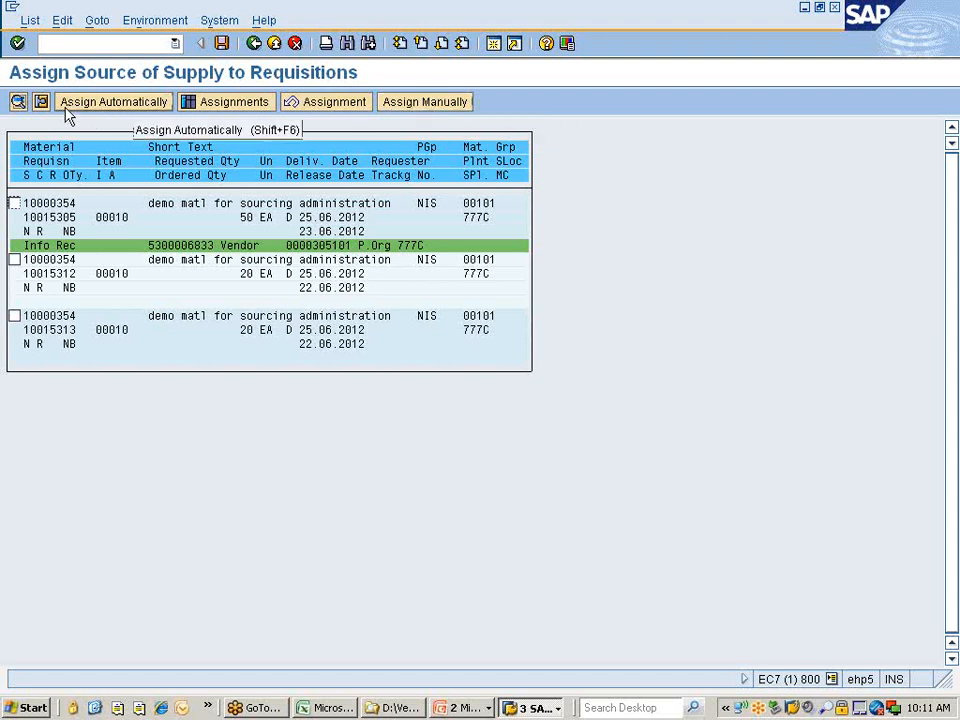
Cancel and save requisition 10015305's vendor assignment, then relist requisitions for material 10000354.
left_click(298, 103)
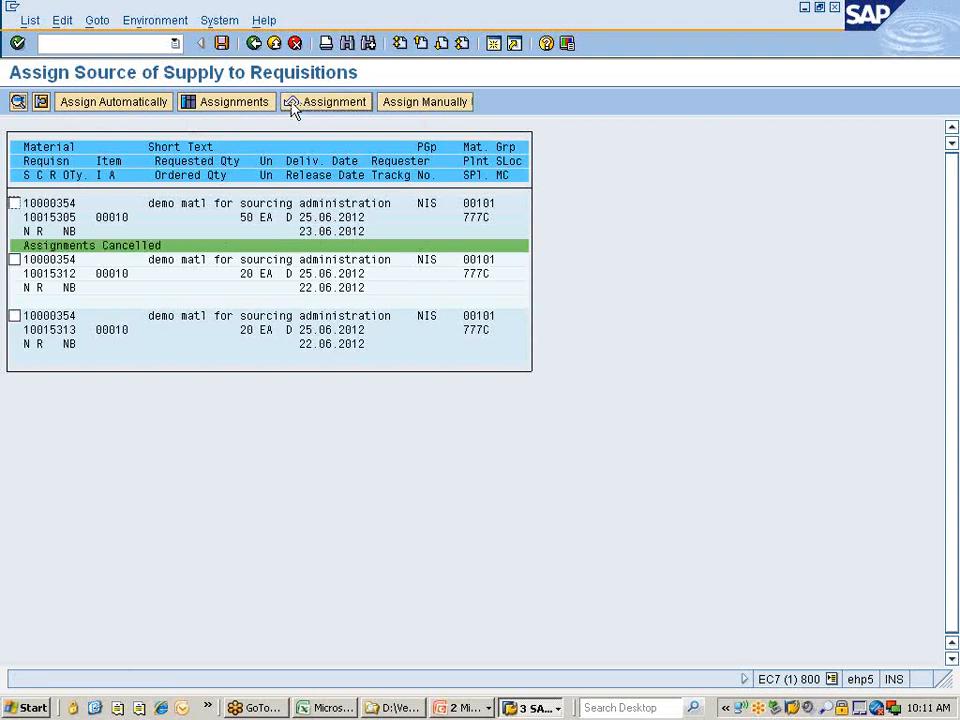
left_click(226, 44)
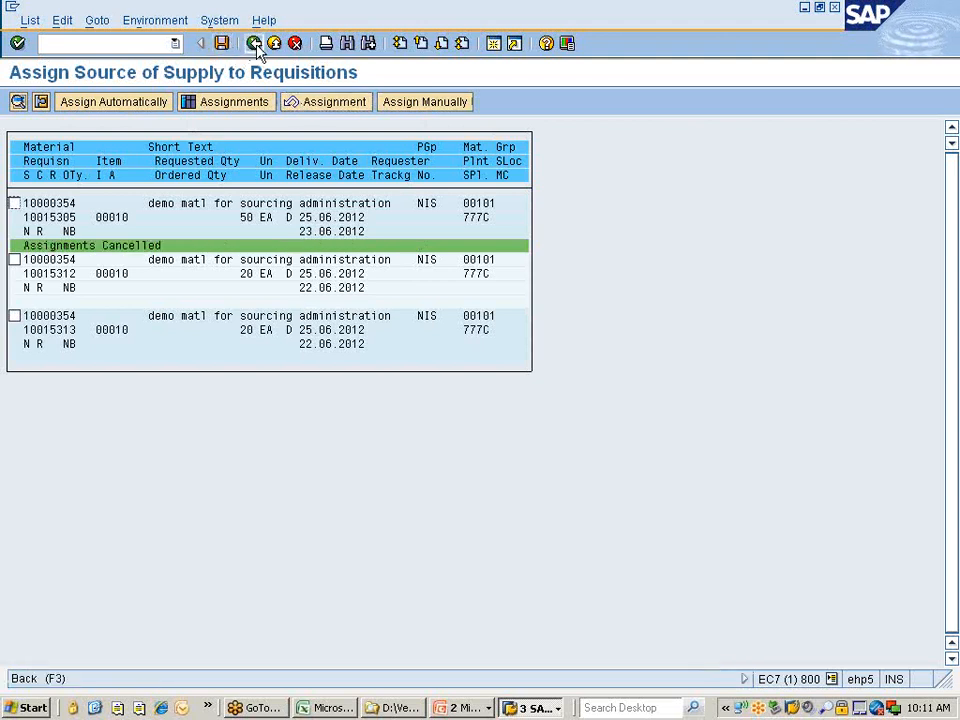
left_click(255, 45)
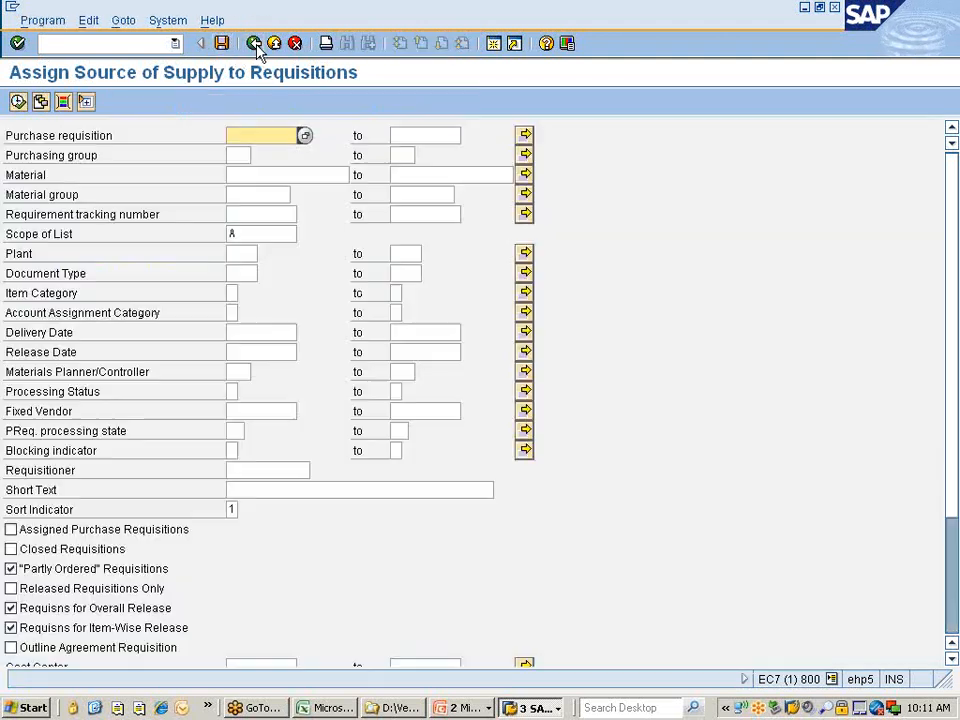
left_click(255, 190)
left_click(255, 173)
type("1")
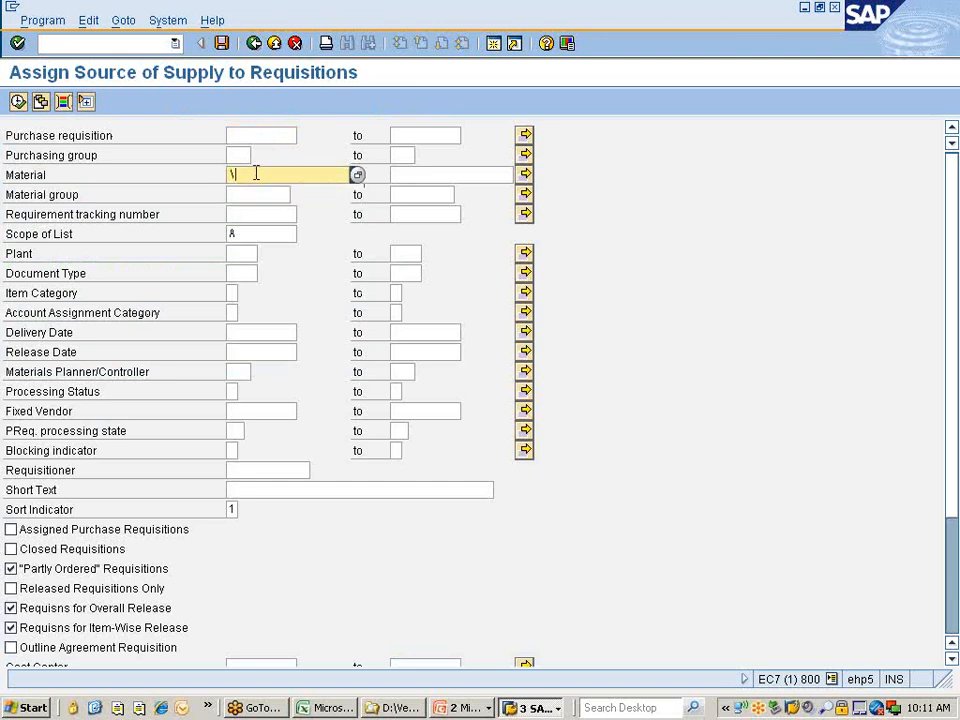
left_click(248, 196)
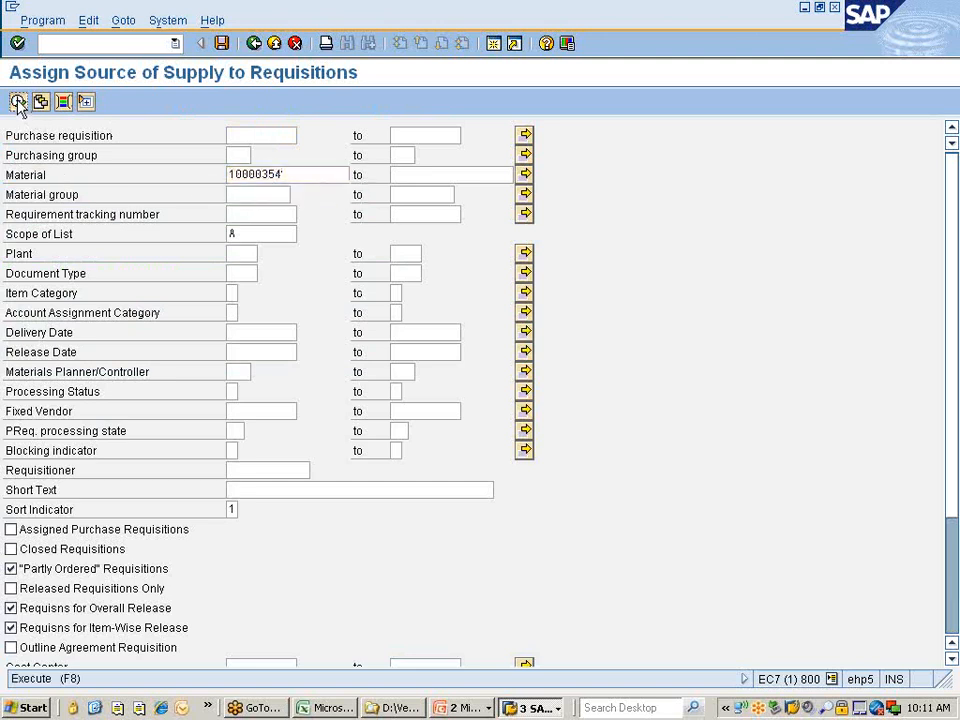
left_click(18, 101)
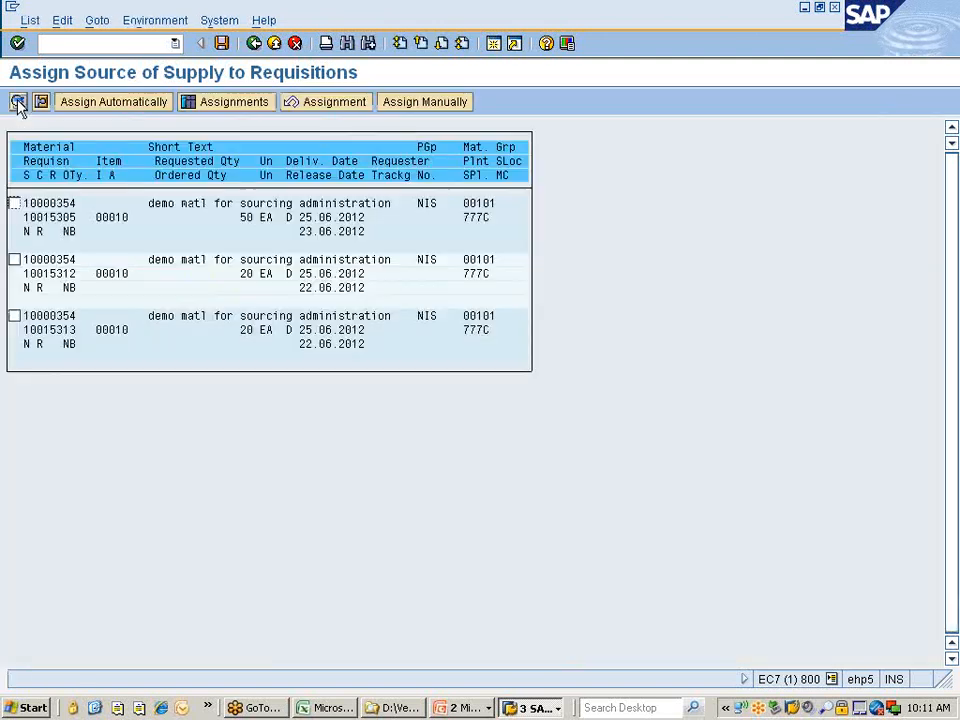
Open the Overview of Assignments and list the three requisitions in the Without Vendor group.
left_click(14, 204)
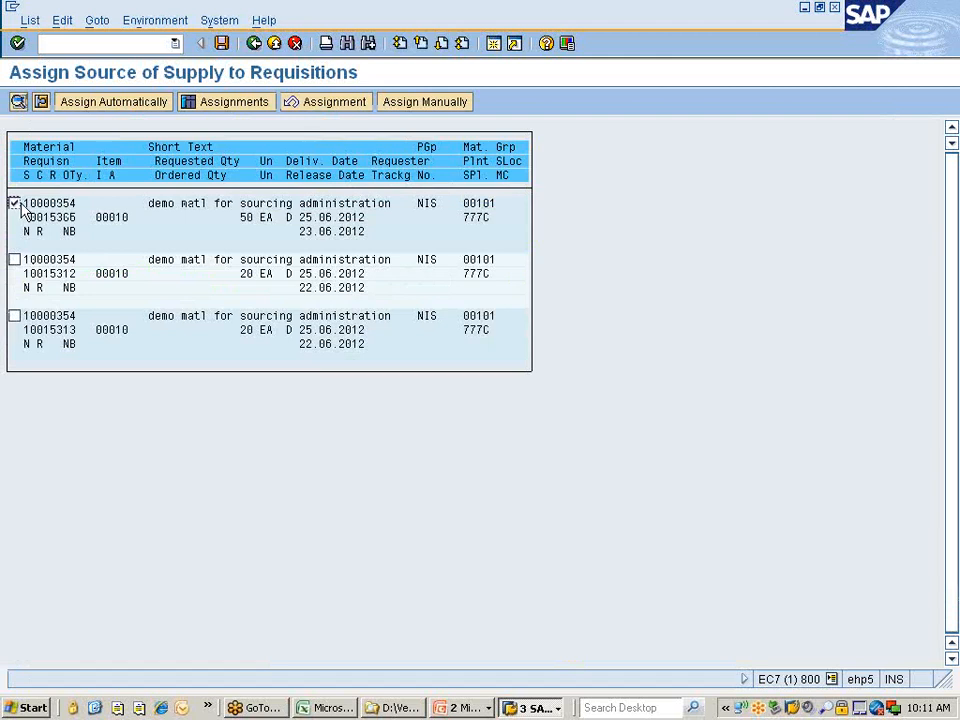
left_click(243, 112)
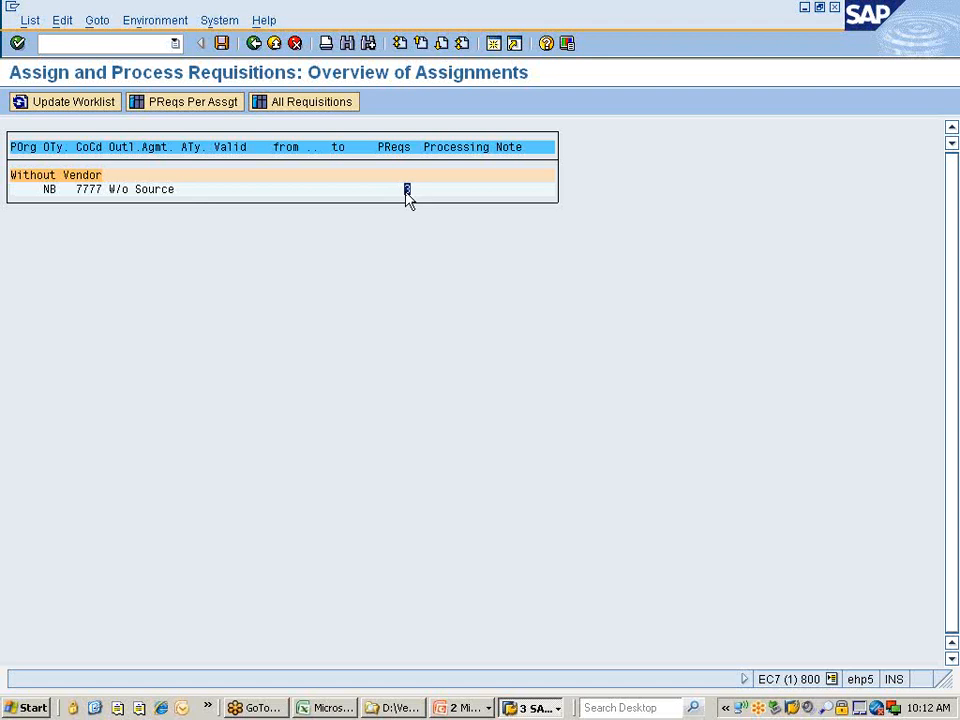
left_click(300, 111)
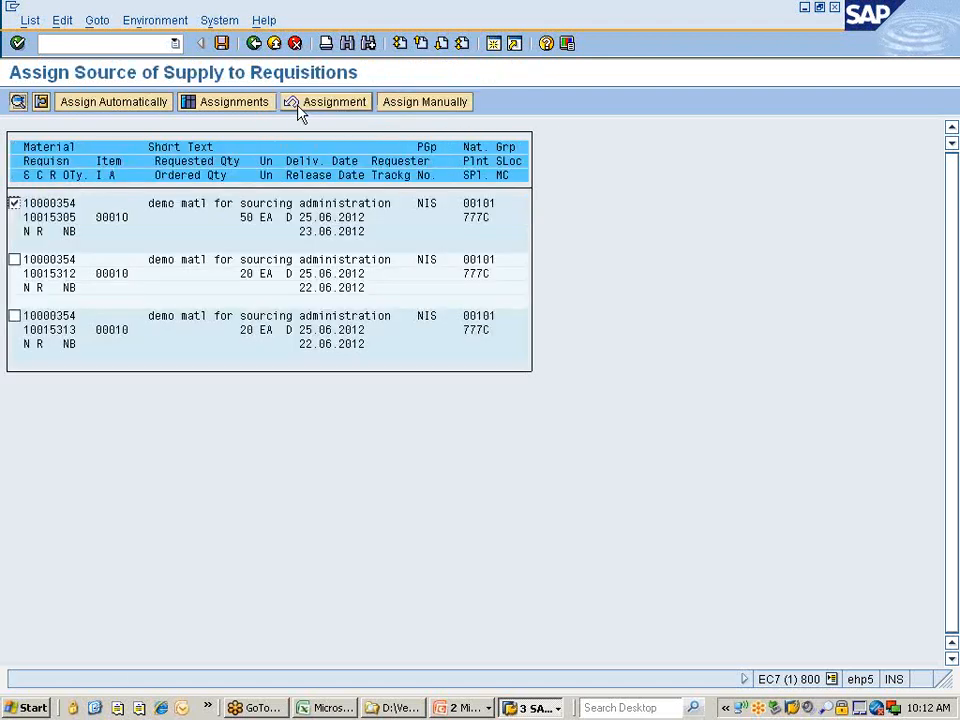
left_click(209, 104)
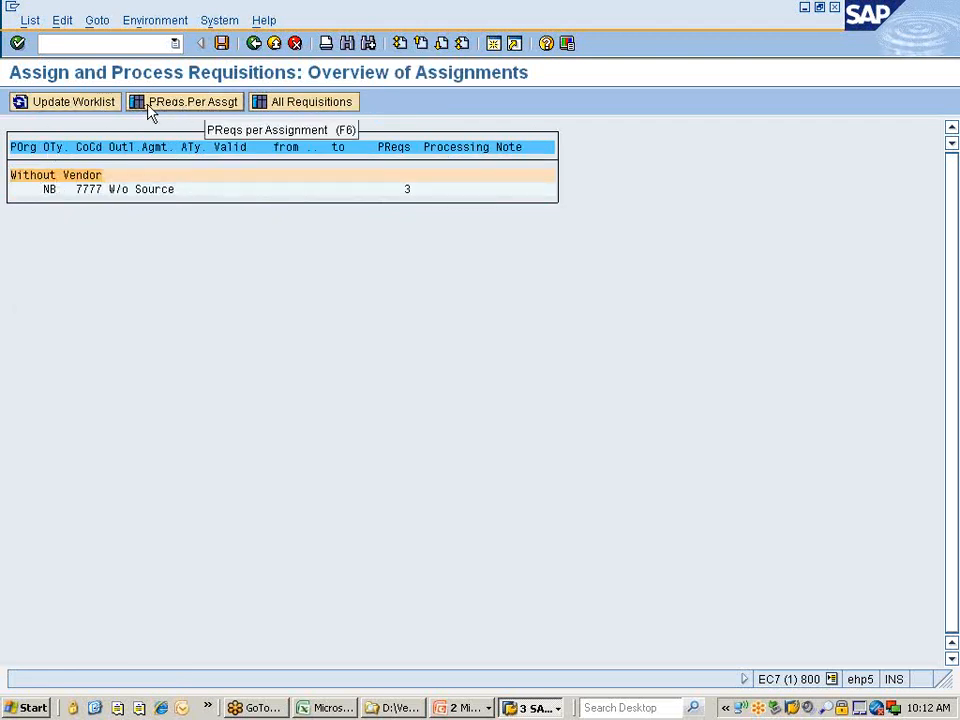
left_click(216, 110)
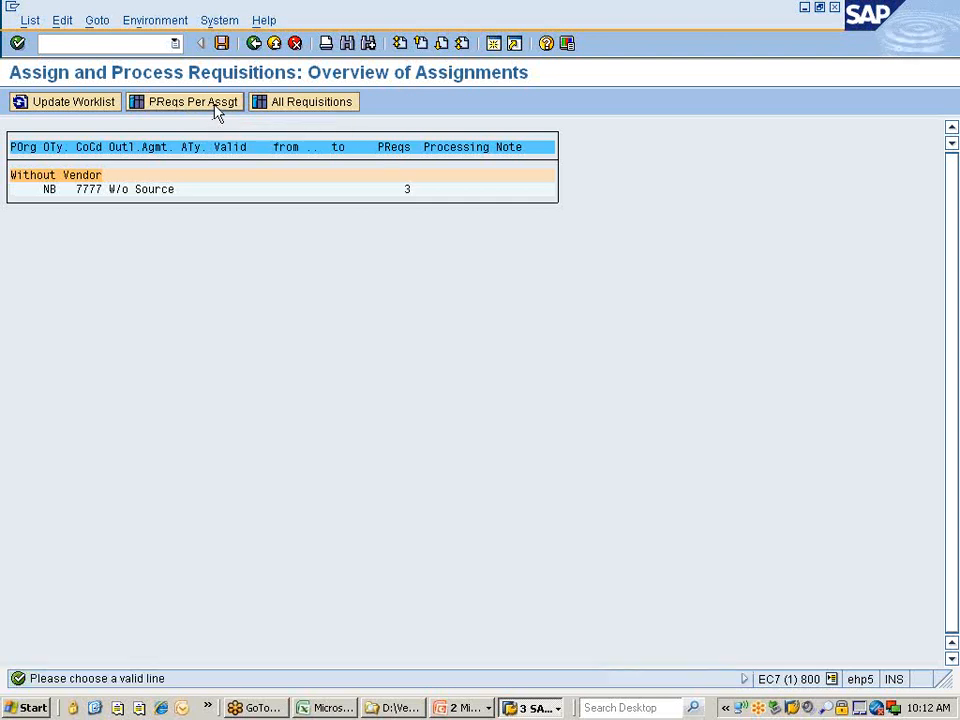
left_click(50, 192)
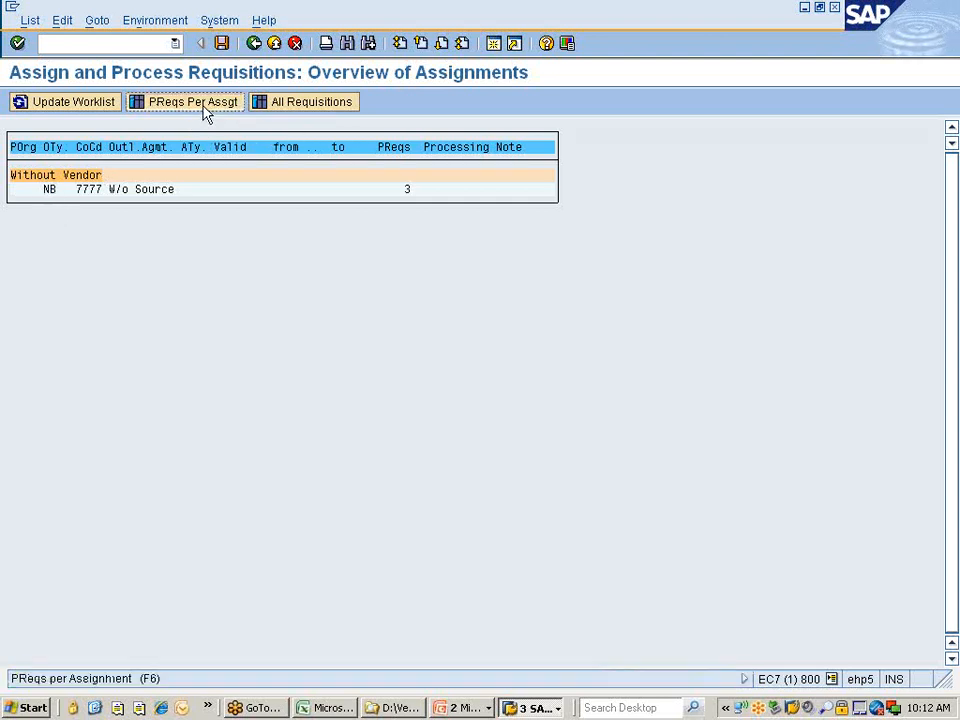
left_click(206, 108)
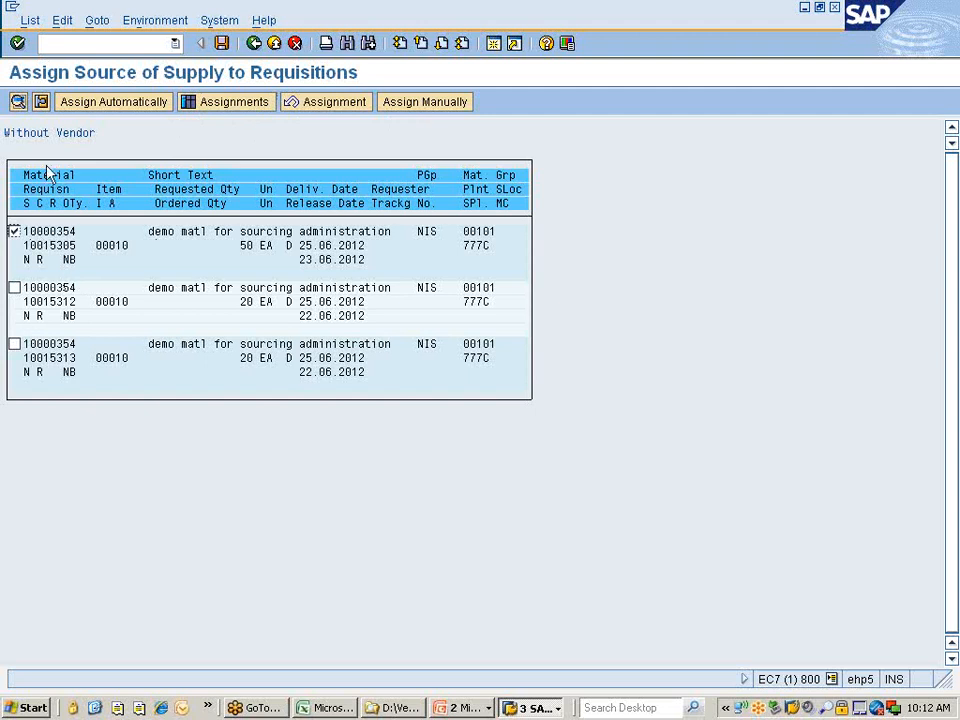
Automatically assign vendor 305101 (Sudhakar & Co) to requisition 10015305 and save.
left_click(126, 101)
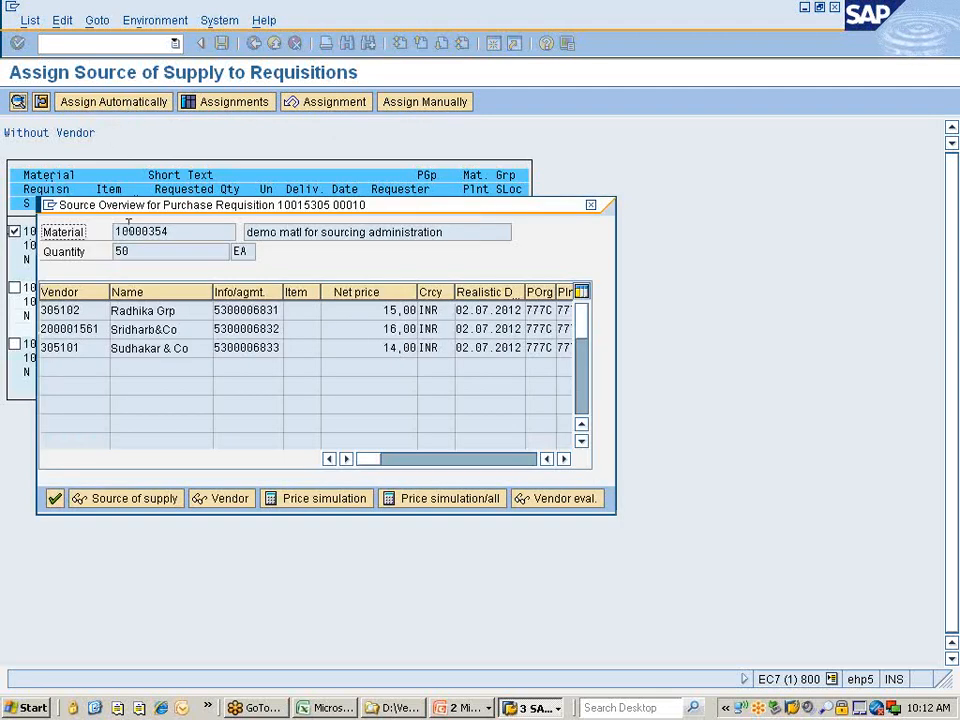
double_click(58, 348)
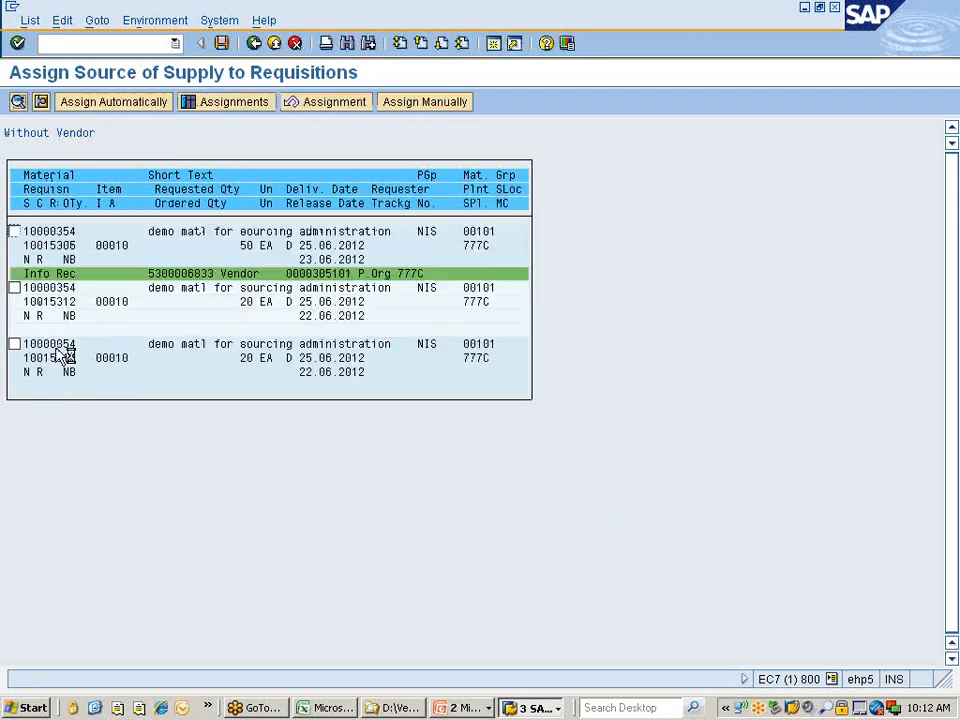
left_click(224, 44)
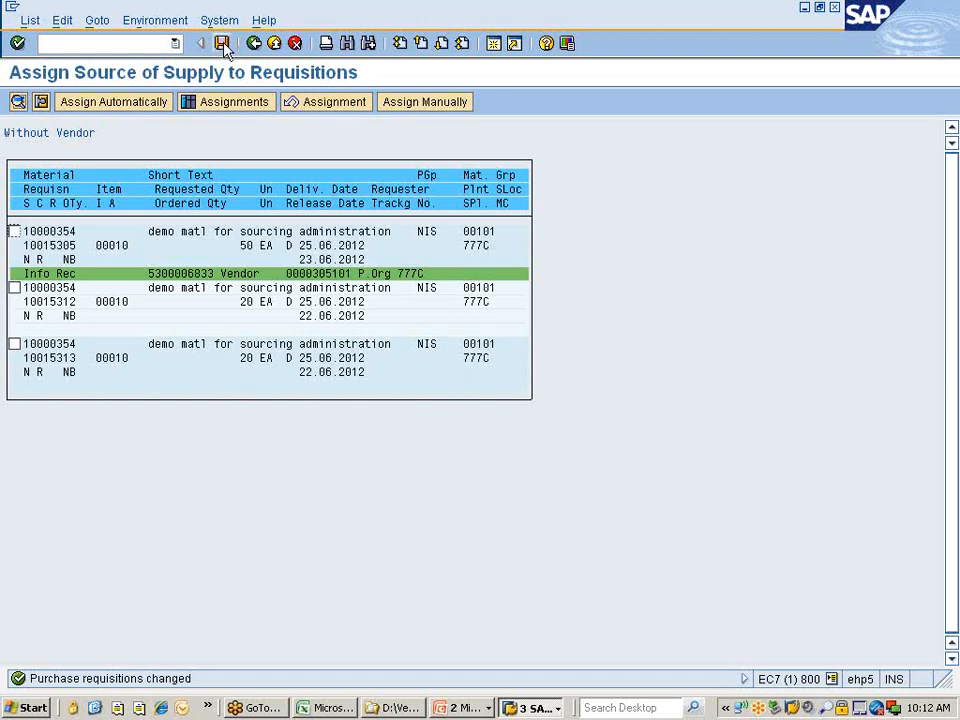
Update the assignment worklist and list all remaining requisitions.
left_click(254, 44)
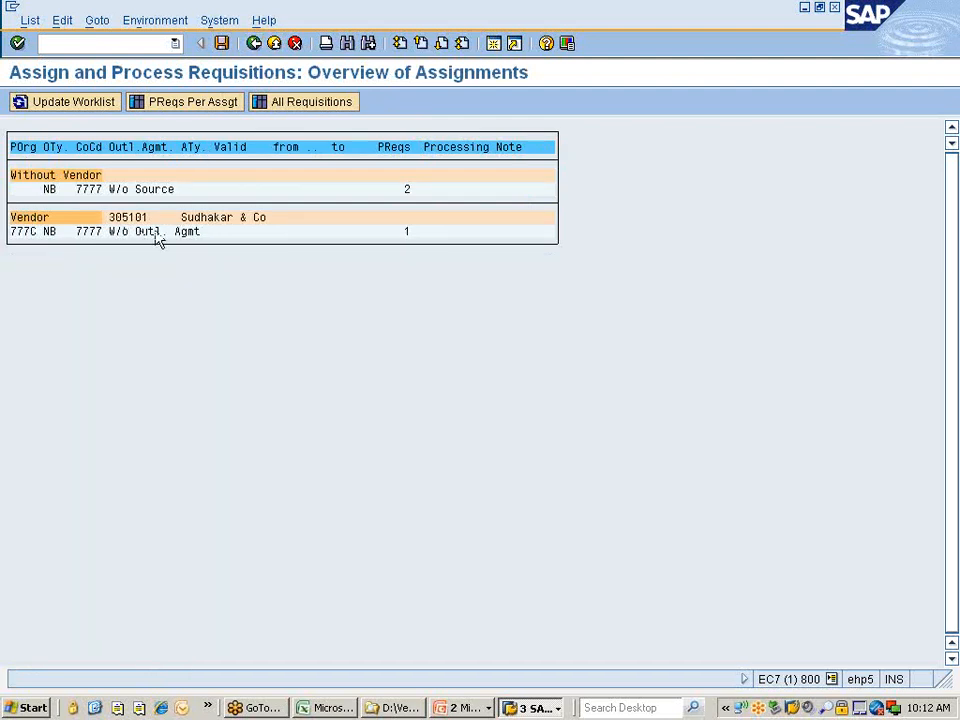
left_click(119, 220)
left_click(67, 108)
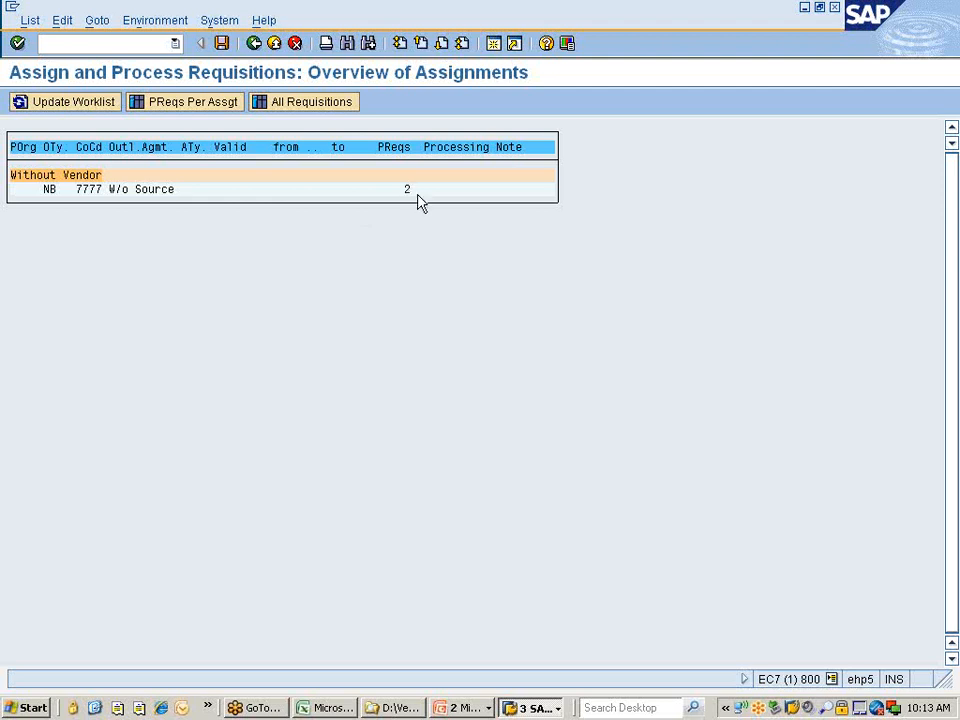
left_click(266, 101)
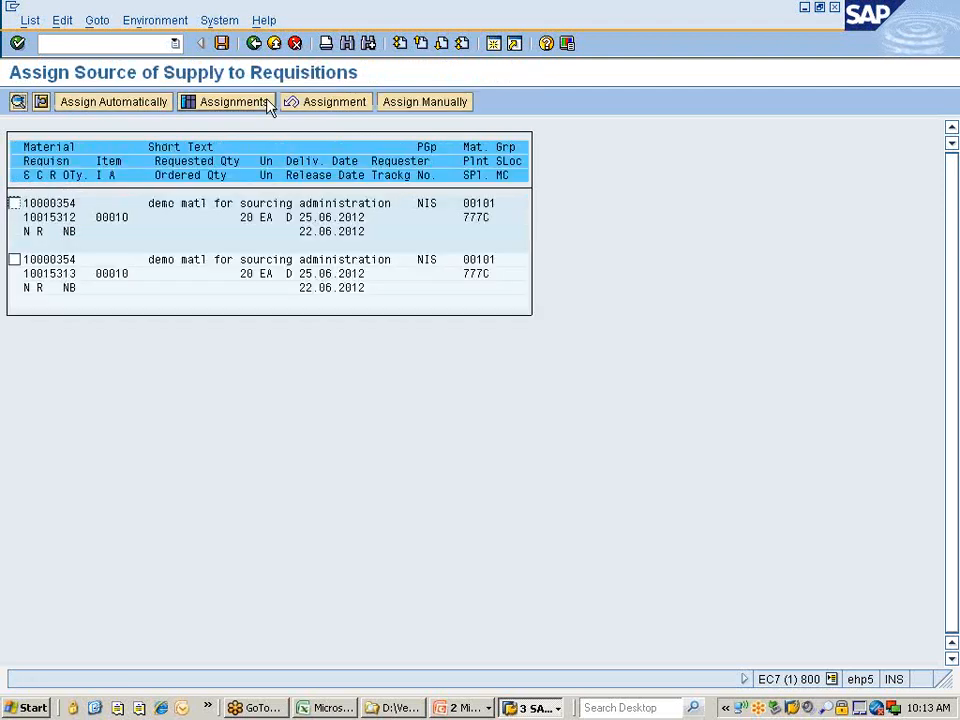
Restart ME57 from the main menu and list requisitions for material 10000354.
left_click(255, 43)
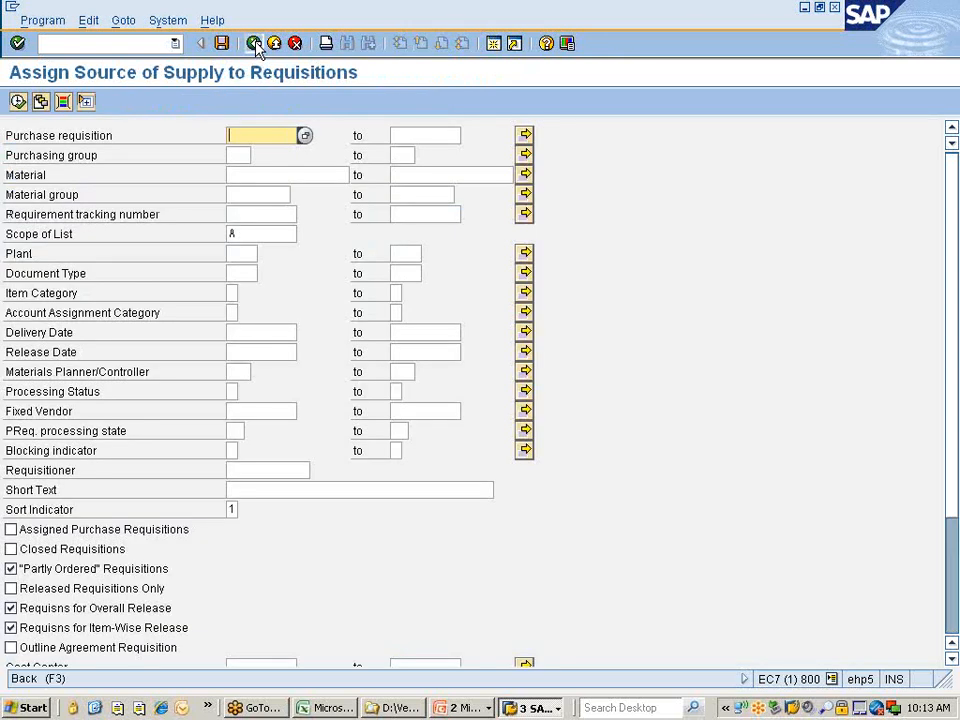
left_click(255, 43)
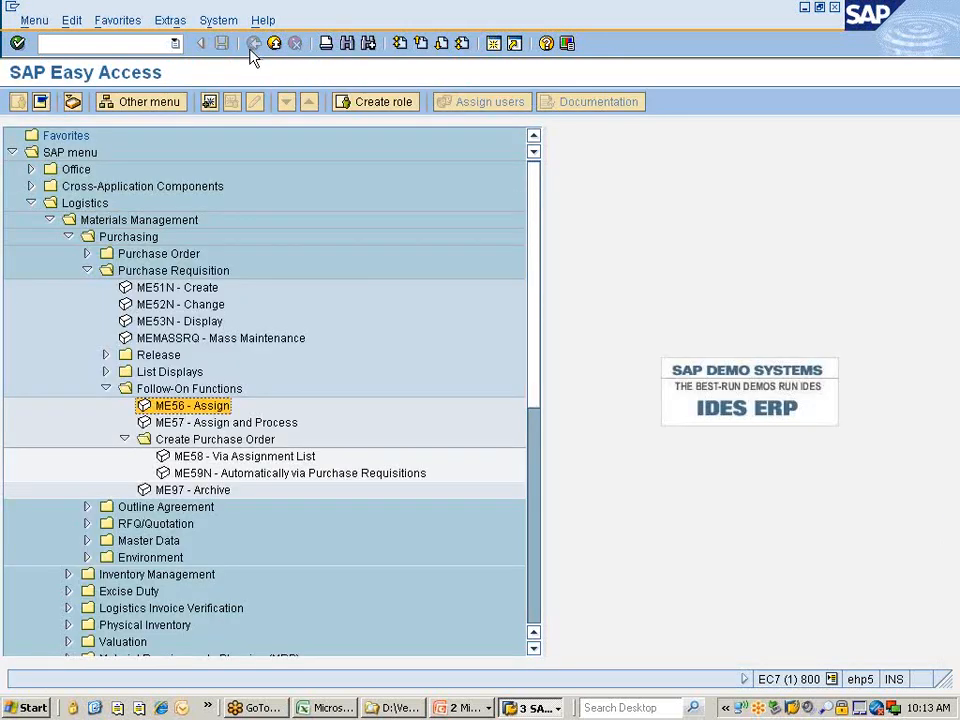
key("Down")
key("Down")
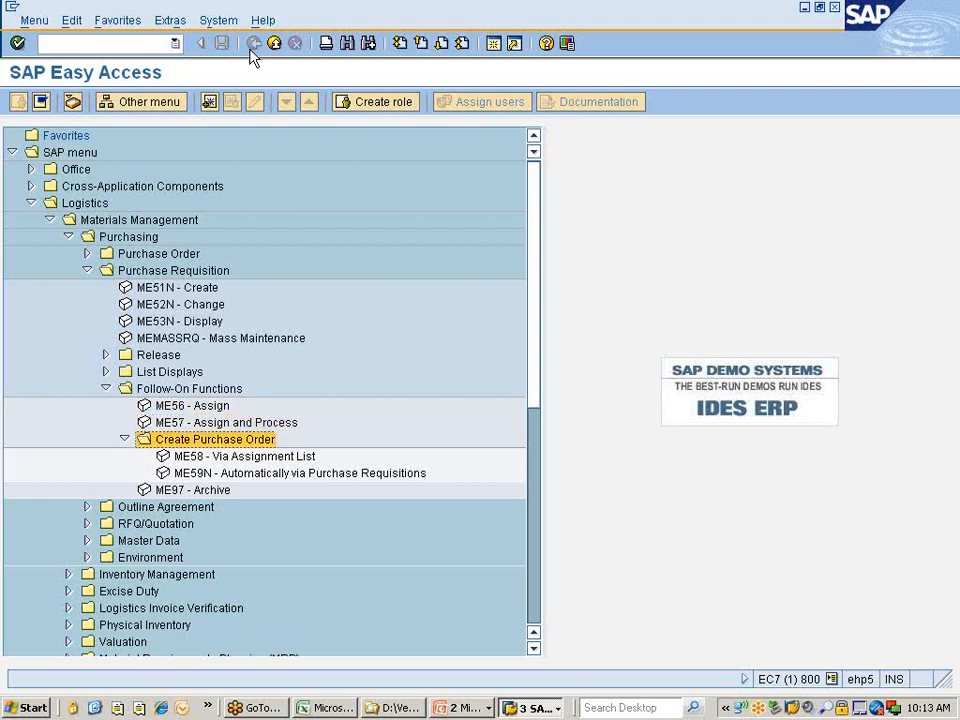
left_click(203, 424)
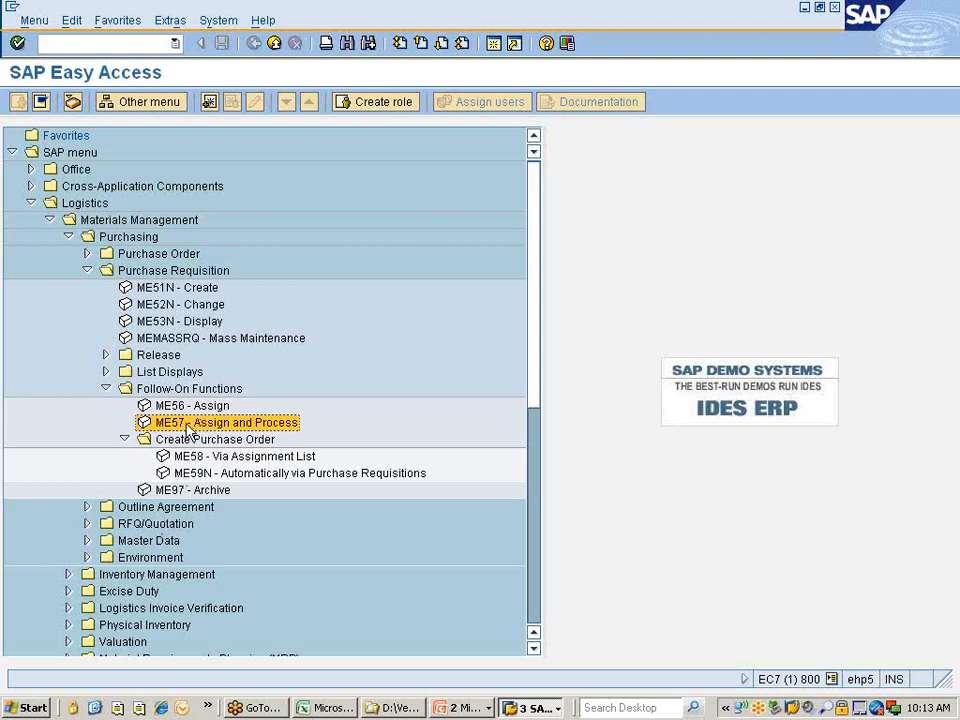
double_click(196, 428)
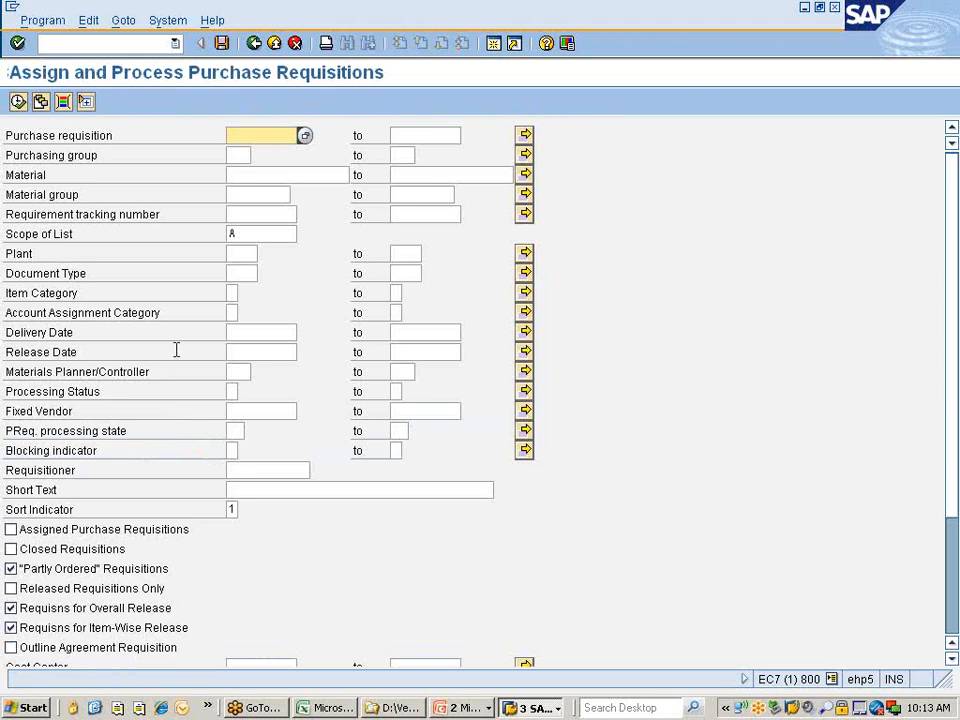
left_click(278, 174)
left_click(278, 174)
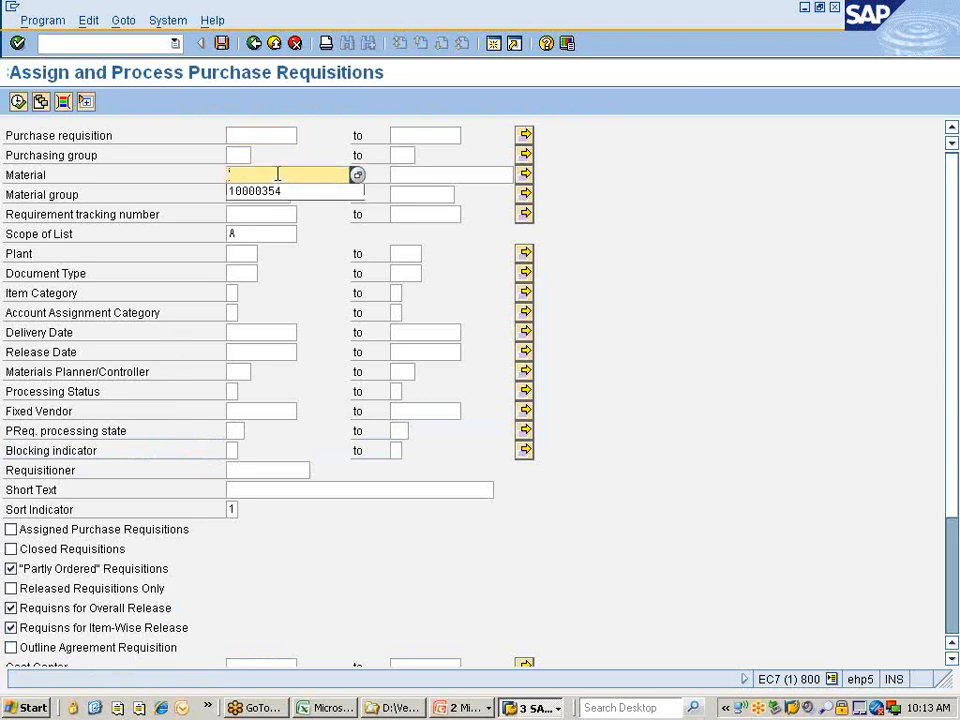
left_click(279, 197)
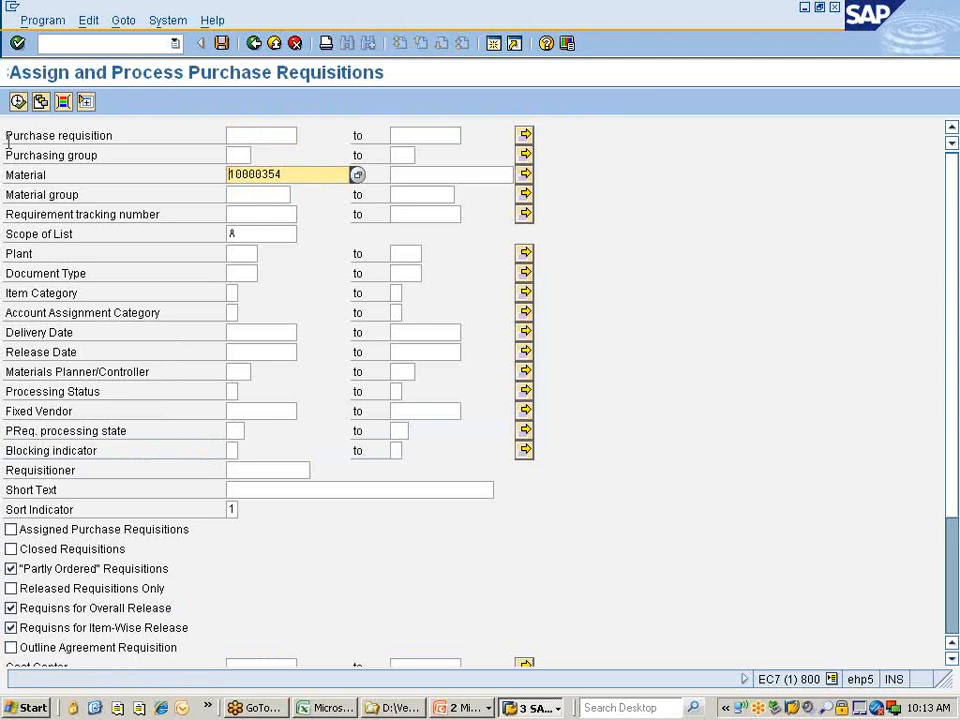
left_click(18, 102)
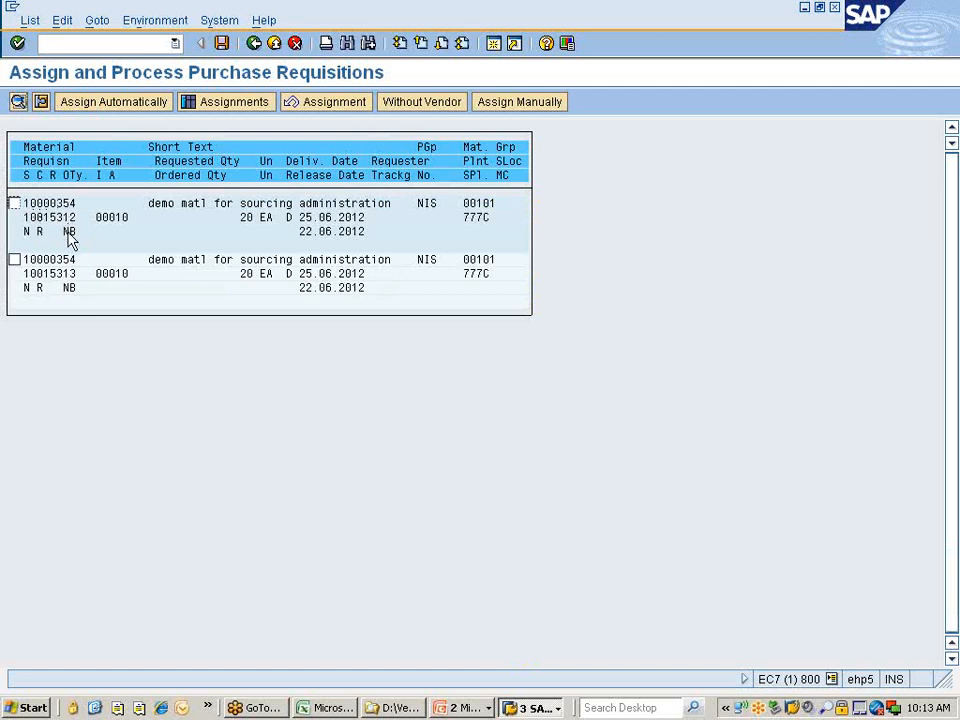
left_click(14, 204)
left_click(135, 112)
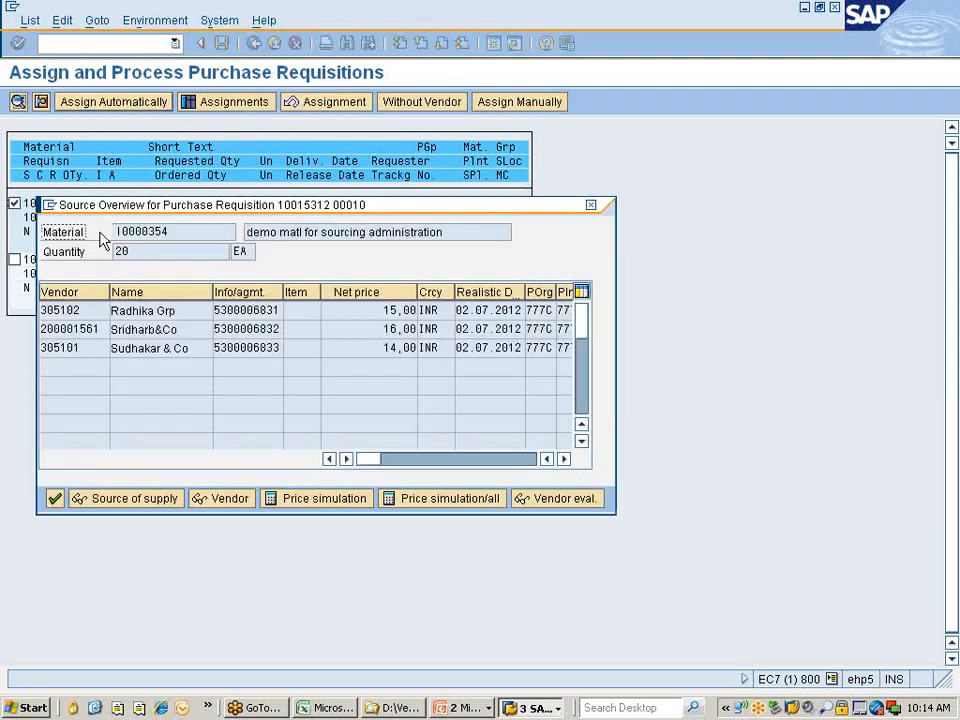
double_click(84, 330)
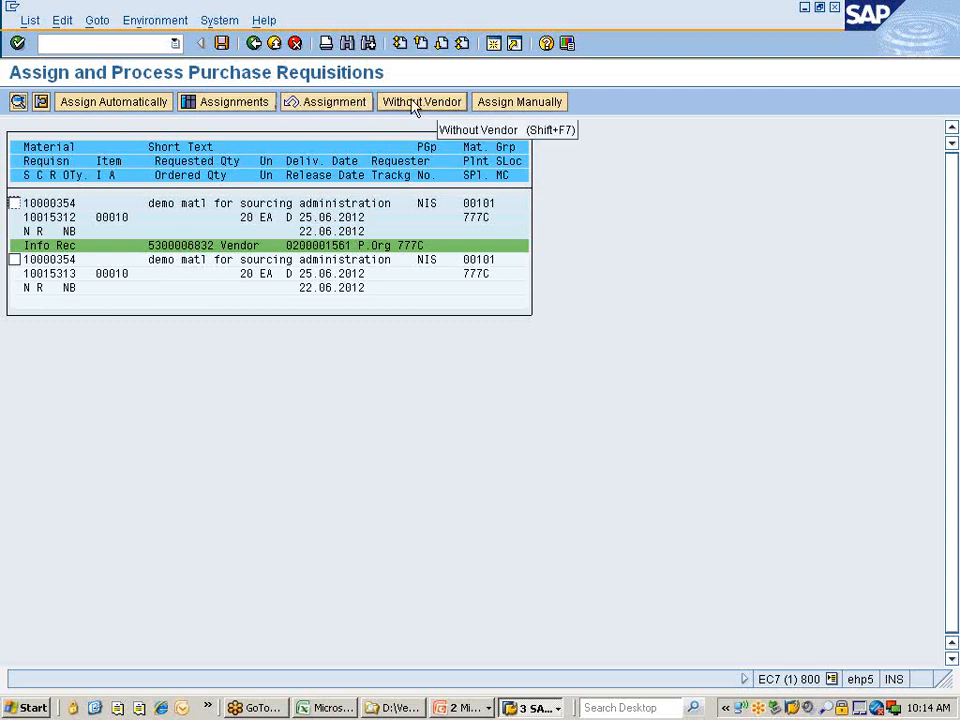
left_click(14, 204)
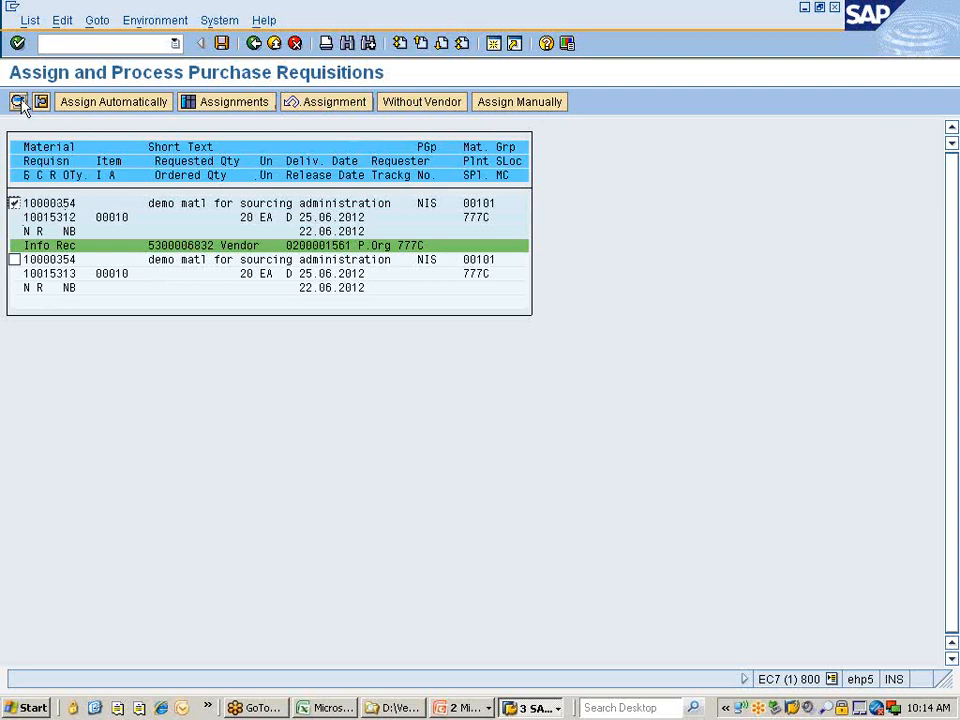
left_click(18, 102)
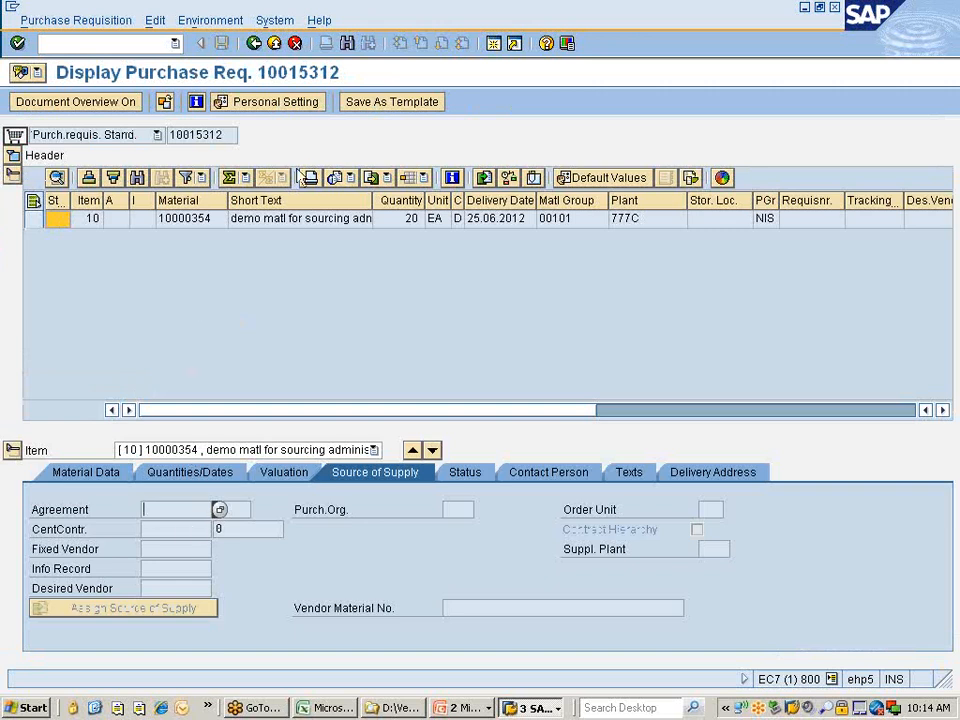
left_click(274, 44)
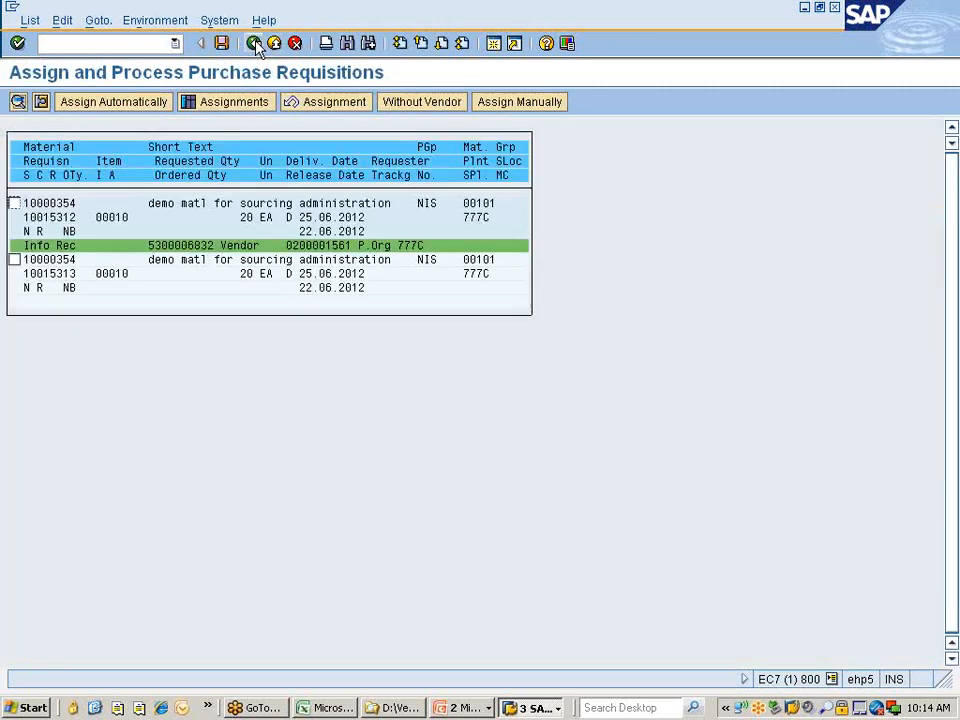
left_click(222, 46)
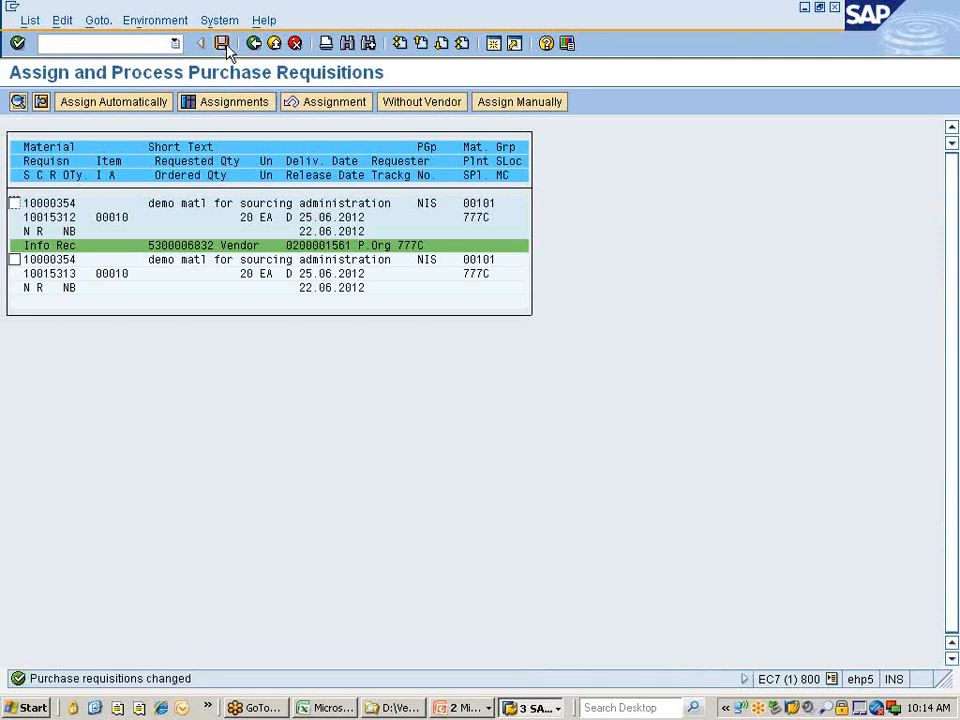
left_click(14, 203)
left_click(19, 102)
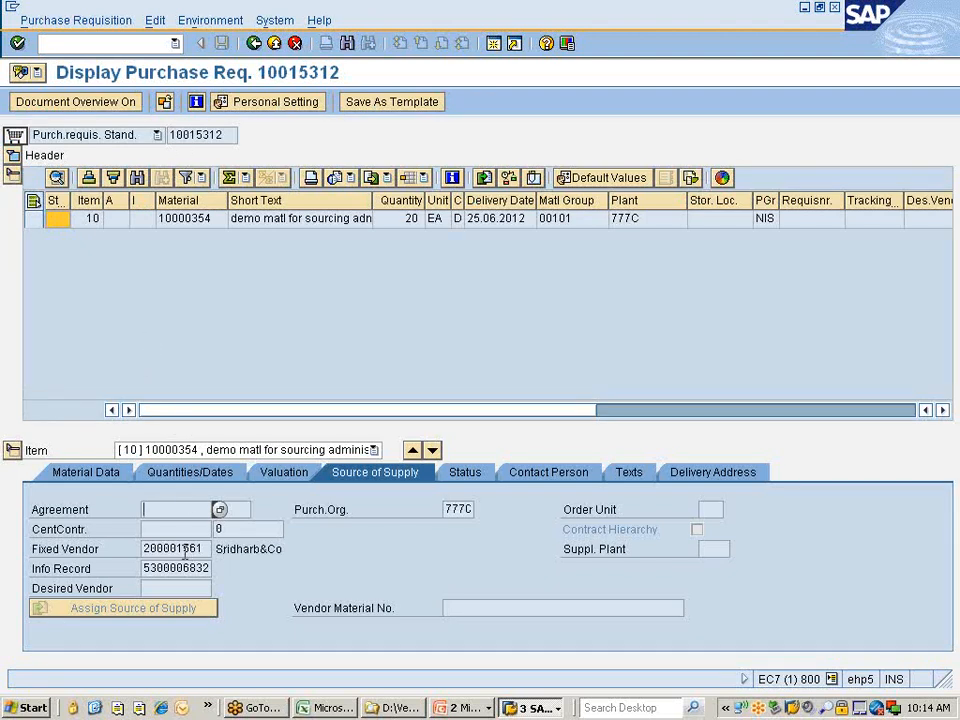
left_click(255, 43)
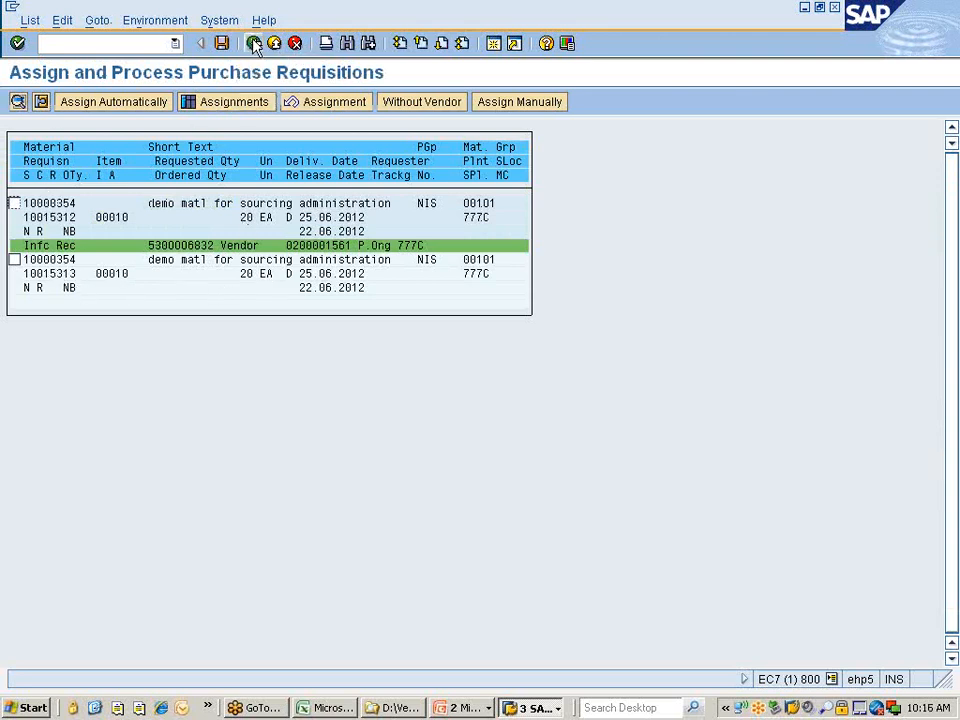
Rerun ME57 for material 10000354, now listing only requisition 10015313 at 20 EA.
left_click(255, 43)
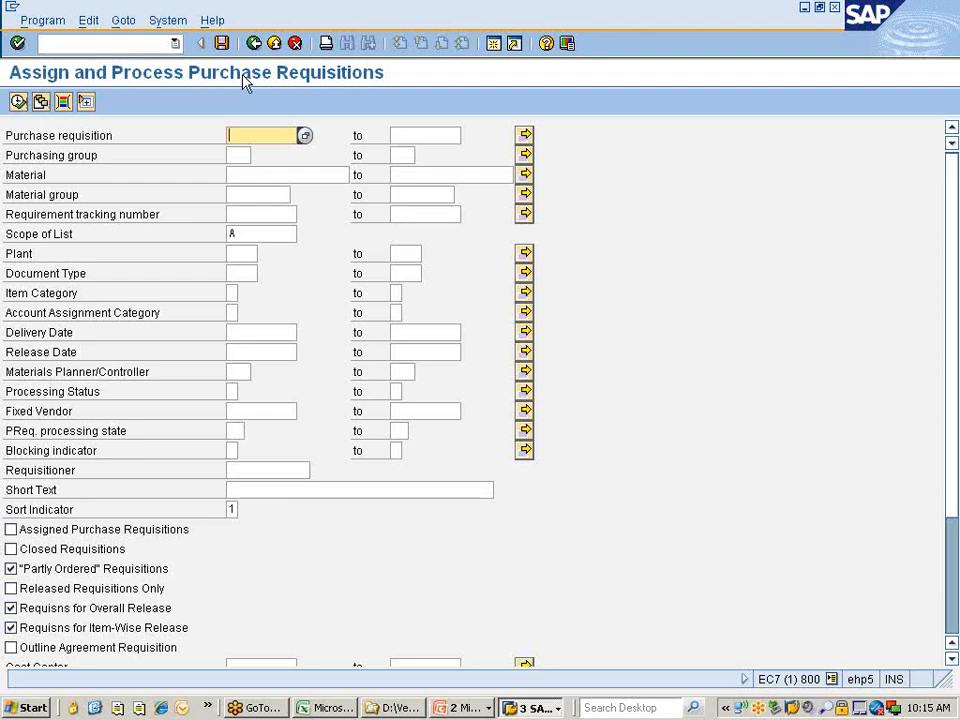
key("F8")
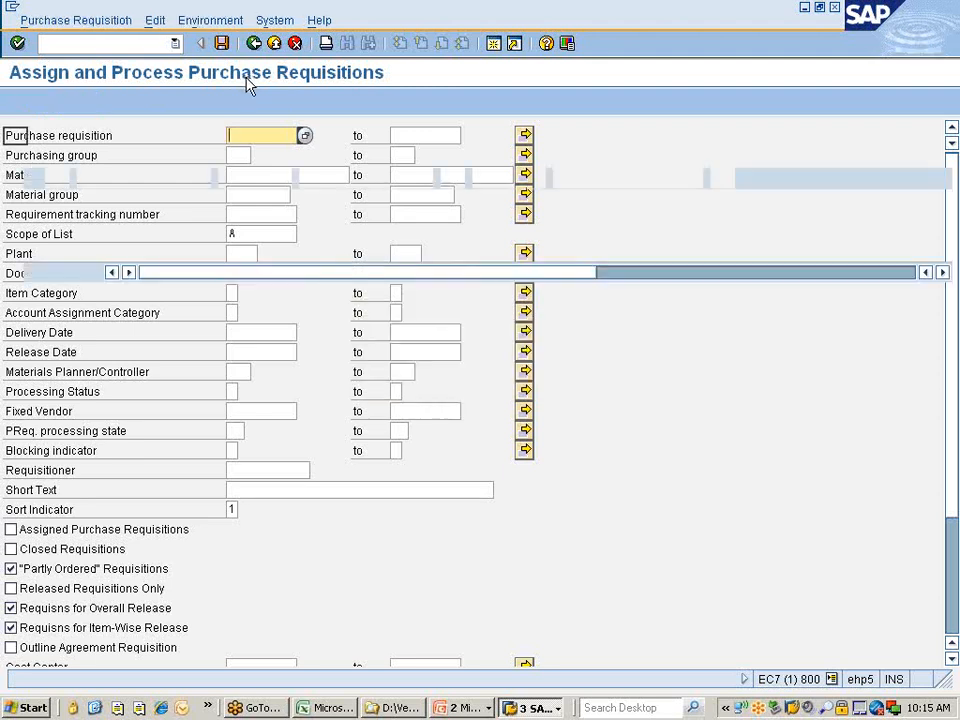
key("F3")
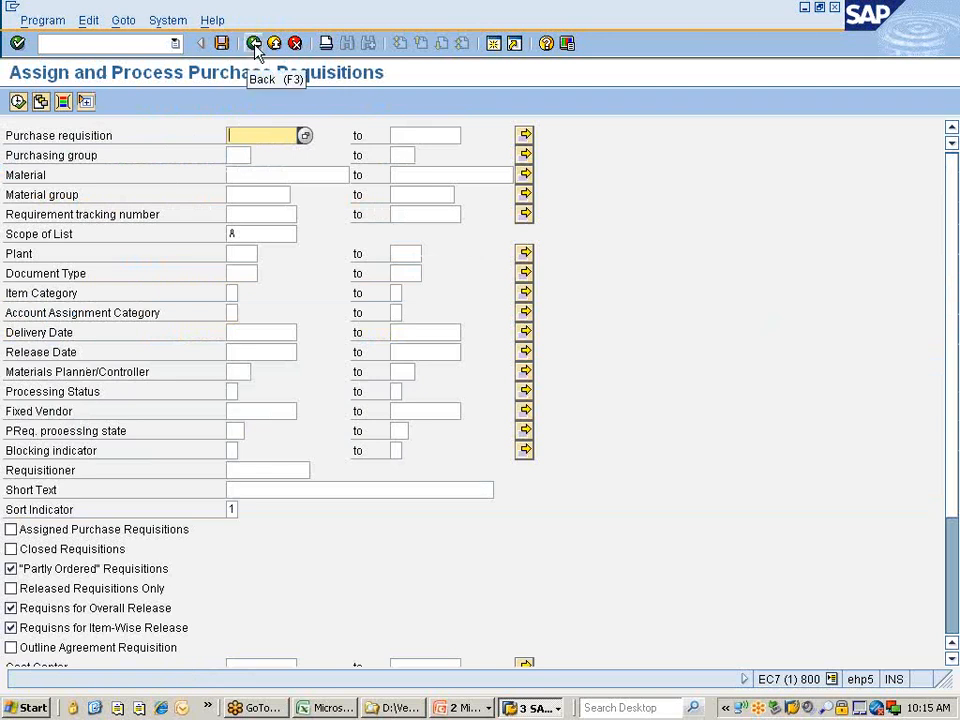
left_click(254, 43)
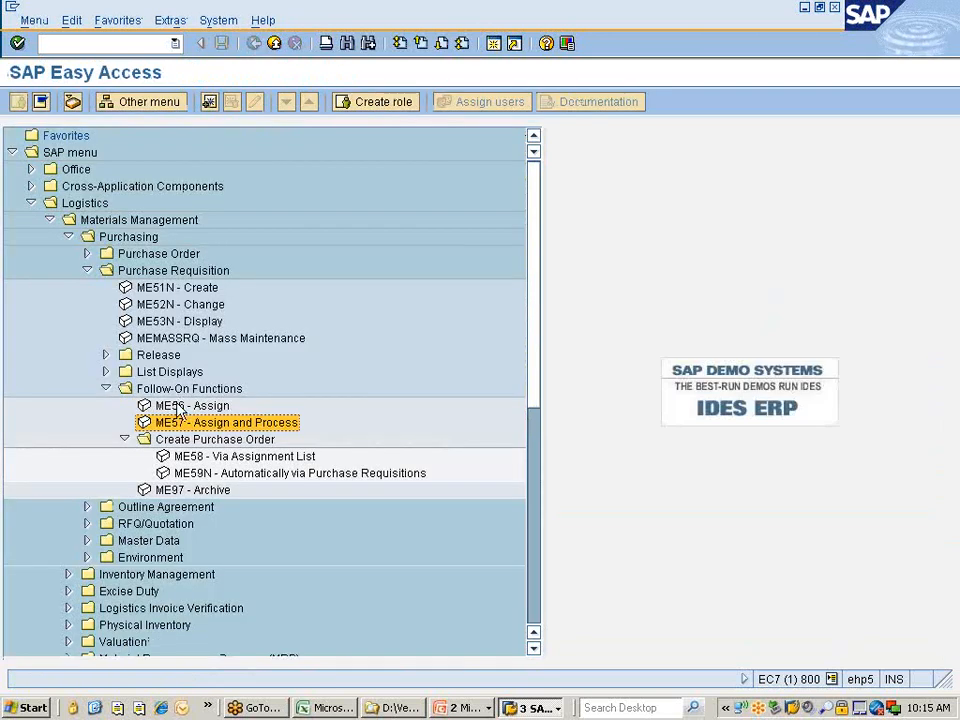
double_click(163, 422)
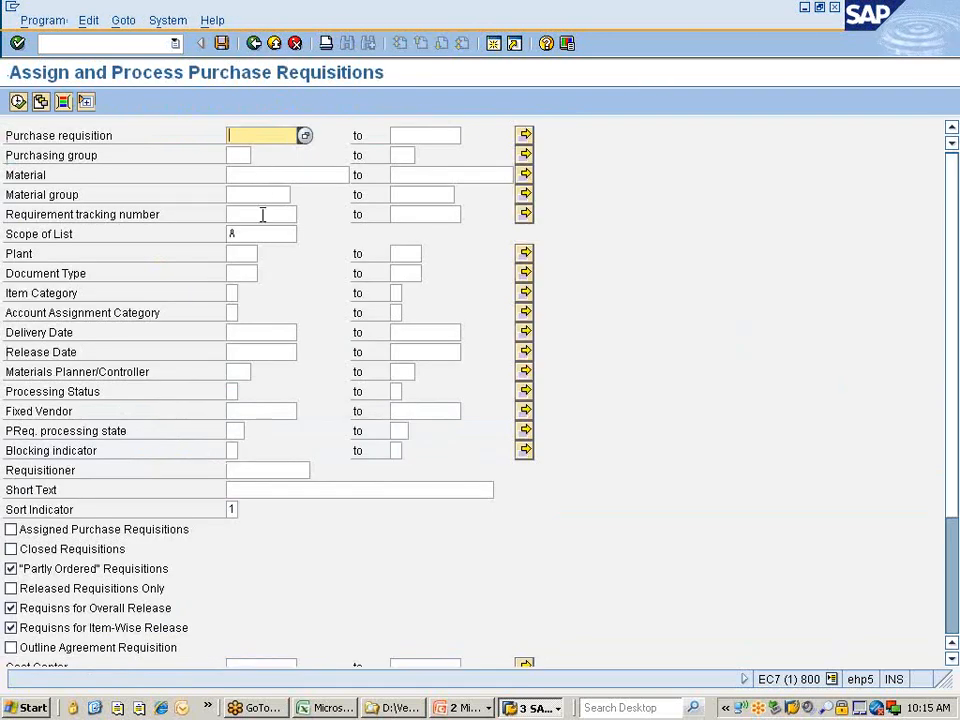
left_click(250, 196)
type("1")
left_click(252, 191)
key("F8")
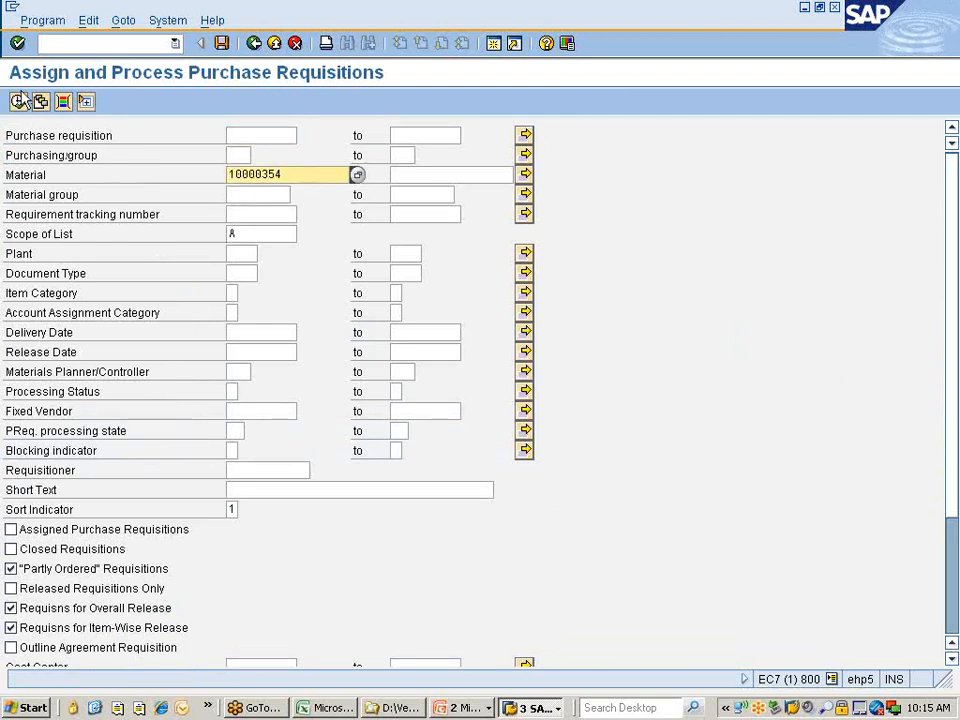
left_click(18, 101)
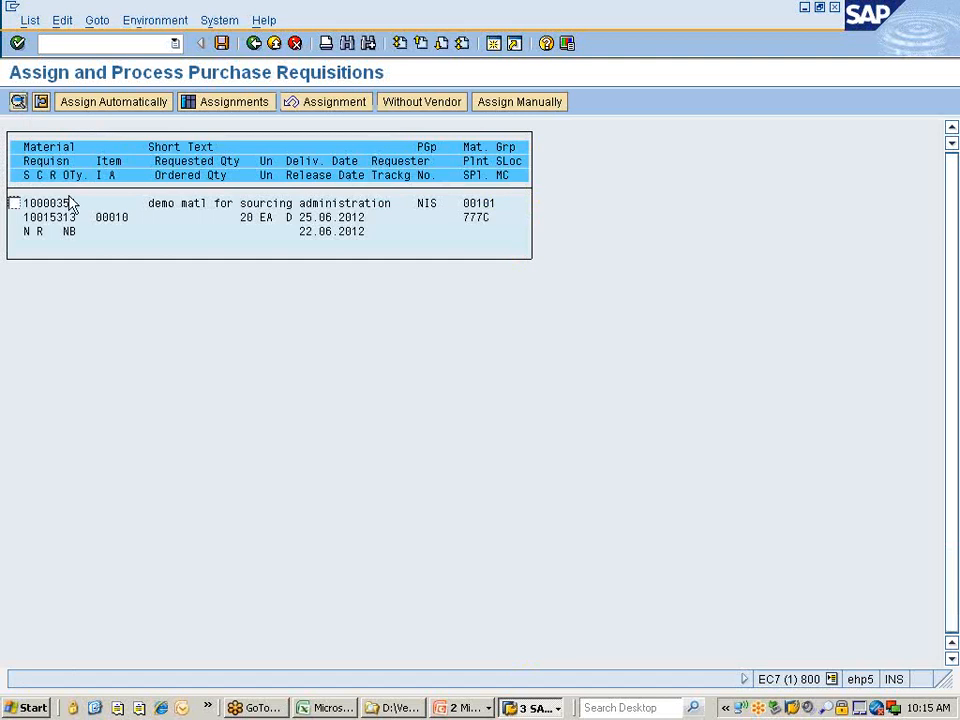
Open manual source assignment for requisition 10015313 and search vendors for purchasing org 777C.
left_click(14, 204)
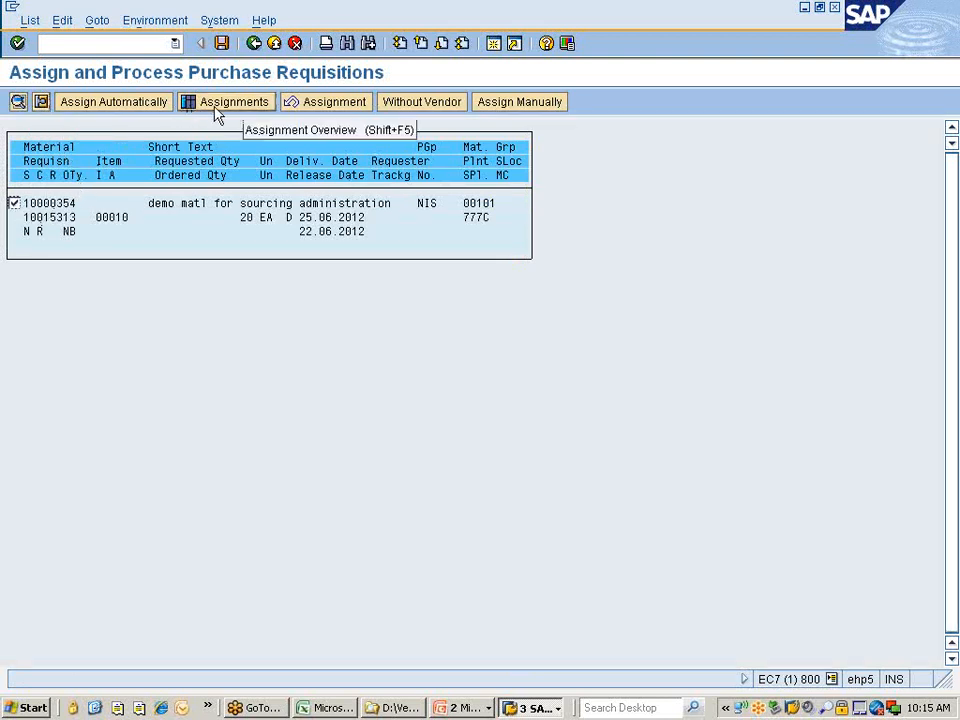
left_click(415, 110)
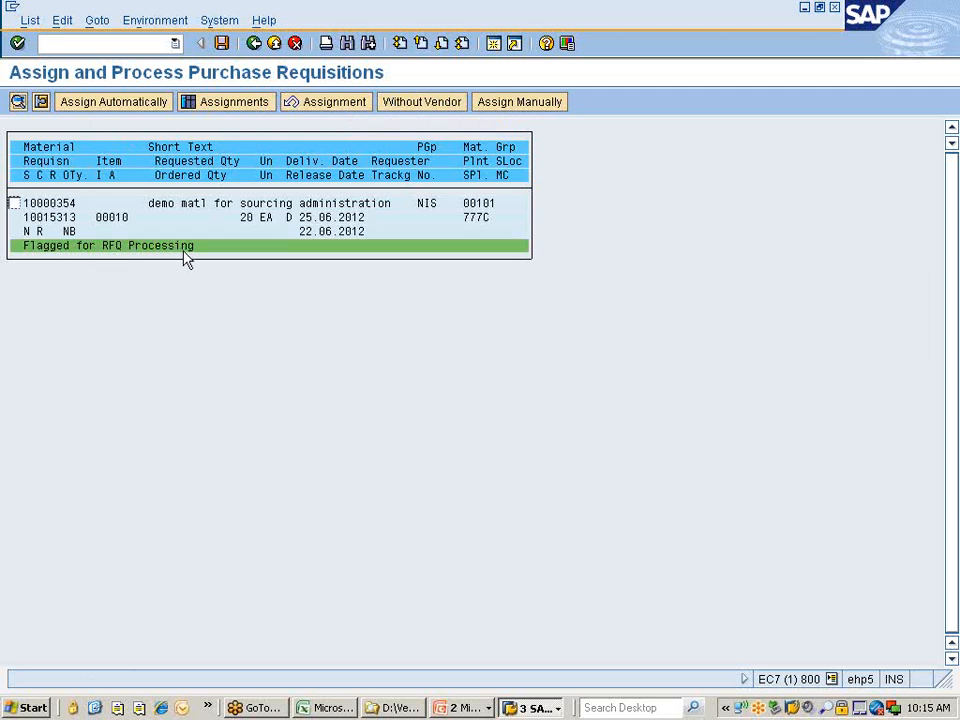
left_click(14, 203)
left_click(501, 110)
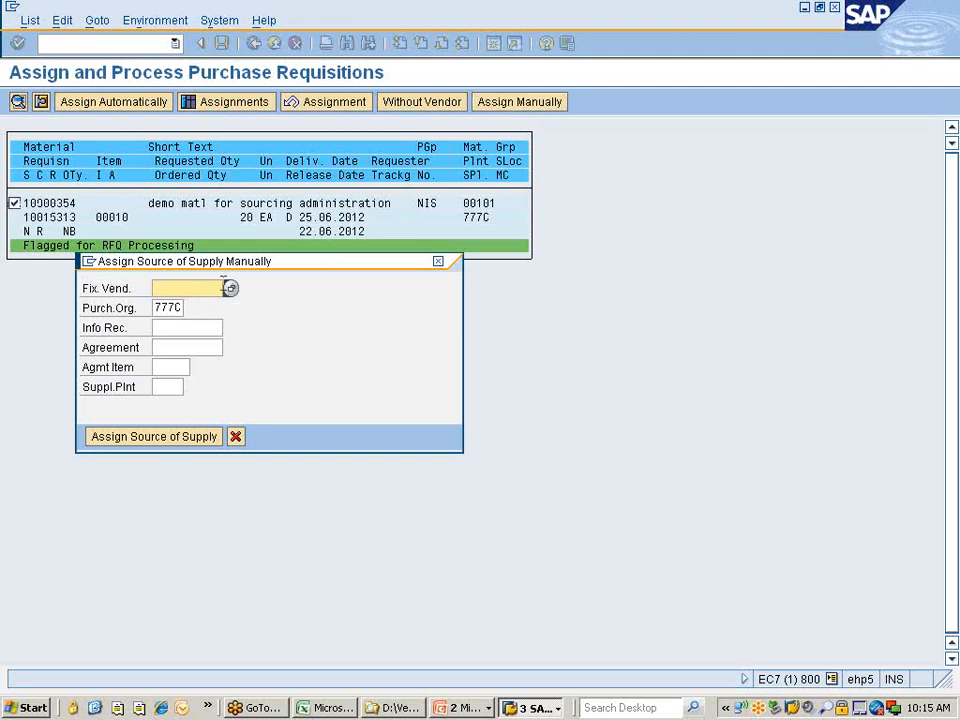
left_click(175, 328)
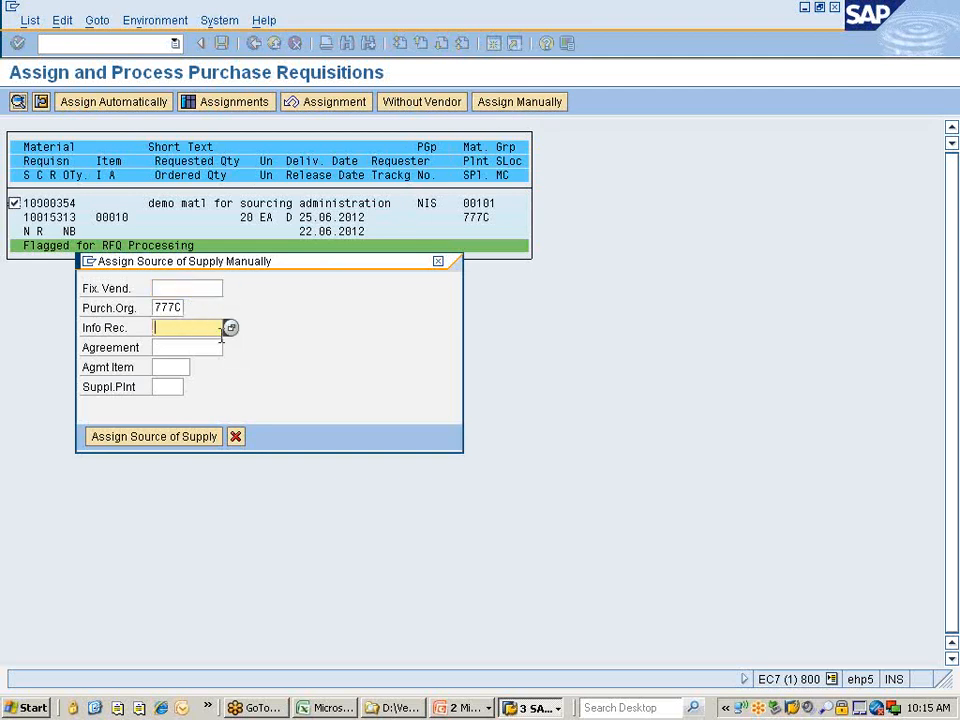
left_click(185, 288)
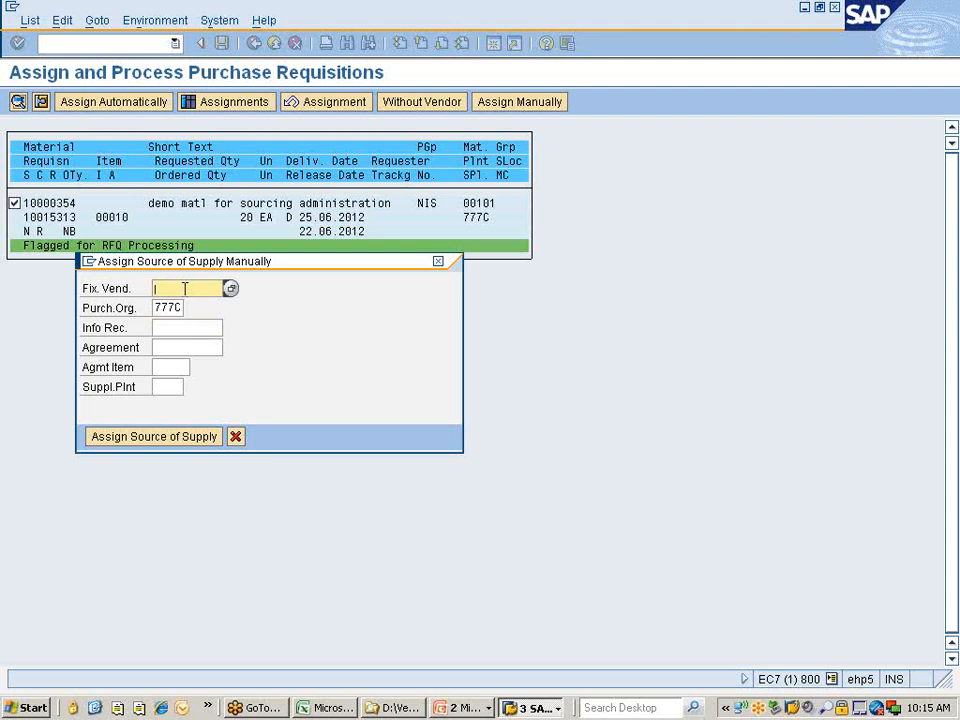
left_click(230, 288)
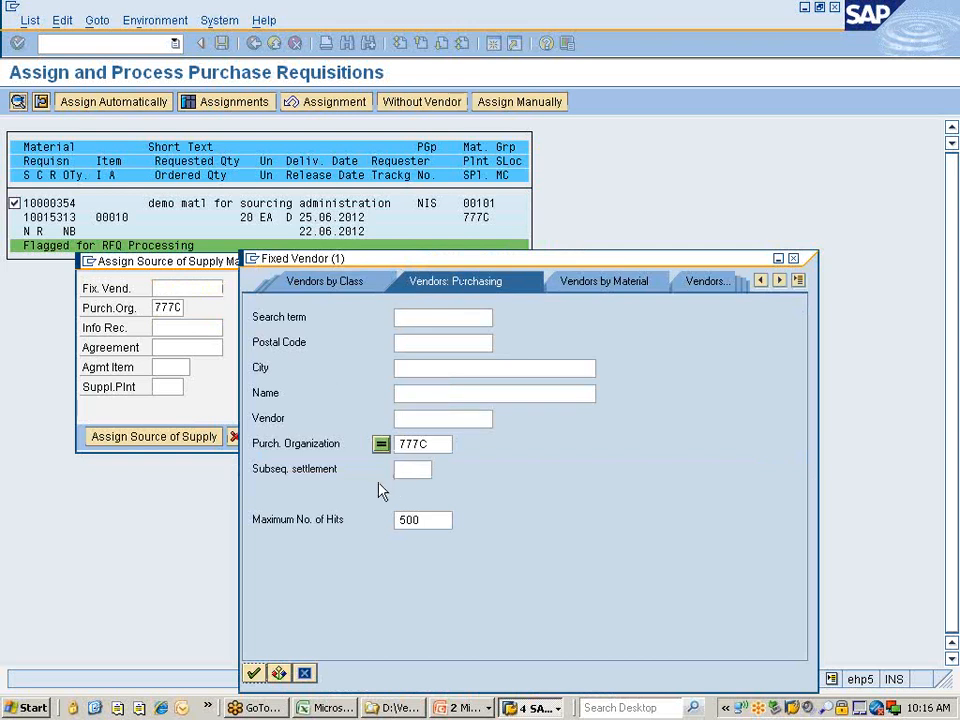
key("Return")
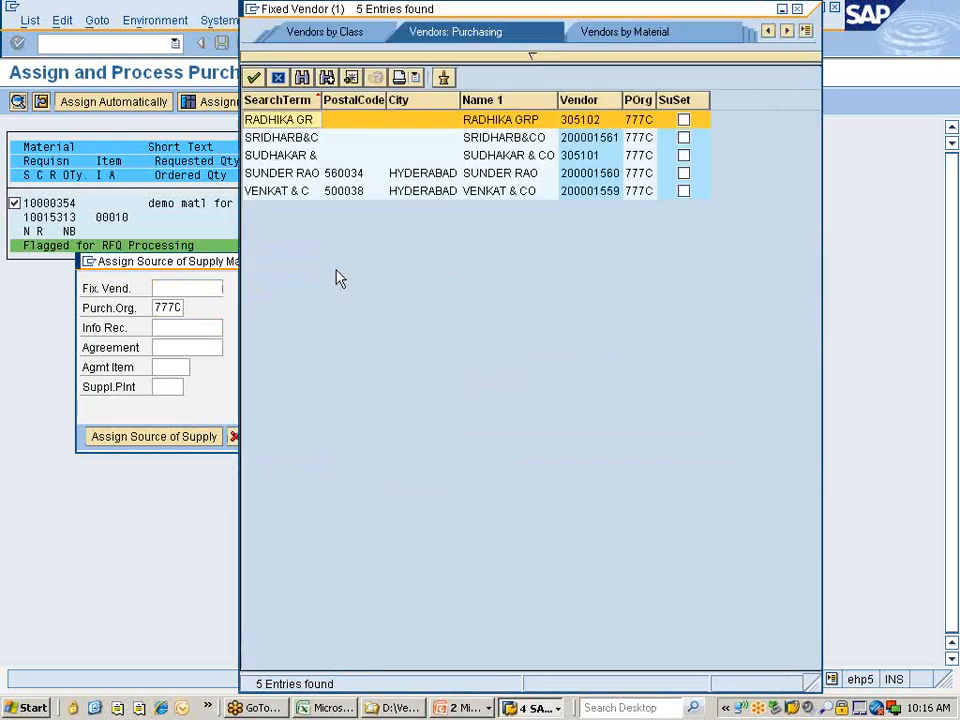
Assign RADHIKA GRP (vendor 305102) as source of supply and view the Overview of Assignments.
double_click(304, 120)
key("Return")
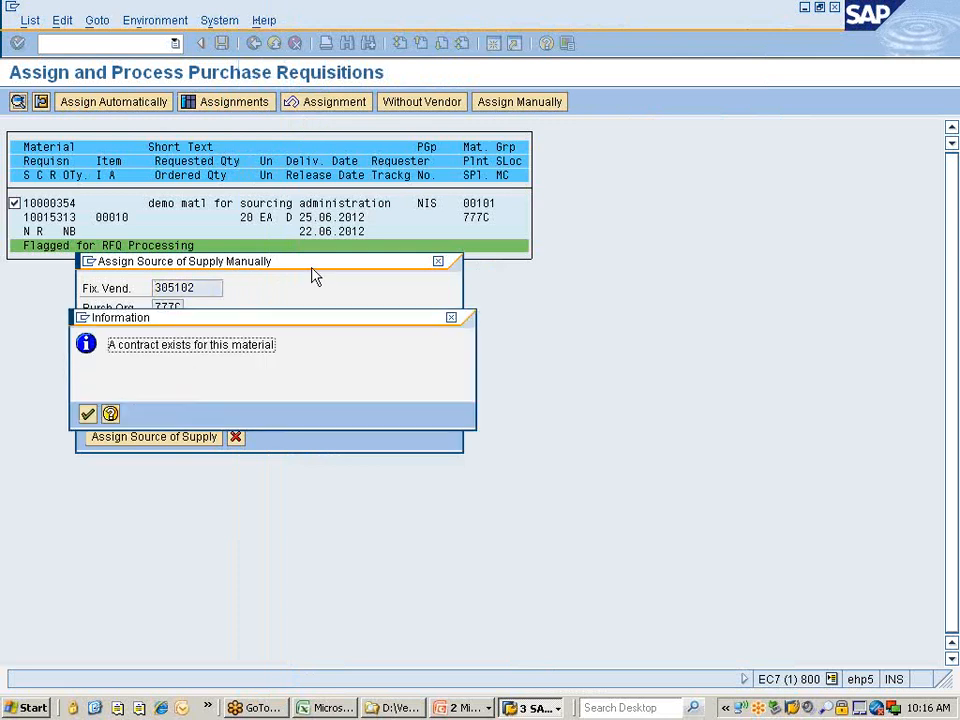
key("Return")
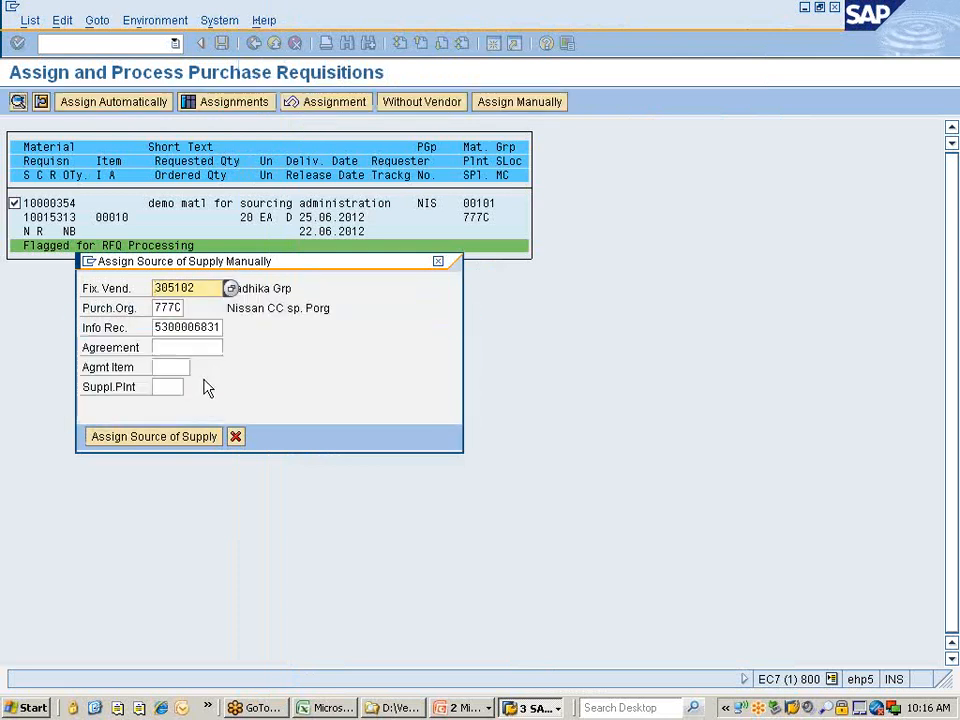
left_click(122, 438)
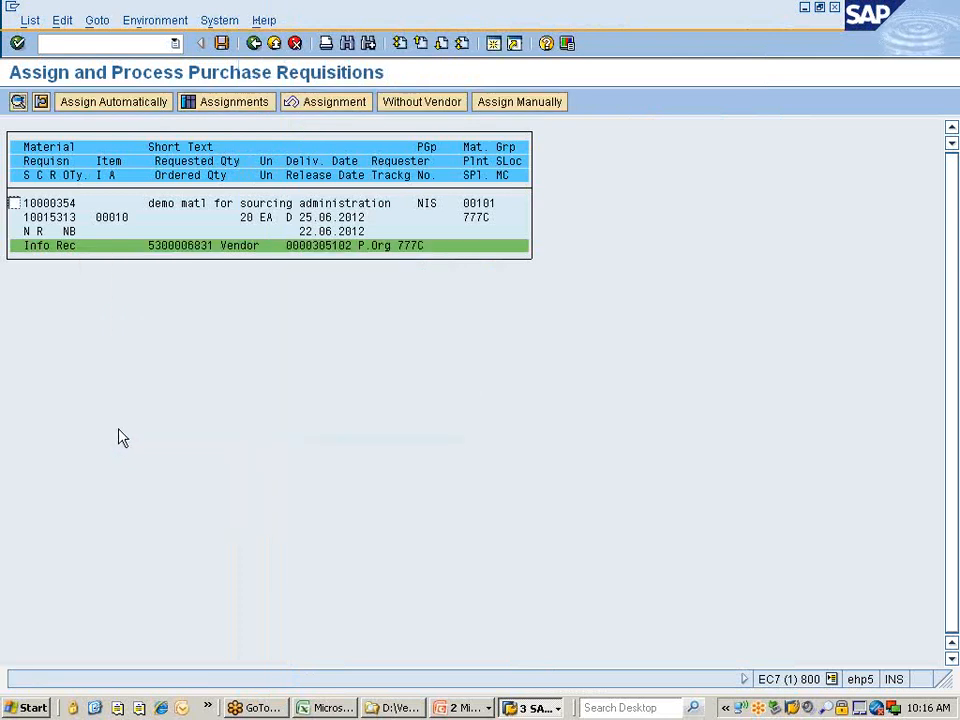
left_click(185, 246)
left_click(234, 102)
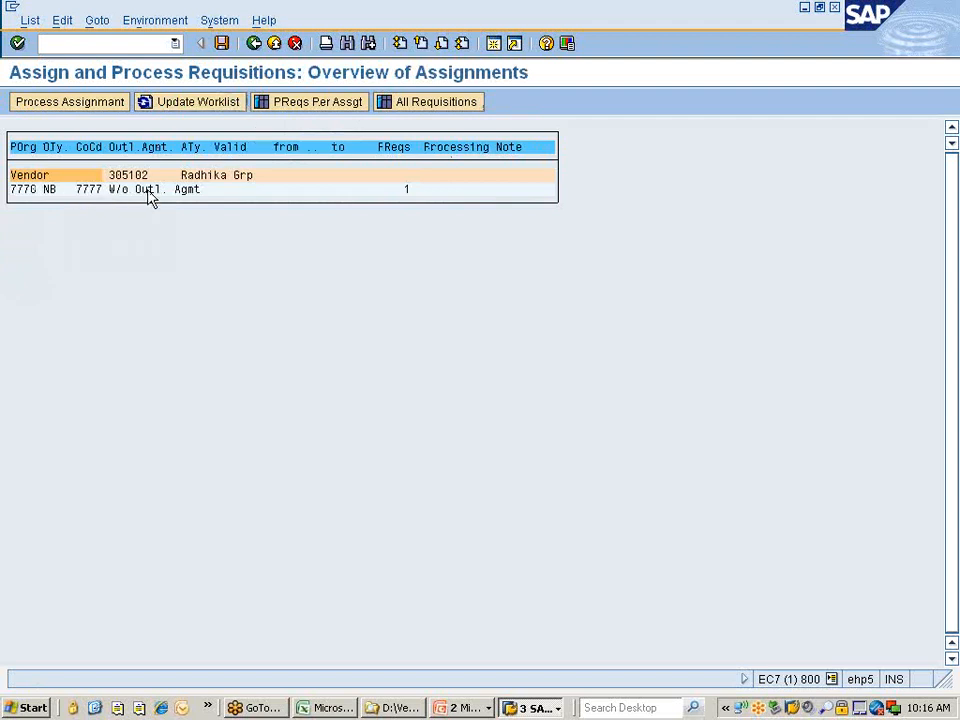
Select the 777C NB assignment line for Radhika Grp and launch Process Assignment to create a PO.
left_click(24, 177)
left_click(82, 108)
left_click(35, 192)
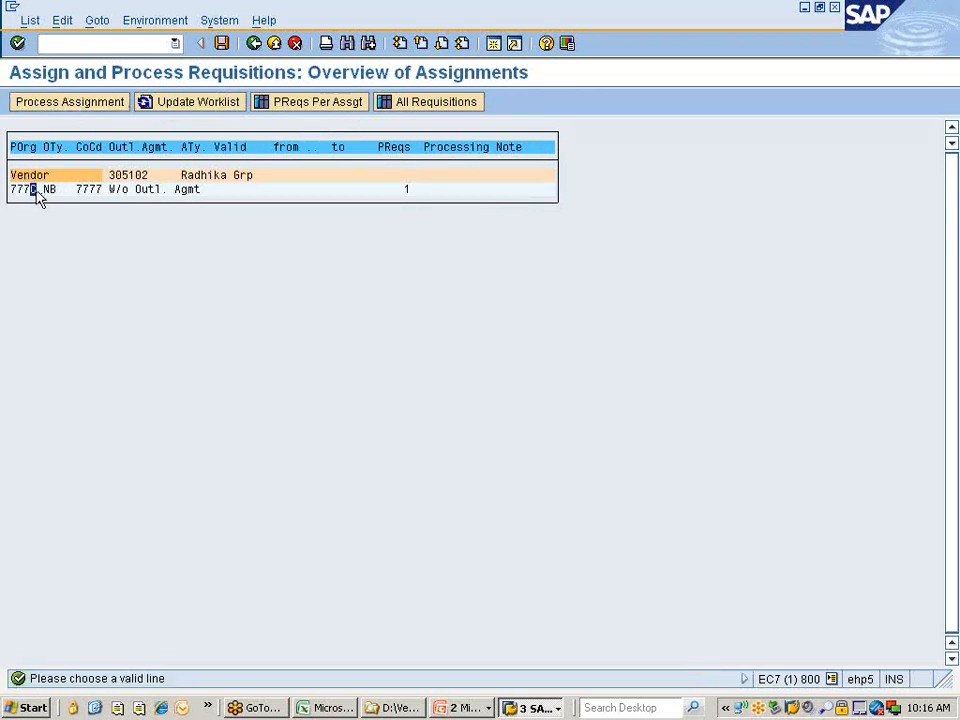
left_click(46, 192)
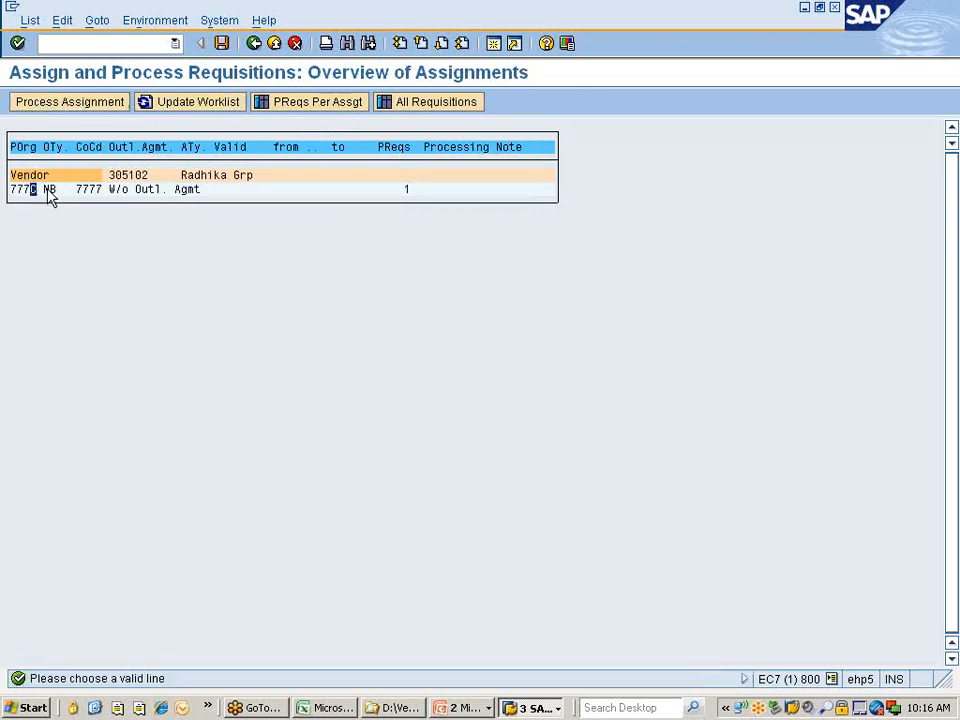
left_click(58, 105)
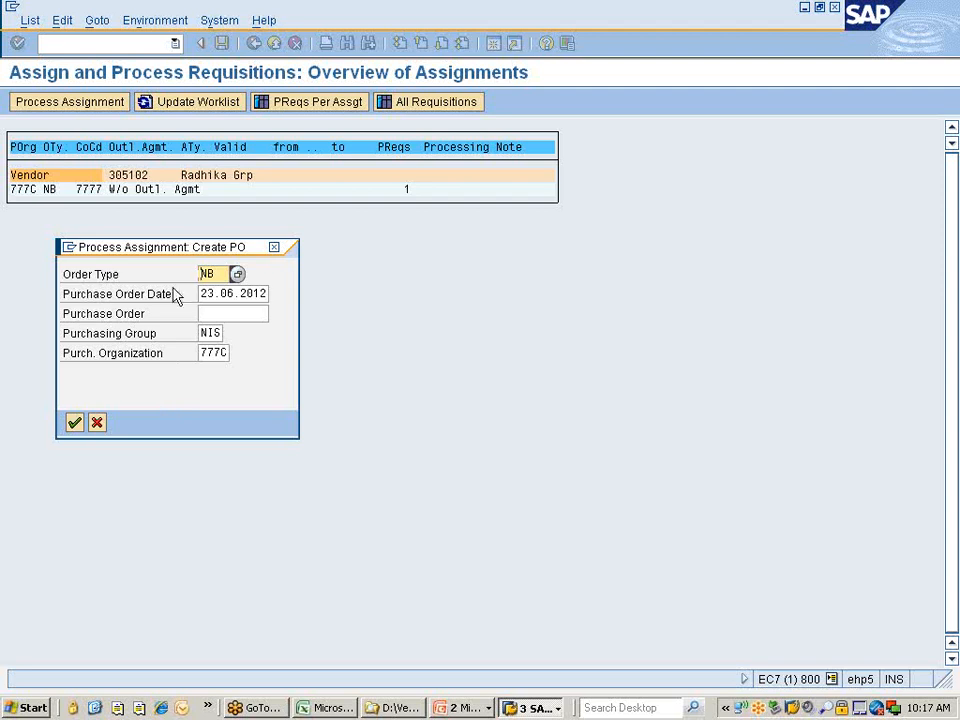
Change the order type from NB to ZNPO (Nissan POs) and confirm the Create PO settings.
left_click(239, 276)
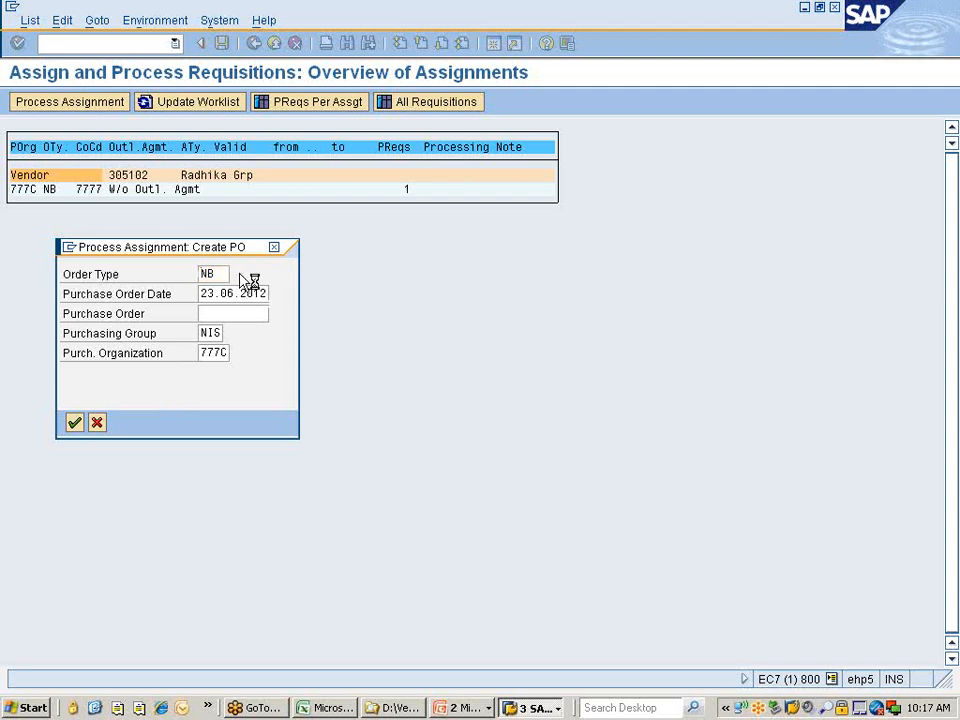
scroll(340, 517, "down", 13)
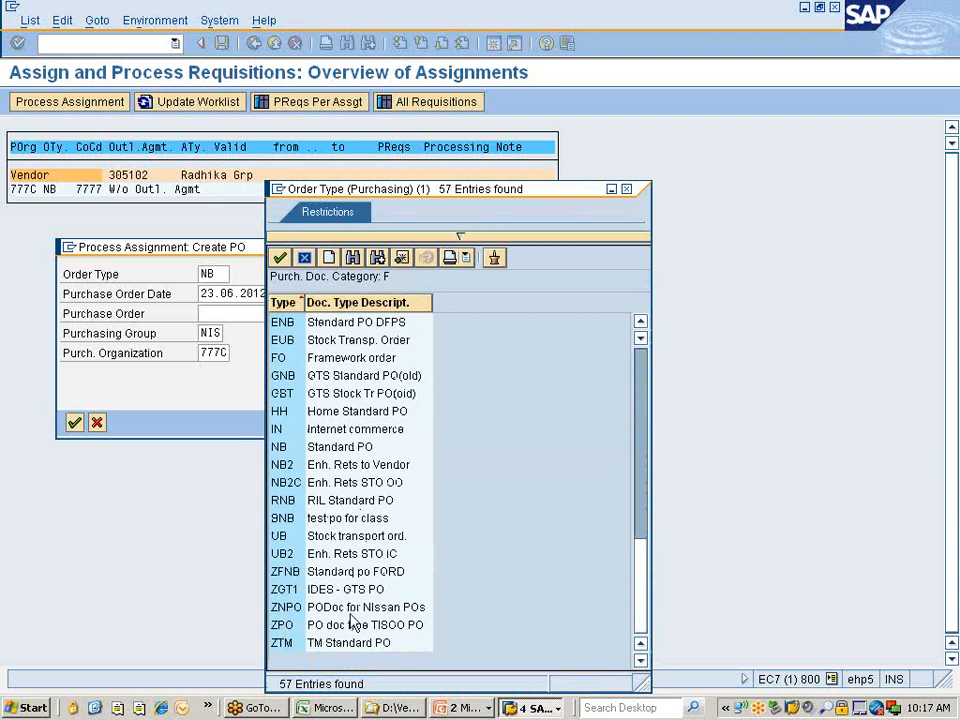
left_click(287, 609)
double_click(287, 609)
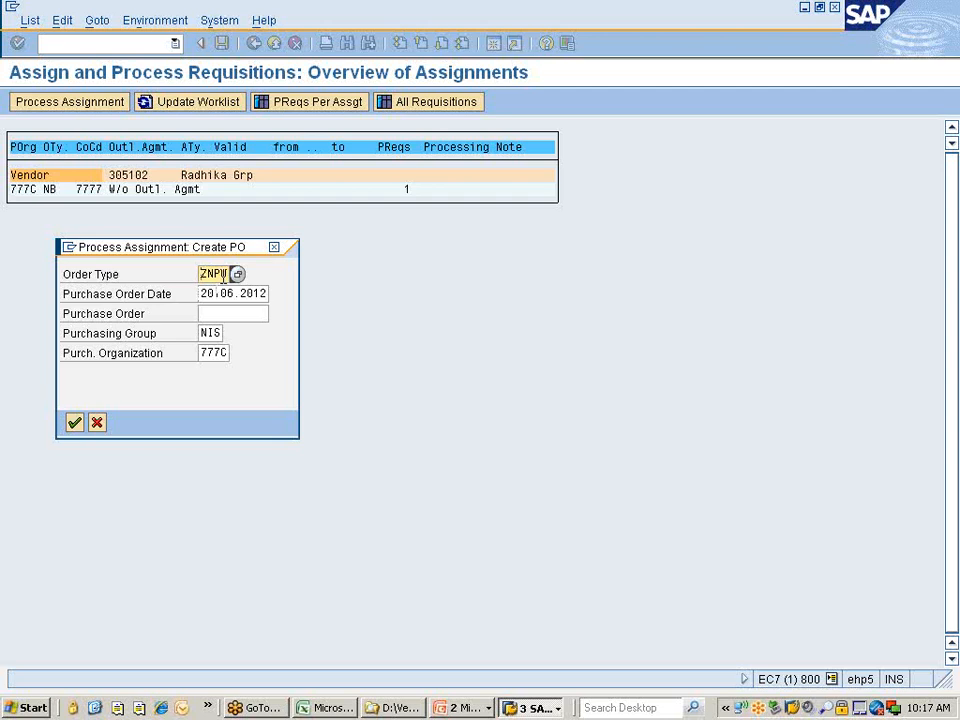
left_click(75, 422)
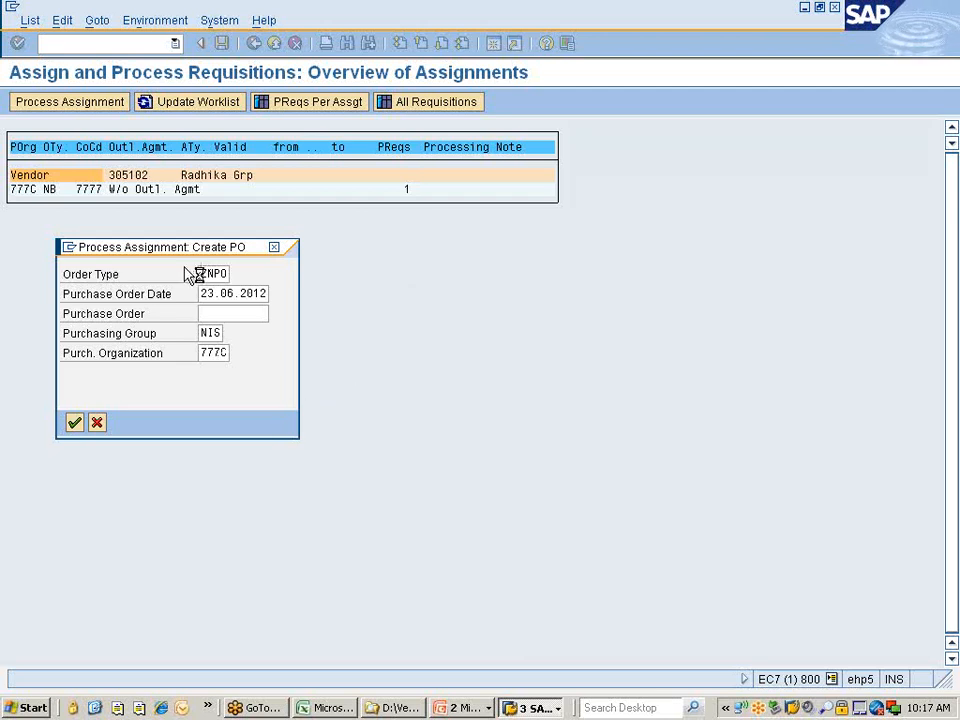
Change the item delivery date to 27.06.2012, accept the contract warning, and save the order.
left_click_drag(189, 252, 336, 238)
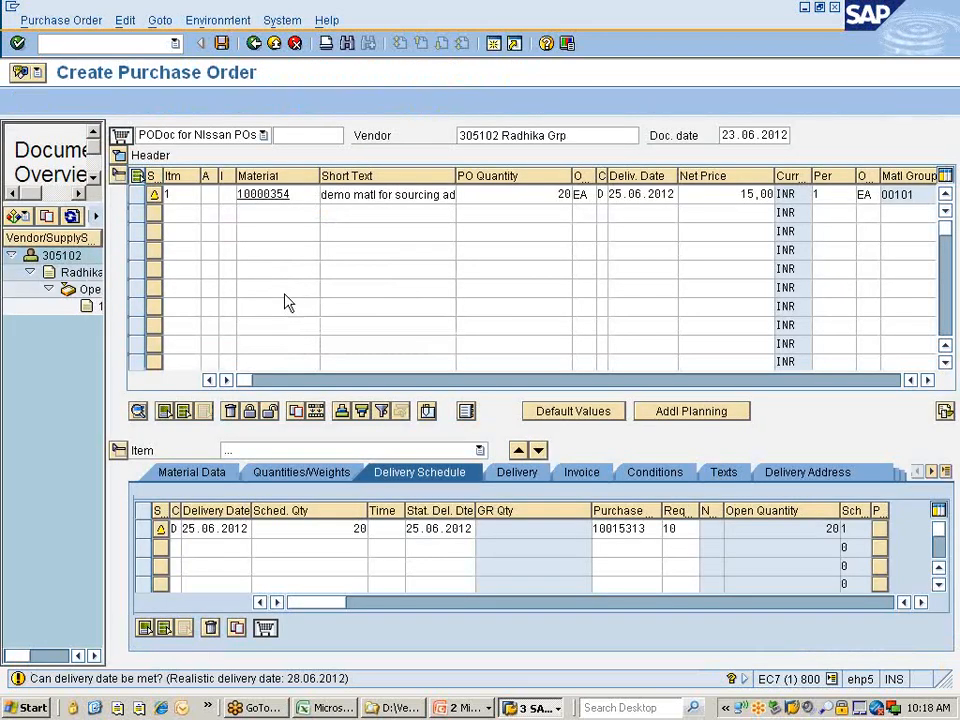
left_click(616, 194)
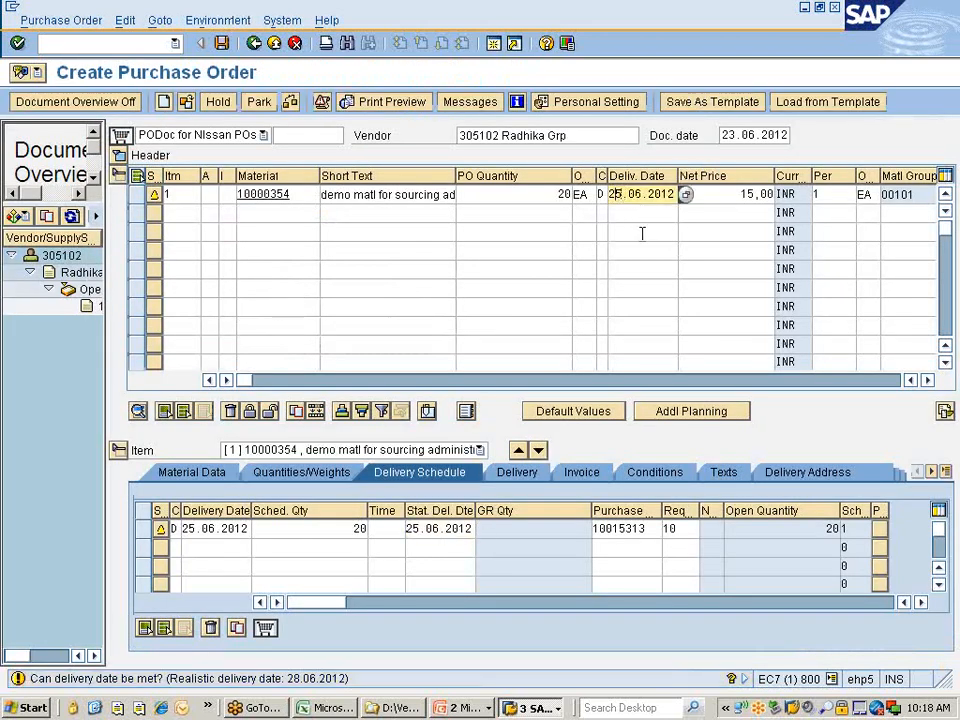
key("Delete")
type("7")
key("Return")
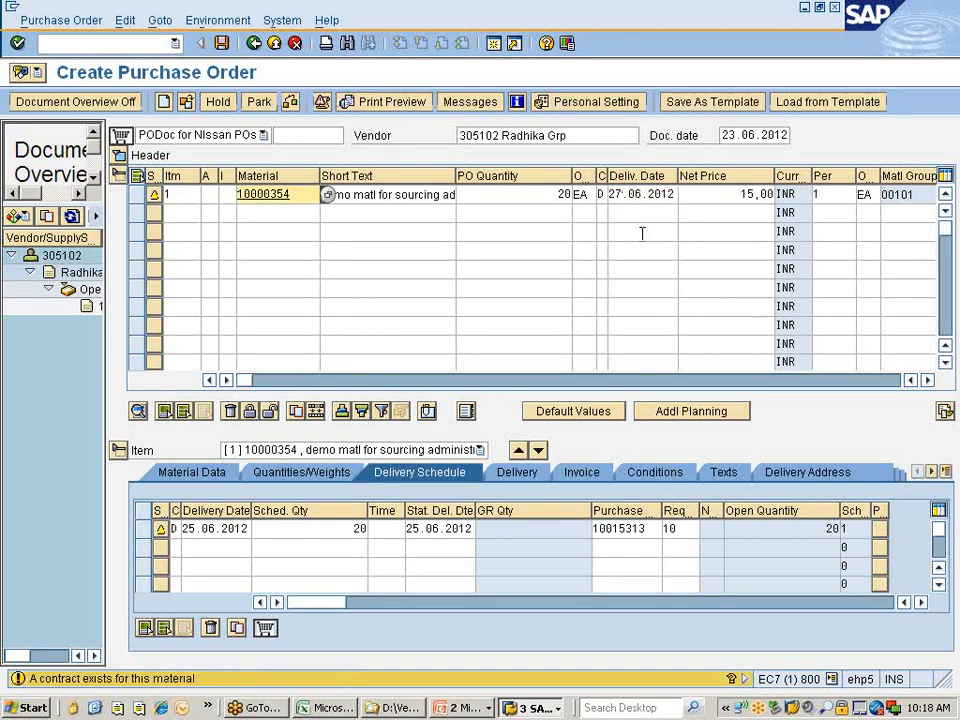
key("Return")
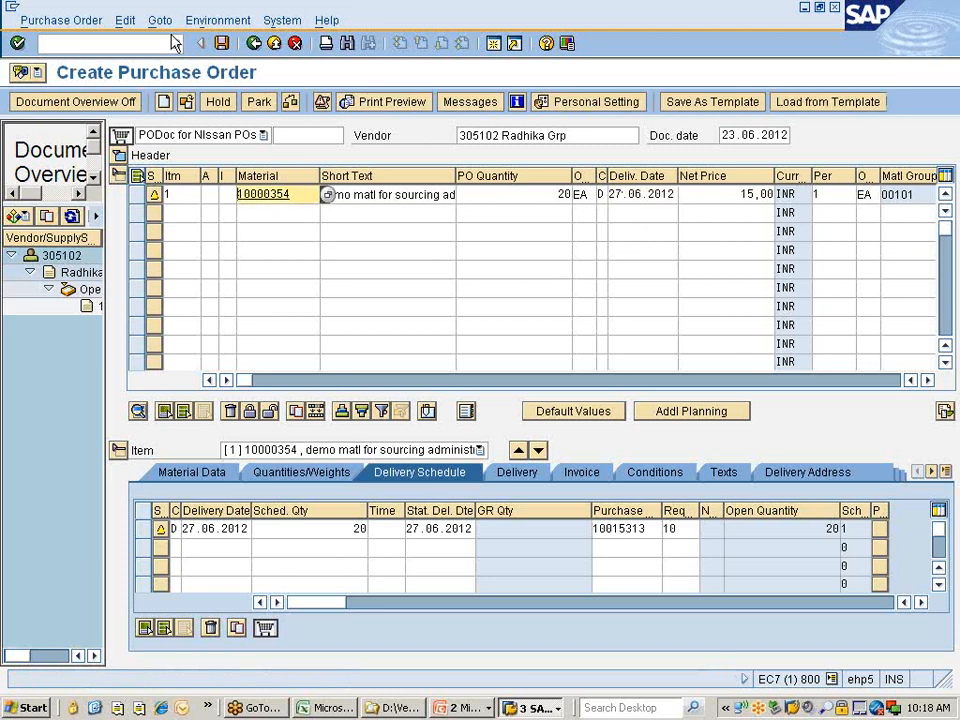
left_click(226, 46)
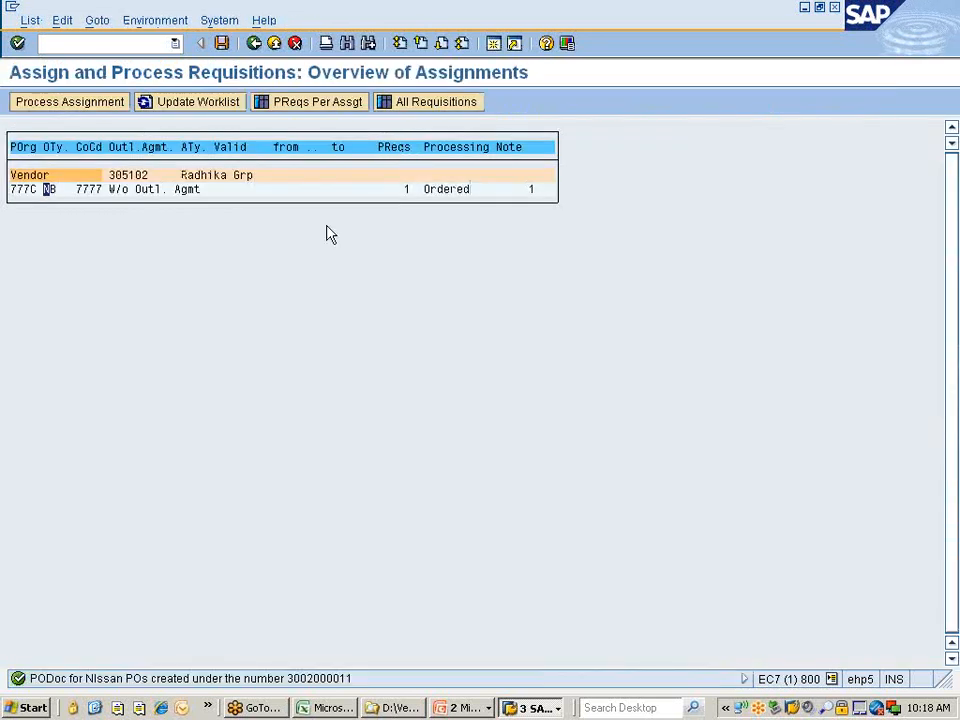
Refresh the worklist, return to the SAP menu and start ME58 ordering via assignment list.
left_click(207, 104)
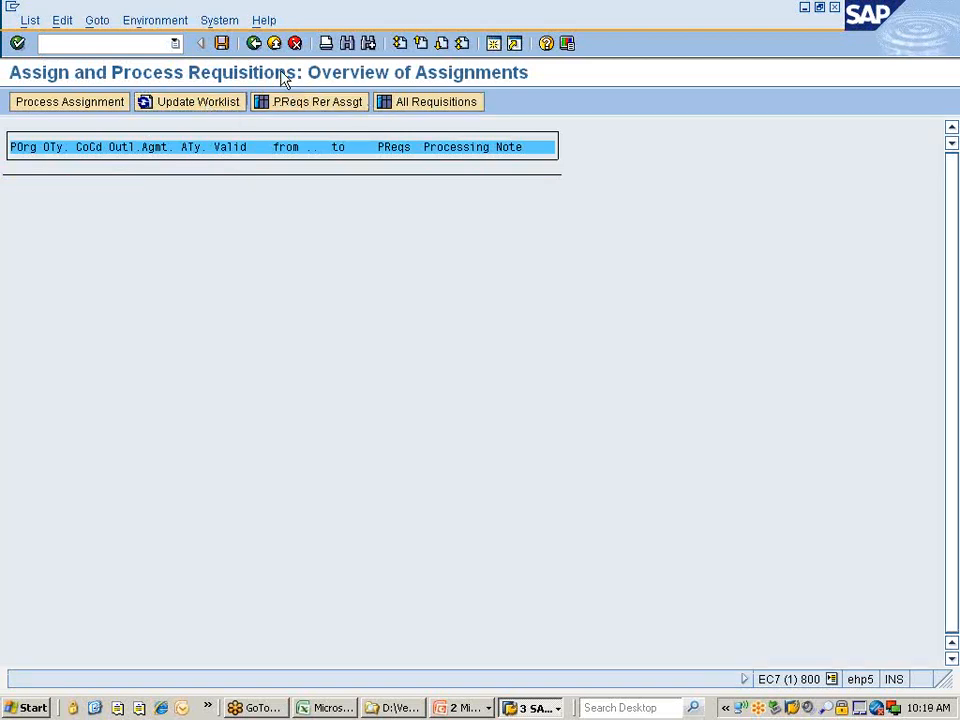
left_click(254, 43)
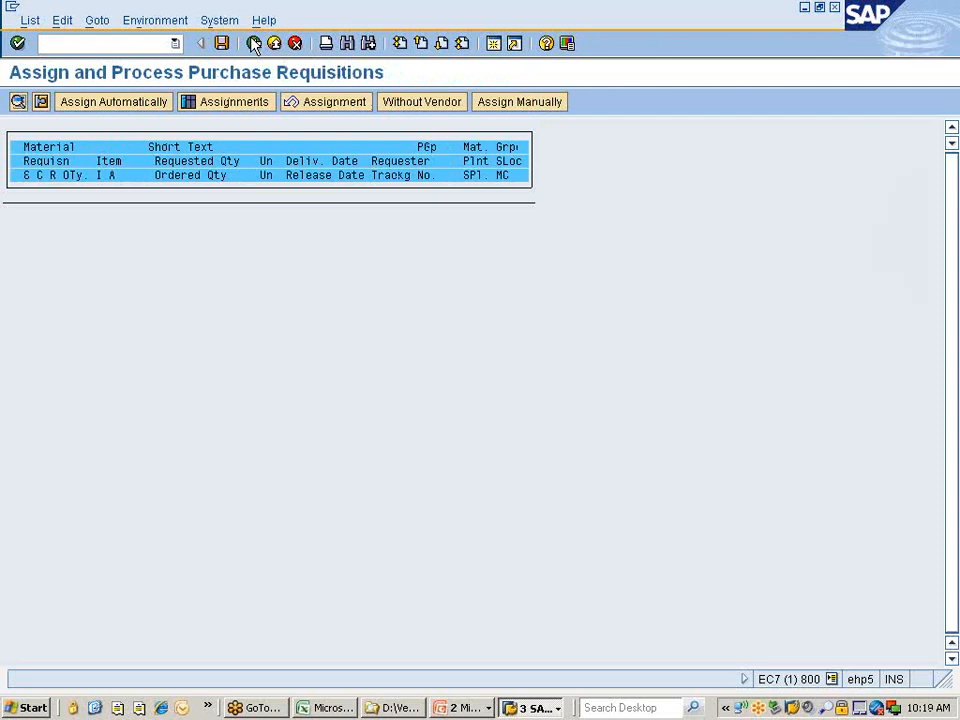
left_click(254, 43)
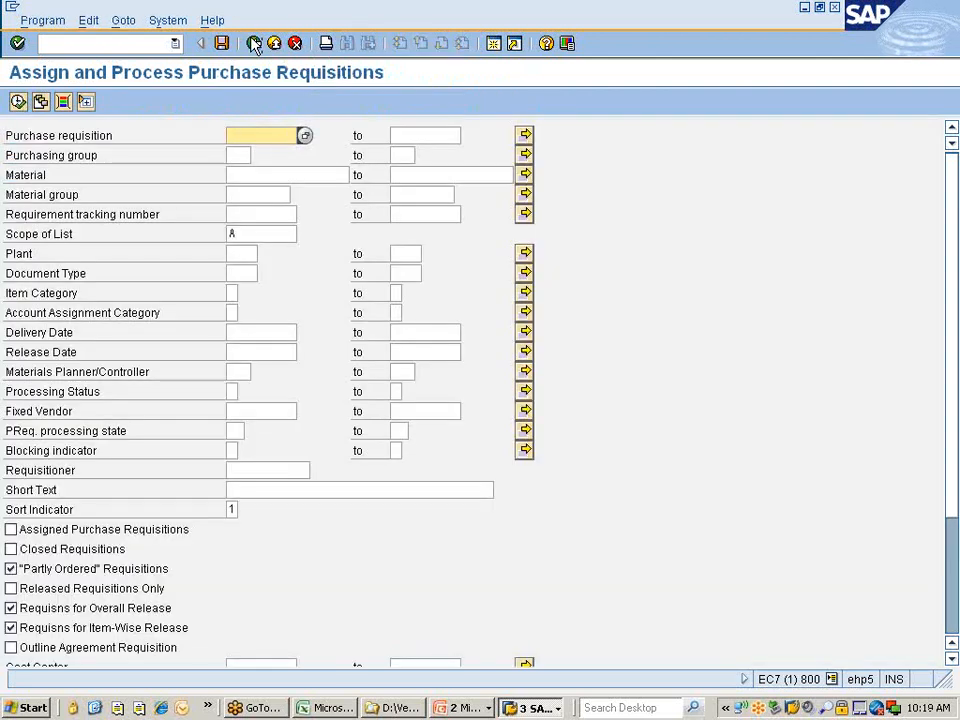
left_click(254, 43)
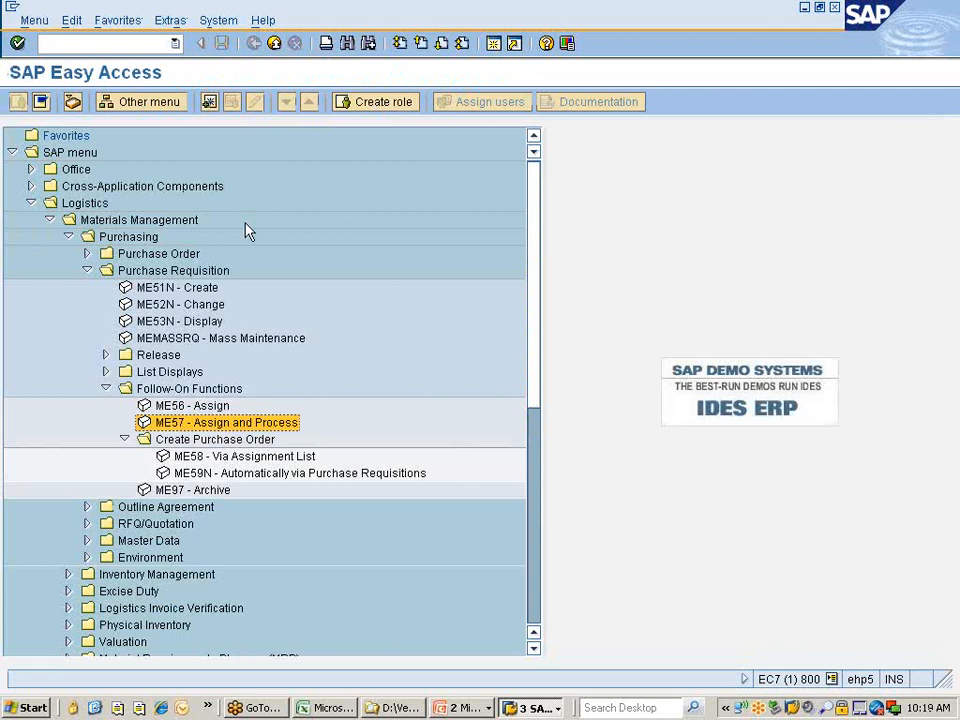
scroll(249, 231, "down", 5)
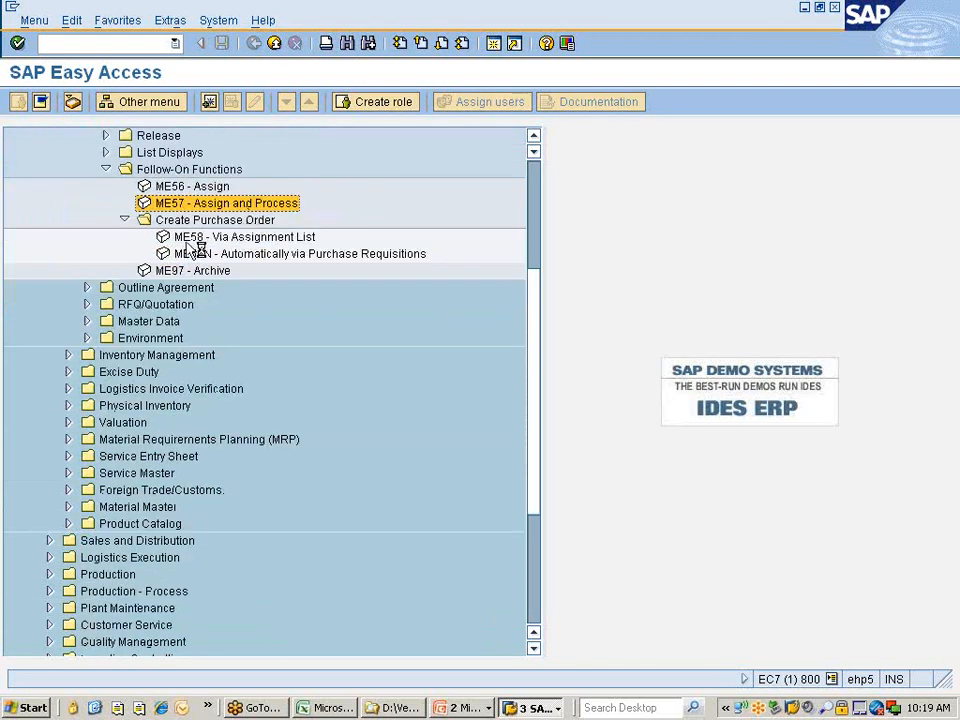
left_click(190, 238)
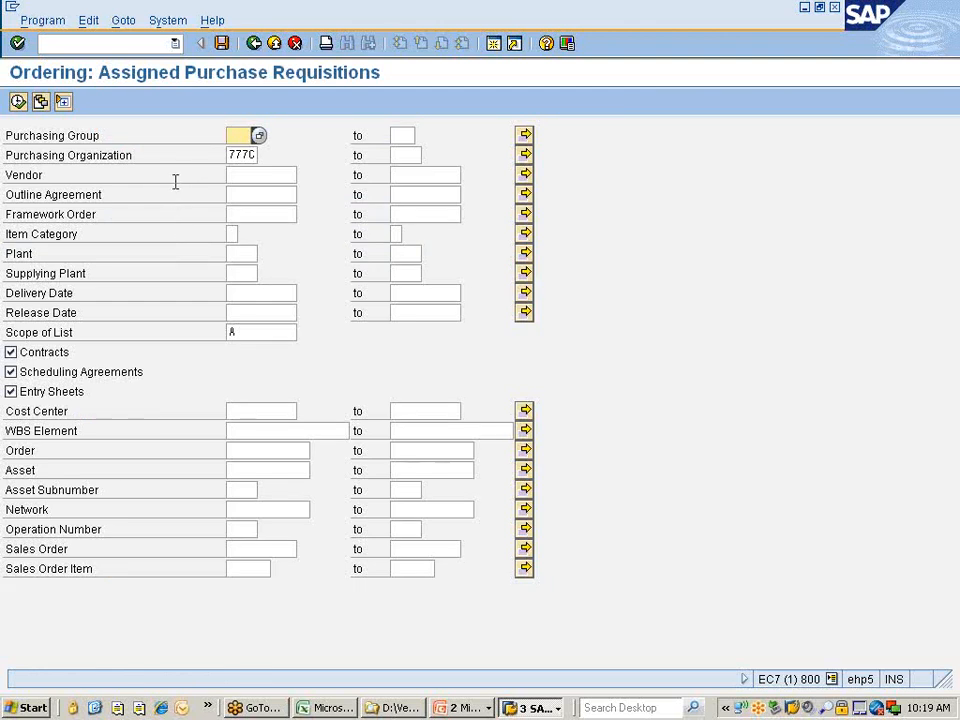
Set the selection to purchasing organization 777C and vendor 305102 from the value help.
left_click(241, 155)
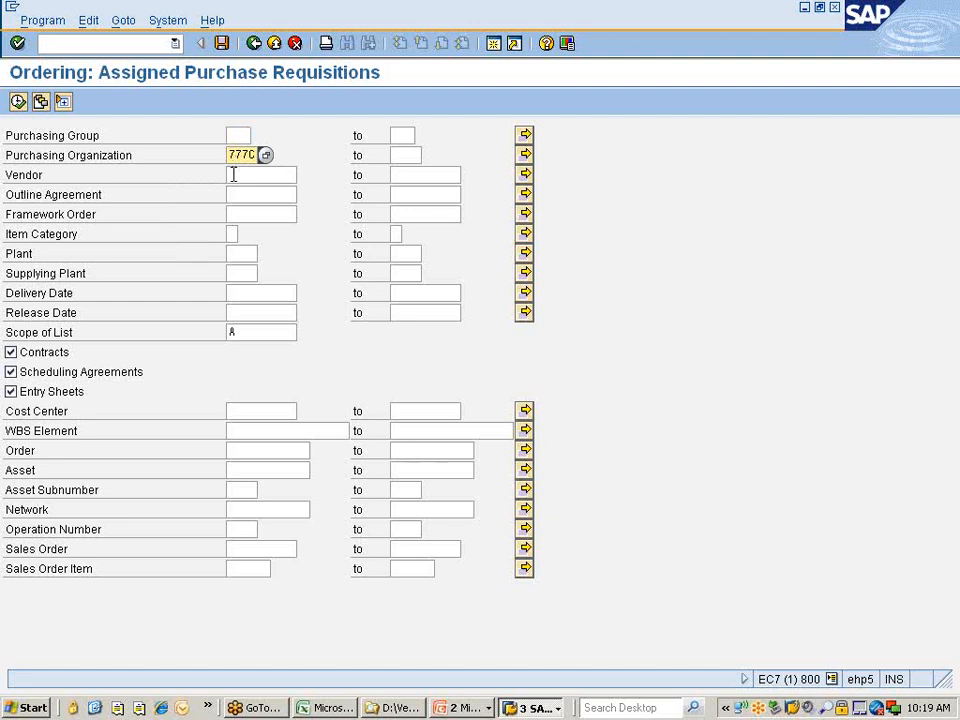
left_click(272, 174)
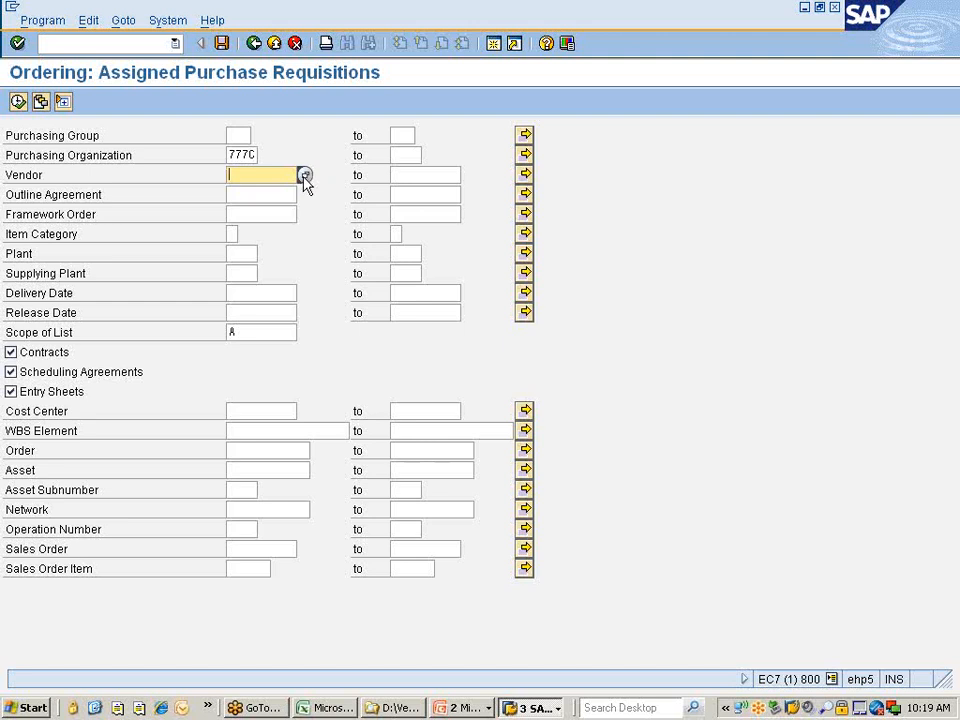
left_click(305, 176)
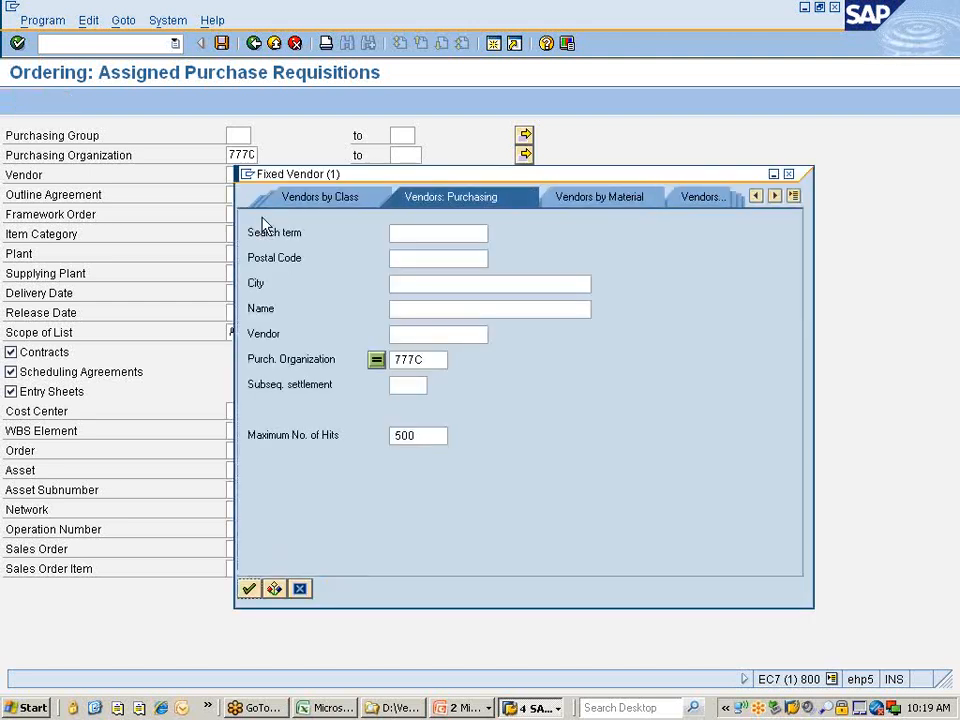
key("Return")
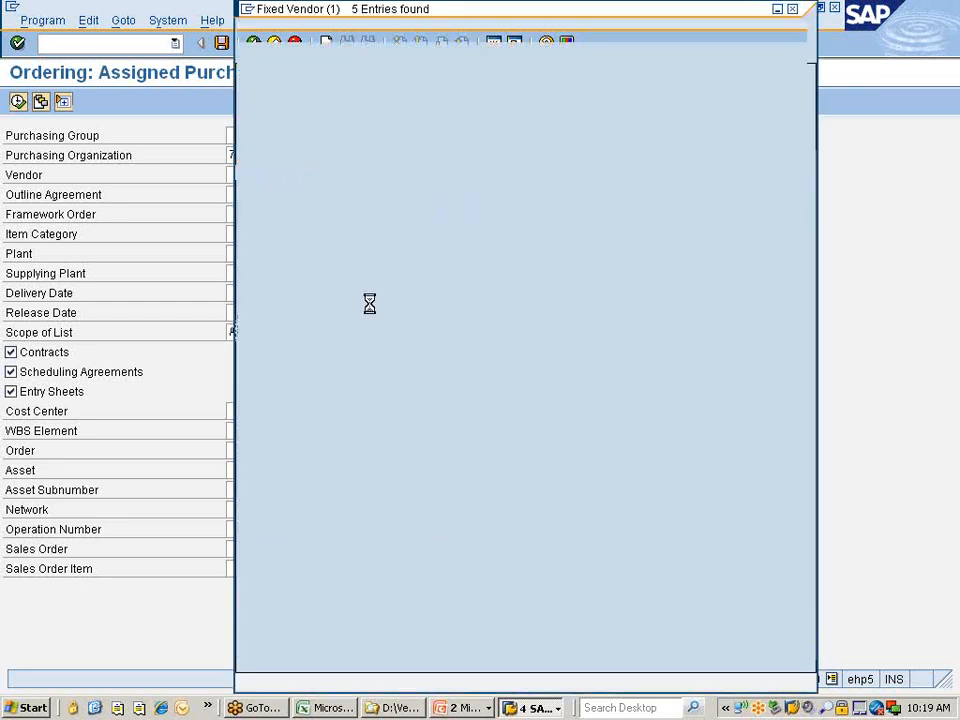
double_click(561, 129)
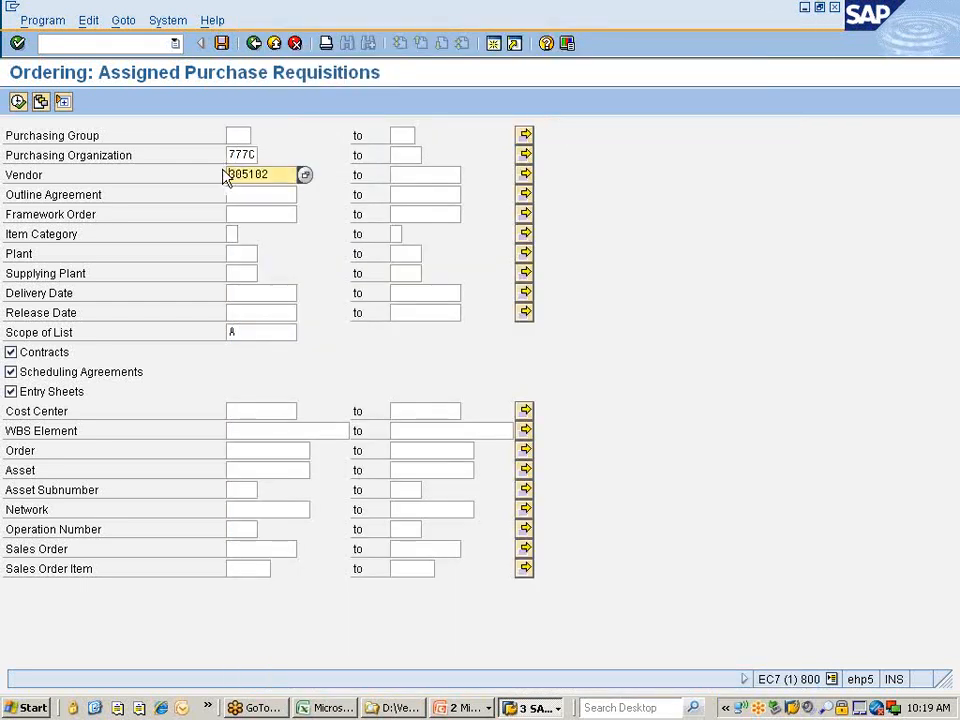
Run the selection for vendor 305102, review all four assigned requisitions, and copy requisition 10015306.
left_click(17, 102)
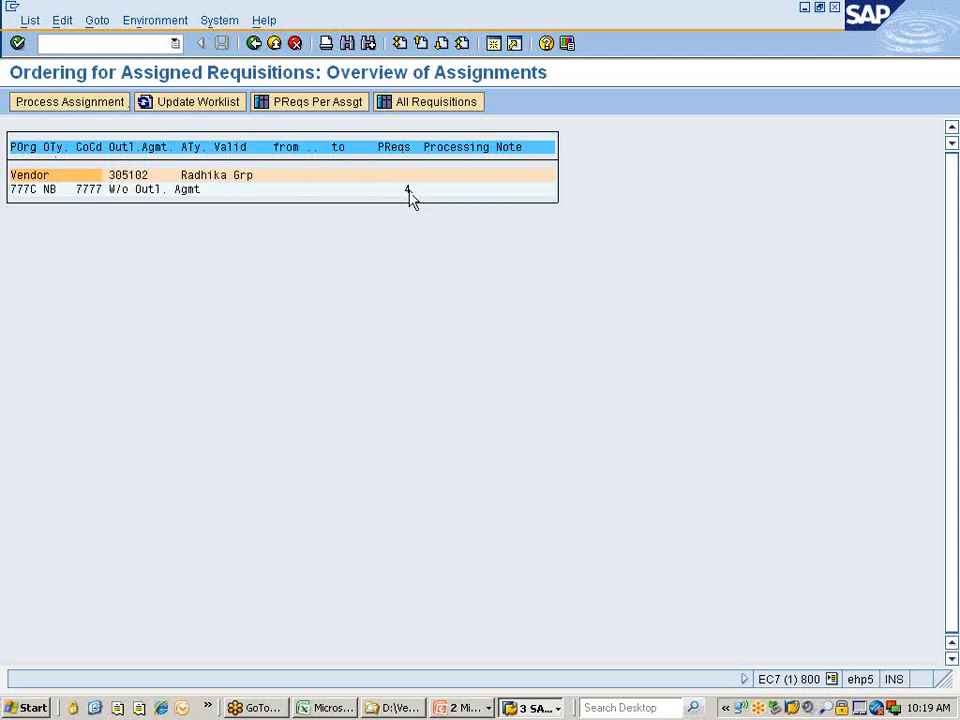
left_click(422, 104)
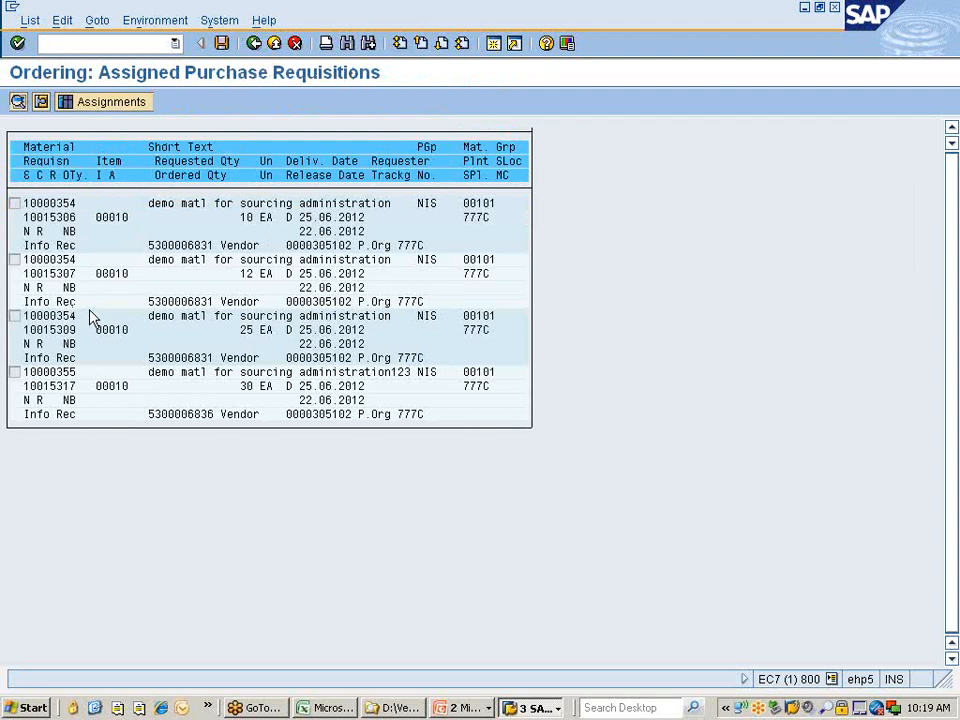
left_click(92, 104)
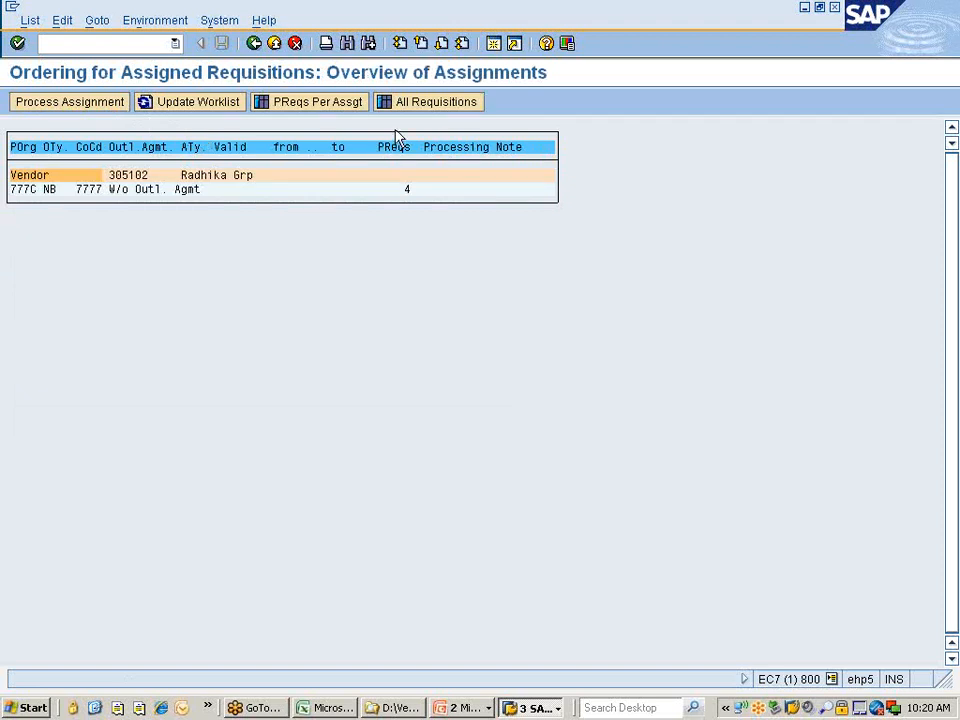
left_click(410, 105)
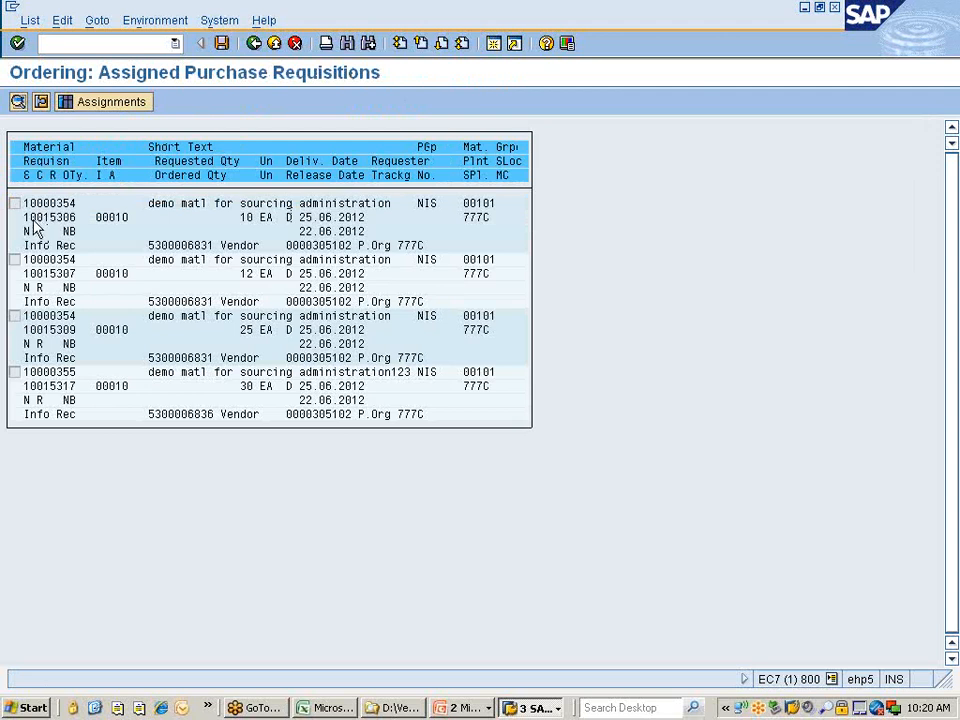
left_click_drag(28, 222, 93, 226)
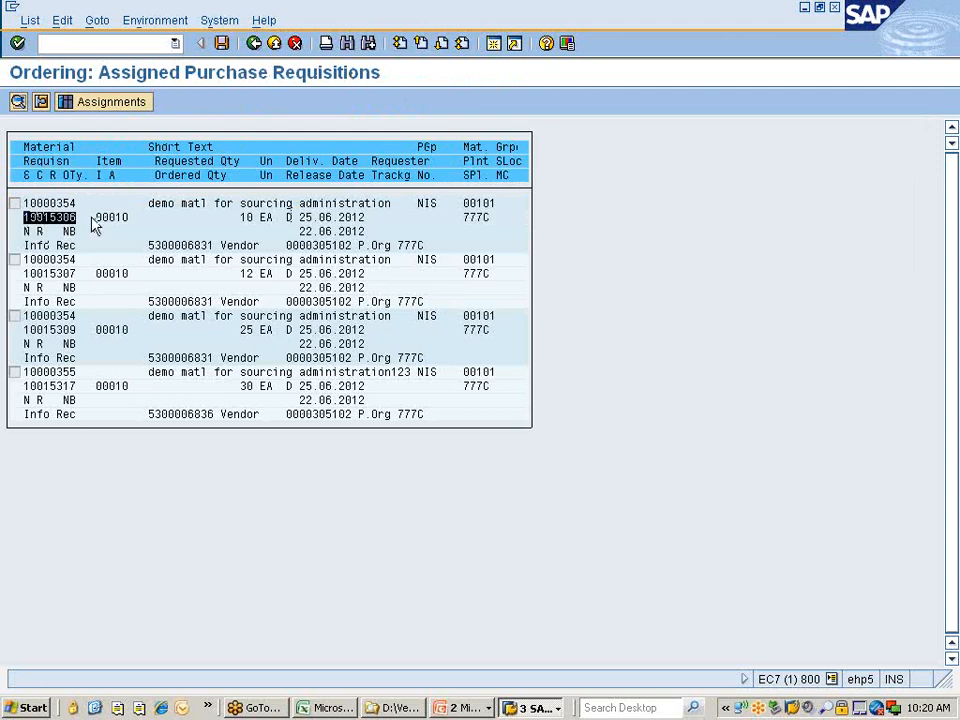
key("ctrl+c")
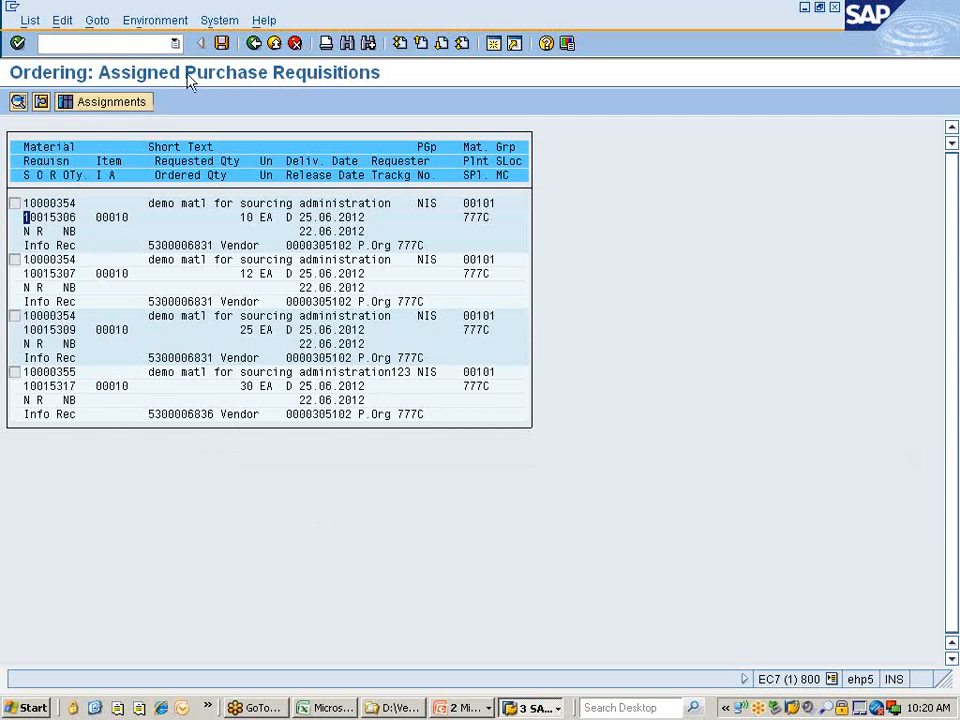
left_click(253, 45)
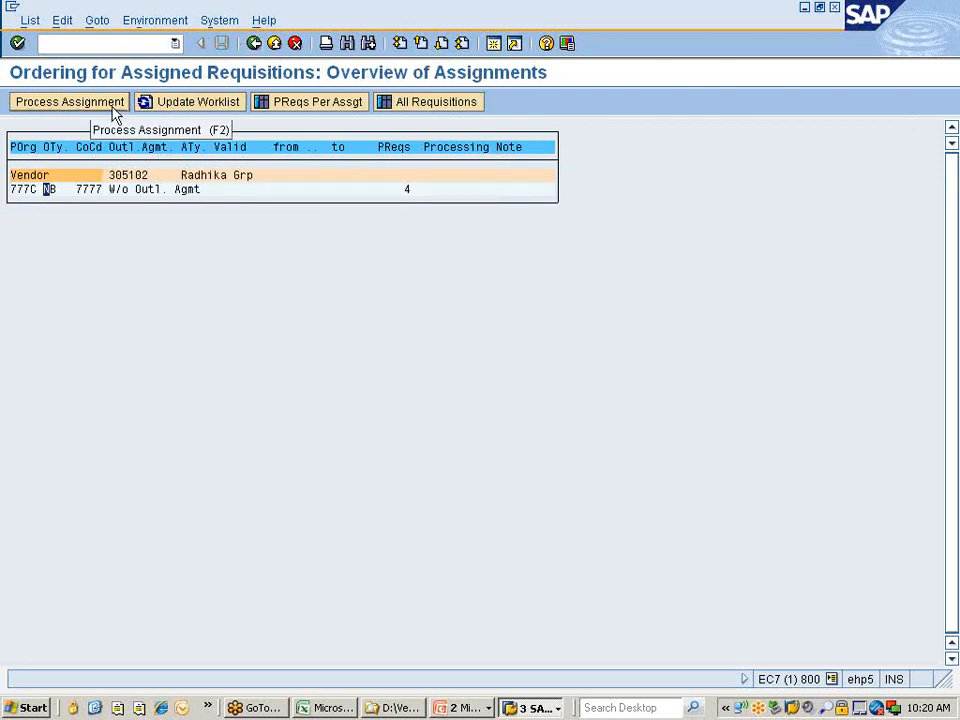
Start a purchase order from the Radhika Grp assignment with order type ZNPO instead of NB.
left_click(325, 110)
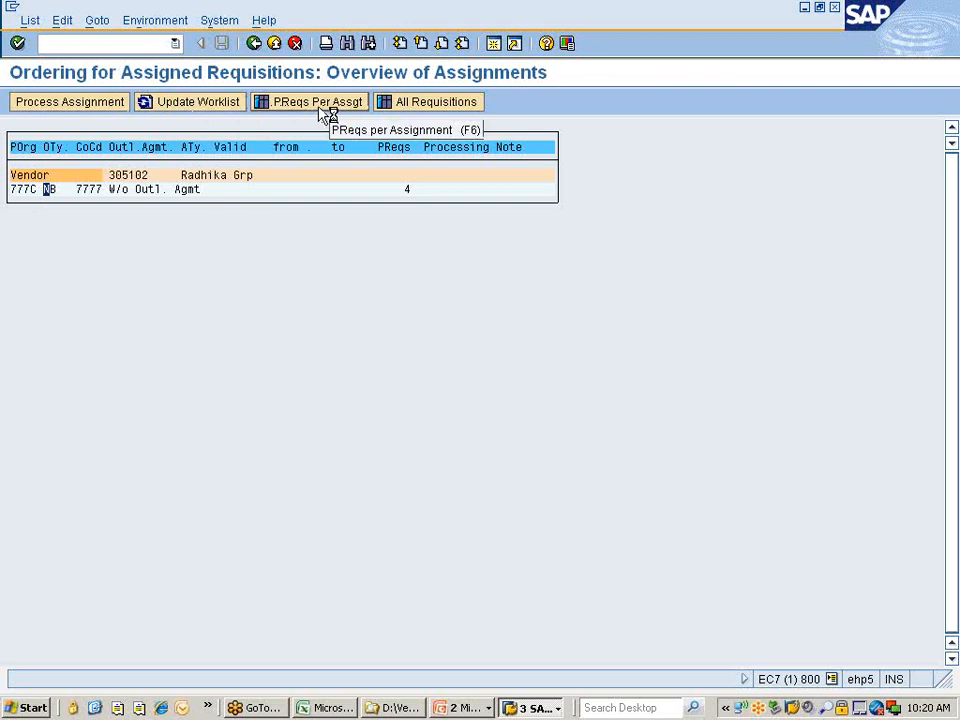
left_click(103, 105)
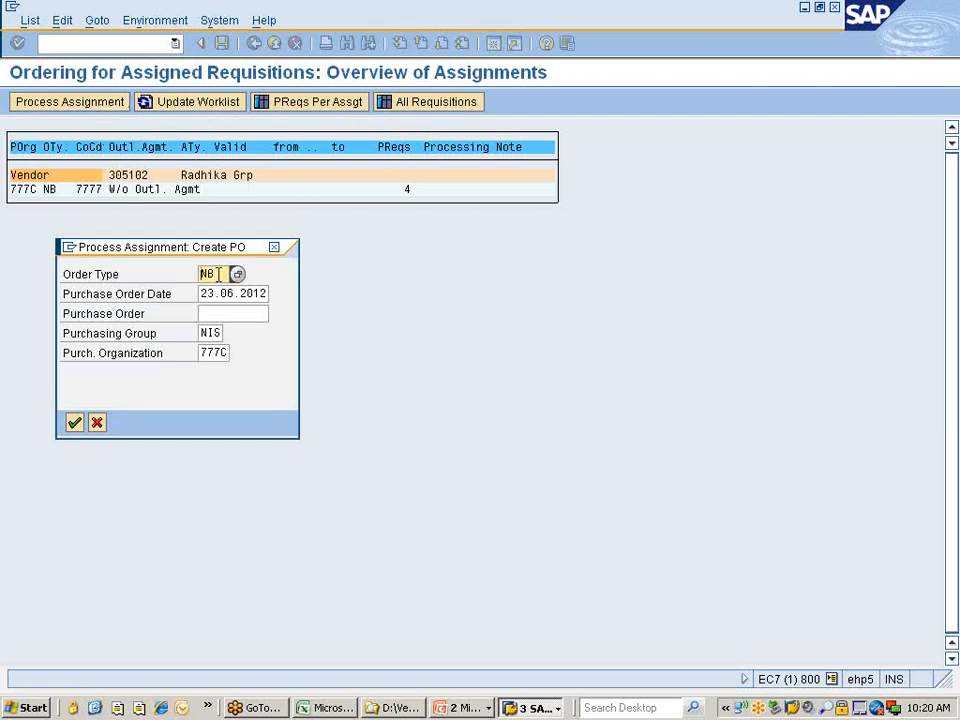
key("BackSpace")
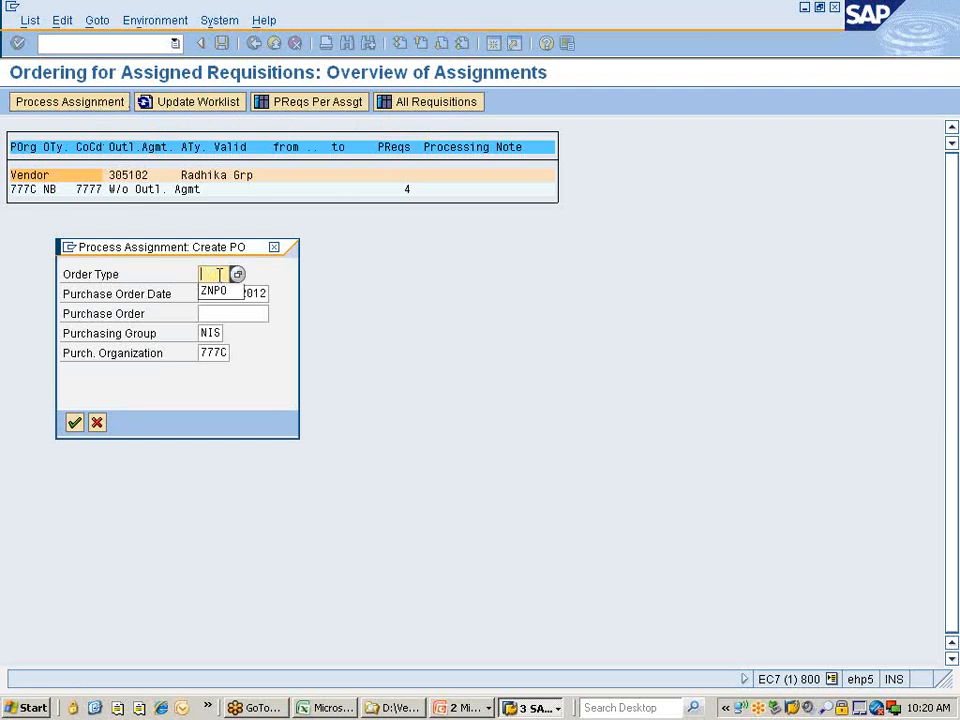
key("Down")
key("Return")
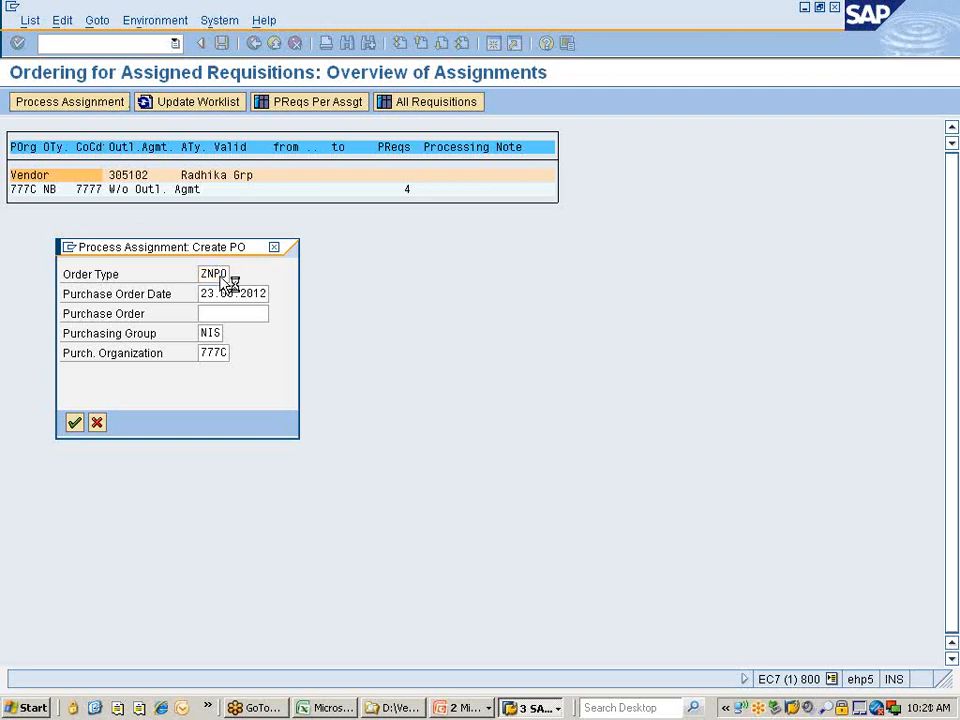
key("Return")
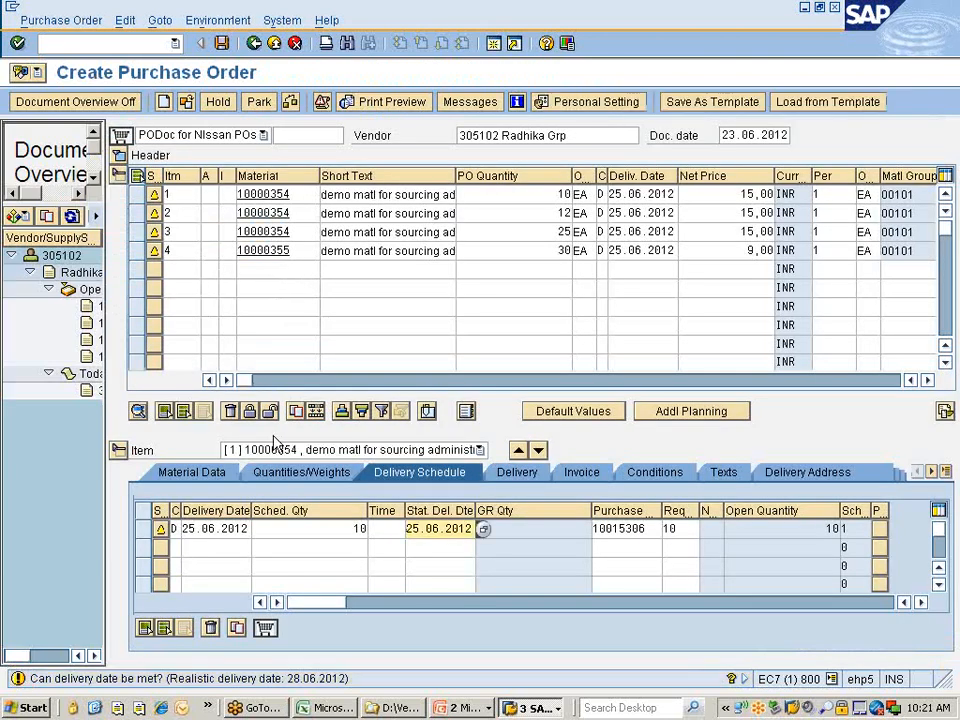
Review the four items (10, 12, 25, 30 EA) and save the order despite system messages.
left_click_drag(250, 381, 531, 388)
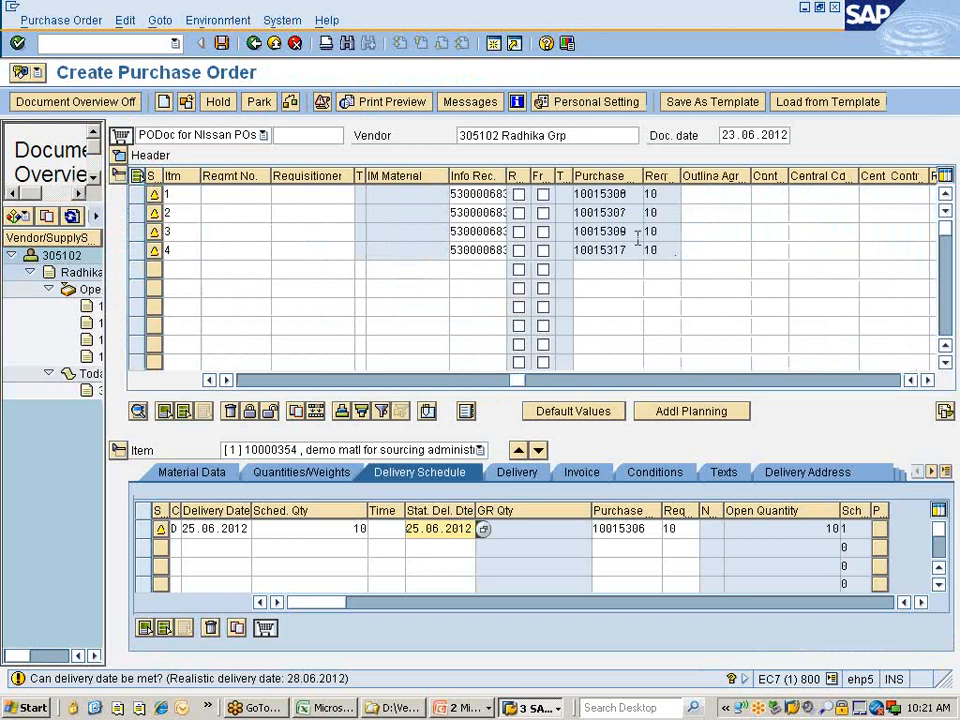
left_click(339, 382)
left_click(279, 381)
left_click(252, 381)
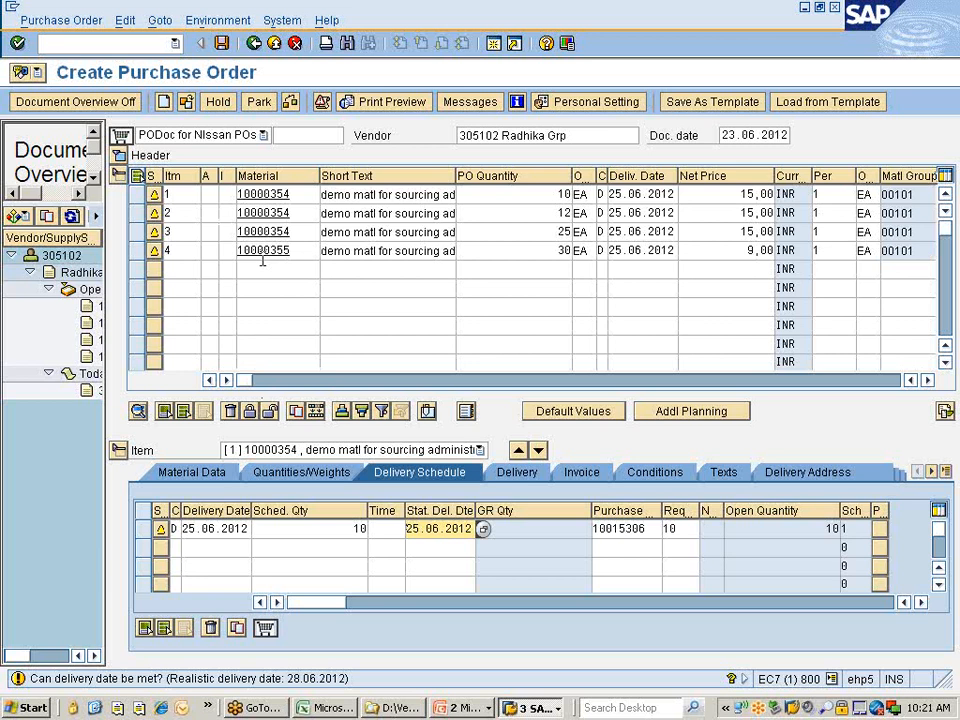
left_click_drag(576, 140, 441, 137)
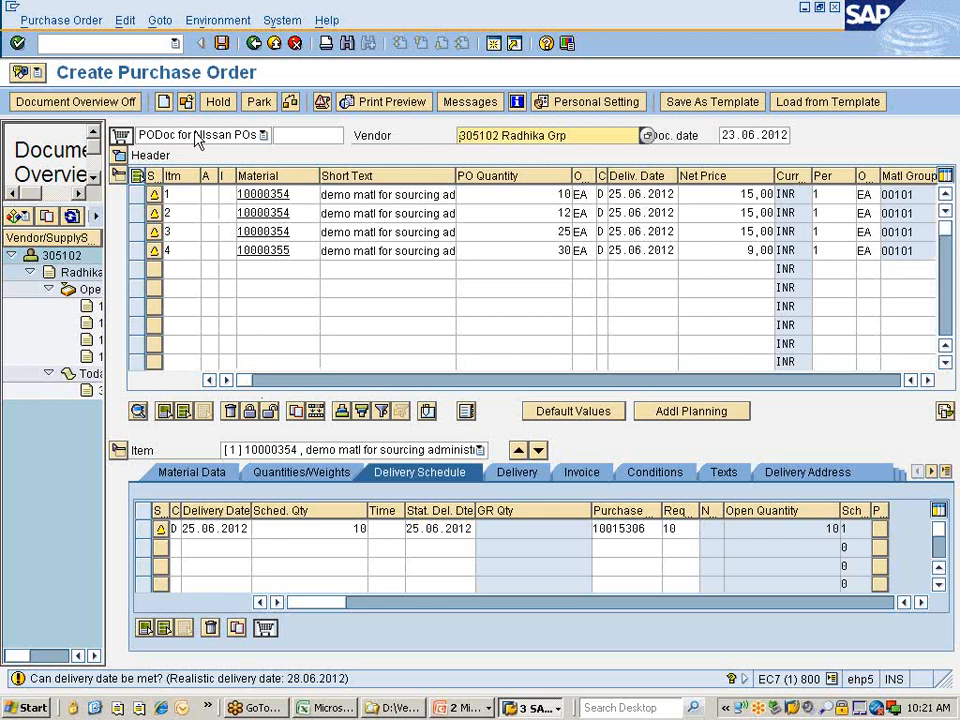
left_click(222, 43)
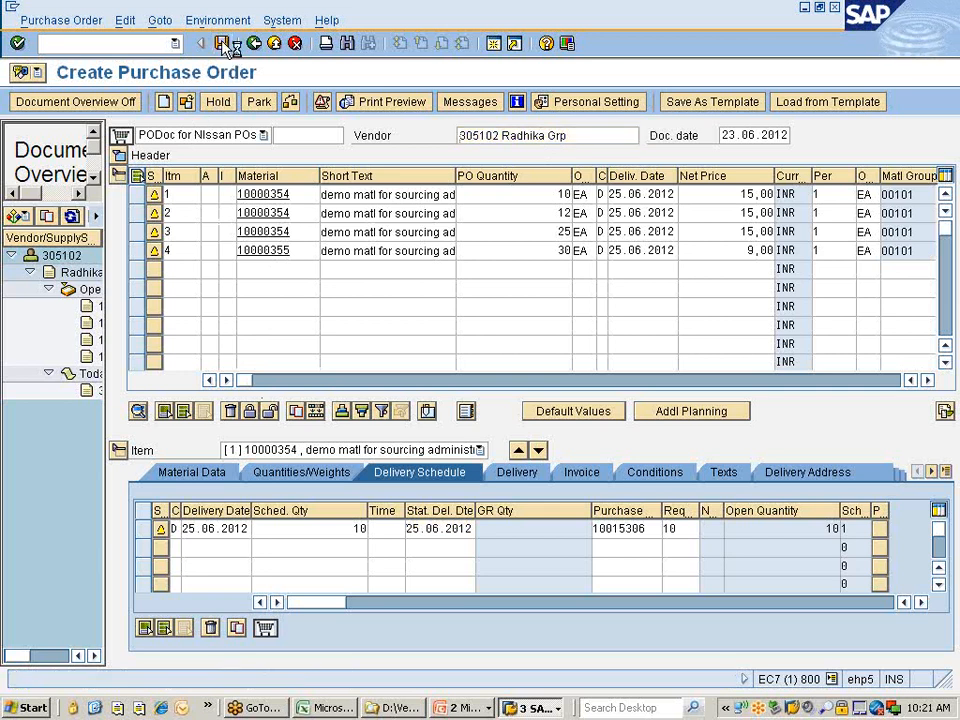
left_click(222, 341)
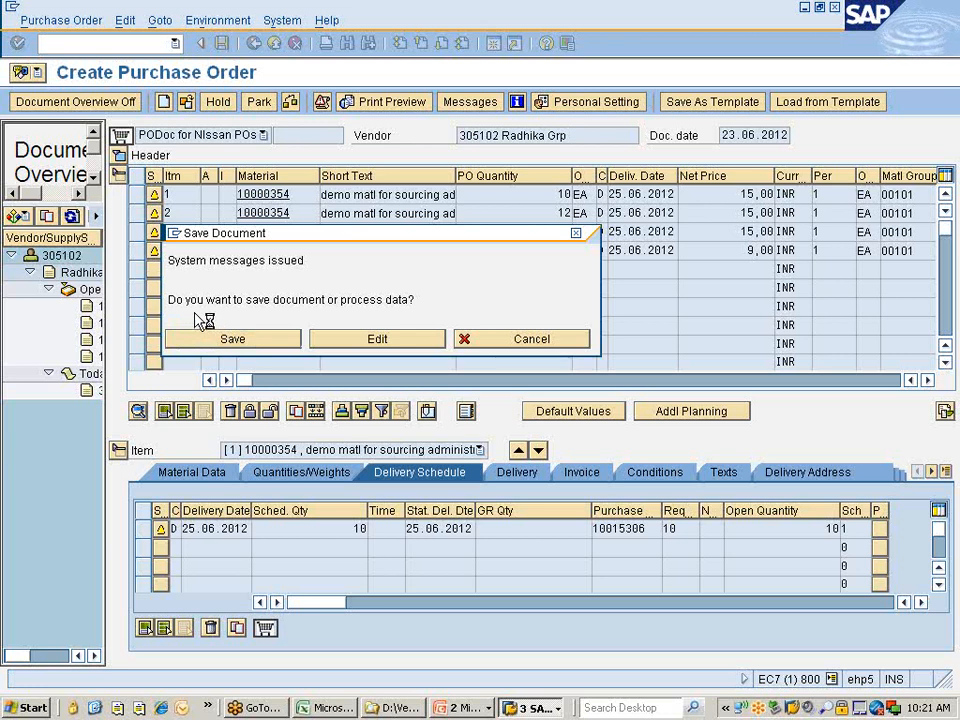
Insert 'PRs' into the B310 note so it reads 'Process PRs via Assignment List'.
left_click(333, 708)
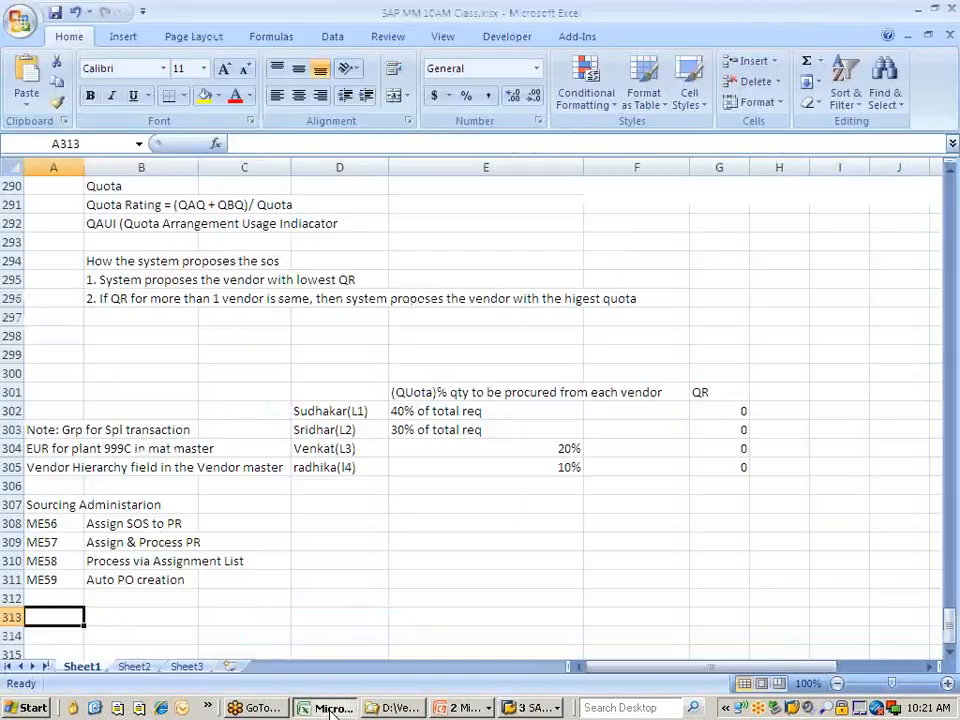
left_click(105, 562)
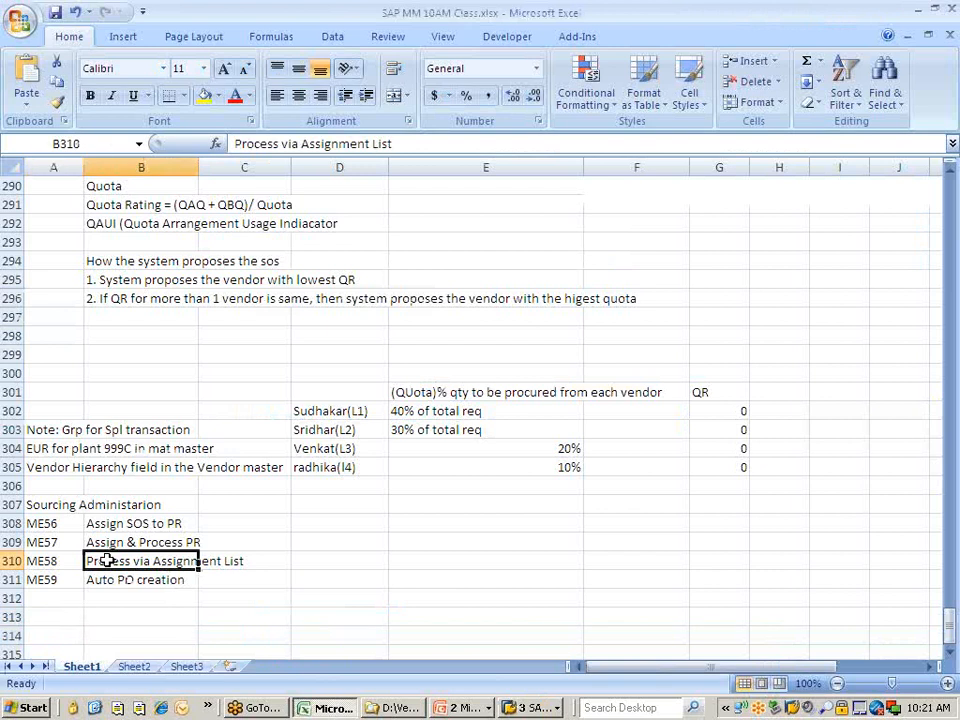
left_click(282, 143)
type("Ors")
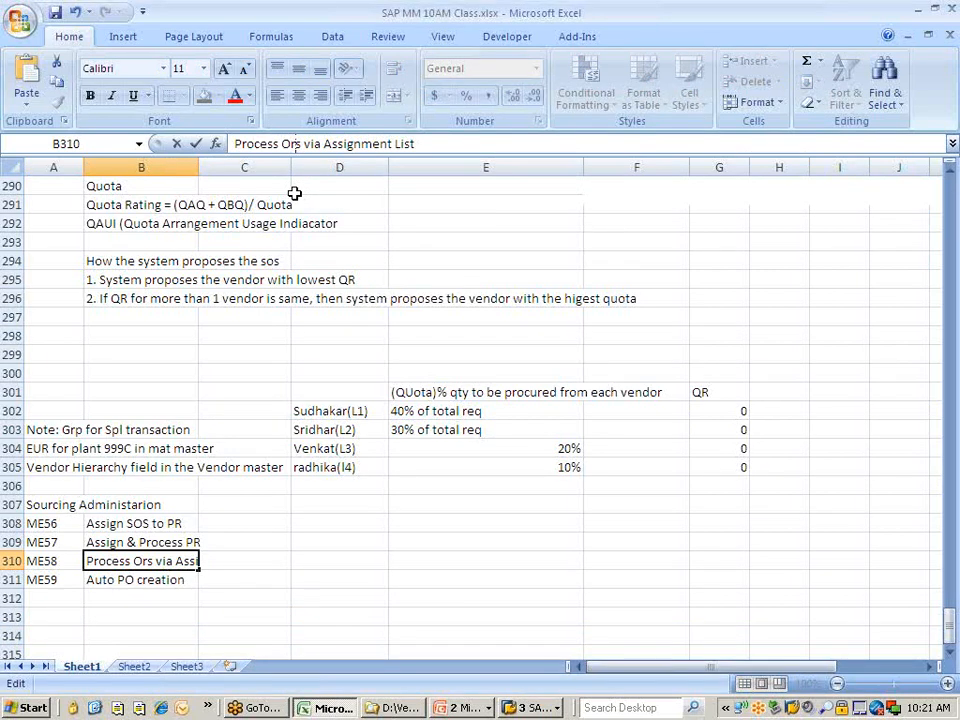
key("BackSpace")
key("BackSpace")
type("PRs")
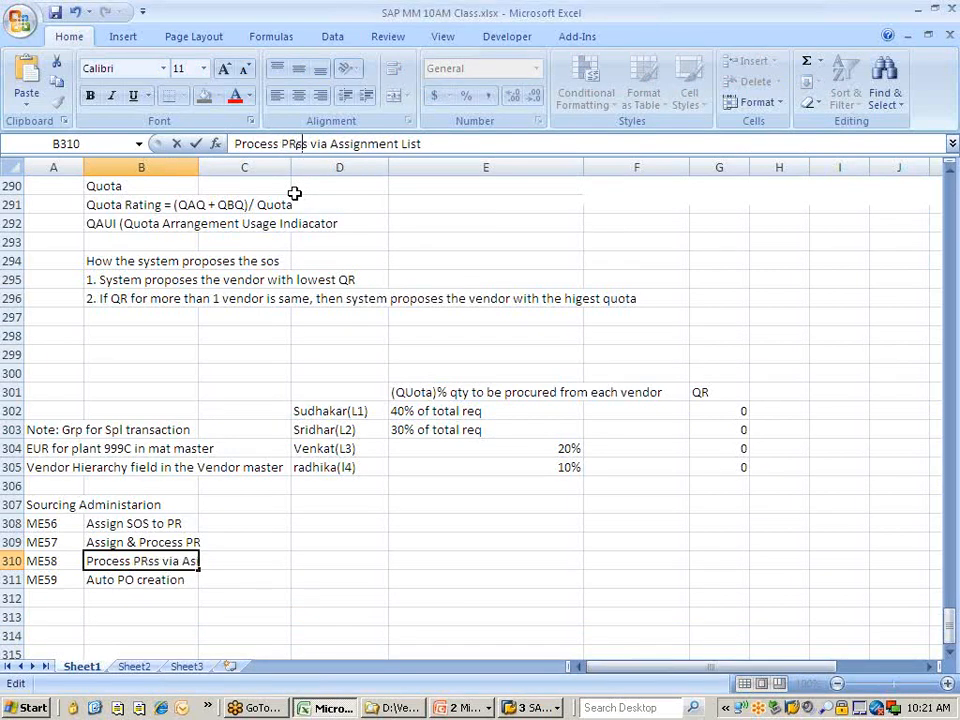
key("Right")
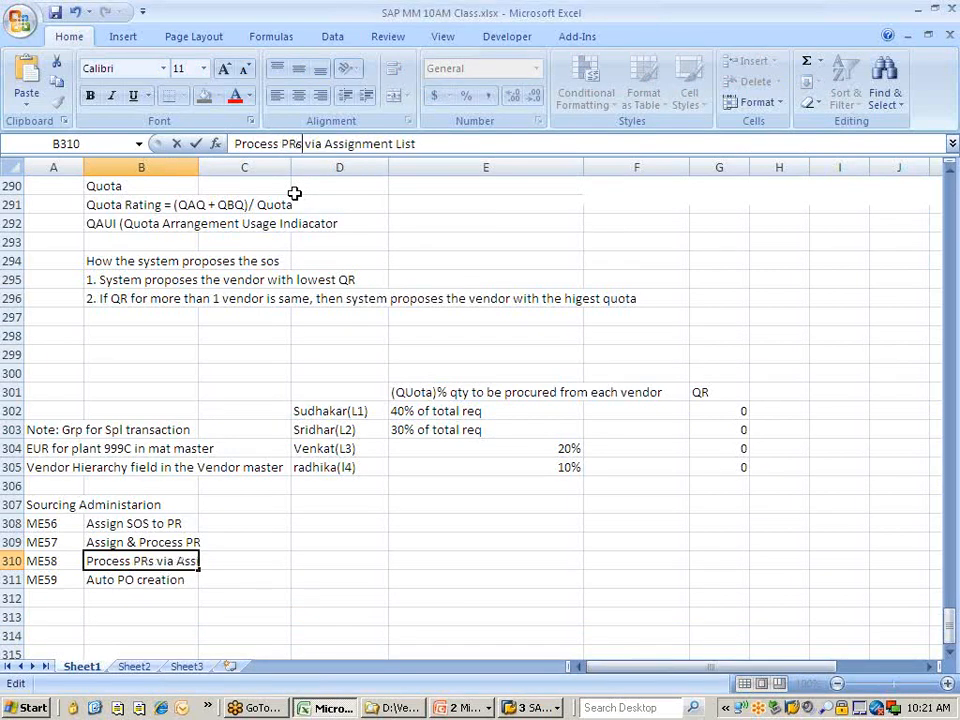
left_click(139, 617)
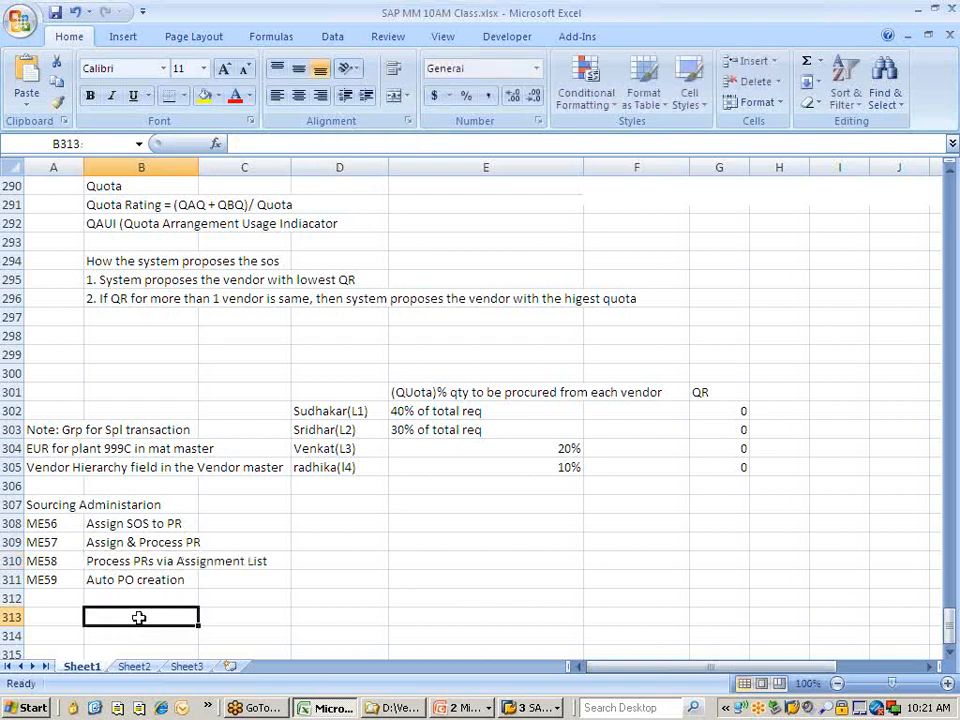
key("alt+Tab")
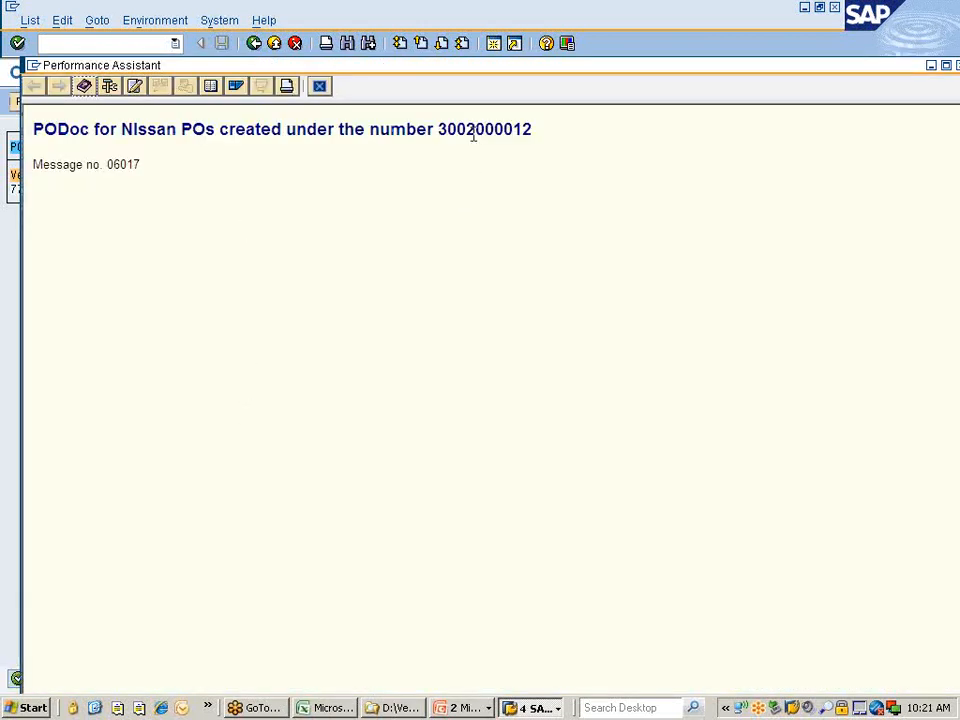
double_click(472, 131)
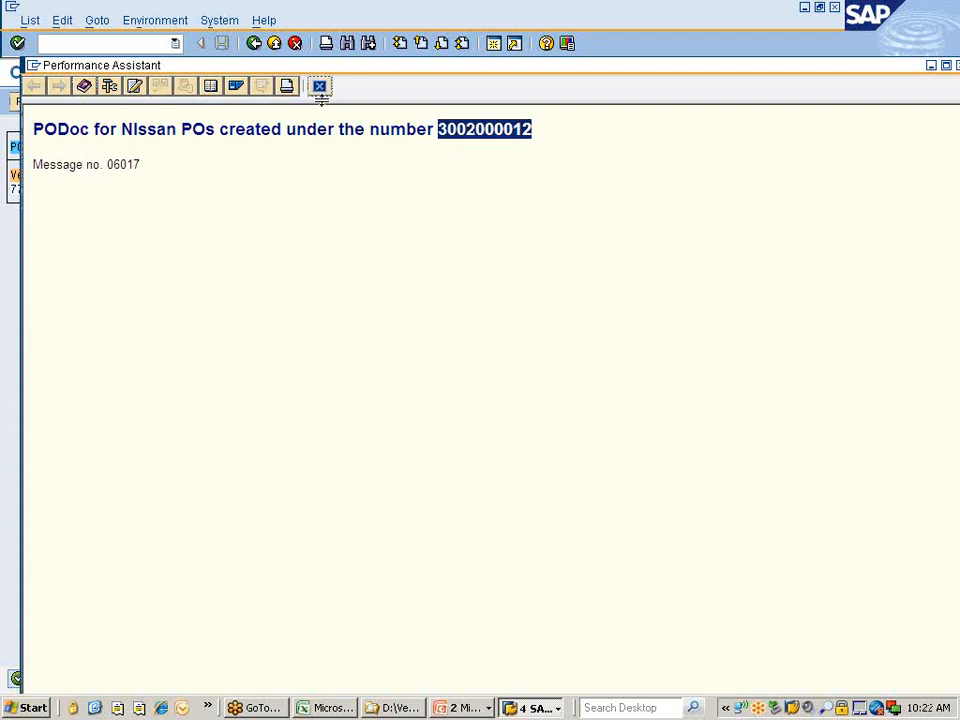
left_click(320, 87)
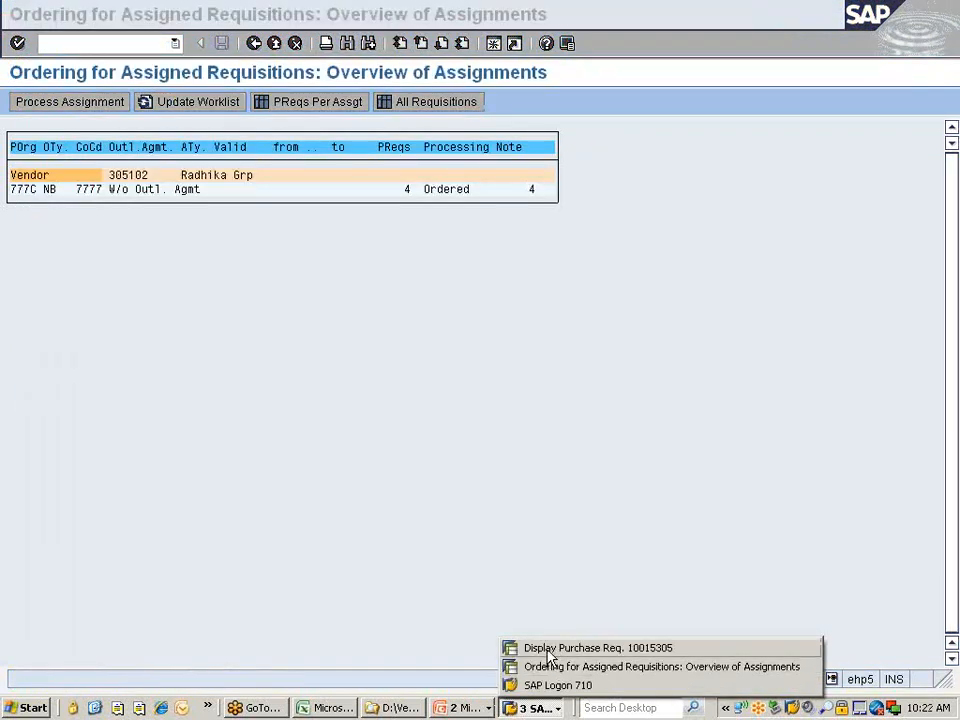
left_click(549, 648)
type("/nme23n")
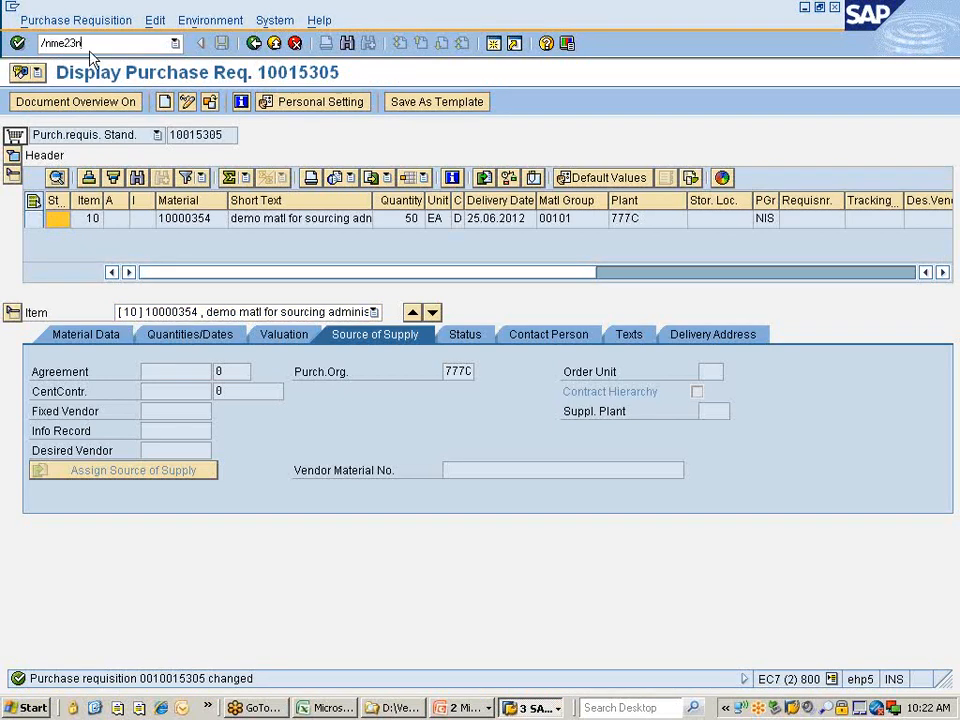
key("Return")
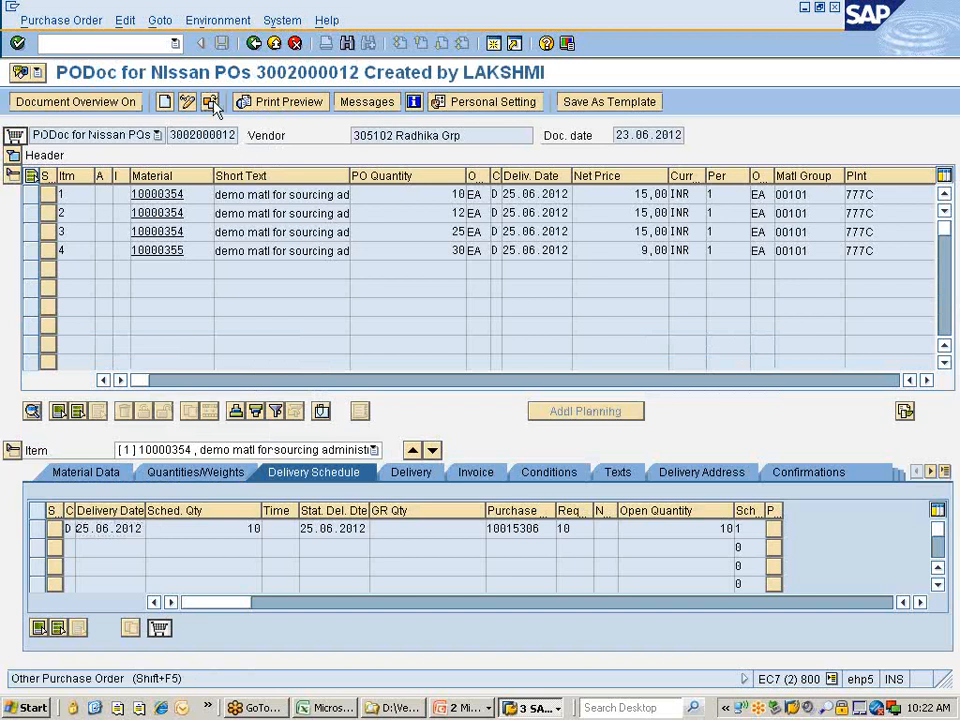
left_click(211, 103)
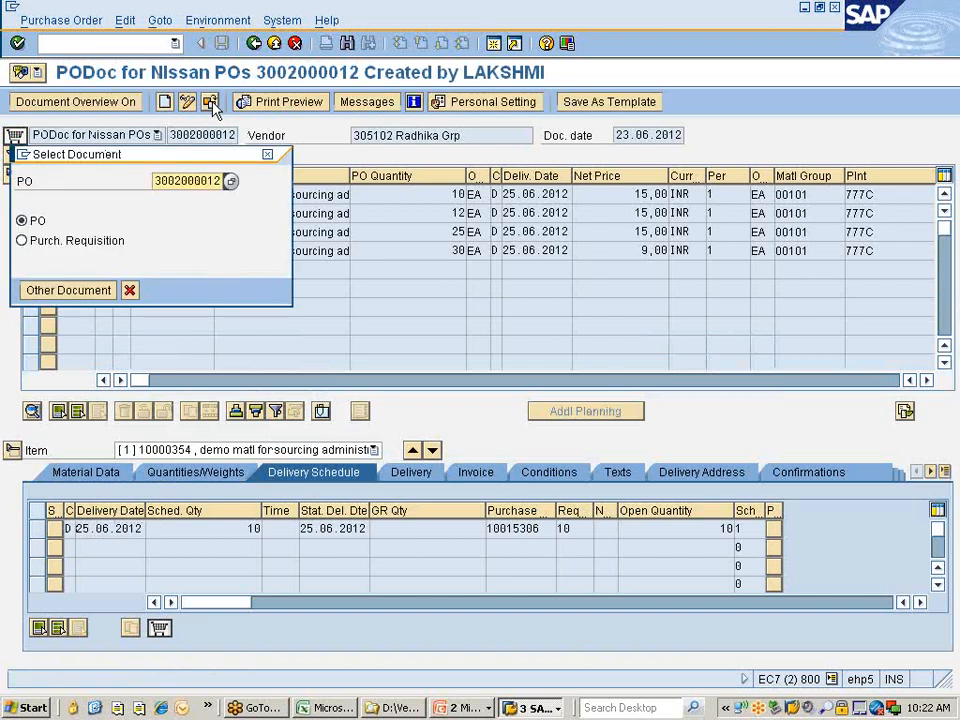
key("Return")
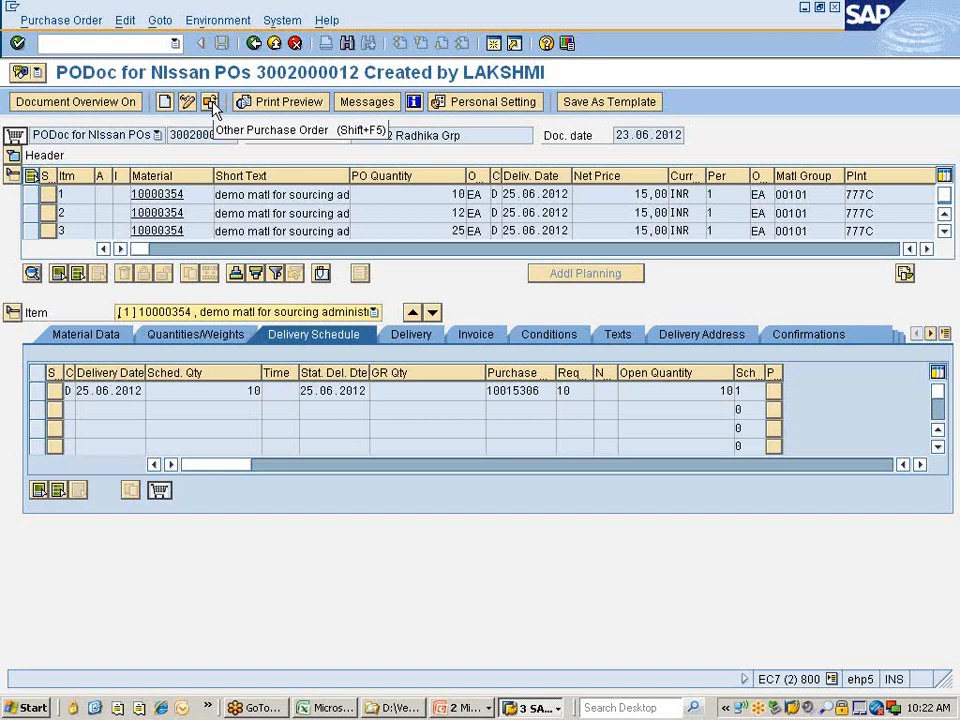
key("alt+Tab")
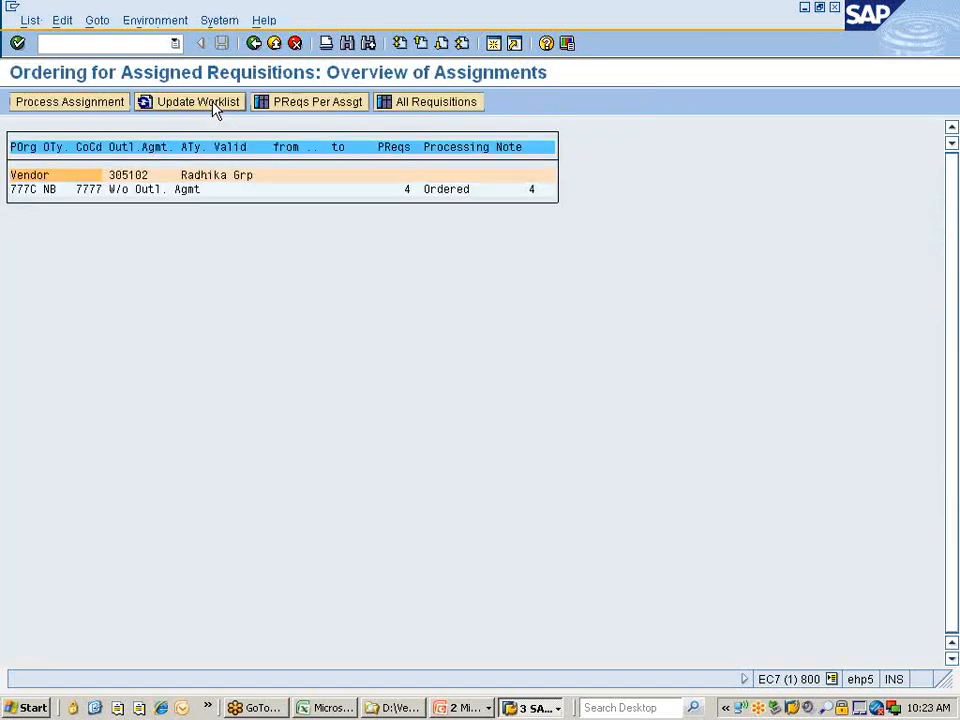
left_click(215, 104)
key("alt+Tab")
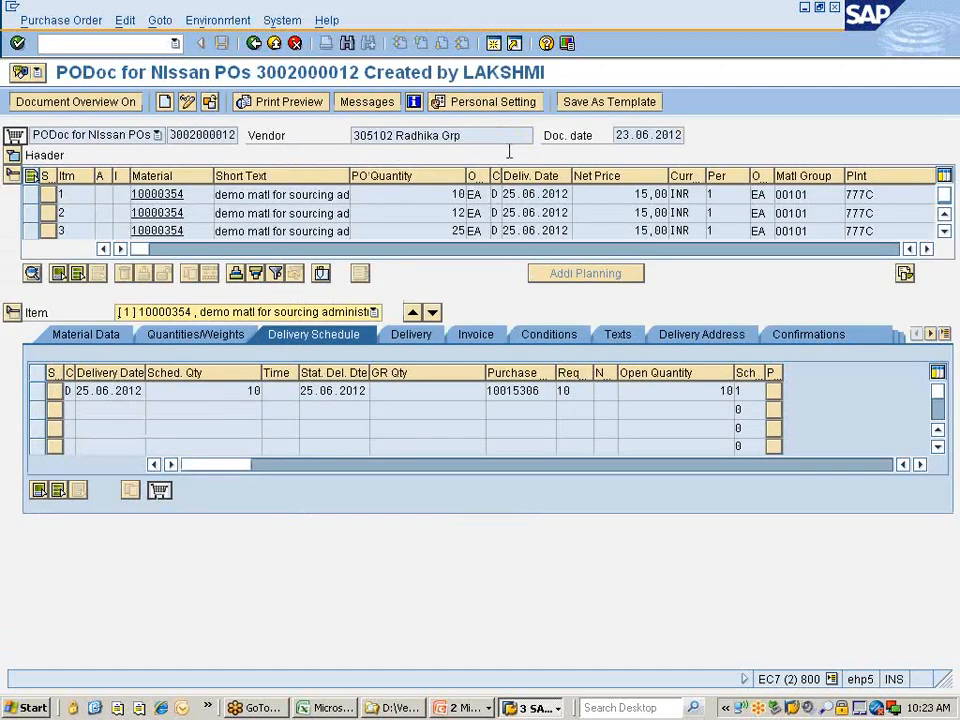
left_click(13, 156)
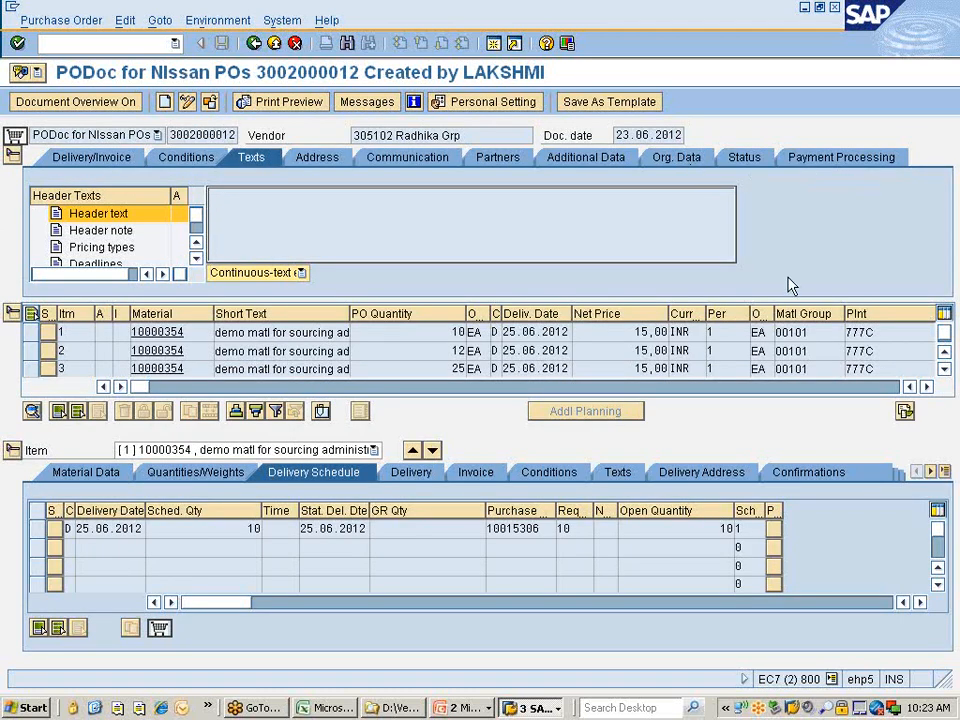
left_click(786, 603)
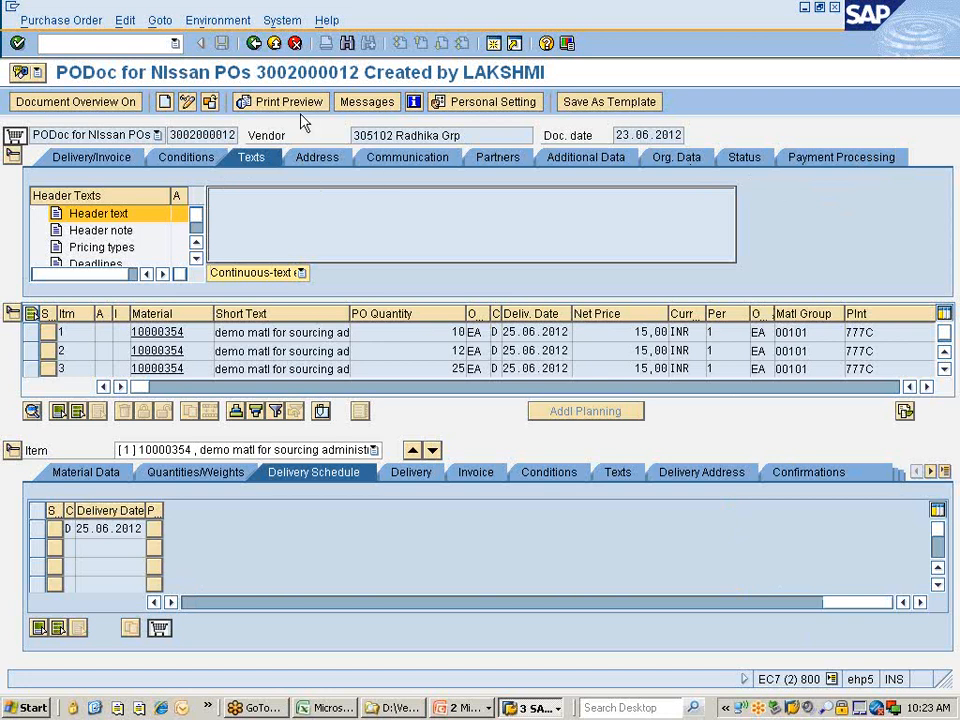
key("alt+Tab")
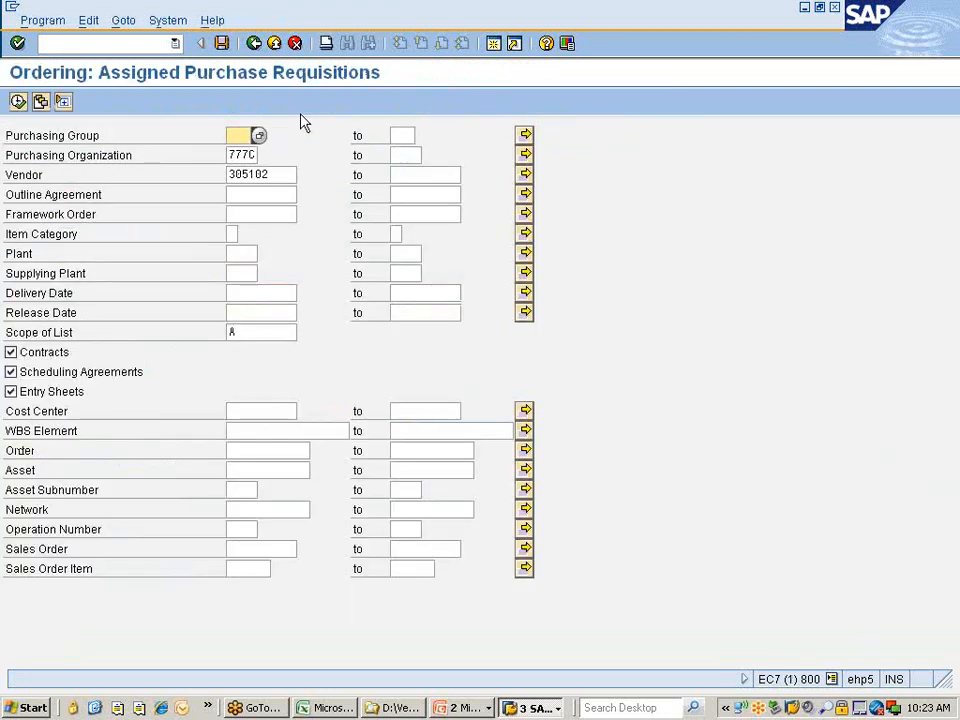
Go back to SAP Easy Access and pick ME59N – Automatically via Purchase Requisitions.
left_click(255, 43)
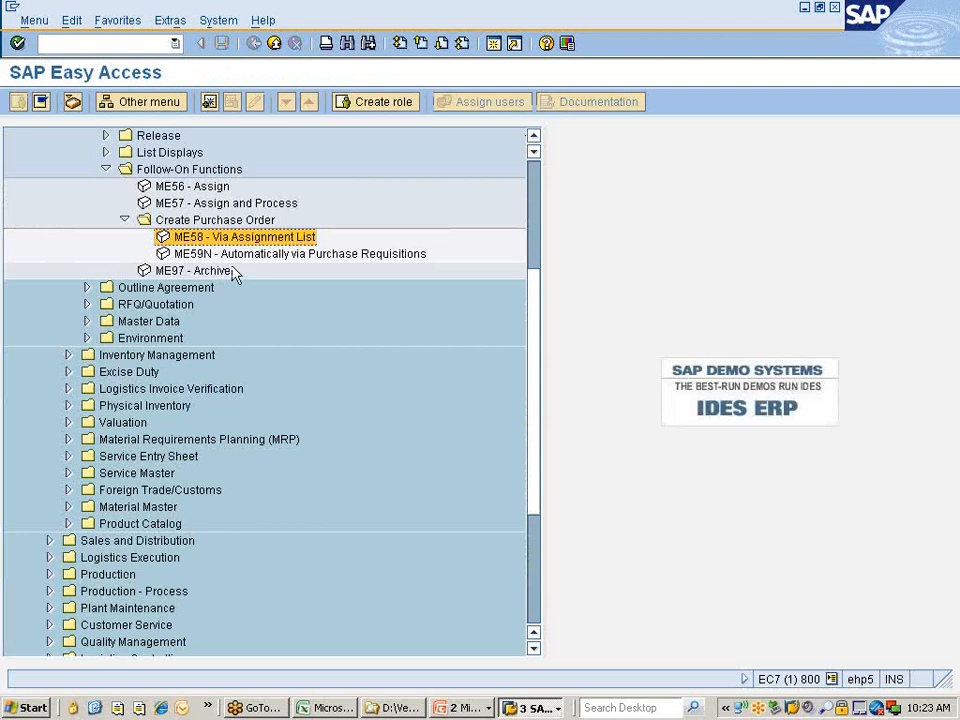
left_click(206, 254)
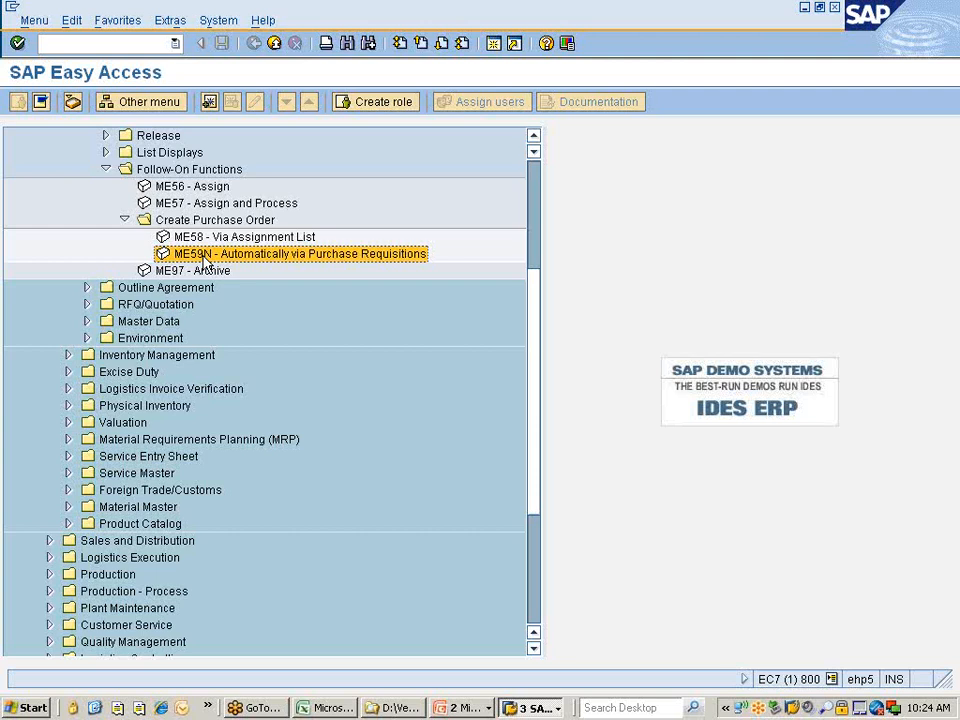
Start ME59N – Automatically via Purchase Requisitions from the Create Purchase Order menu.
double_click(205, 257)
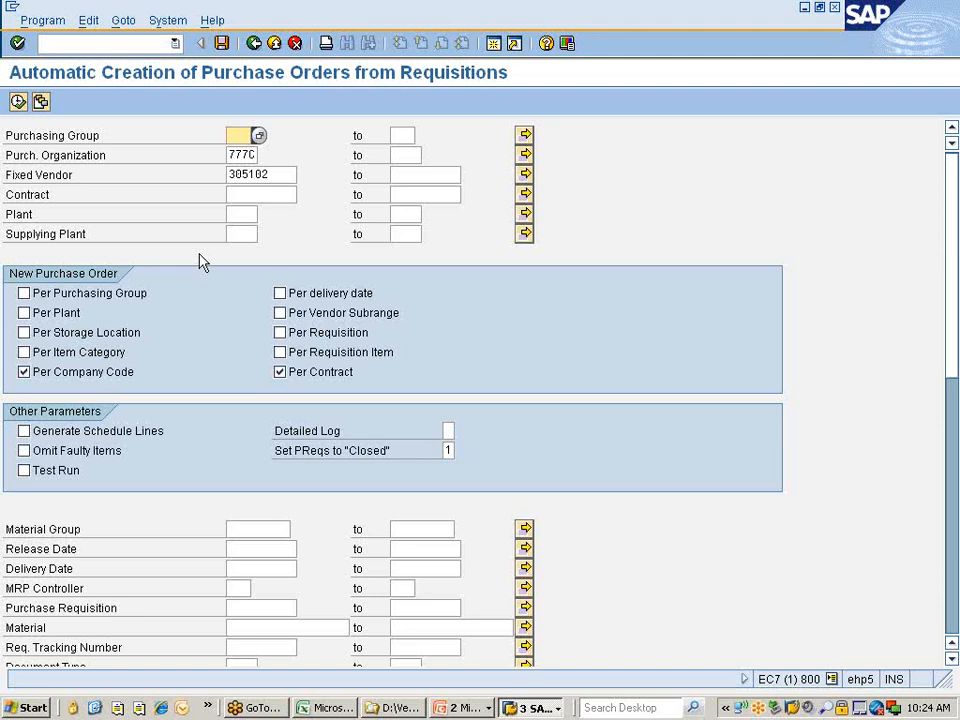
left_click(461, 706)
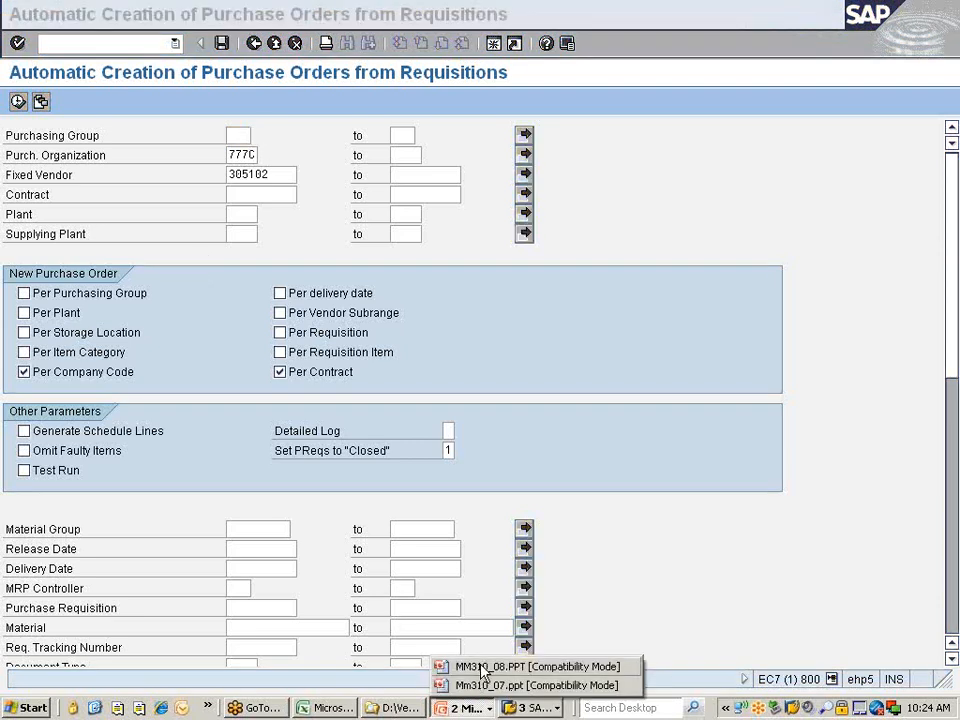
left_click(481, 667)
scroll(433, 482, "down", 2)
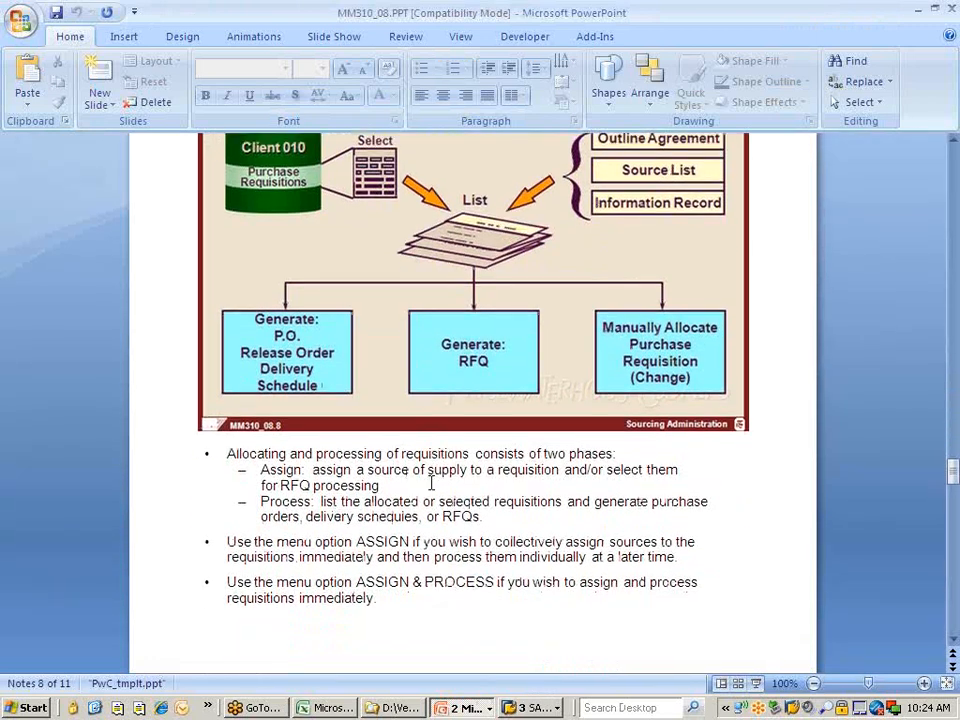
scroll(432, 483, "down", 2)
left_click(757, 685)
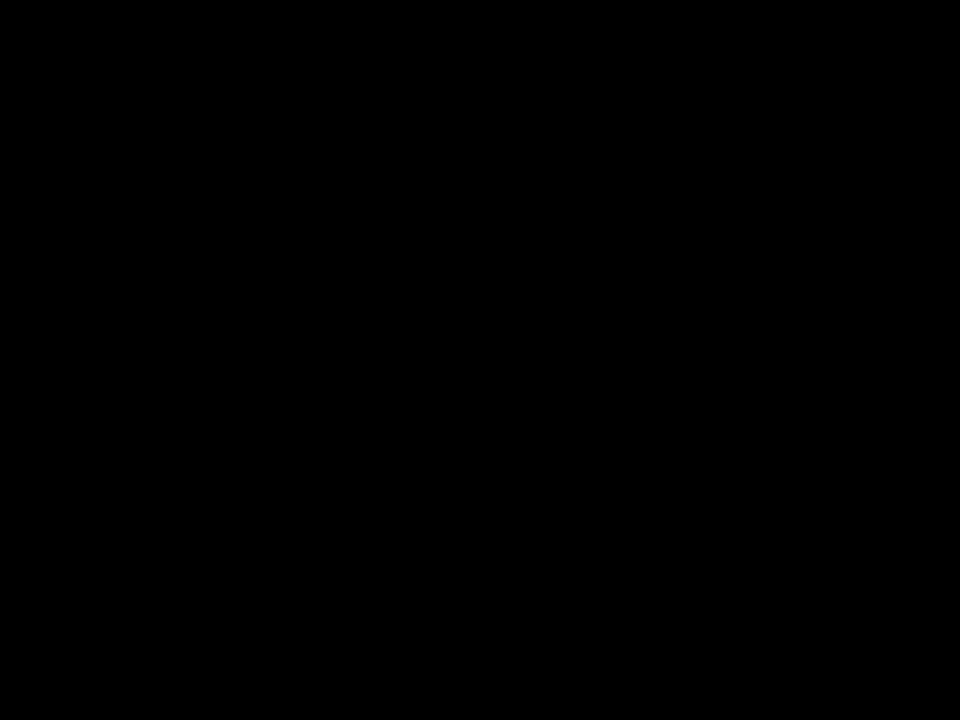
key("Right")
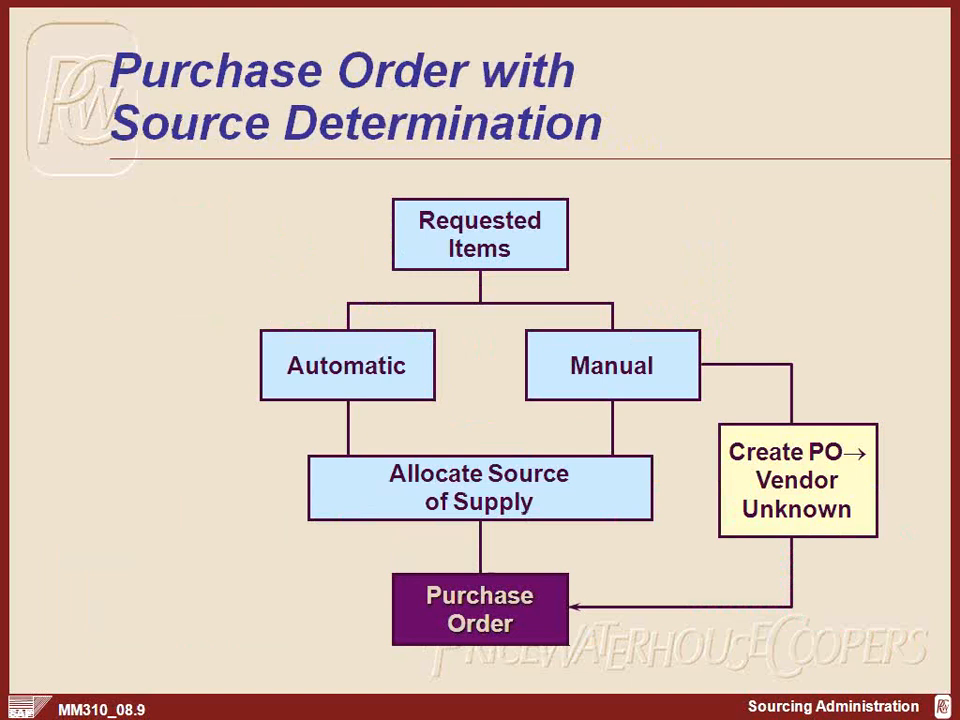
key("Right")
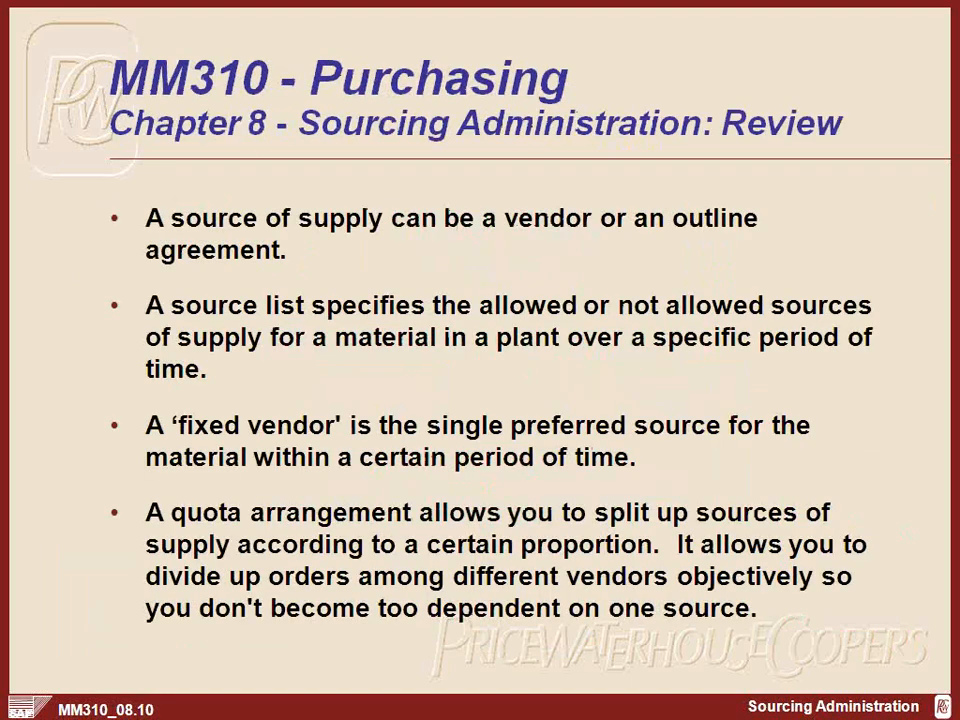
key("Left")
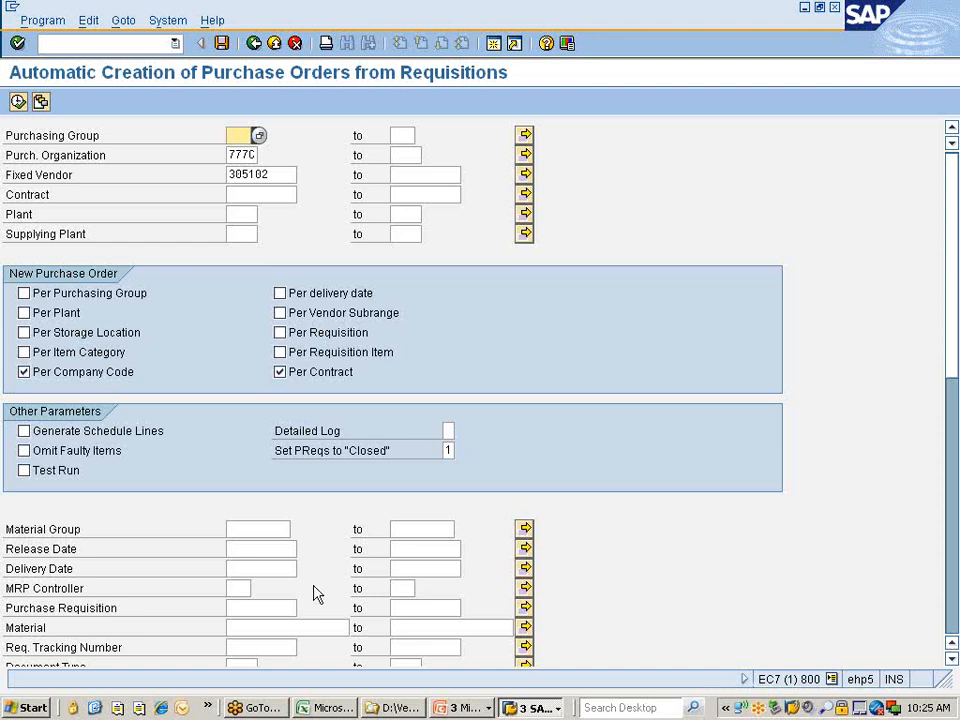
left_click(533, 707)
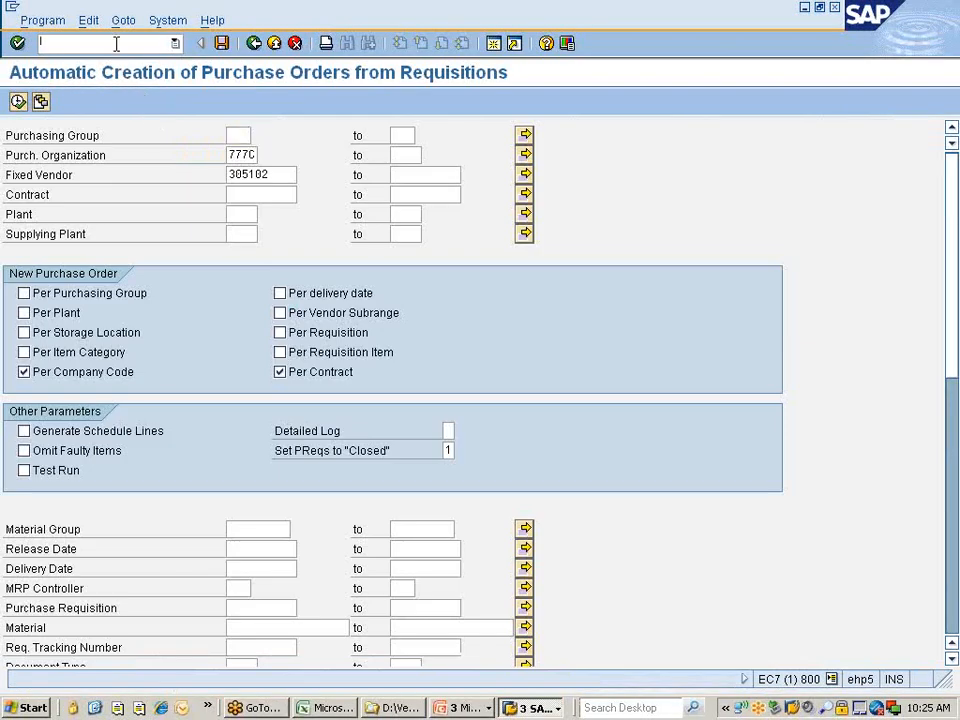
type("/")
type("om")
type("me59n")
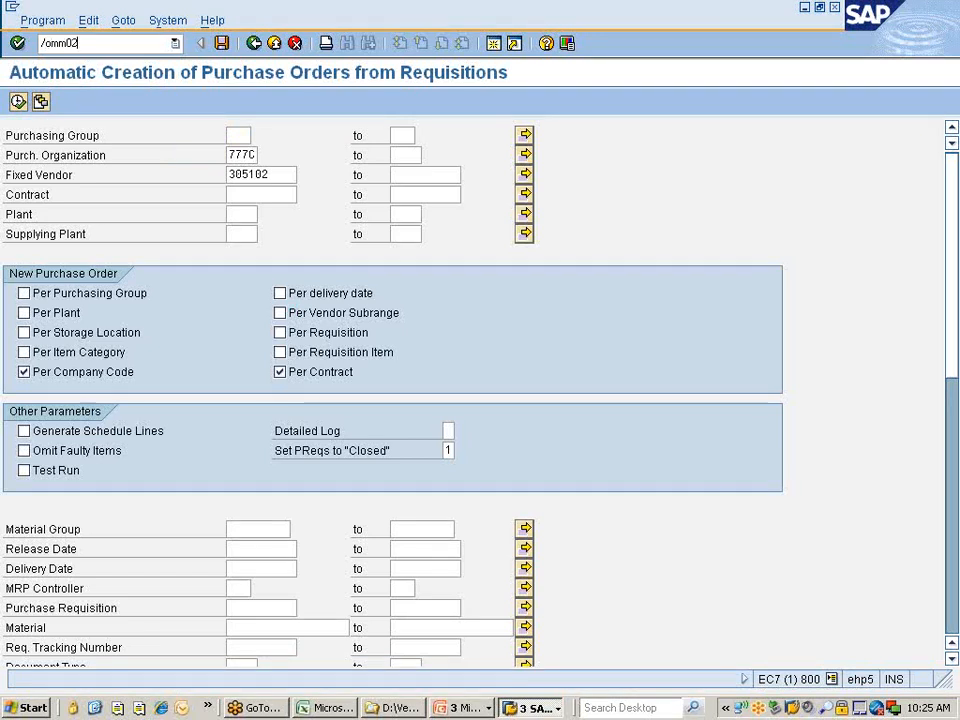
In MM02, select material 10000354 through the search help restricted to plant 777C.
key("Return")
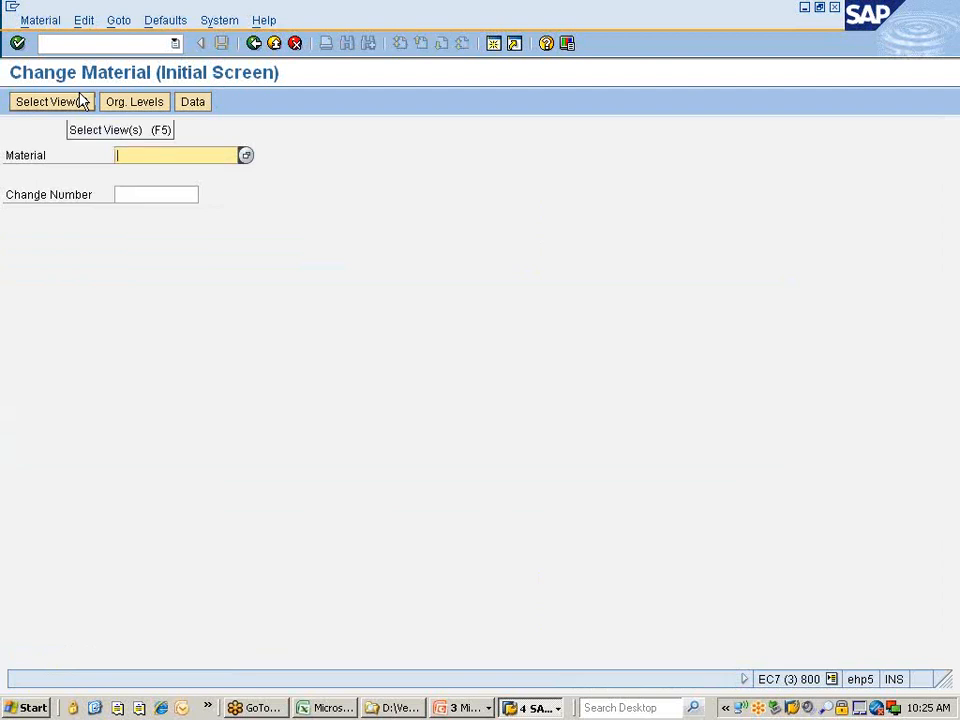
key("Down")
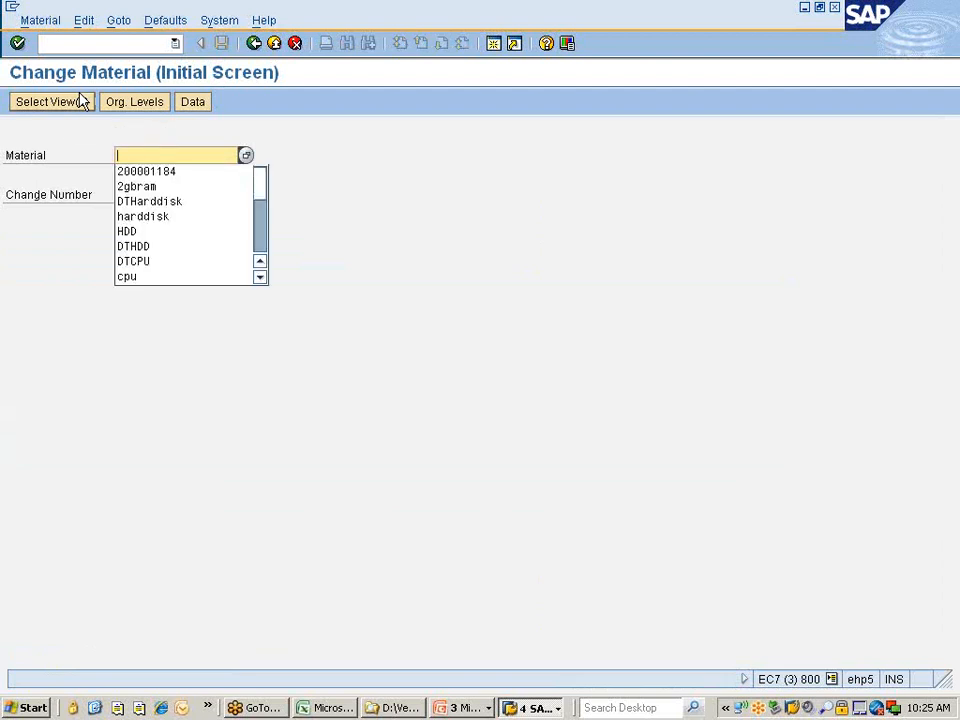
key("F4")
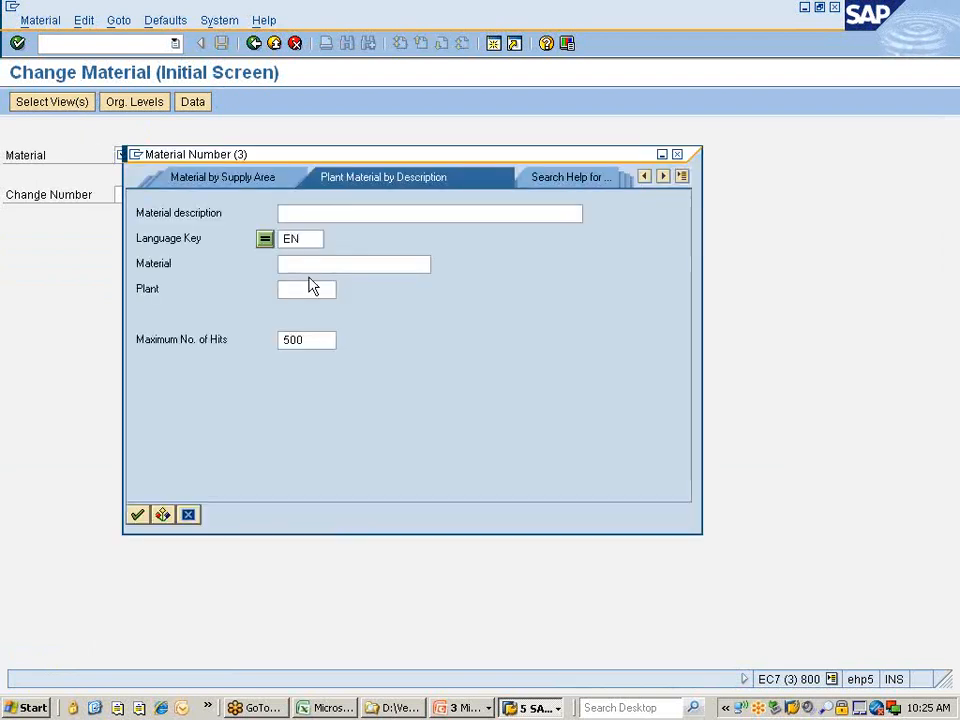
left_click(304, 288)
type("777c")
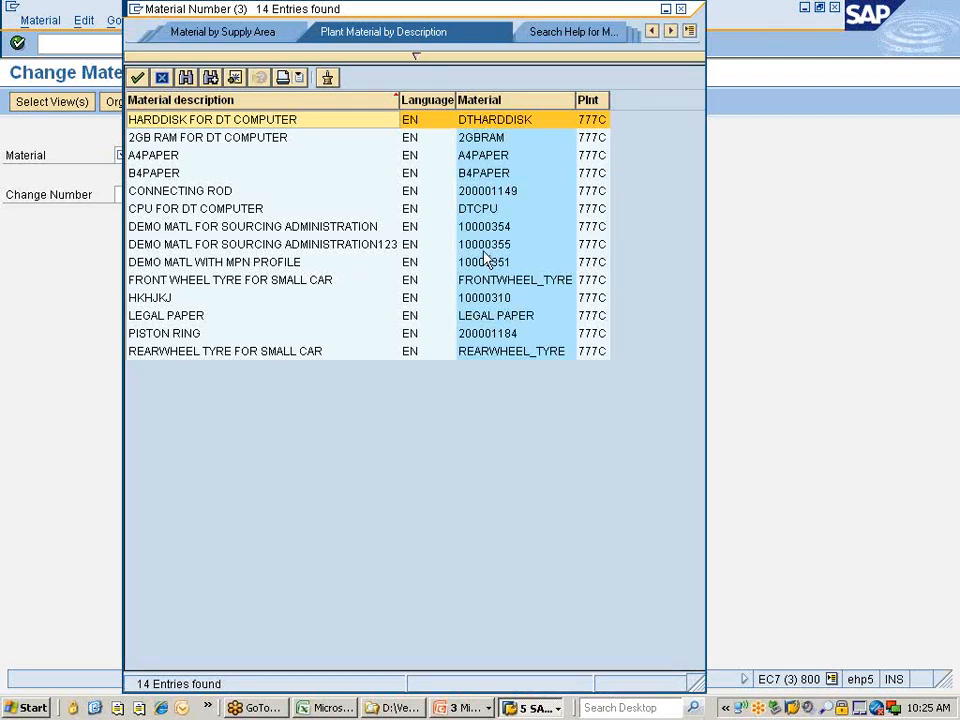
left_click(498, 229)
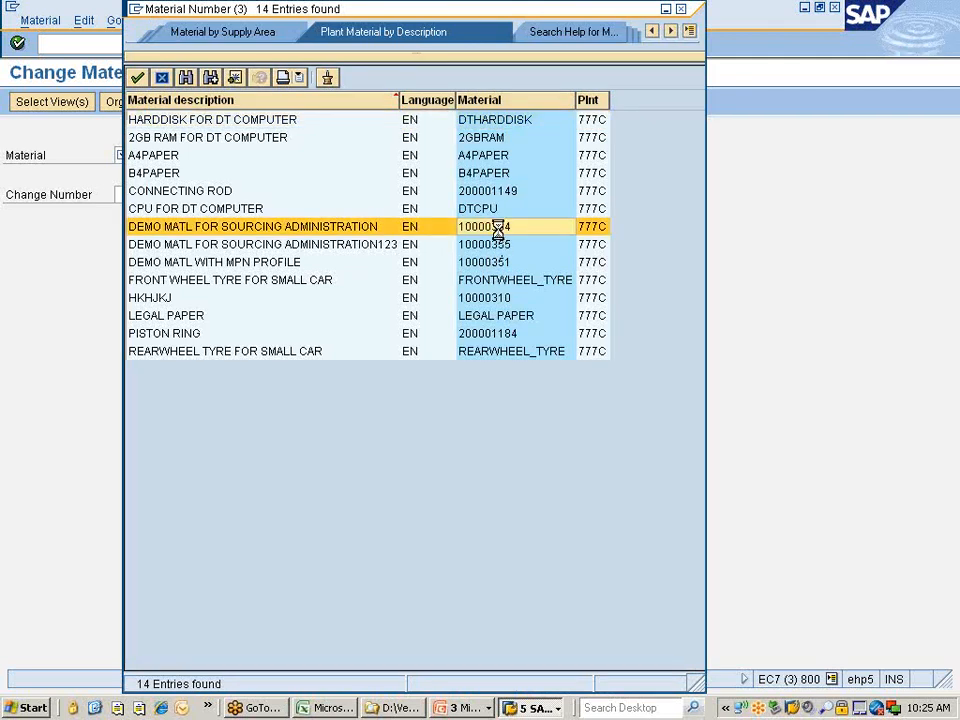
double_click(498, 230)
key("Return")
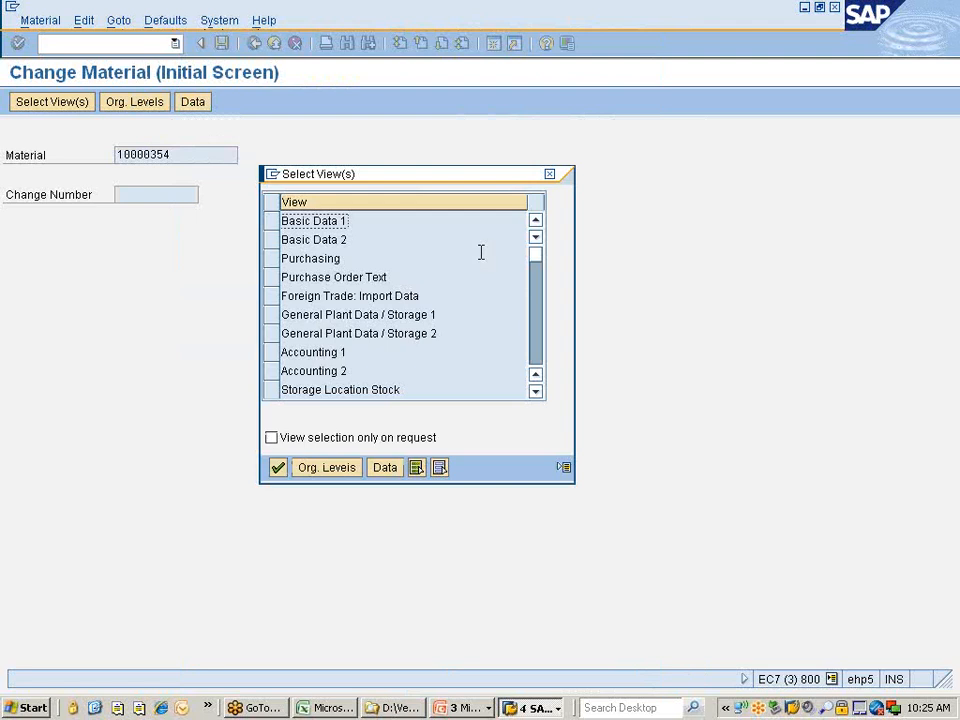
Choose the Purchasing view for plant 777C, tick Autom. PO and save the material.
left_click(283, 258)
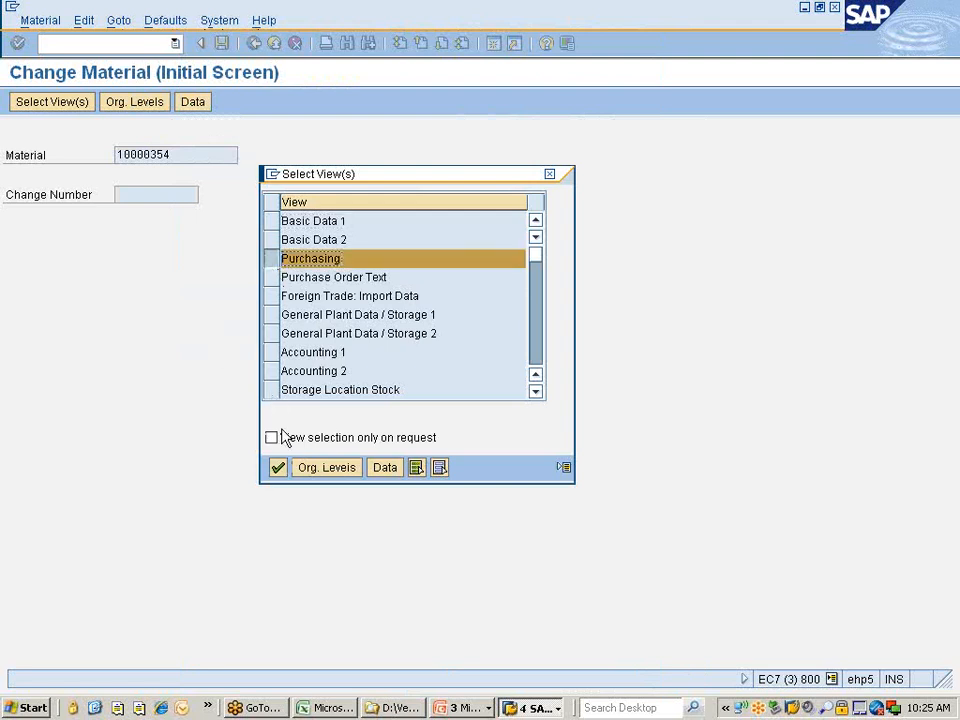
left_click(313, 478)
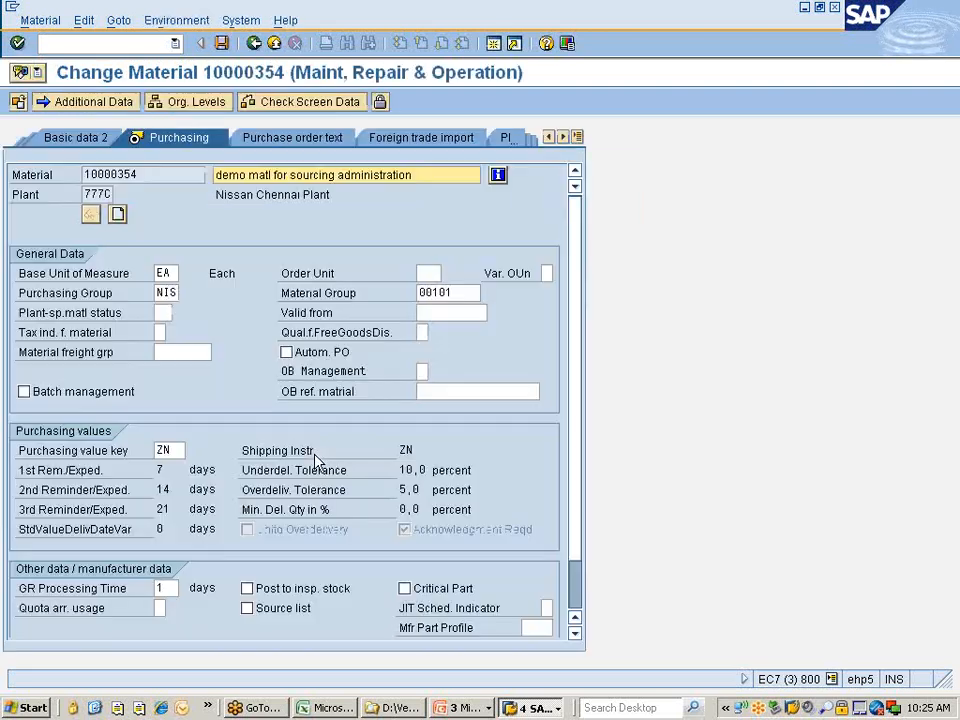
scroll(303, 410, "down", 1)
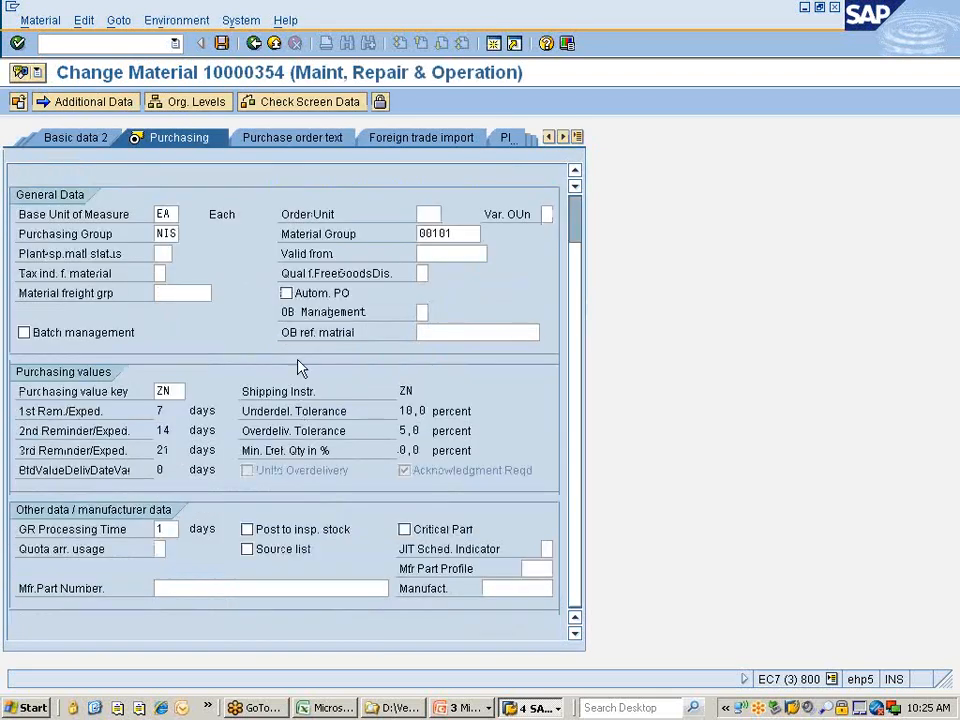
left_click(287, 294)
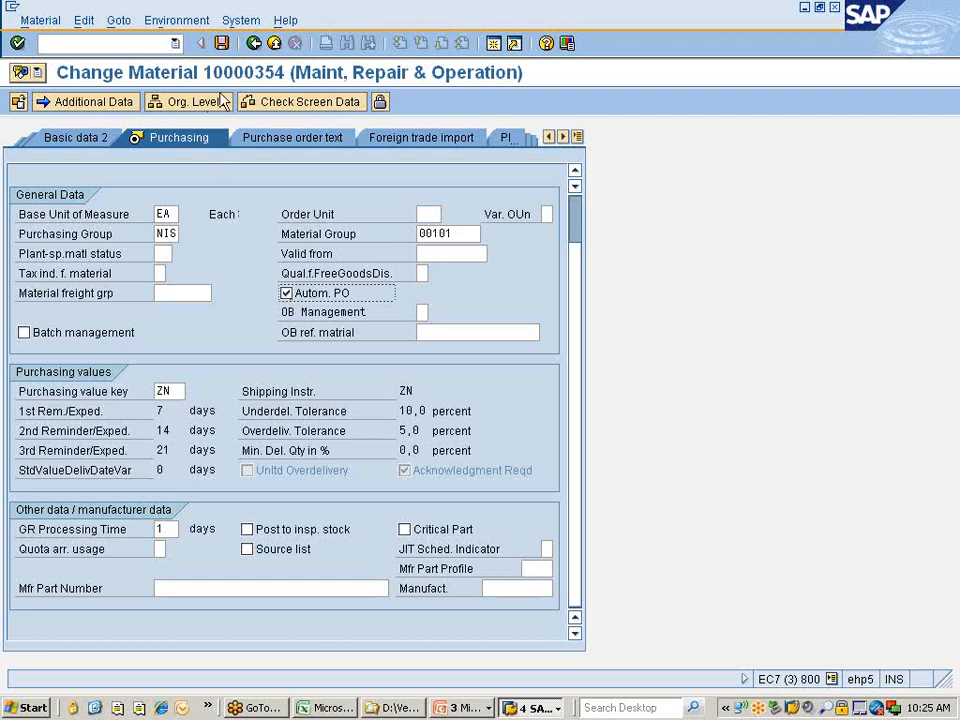
left_click(222, 43)
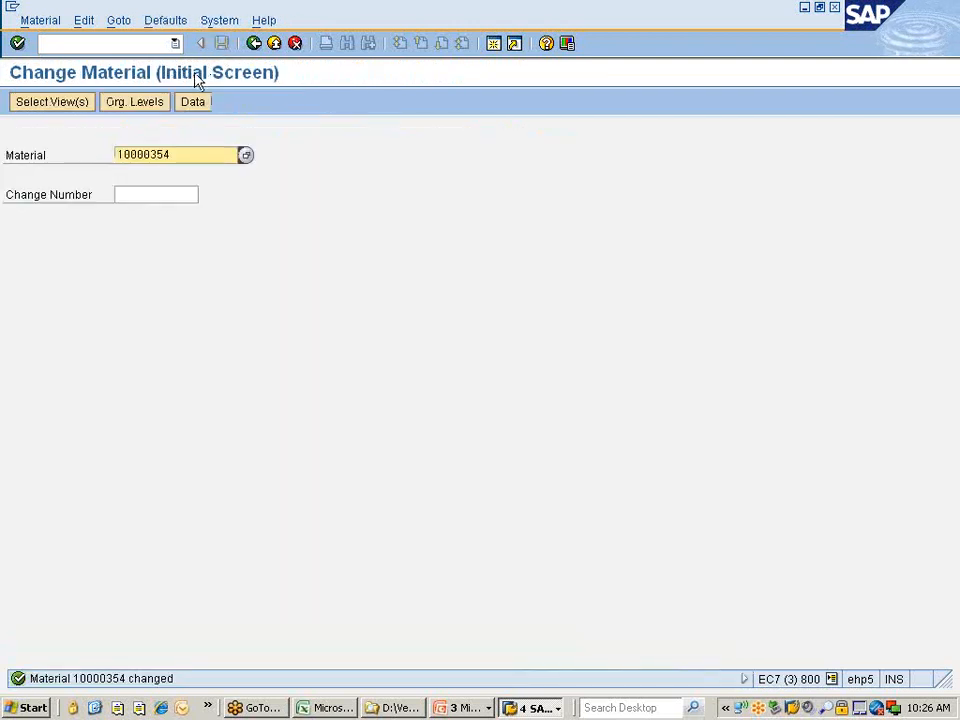
left_click(100, 43)
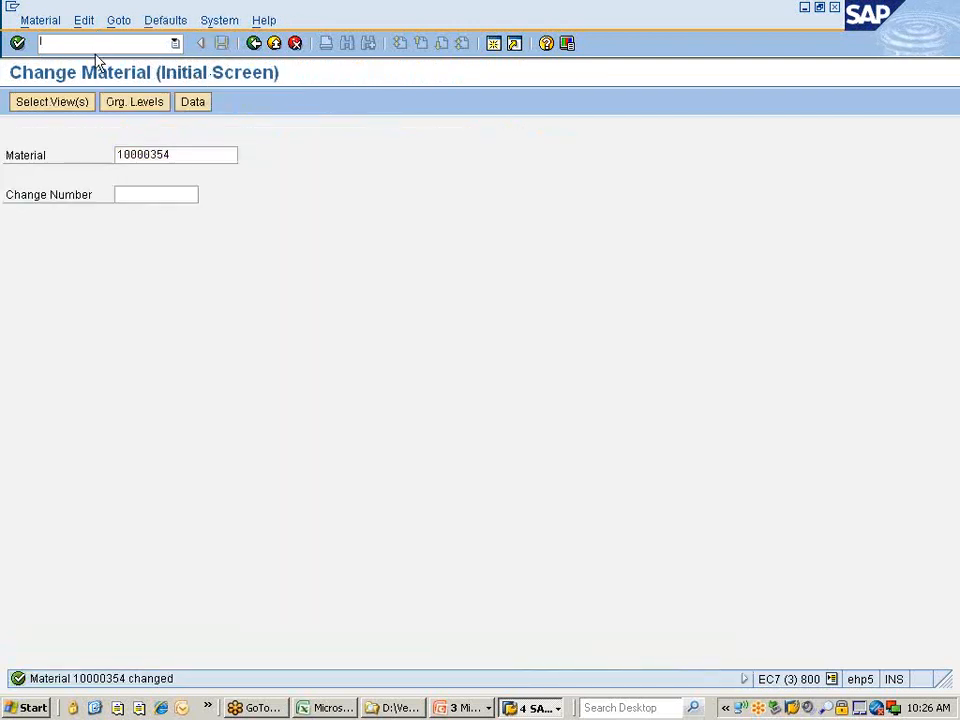
Start the vendor change transaction with /nXK02.
left_click(184, 159)
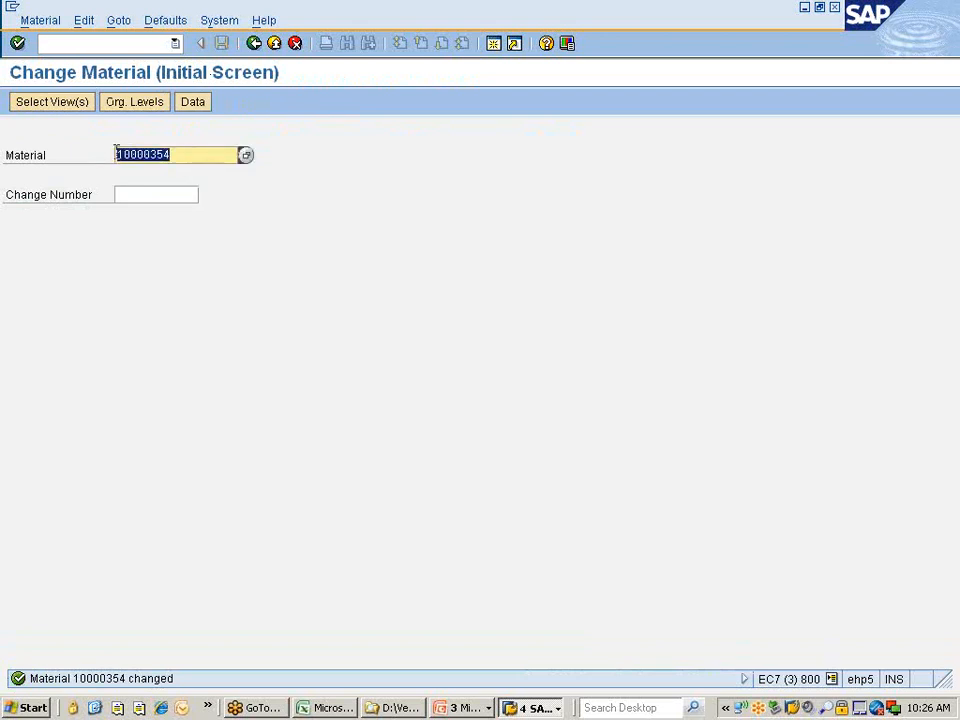
left_click(111, 43)
type("/n")
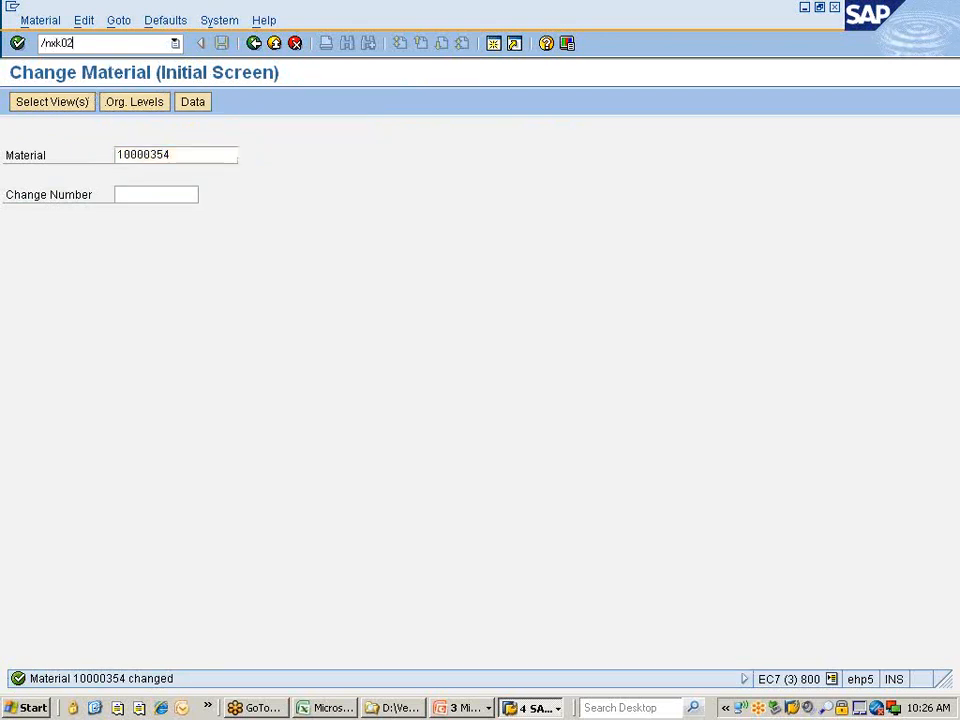
type("xk02")
key("Return")
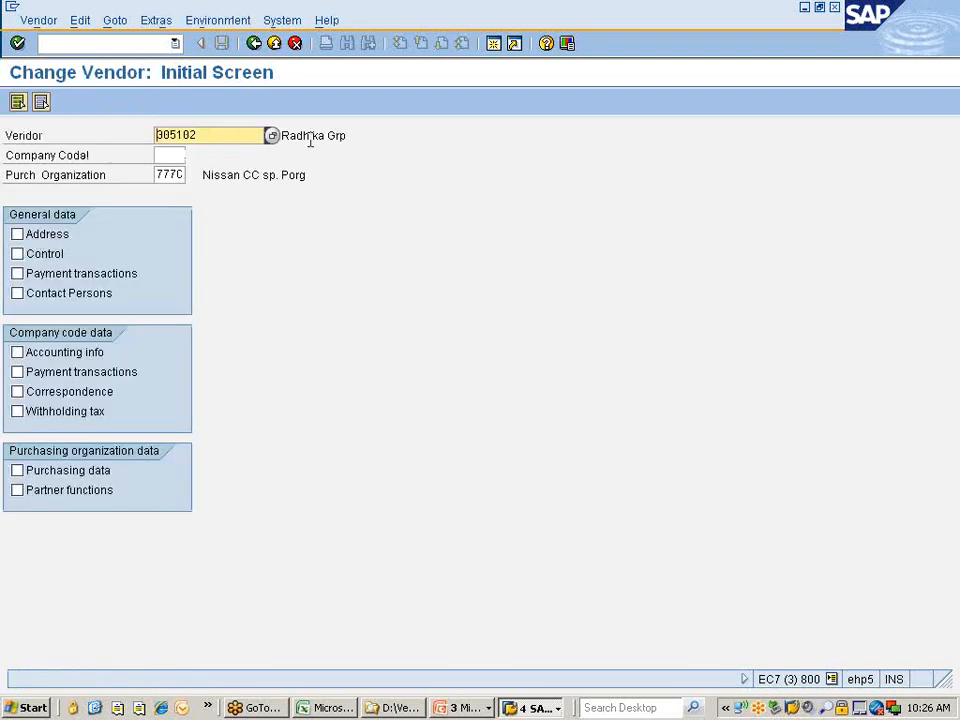
Enter company code 7777, tick Purchasing data and open the vendor's purchasing data.
left_click(171, 154)
type("777")
double_click(173, 175)
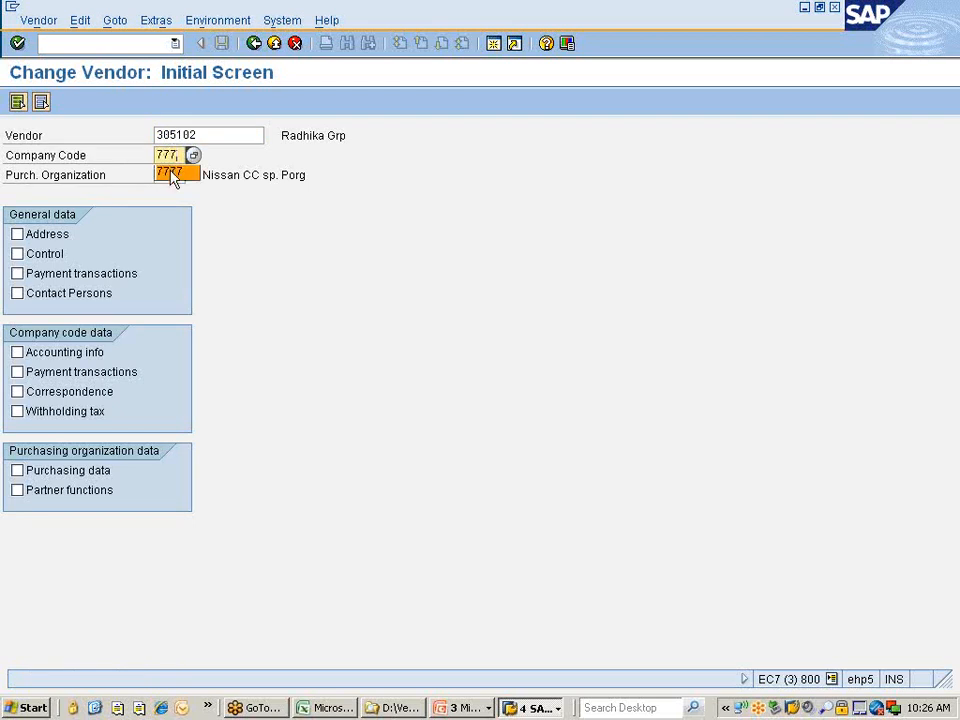
left_click(178, 155)
left_click(237, 159)
left_click(66, 474)
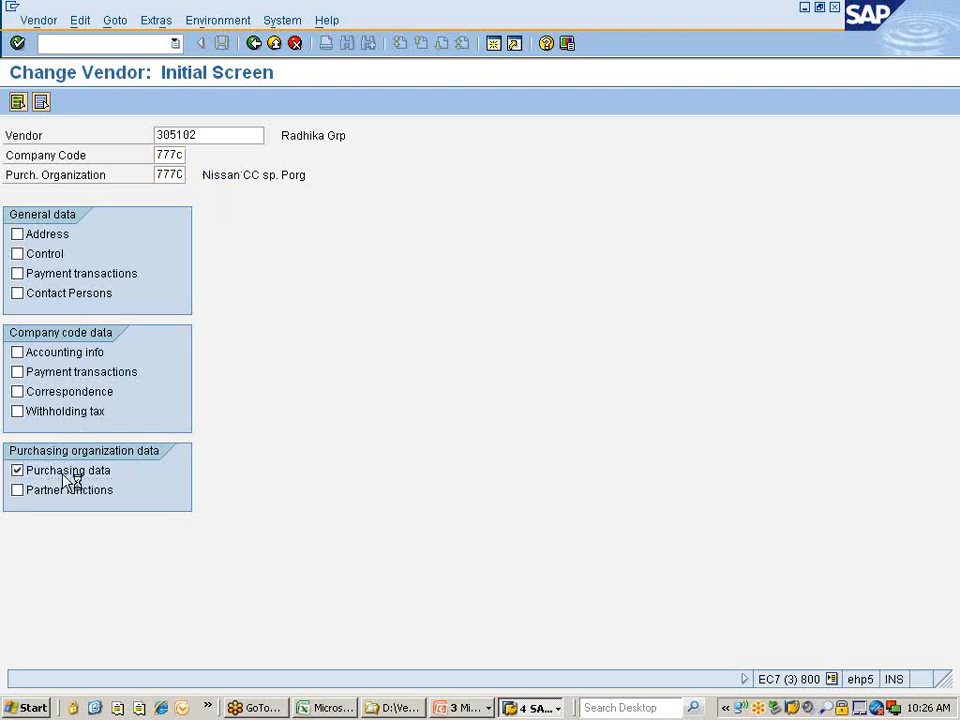
key("Return")
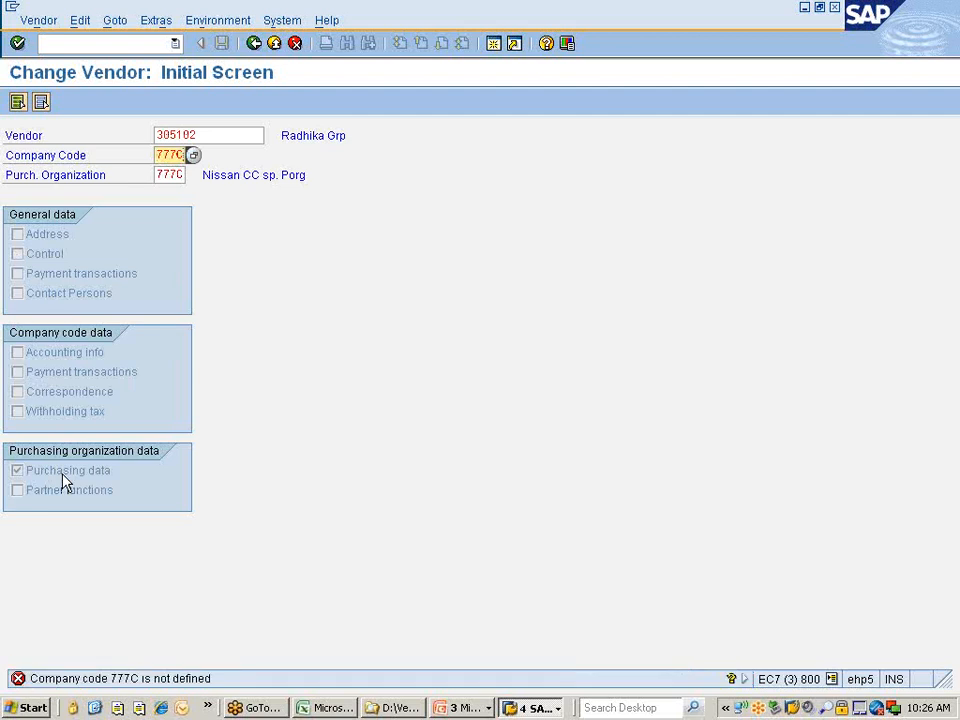
key("BackSpace")
type("7")
key("Return")
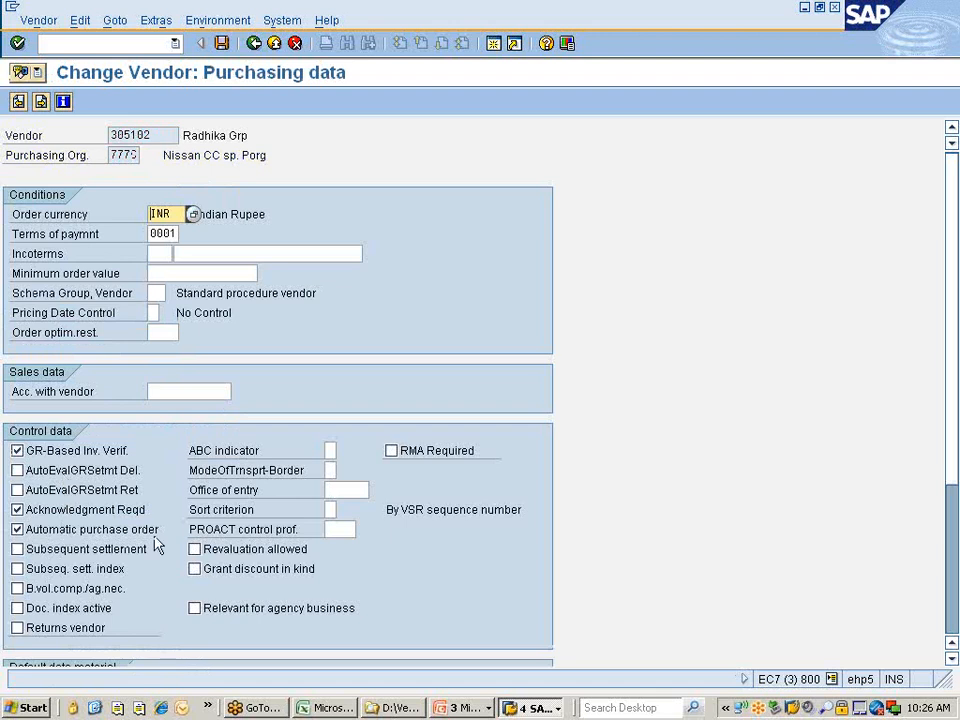
left_click(335, 708)
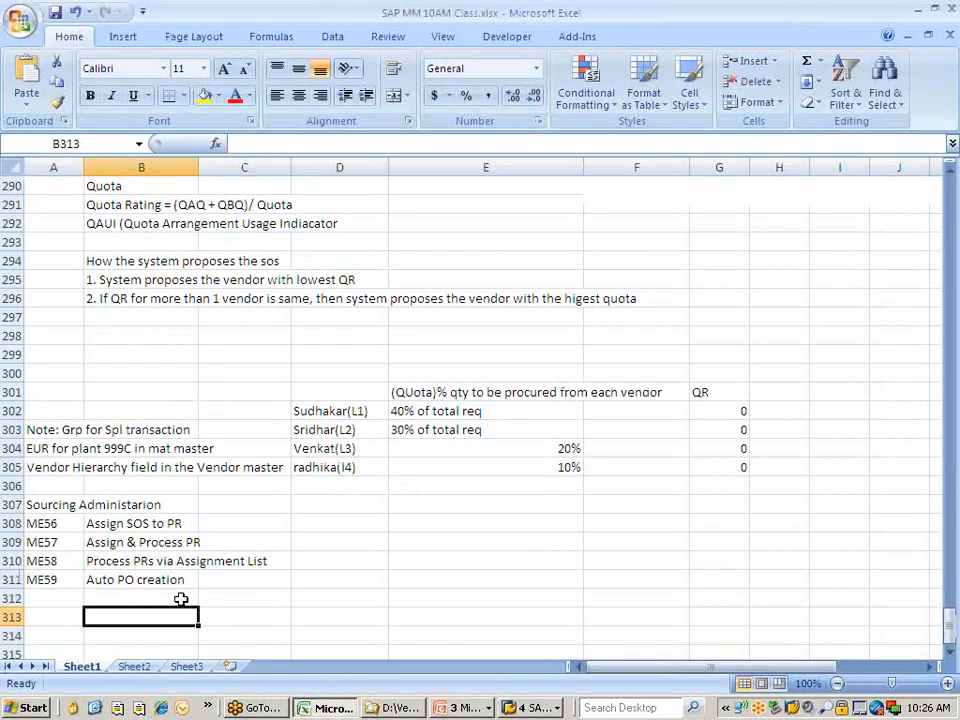
Add the heading 'Prerequisites' and item '1. Auto PO ind in MM and Vend Master'.
left_click(230, 582)
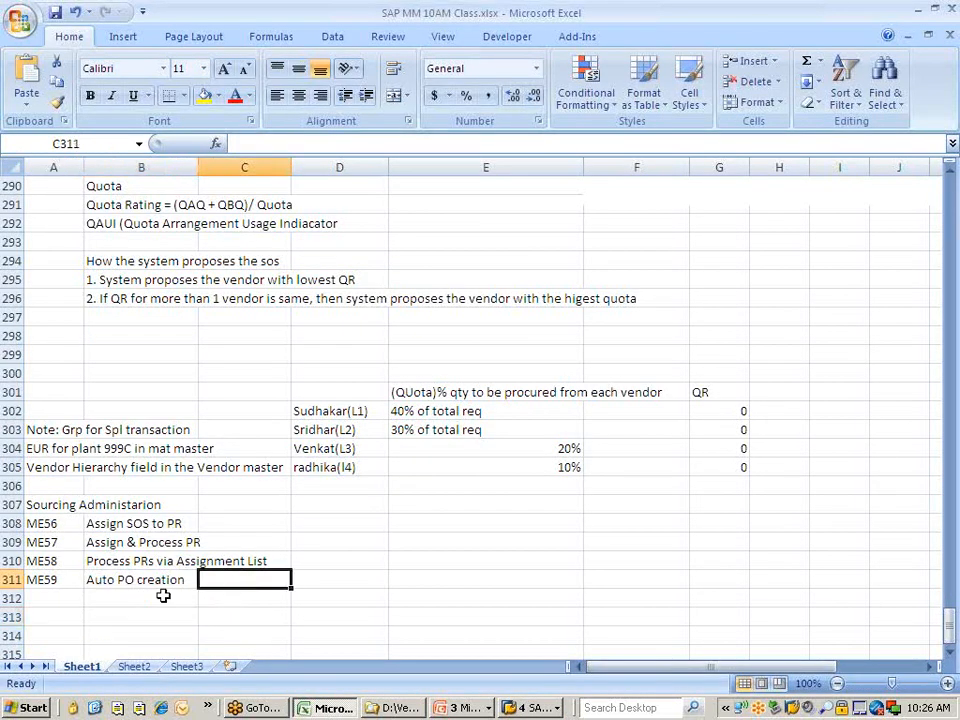
left_click(126, 599)
type("Pre")
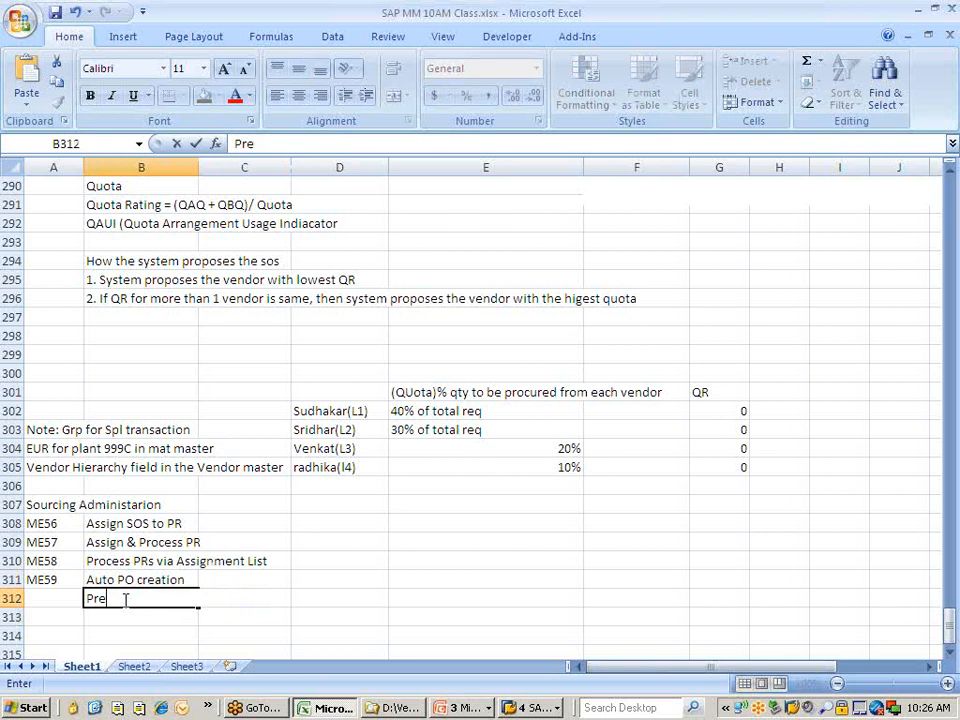
type("requisites")
key("Return")
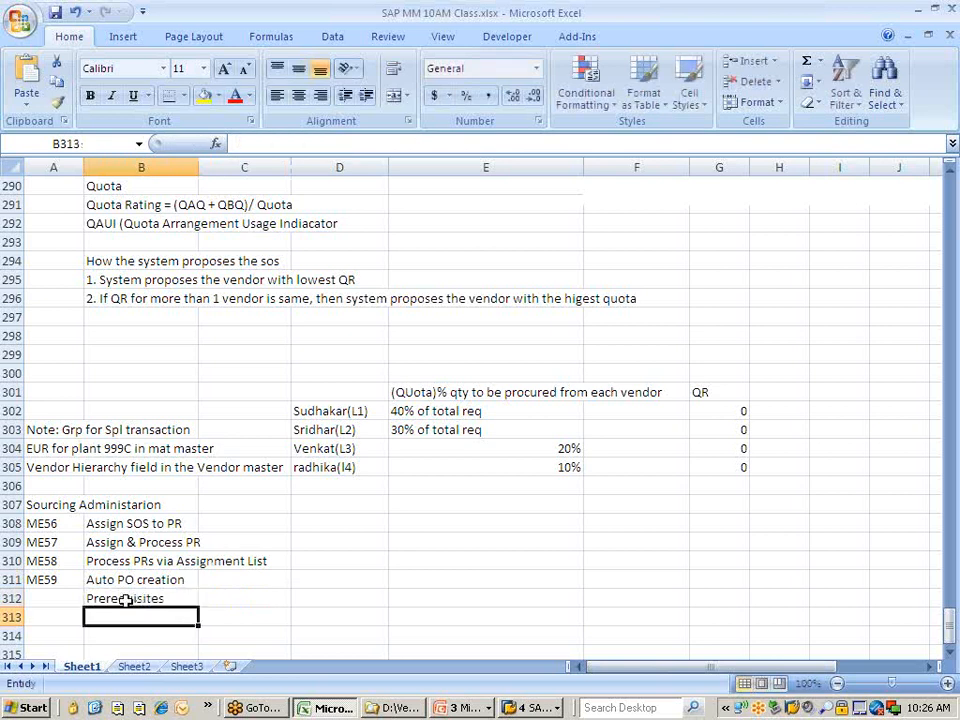
type("1.")
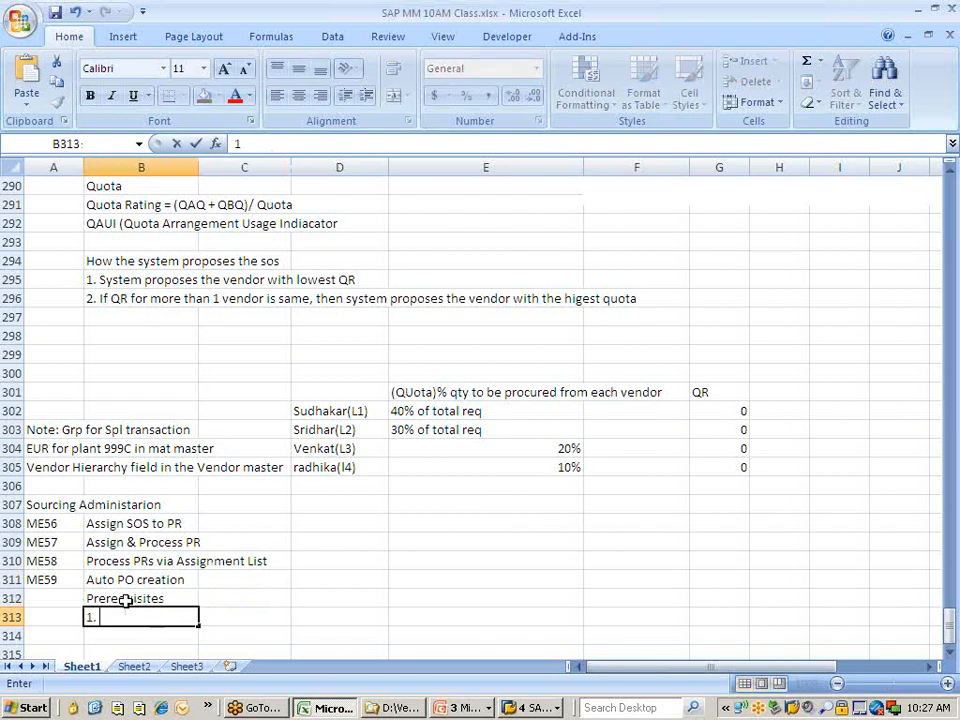
type(" Auto PO ind")
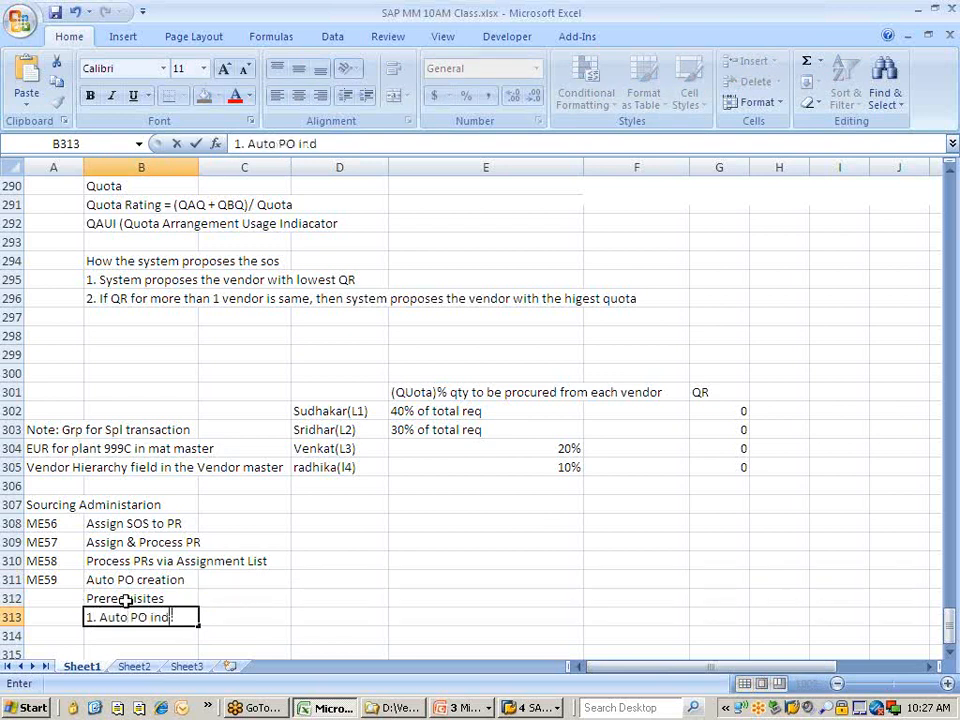
type(" in MM and")
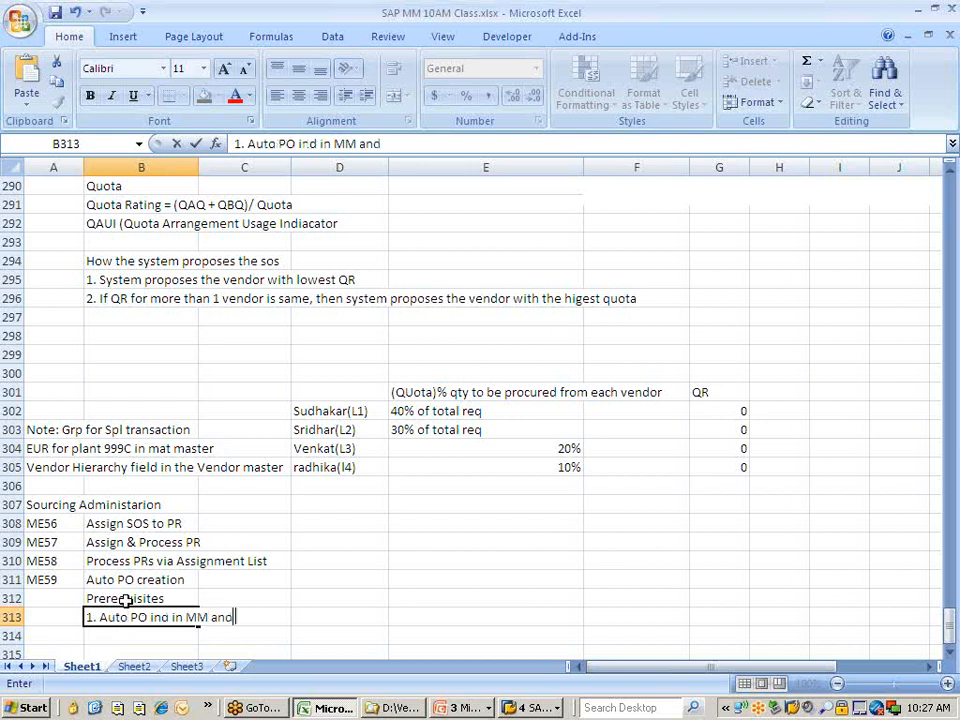
type(" Vend Master")
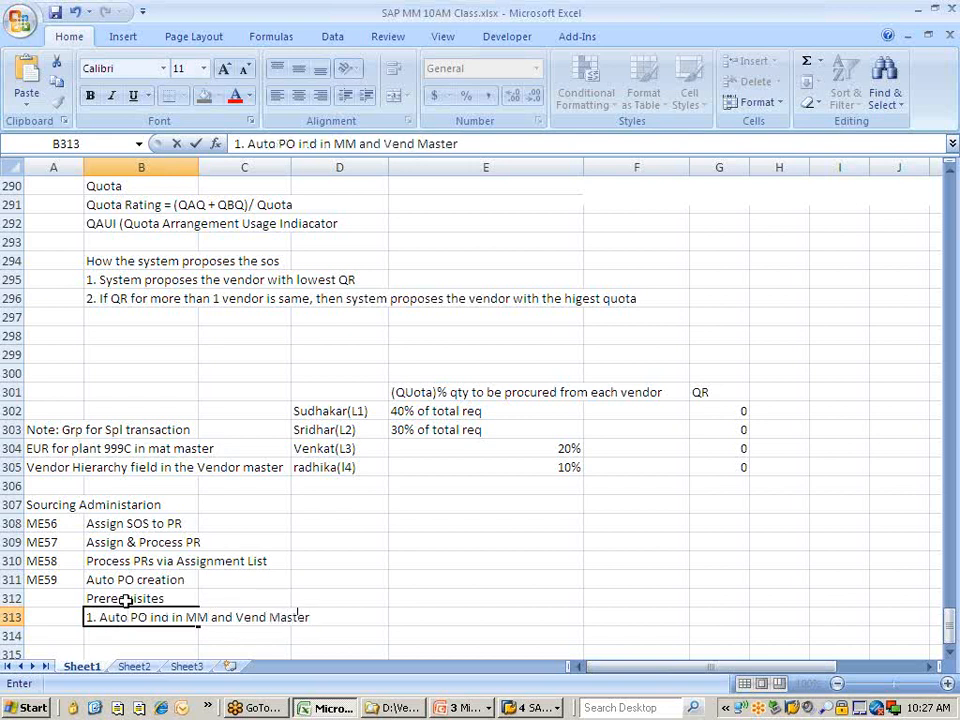
Add item 2: info record created with Auto Ind for the material & vendor combination.
left_click(105, 636)
type("2")
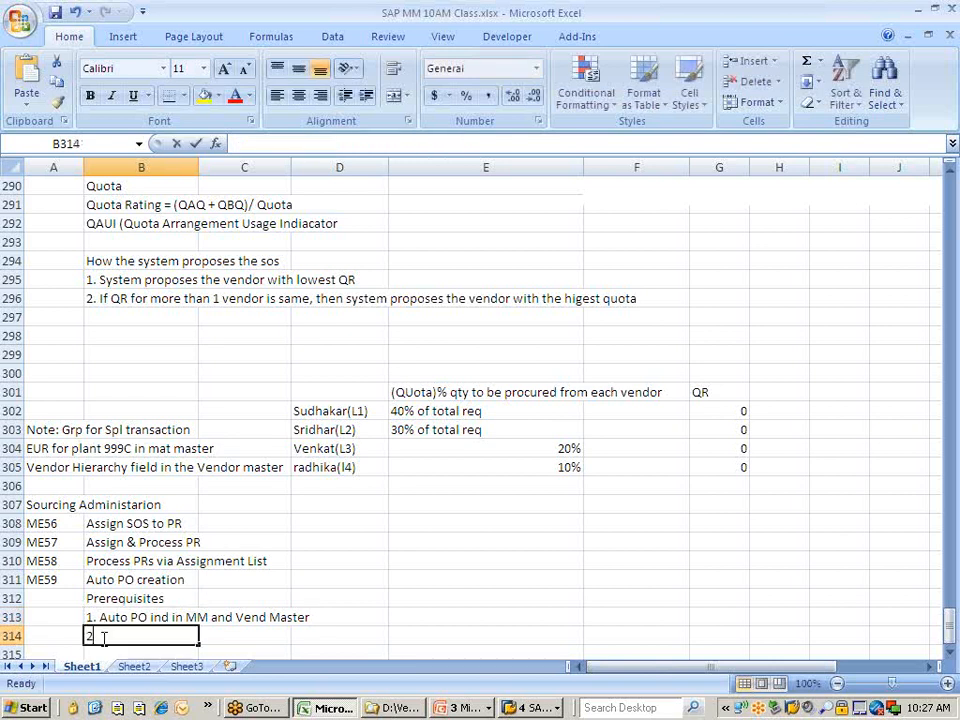
type(". In")
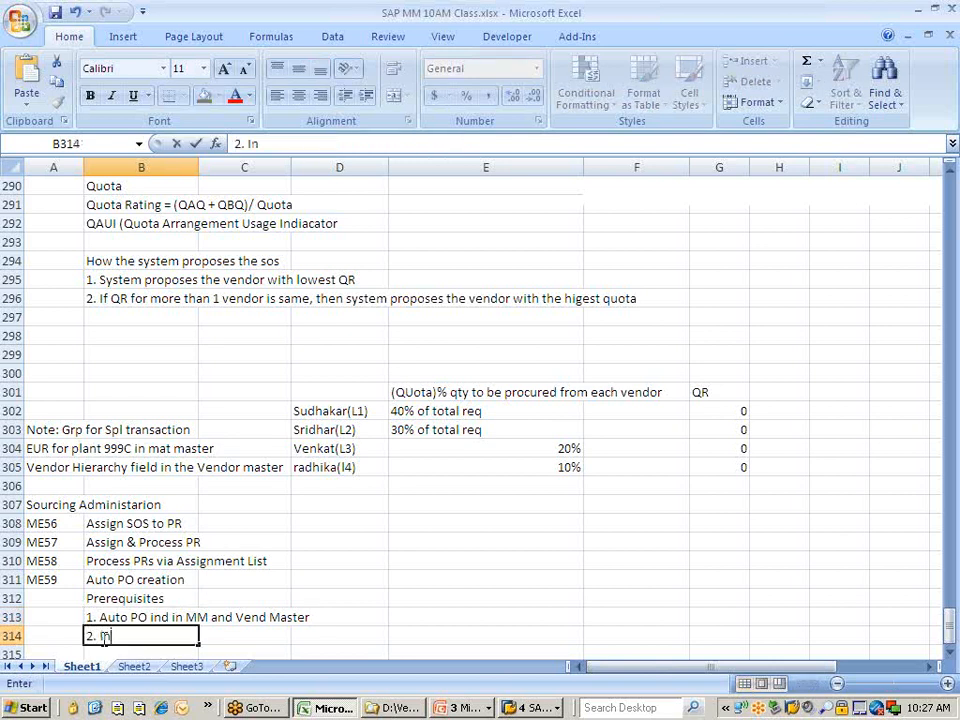
type("fo rec sho")
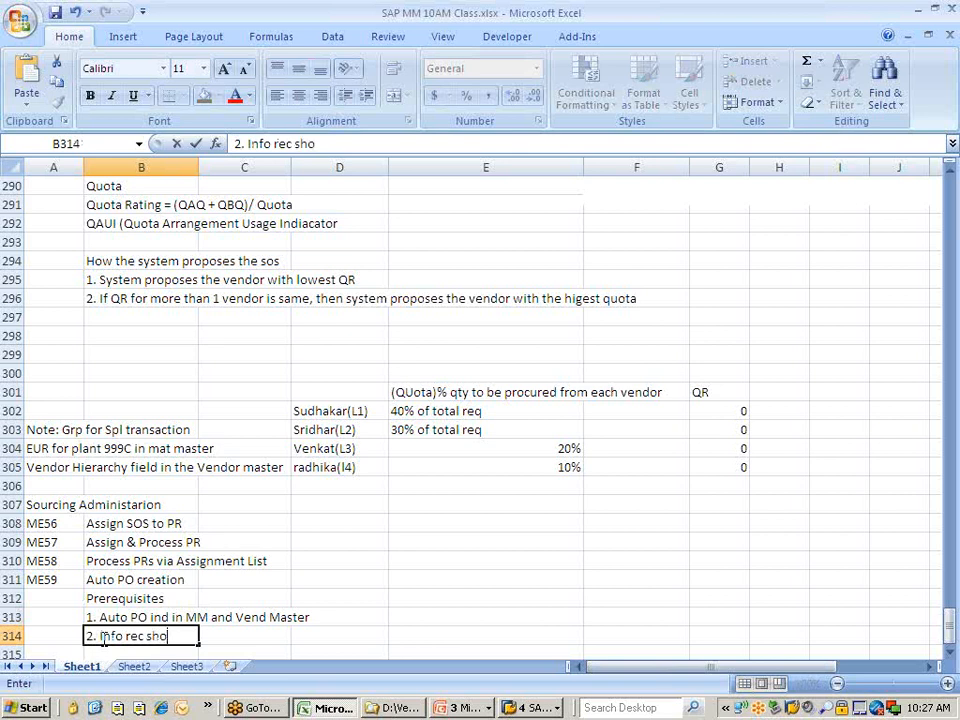
type("uld be")
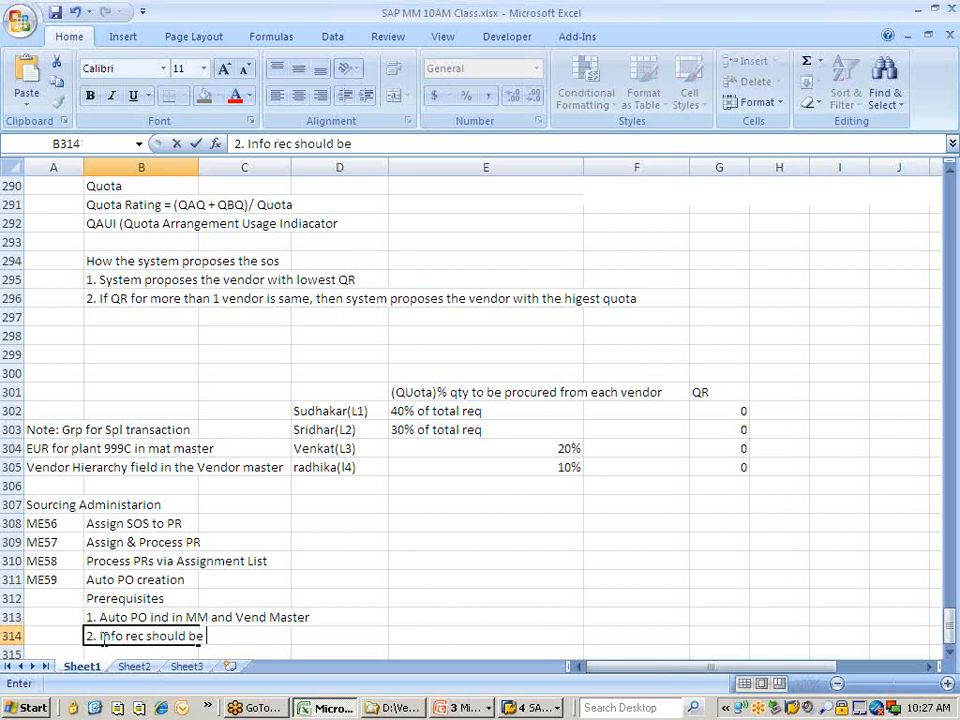
key("BackSpace")
key("BackSpace")
type("have been")
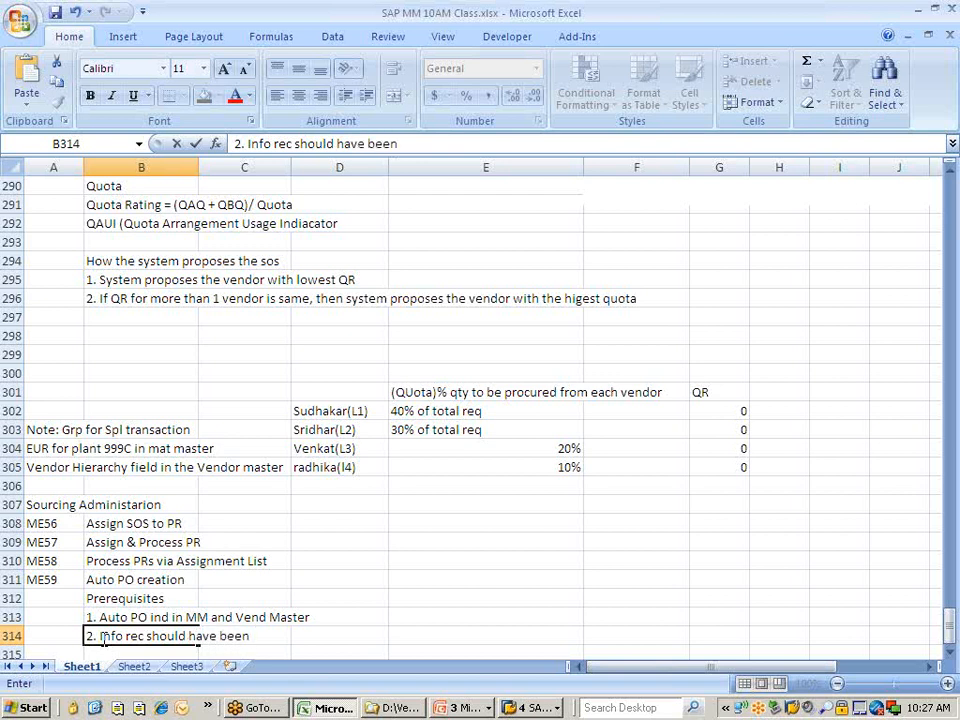
type(" created")
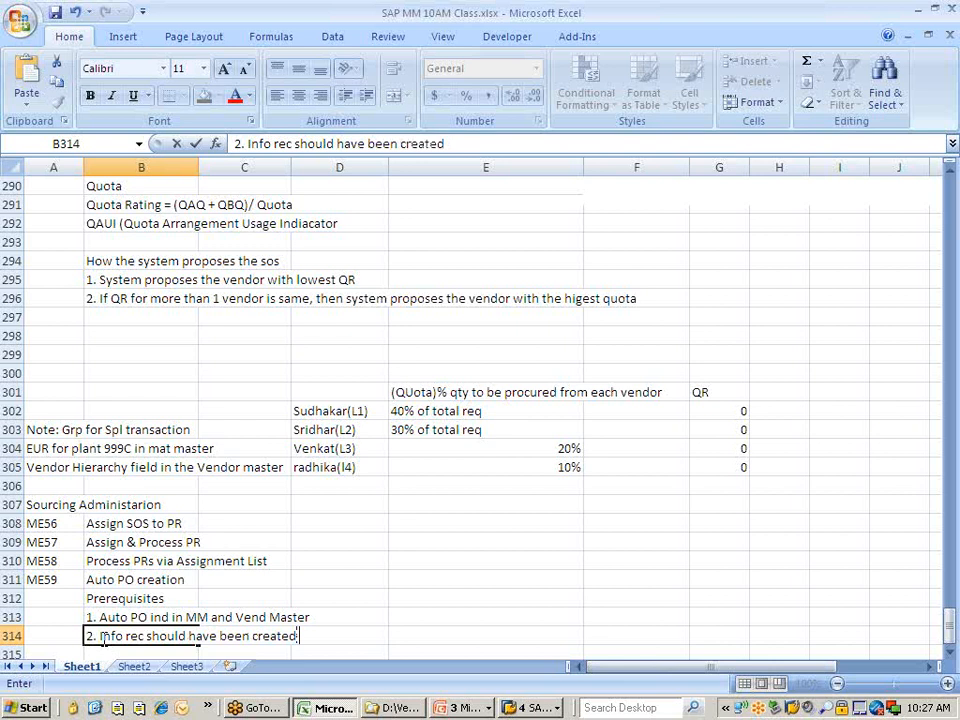
type(" with Auto Ind")
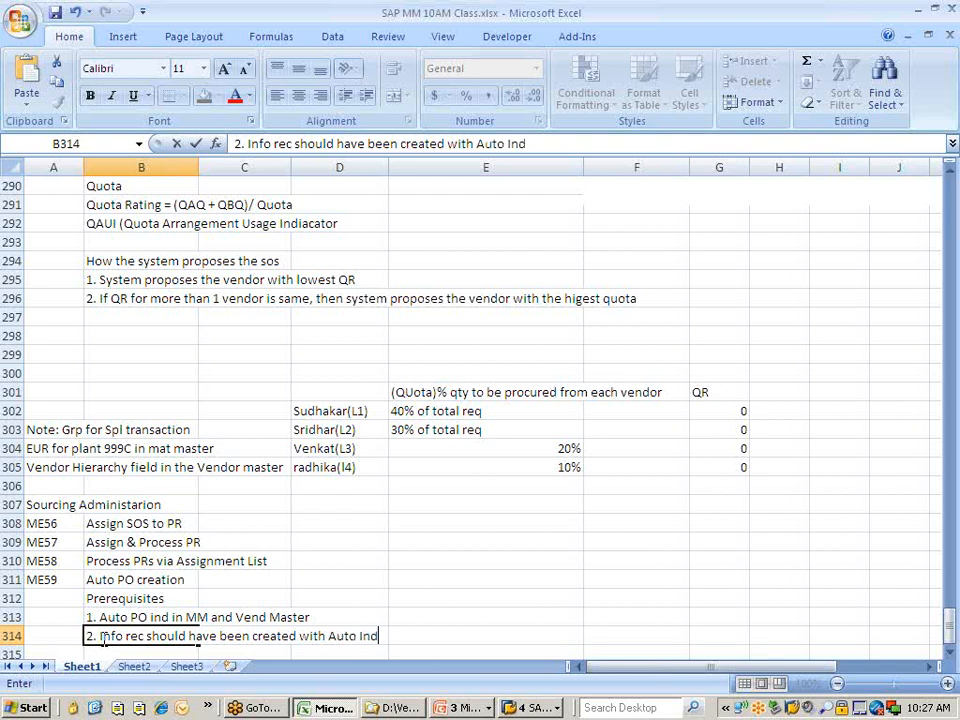
type(" maintai")
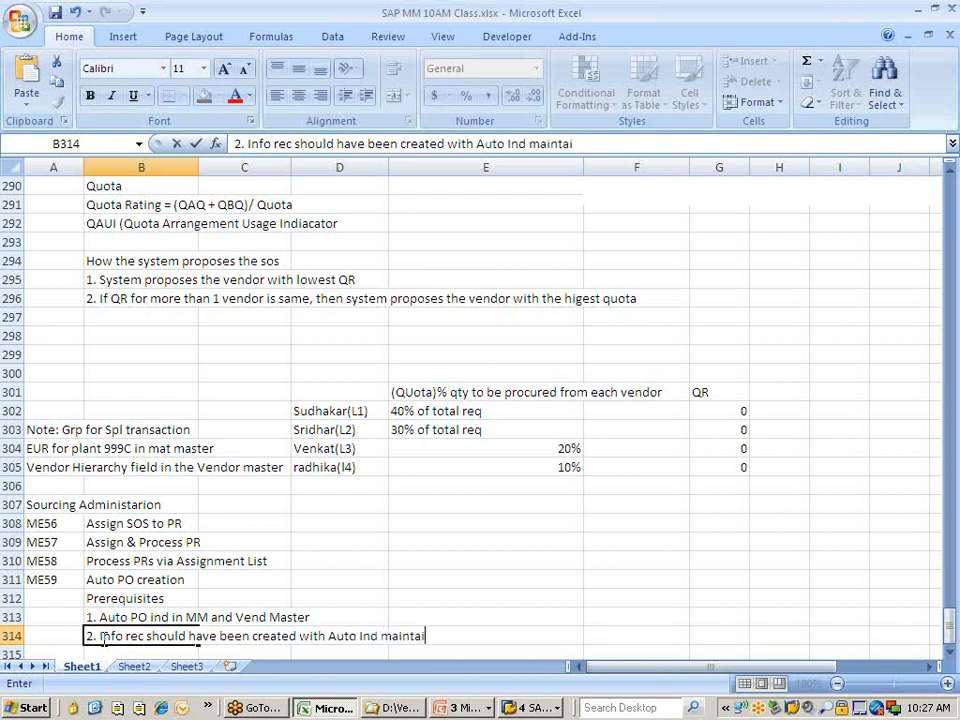
type("ned for t")
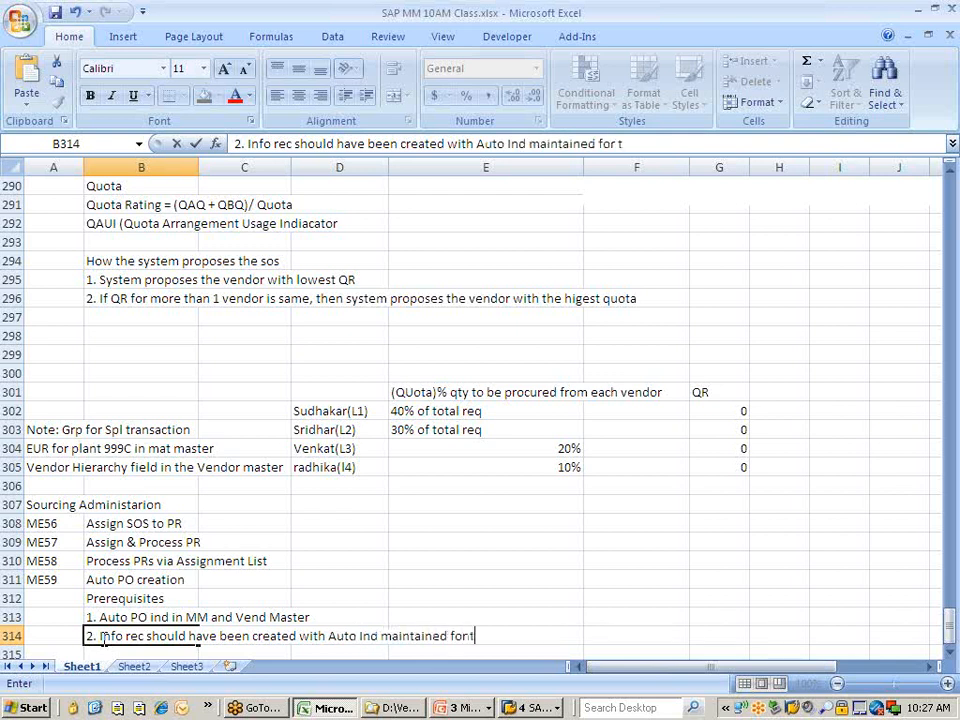
type("he matl ")
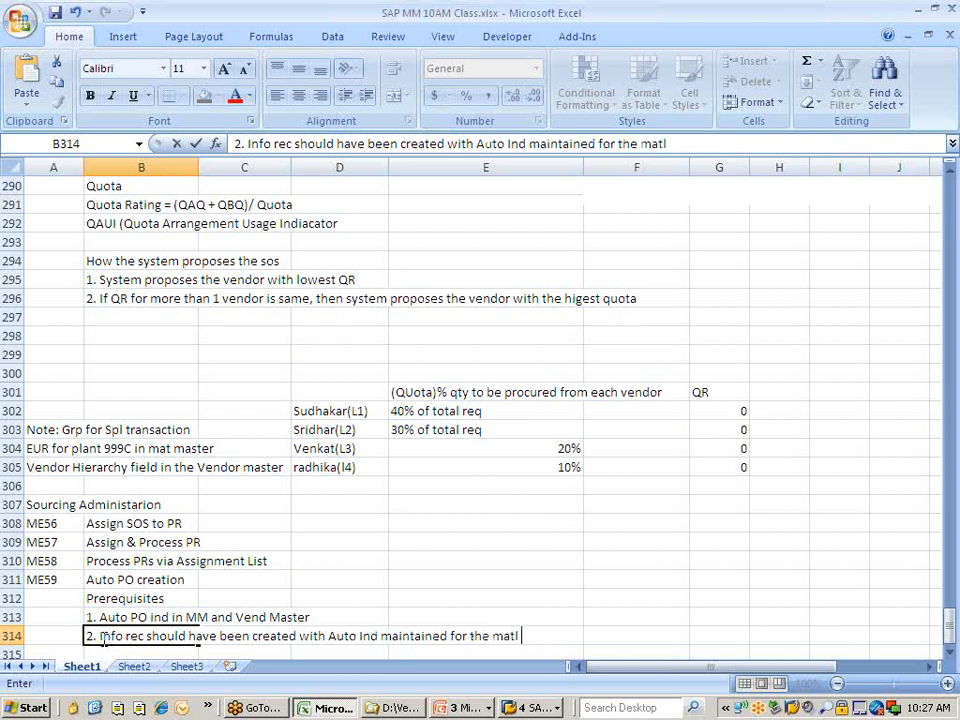
type("& ven")
type("d comb")
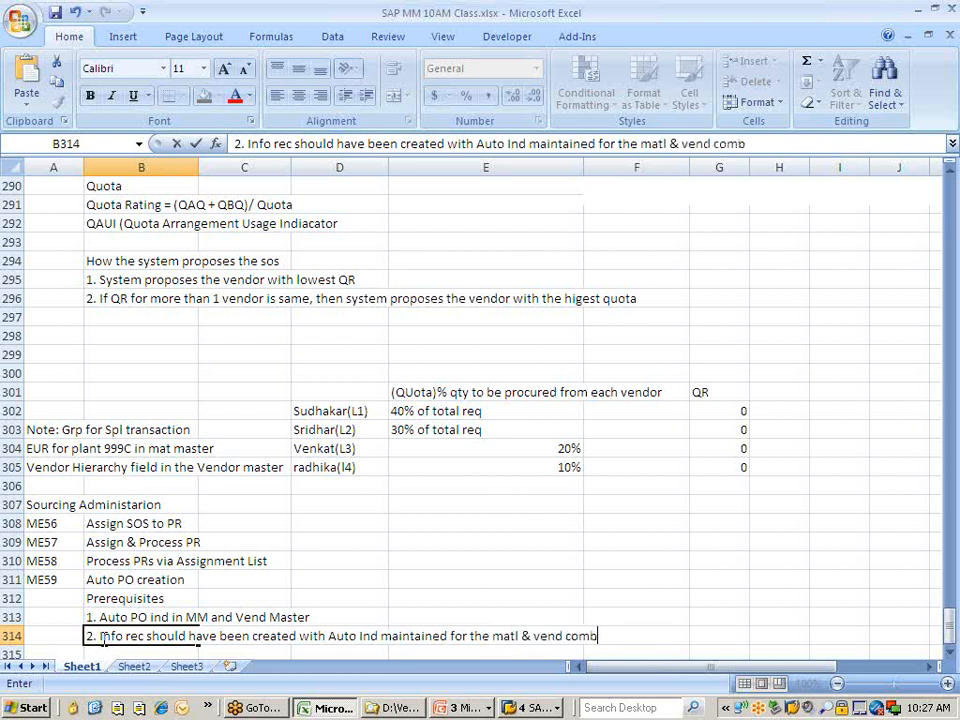
type("ination")
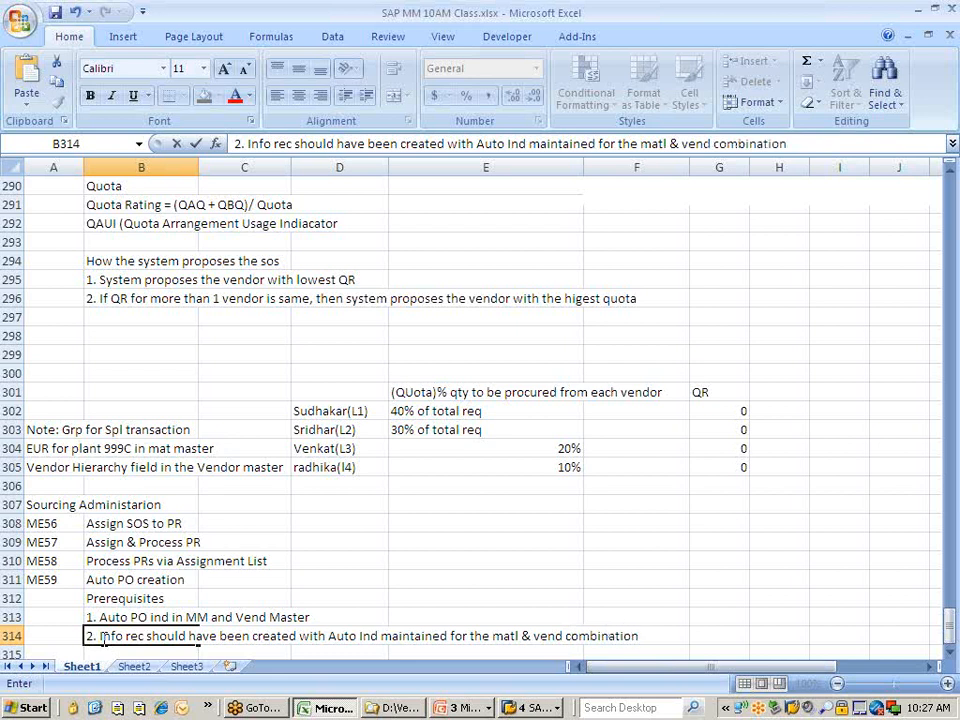
scroll(236, 621, "down", 3)
left_click(176, 583)
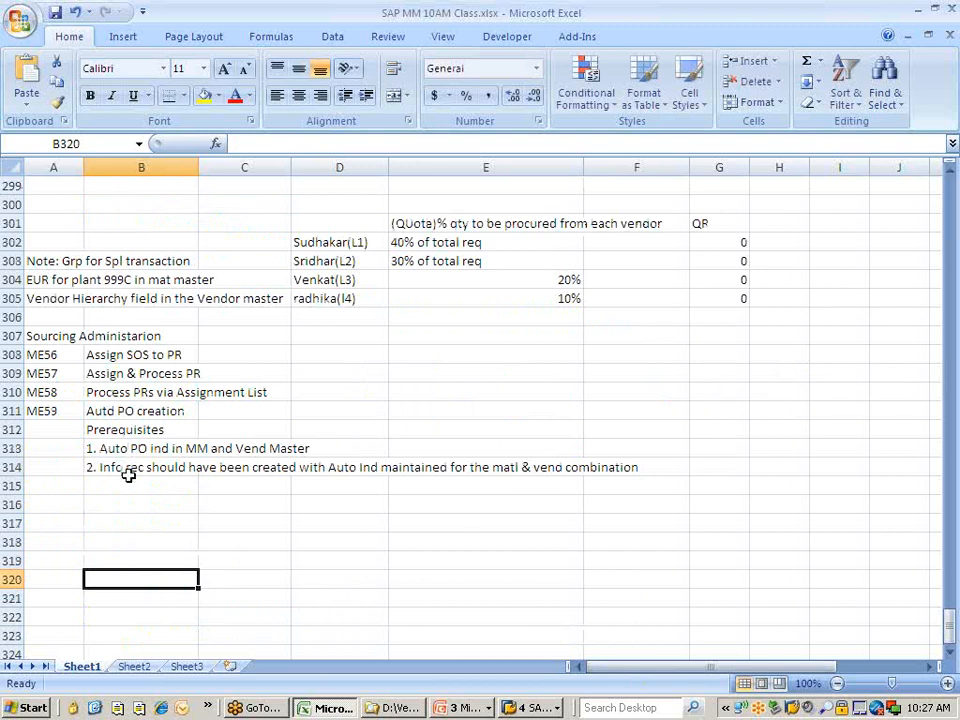
key("alt+Tab")
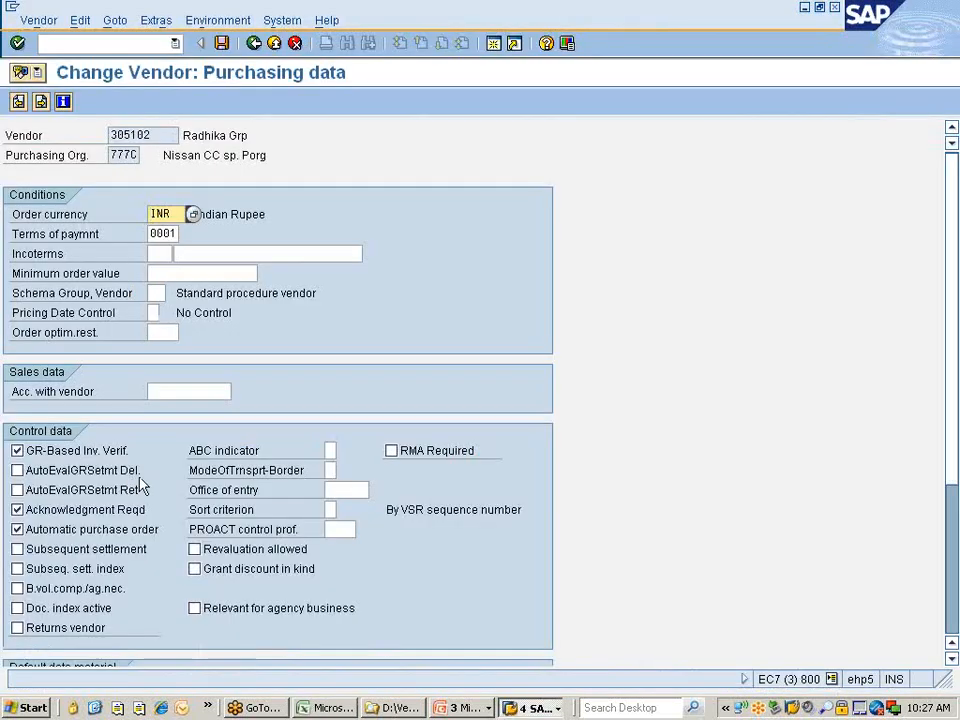
left_click(131, 43)
type("/")
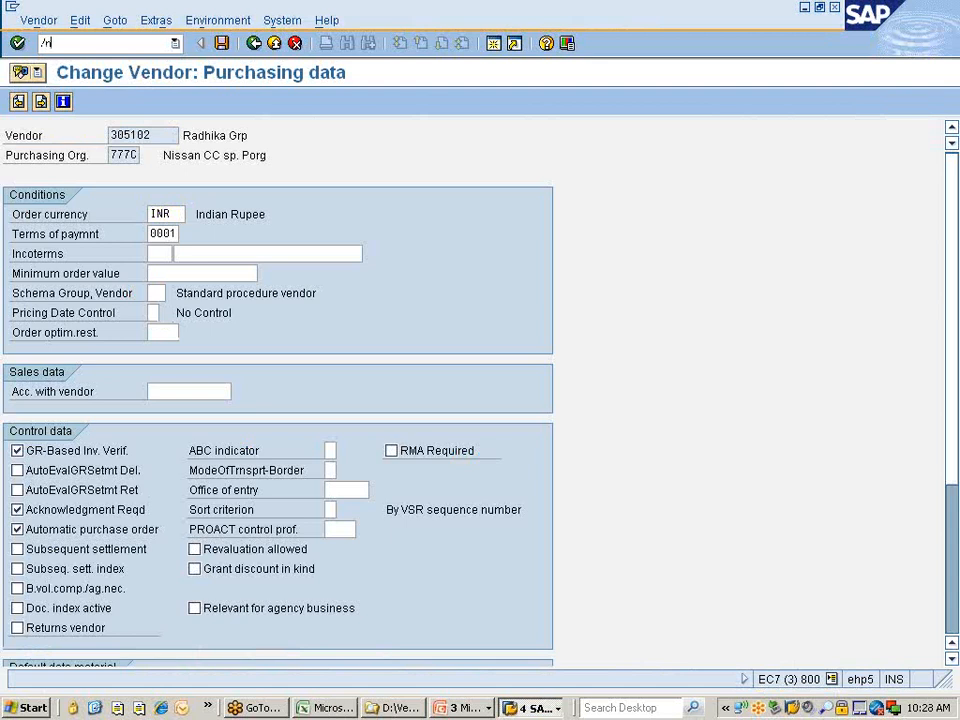
type("nme12")
key("Return")
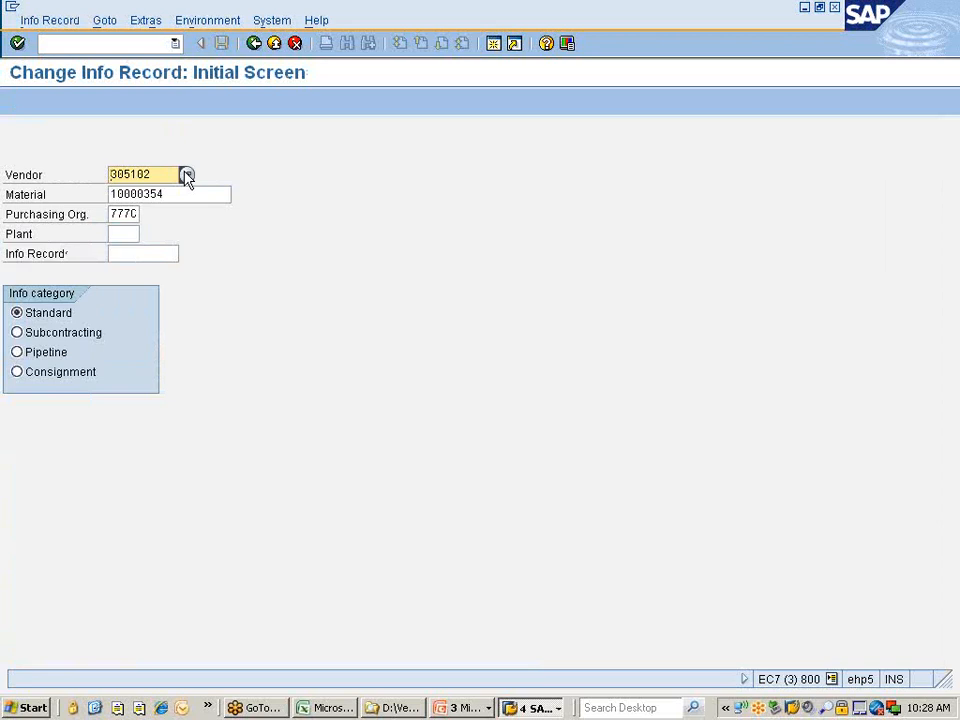
key("Return")
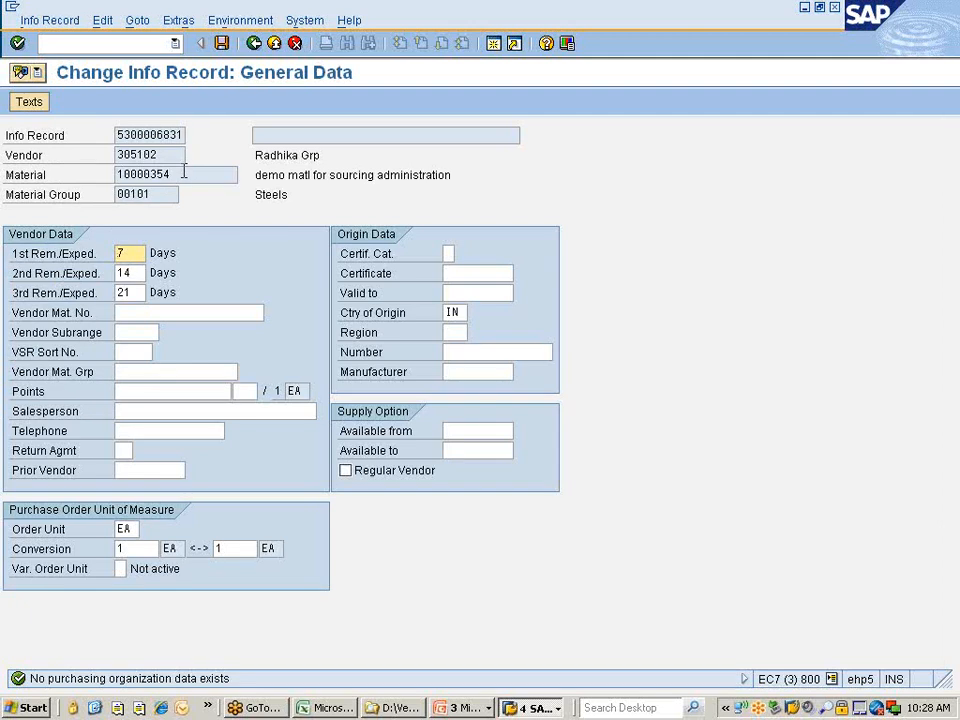
key("Return")
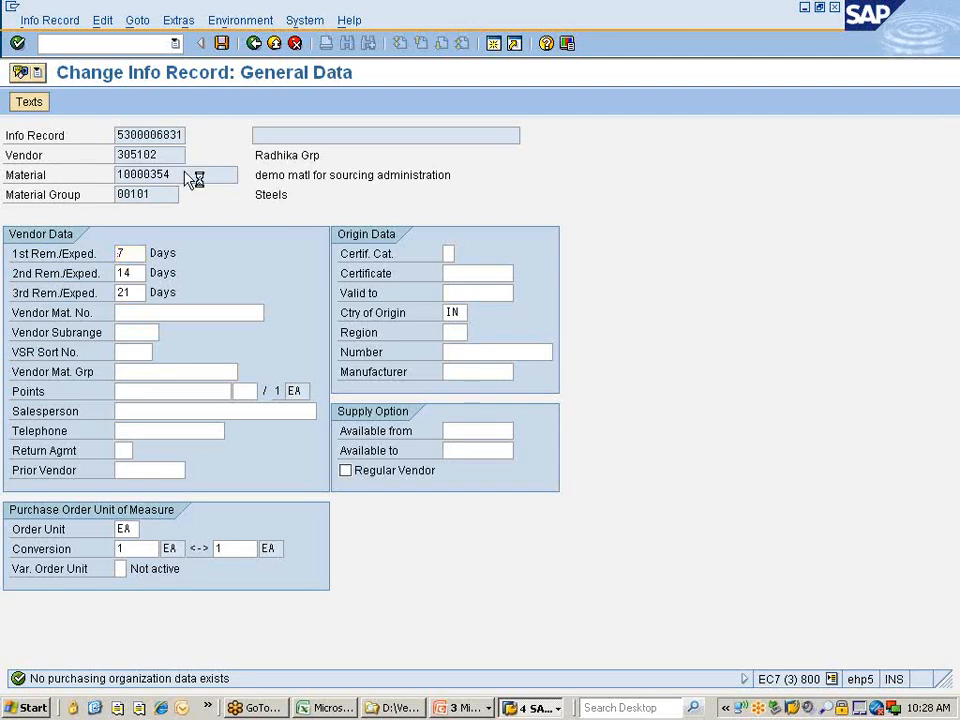
key("Return")
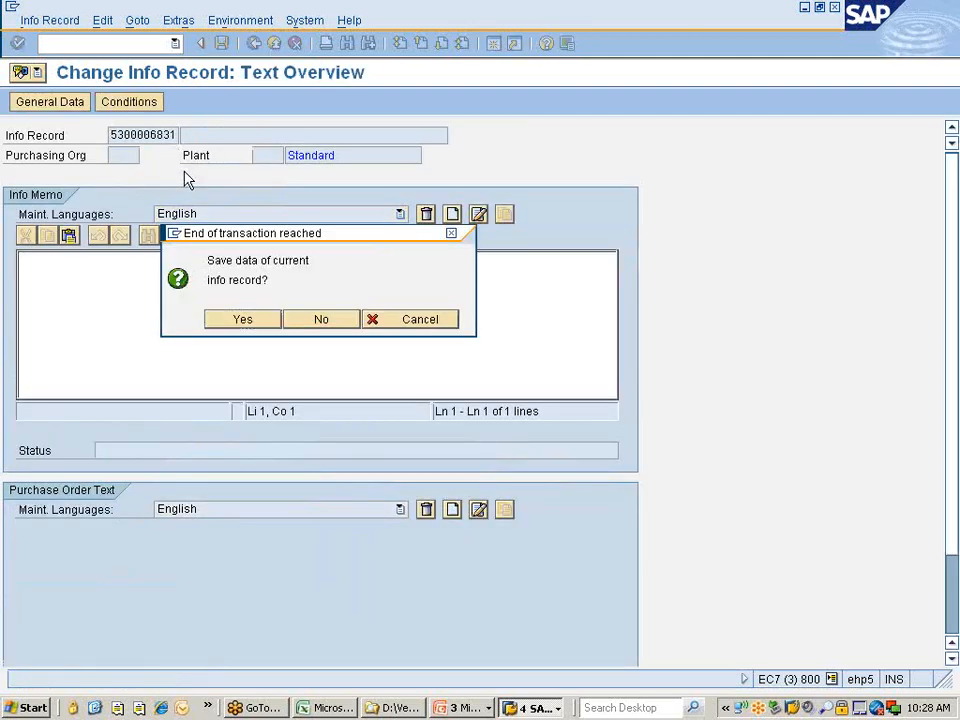
key("Return")
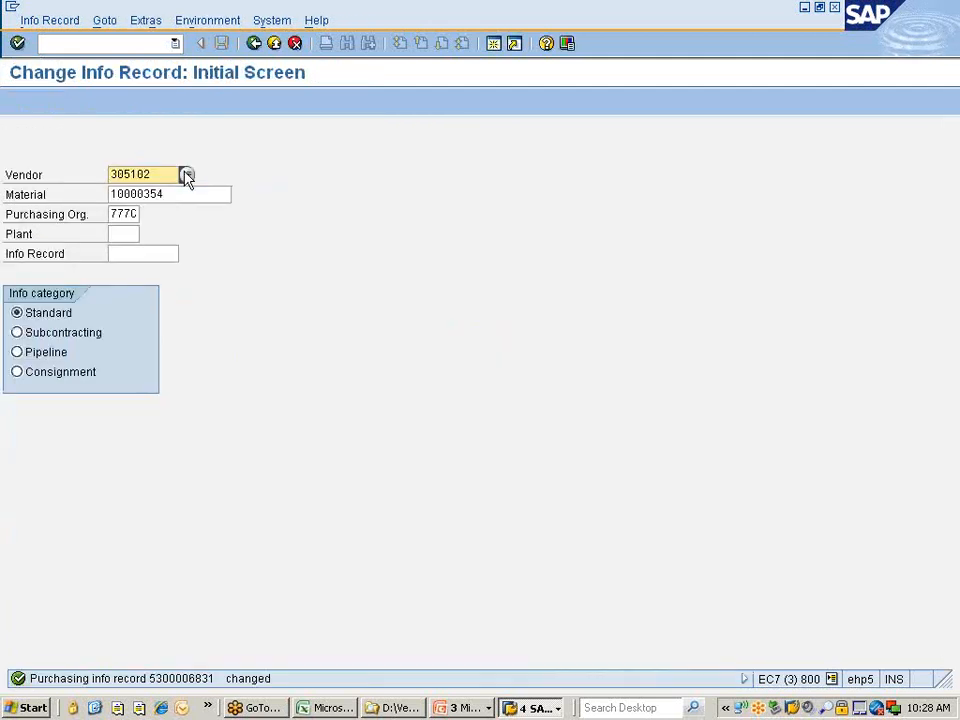
key("Tab")
key("Tab")
key("Tab")
Open the info record for plant 777C, review Purch. Org. Data 1, and save to leave.
type("777c")
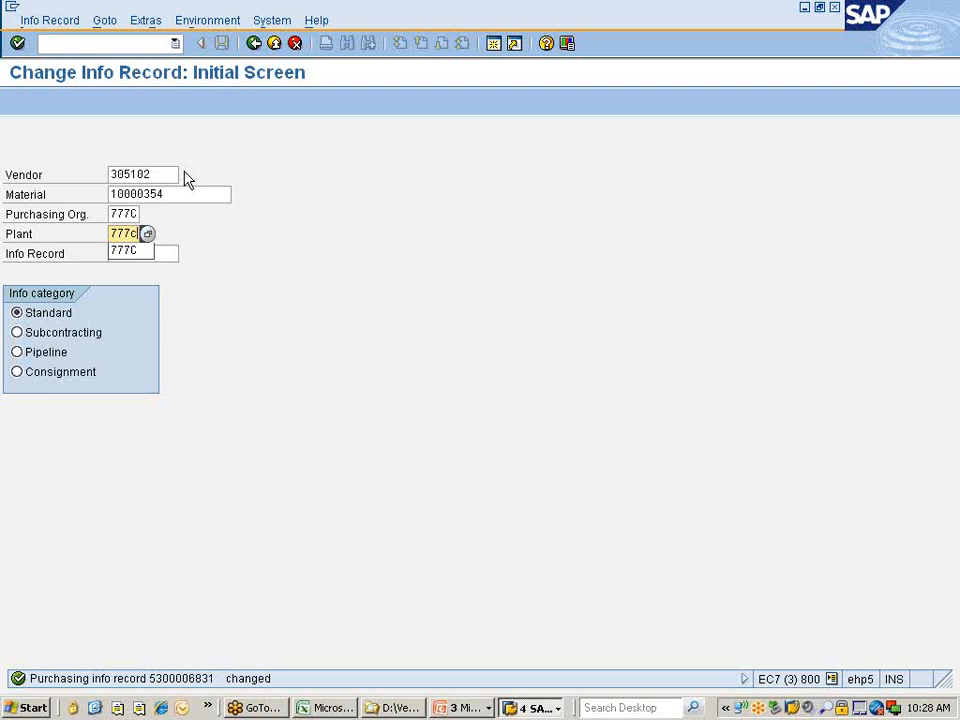
key("Return")
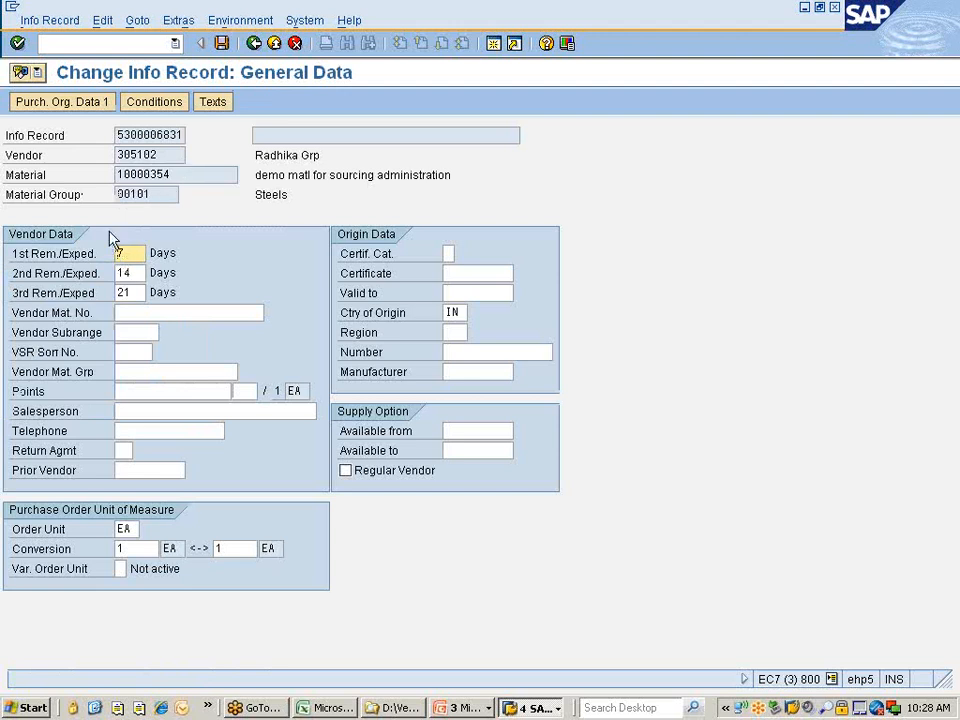
left_click(80, 104)
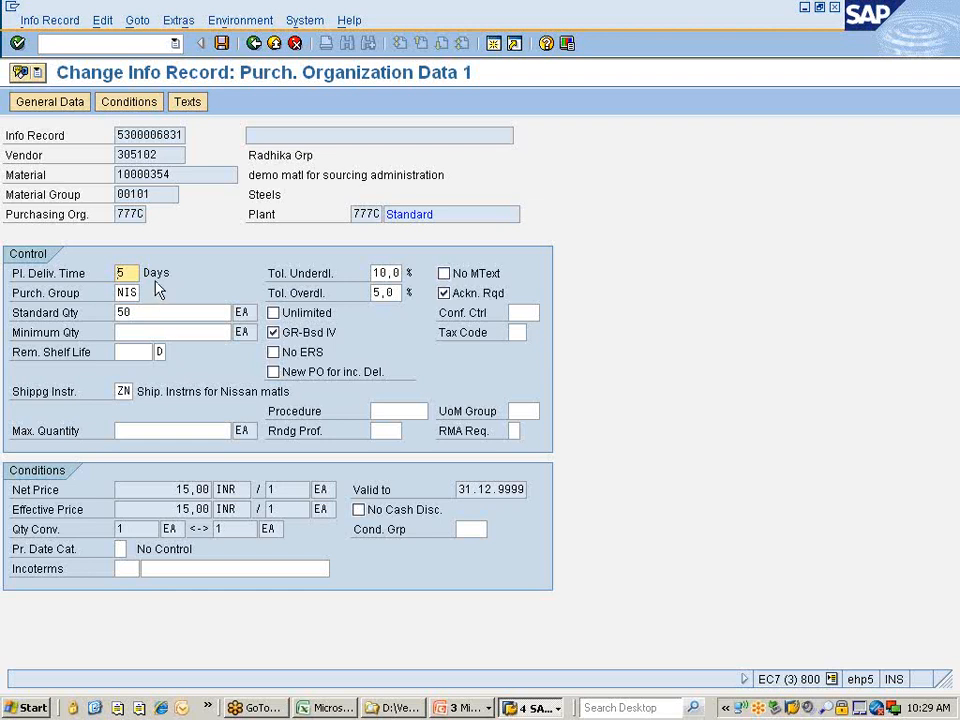
left_click(222, 42)
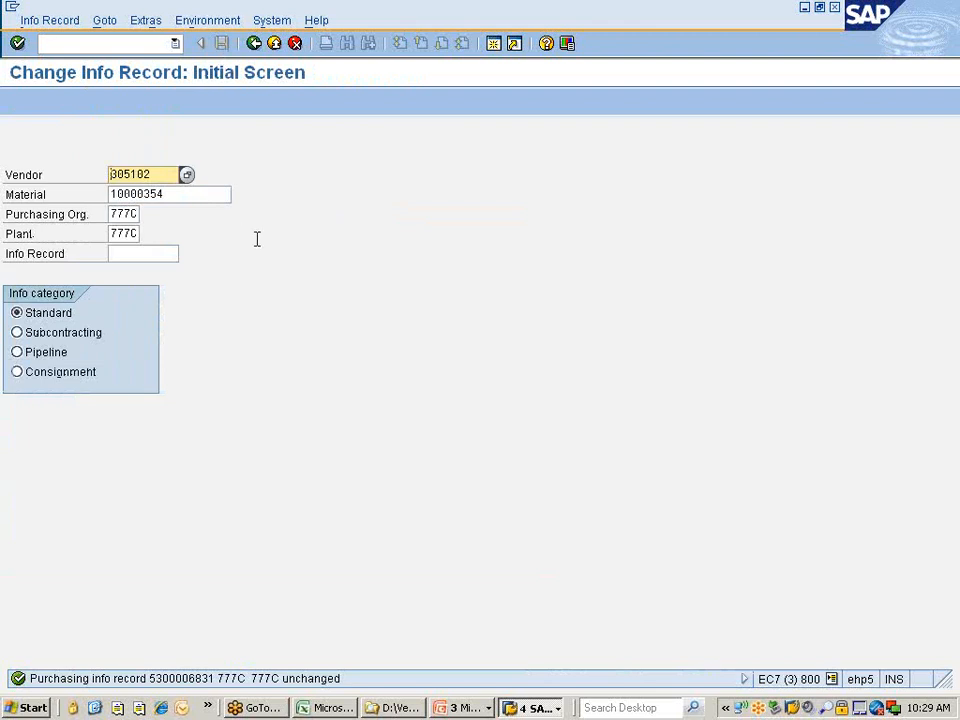
Switch to the ME59N window and reopen ME59N from SAP Easy Access.
left_click(532, 708)
left_click(549, 667)
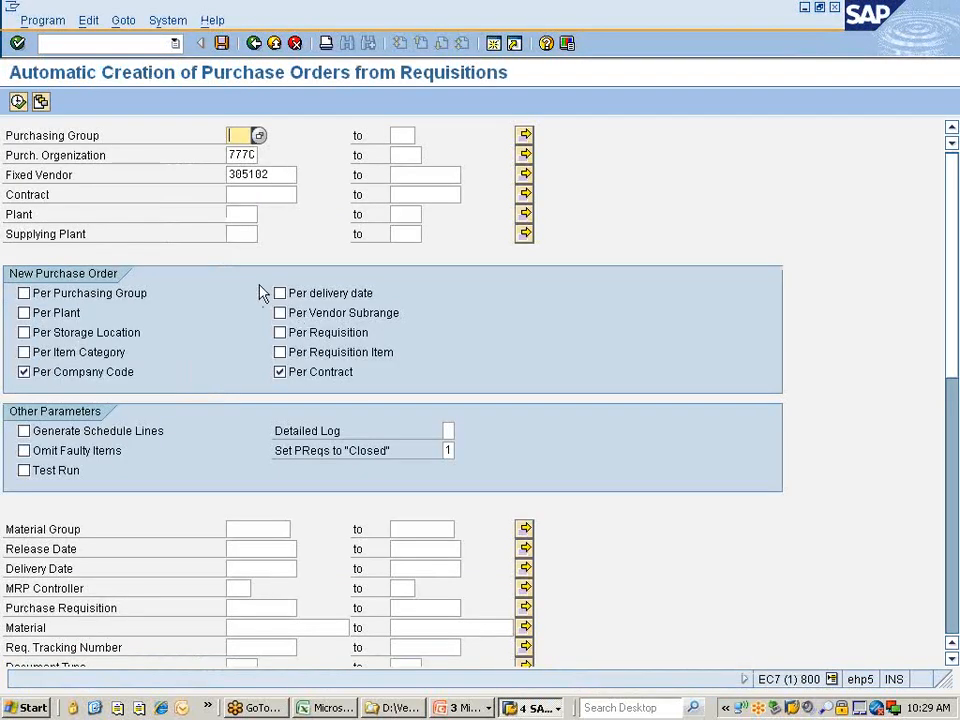
left_click(254, 44)
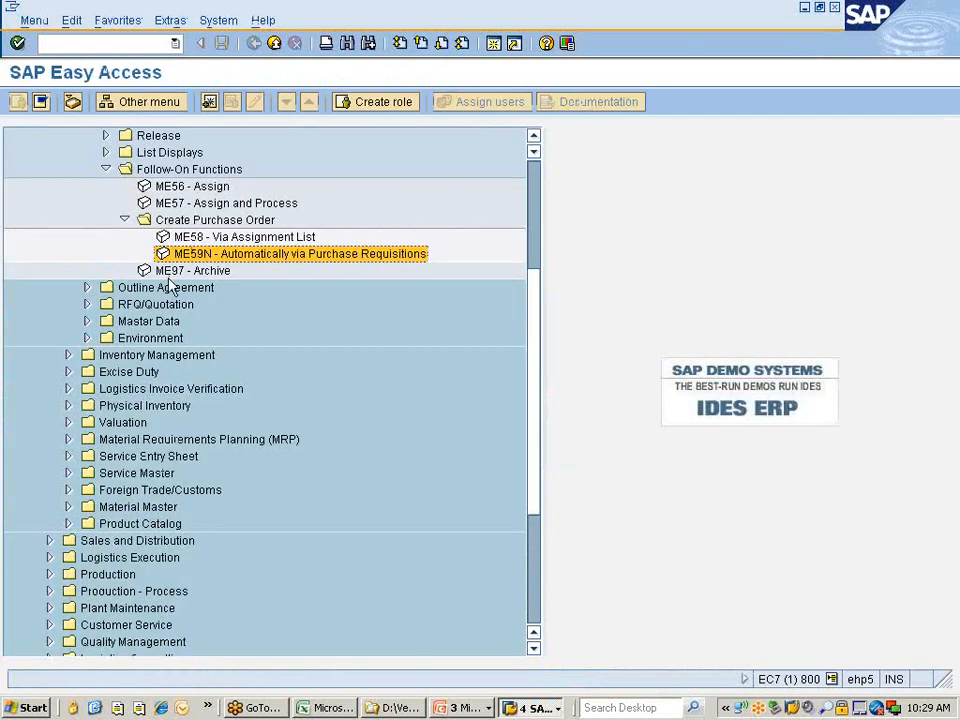
double_click(190, 256)
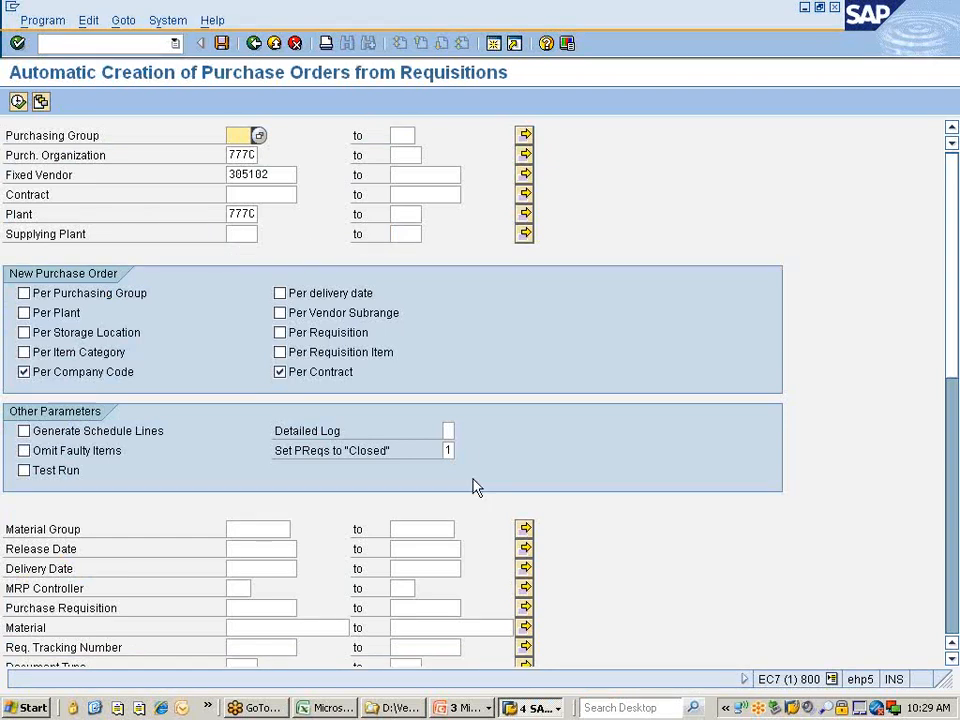
left_click(832, 680)
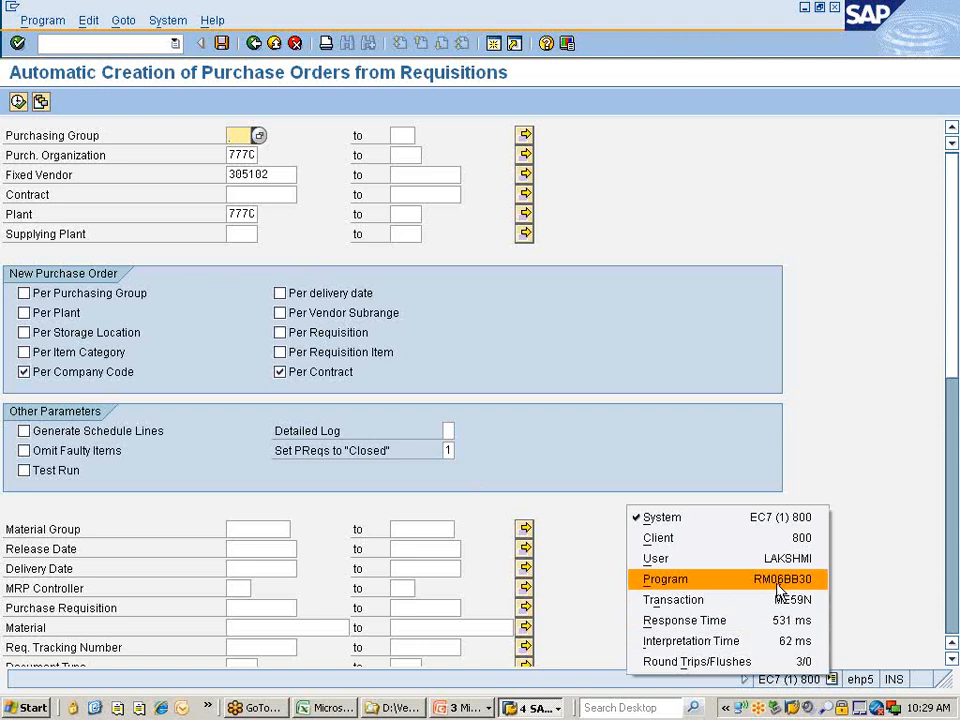
left_click(850, 582)
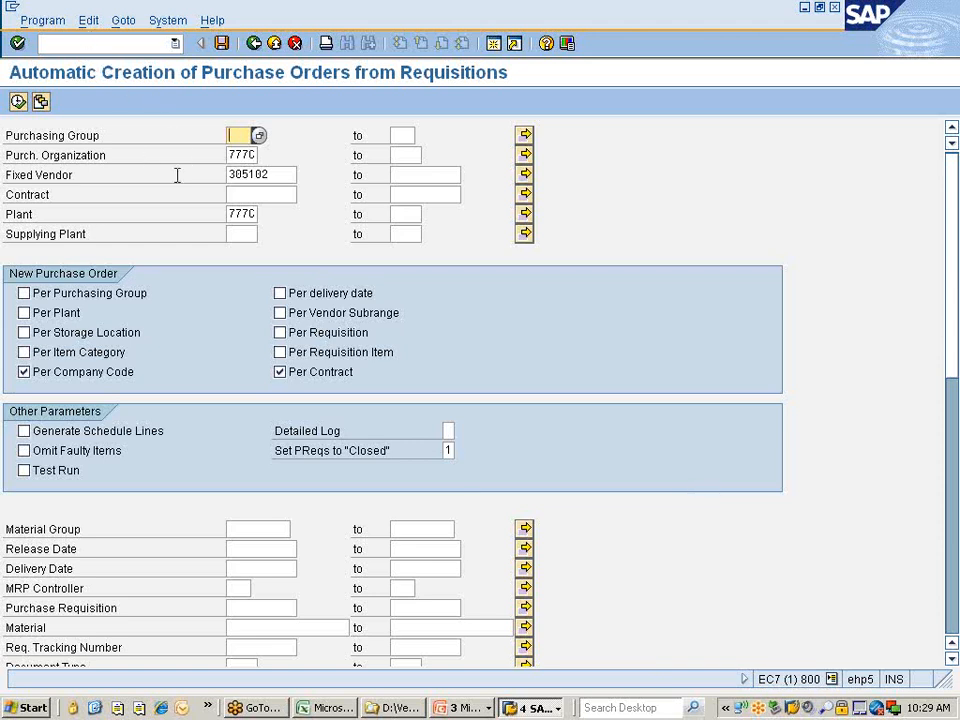
Add two more fixed vendors from the purchasing org 777C search via multiple selection.
left_click(281, 174)
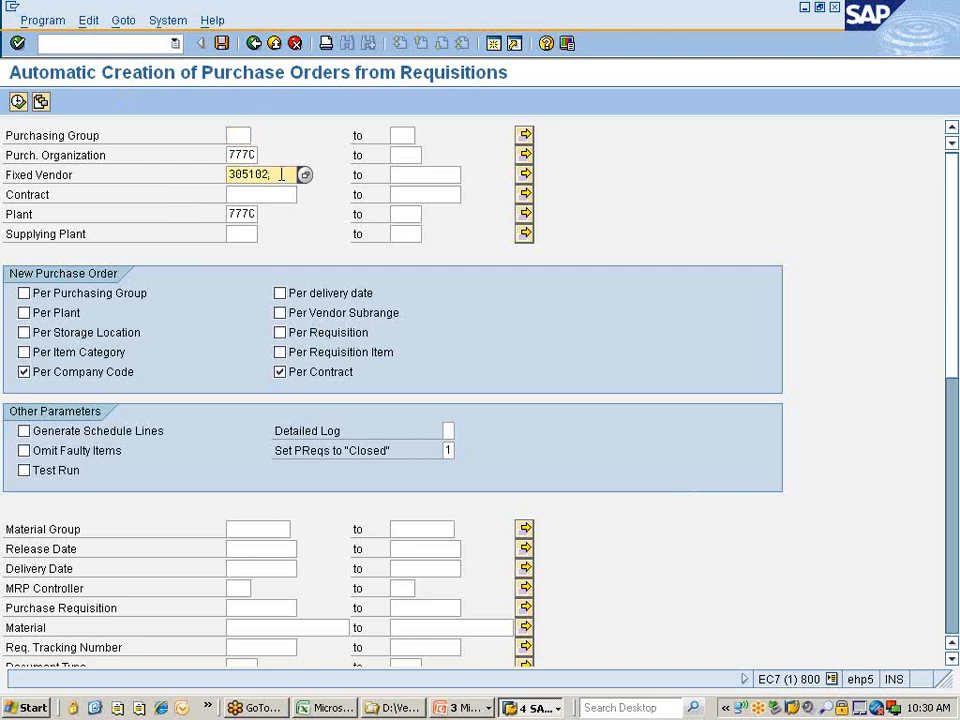
left_click(525, 174)
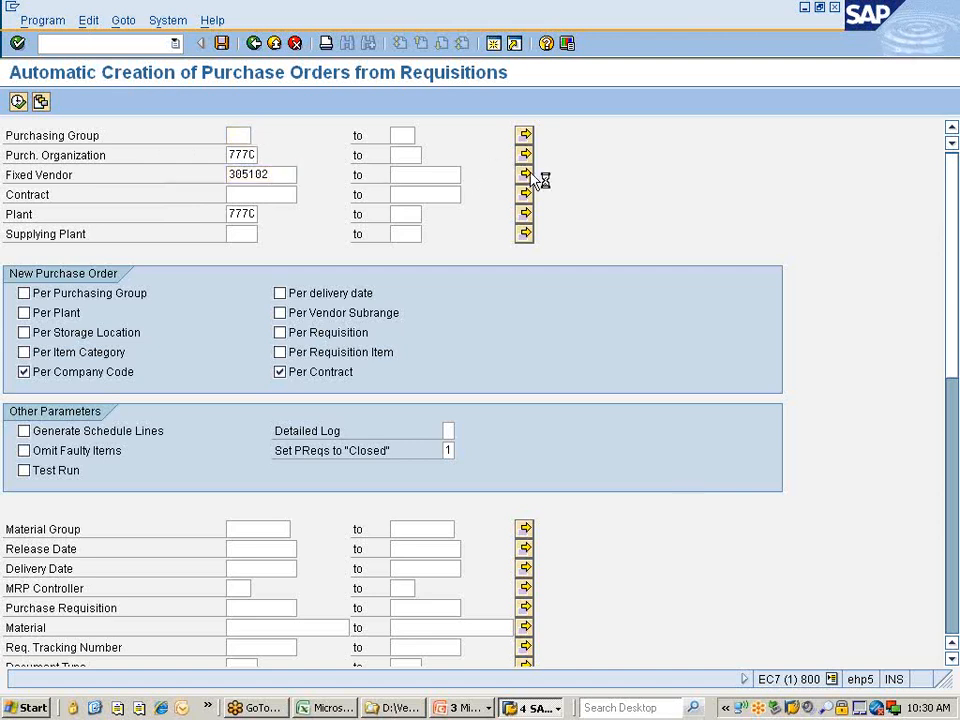
left_click(94, 258)
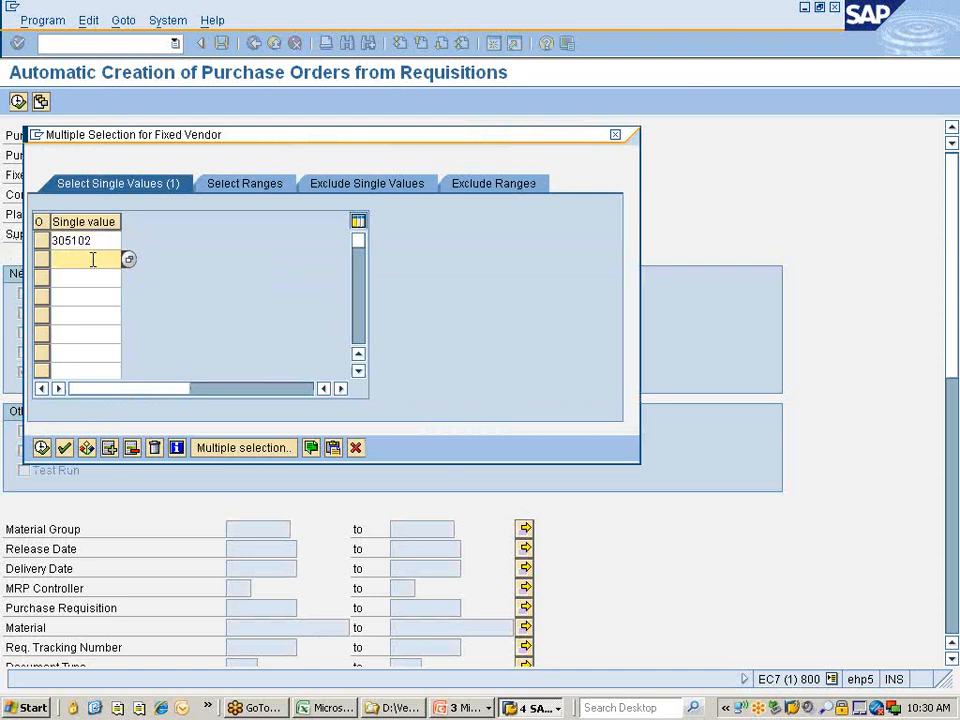
left_click(128, 259)
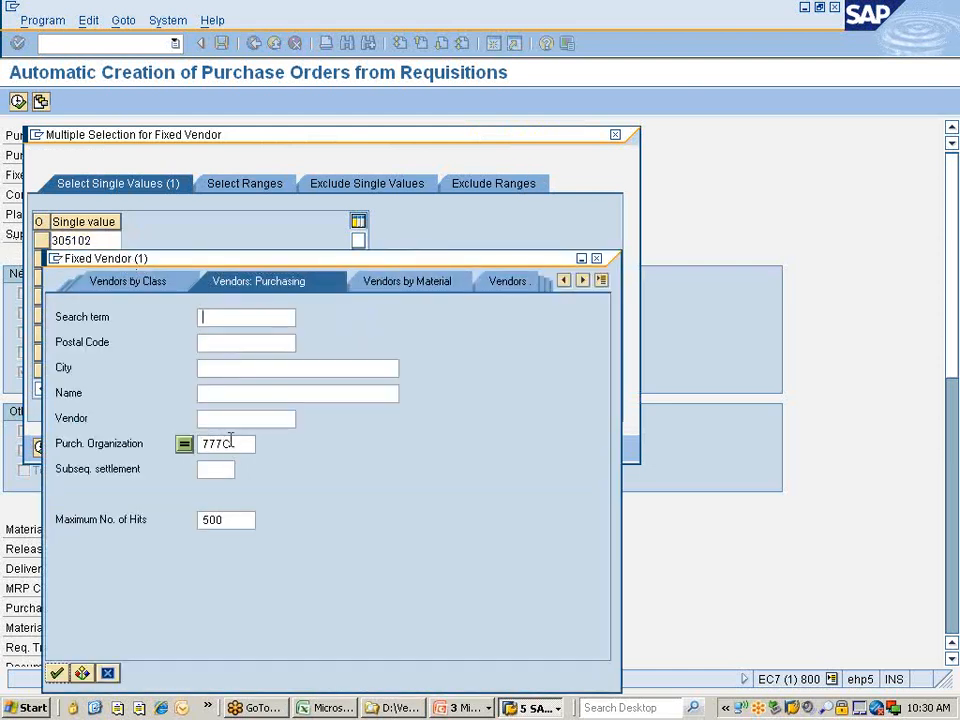
key("Return")
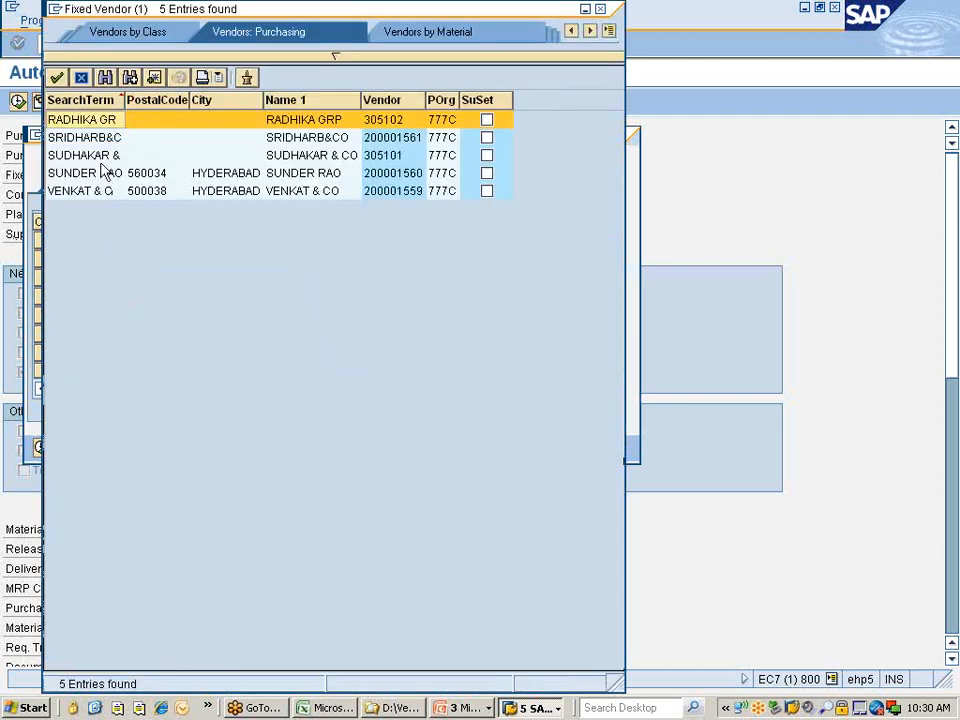
left_click(90, 157)
double_click(90, 157)
left_click(77, 278)
left_click(128, 279)
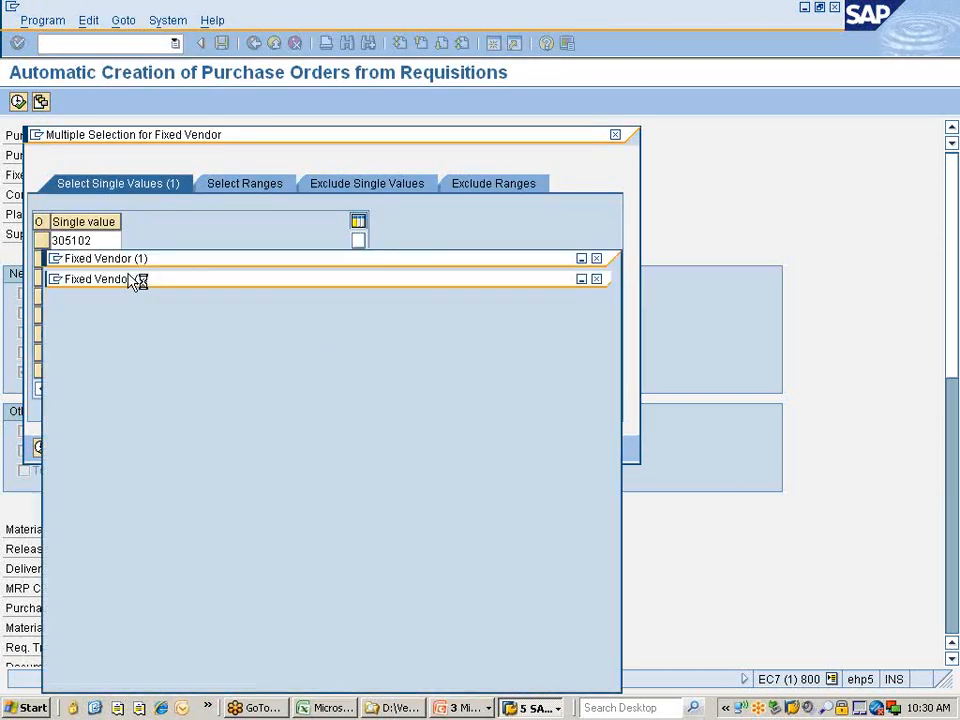
key("Return")
left_click(92, 138)
double_click(90, 141)
left_click(41, 447)
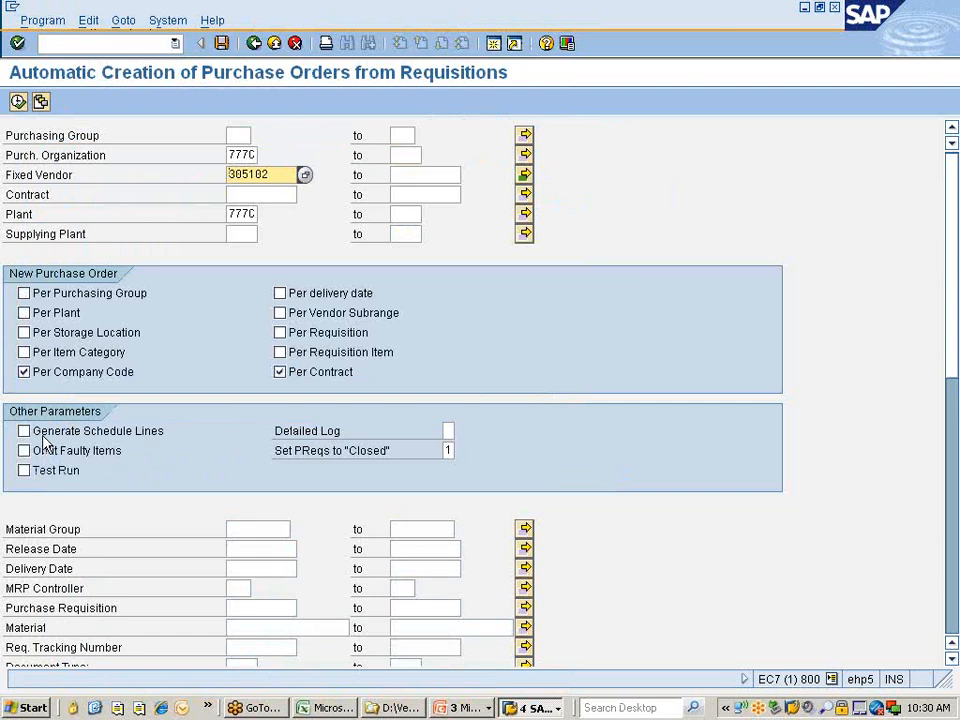
Enter plant 777C on the ME59N selection screen.
left_click(240, 216)
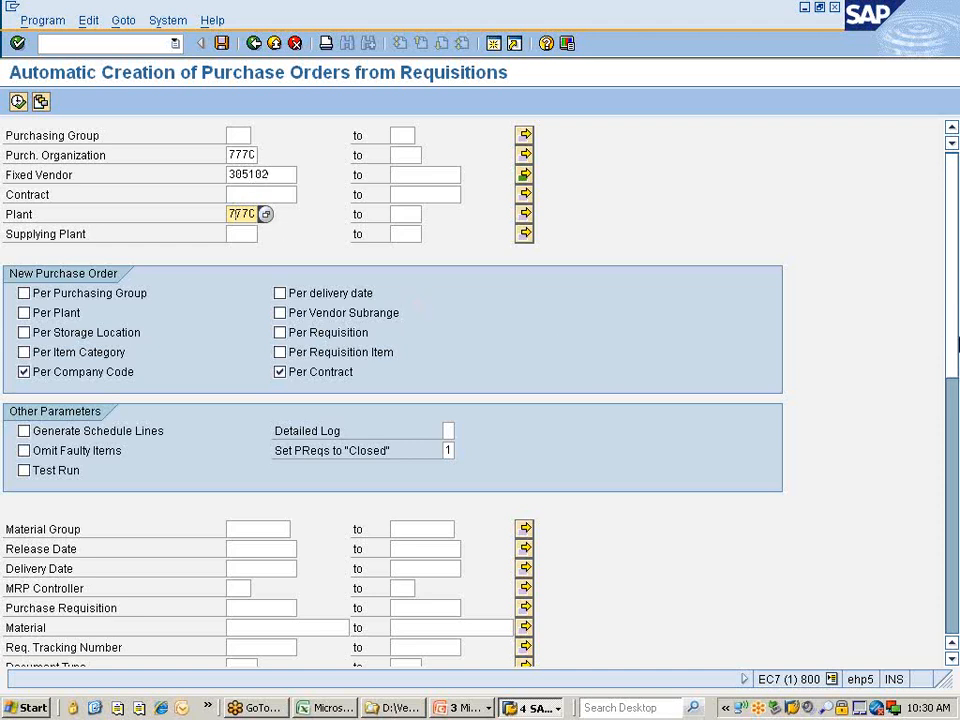
mouse_move(956, 330)
left_mouse_down()
mouse_move(956, 606)
mouse_move(949, 332)
left_mouse_up()
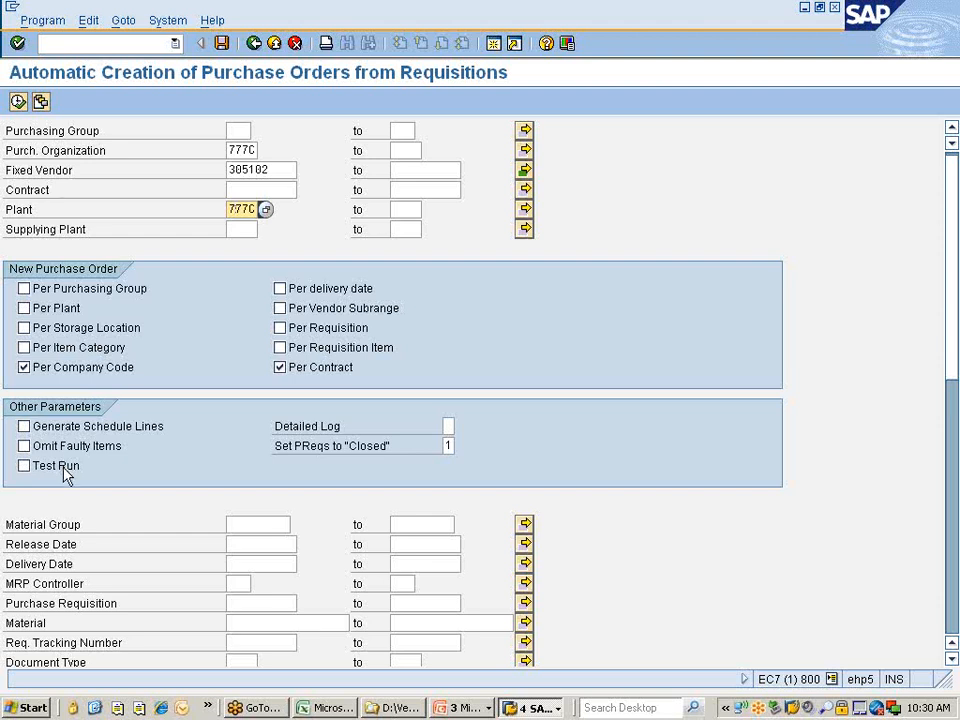
left_click(38, 20)
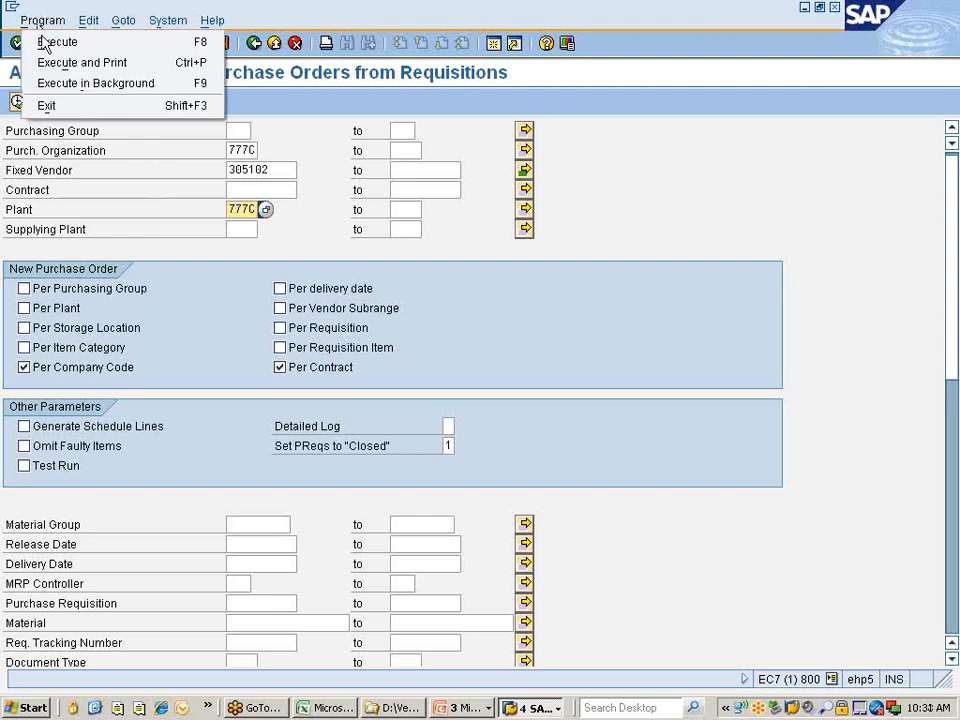
Run the report in background with output device lp01.
left_click(93, 92)
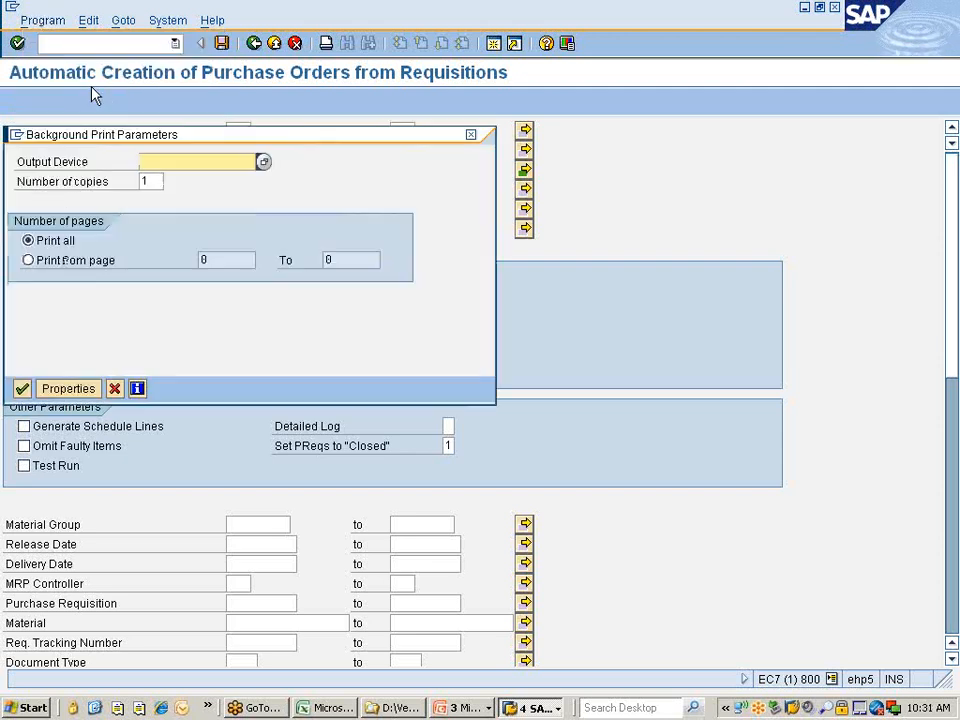
type("lp01")
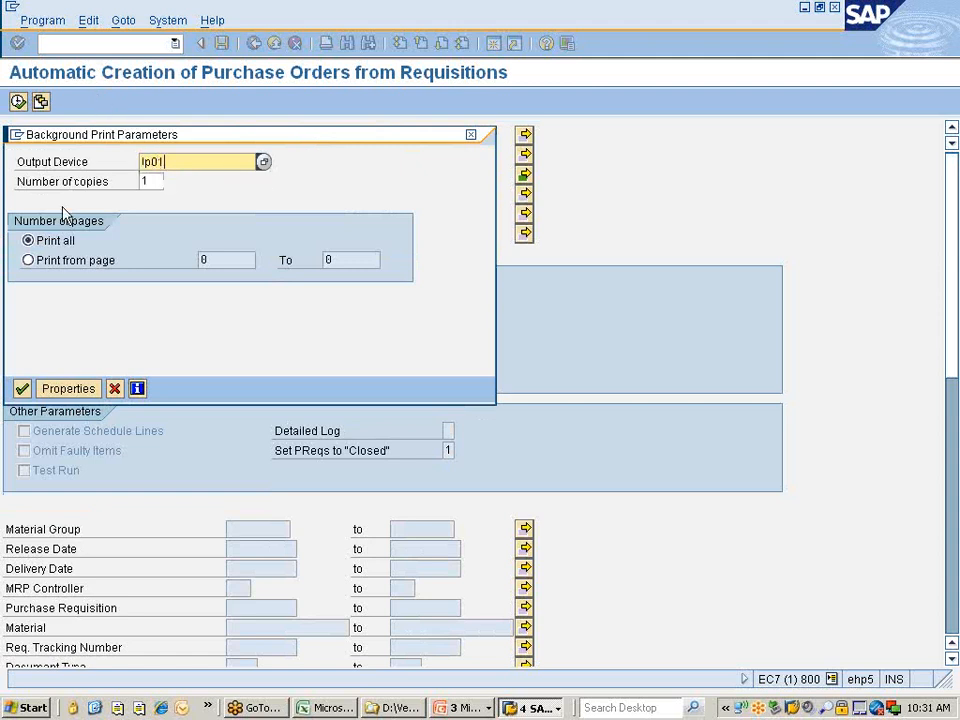
left_click(21, 388)
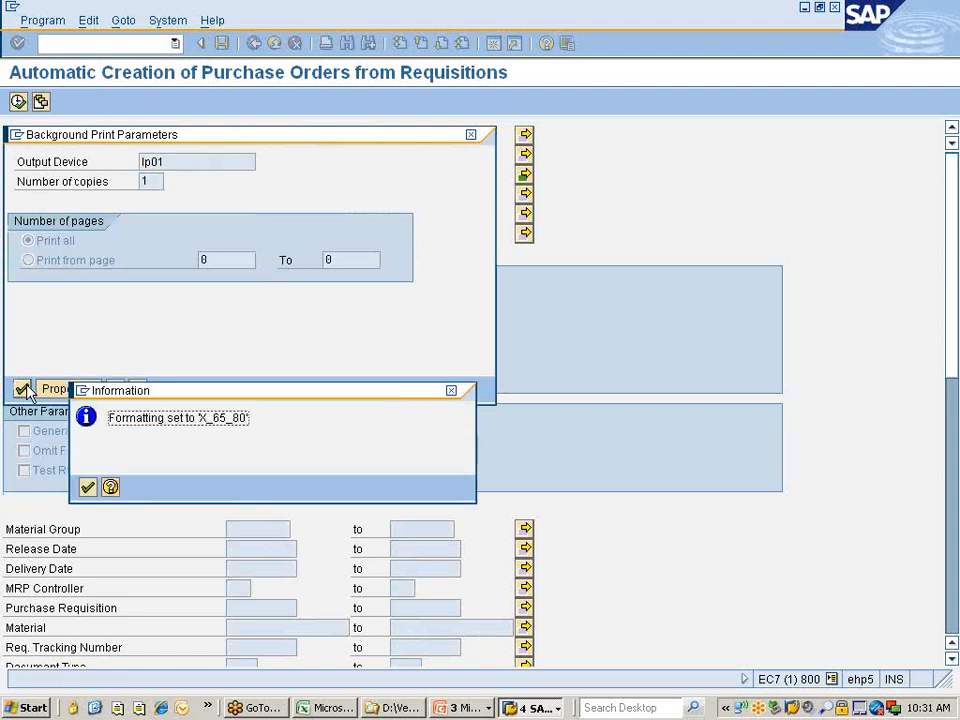
key("Return")
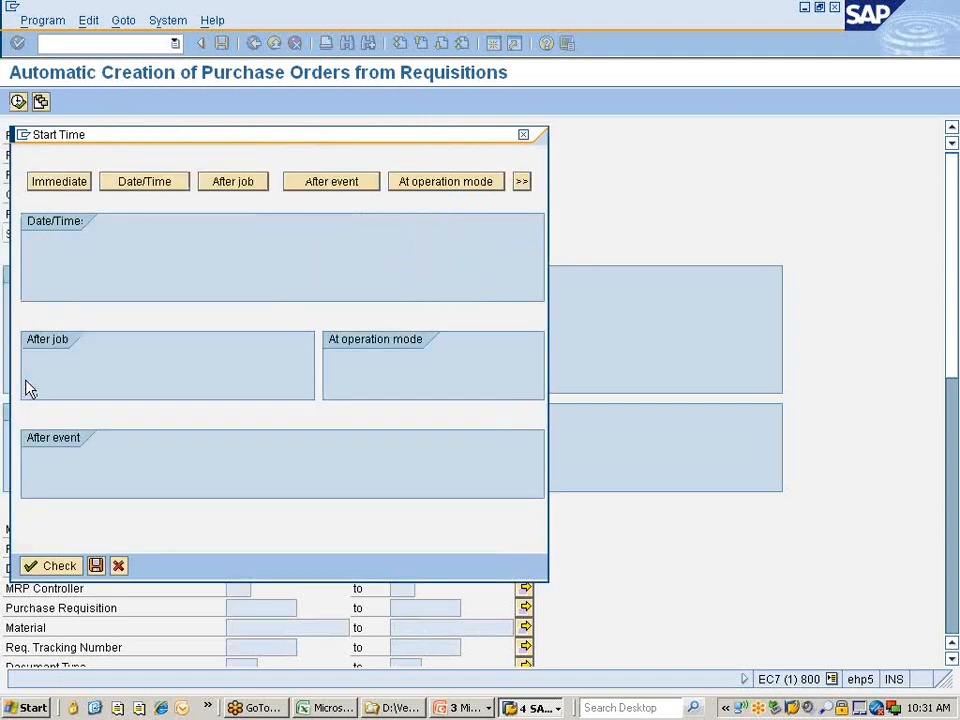
Set the job to start immediately as a daily periodic job and save it.
left_click(60, 186)
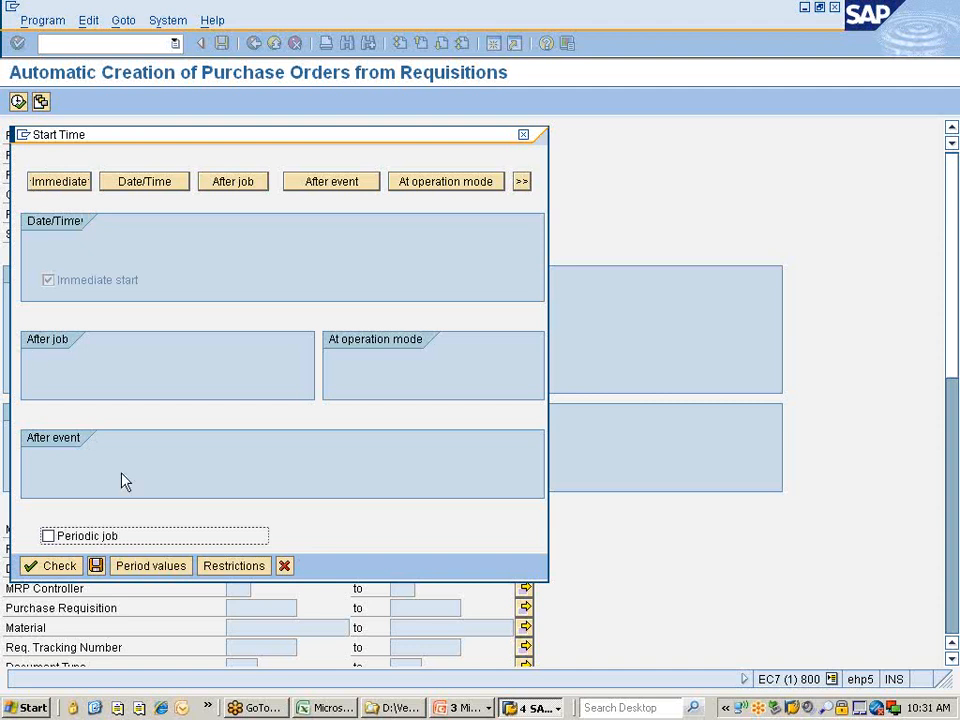
left_click(48, 536)
left_click(150, 566)
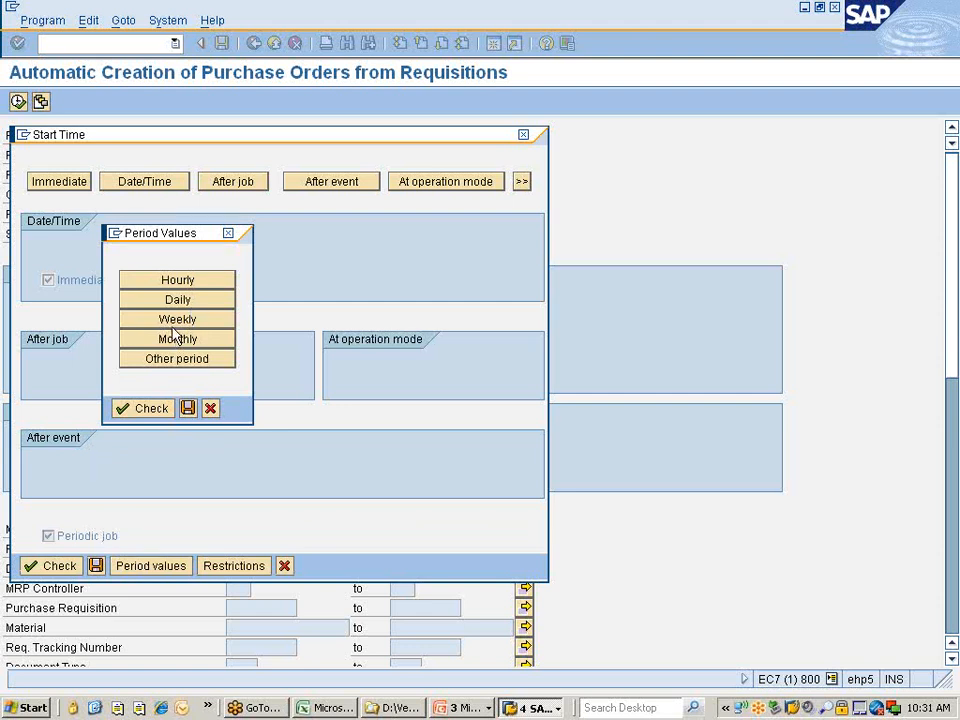
left_click(177, 306)
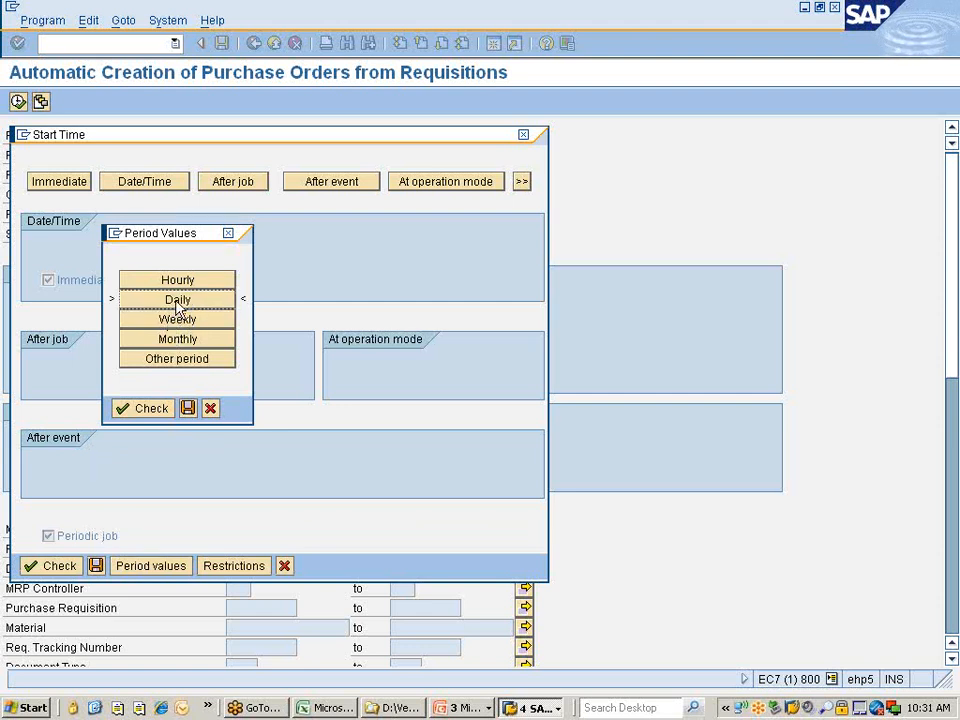
left_click(152, 412)
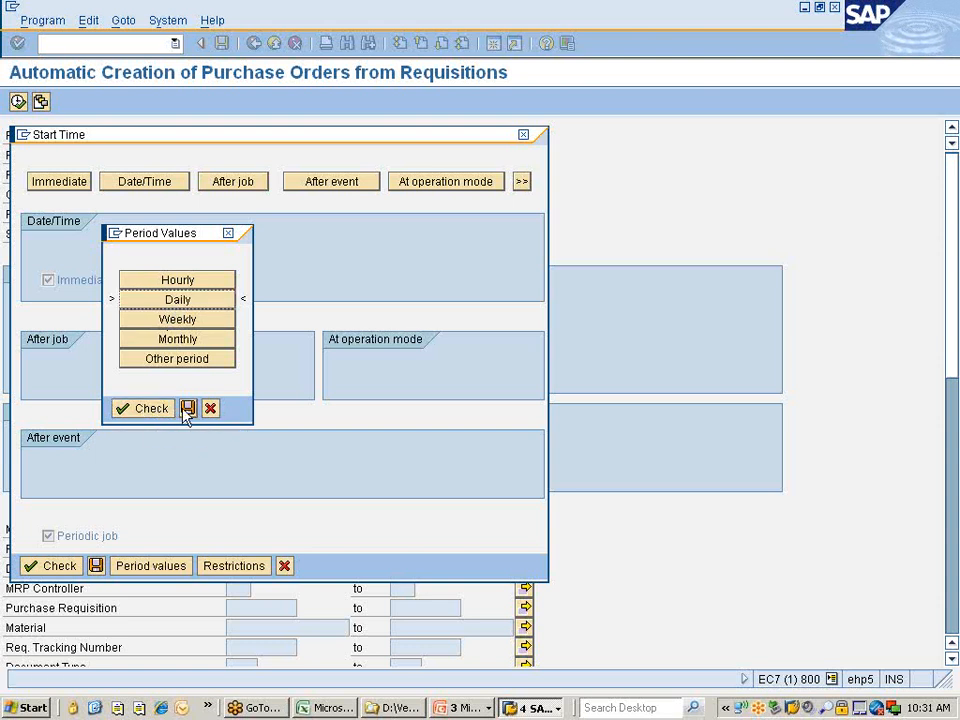
left_click(188, 408)
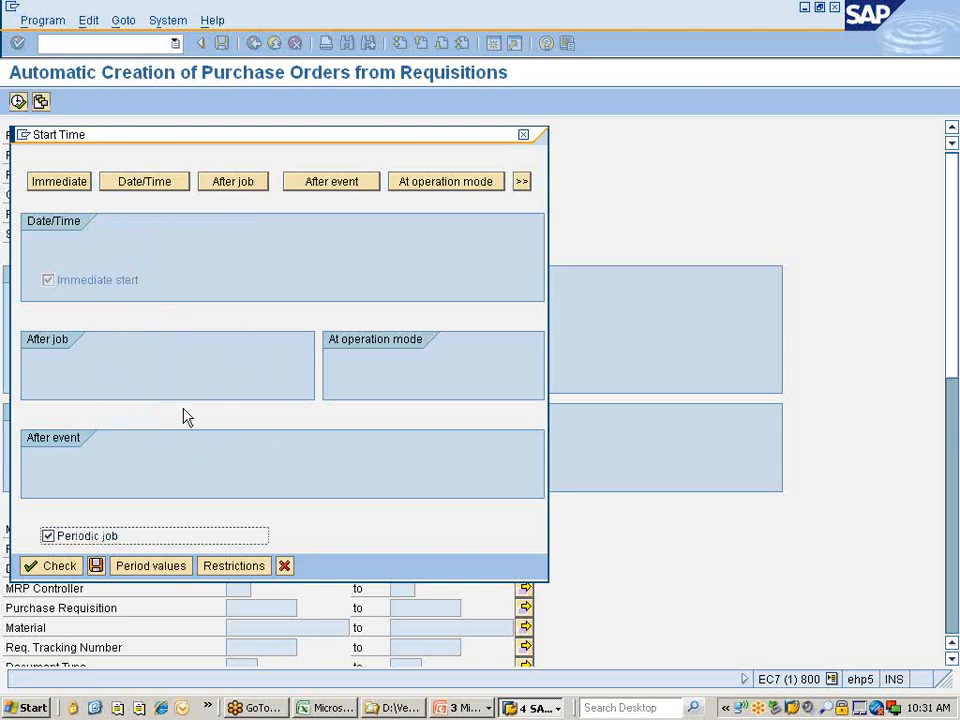
left_click(53, 567)
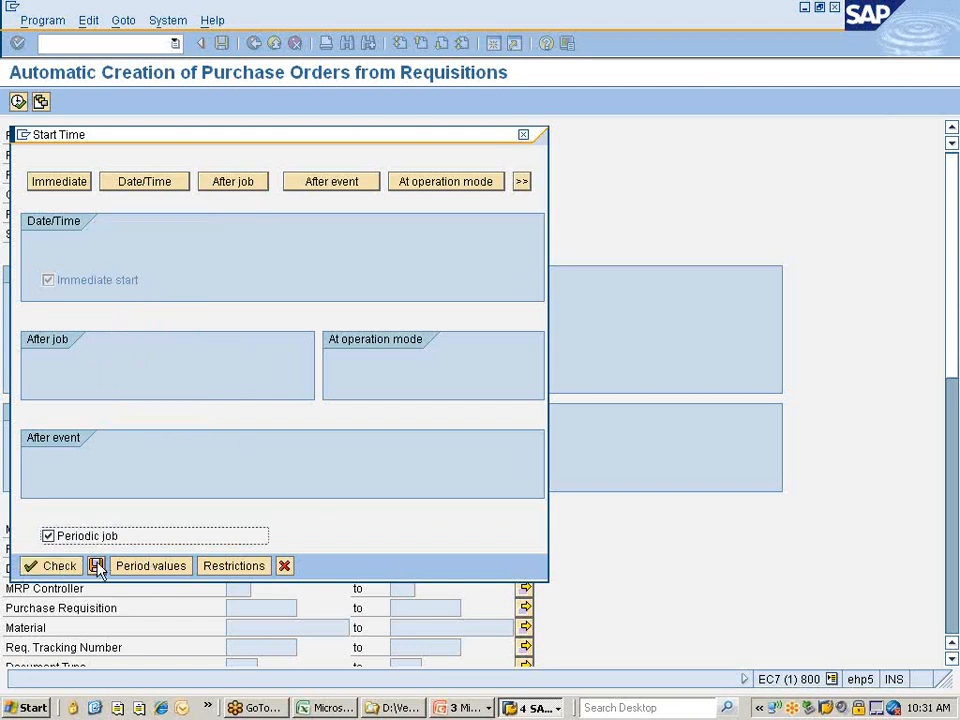
left_click(96, 566)
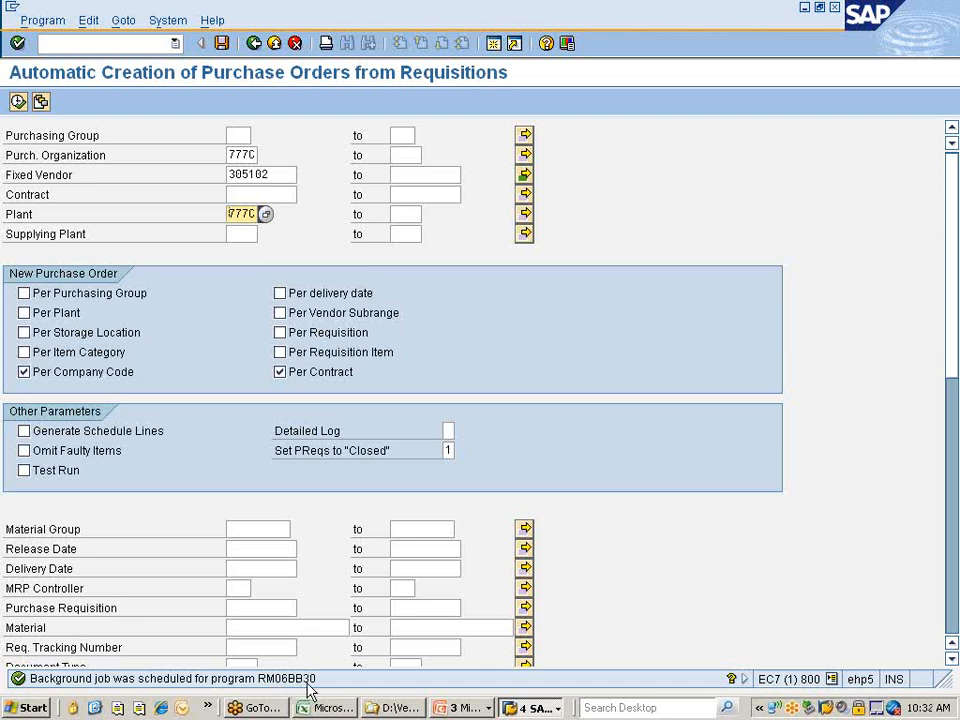
left_click(167, 20)
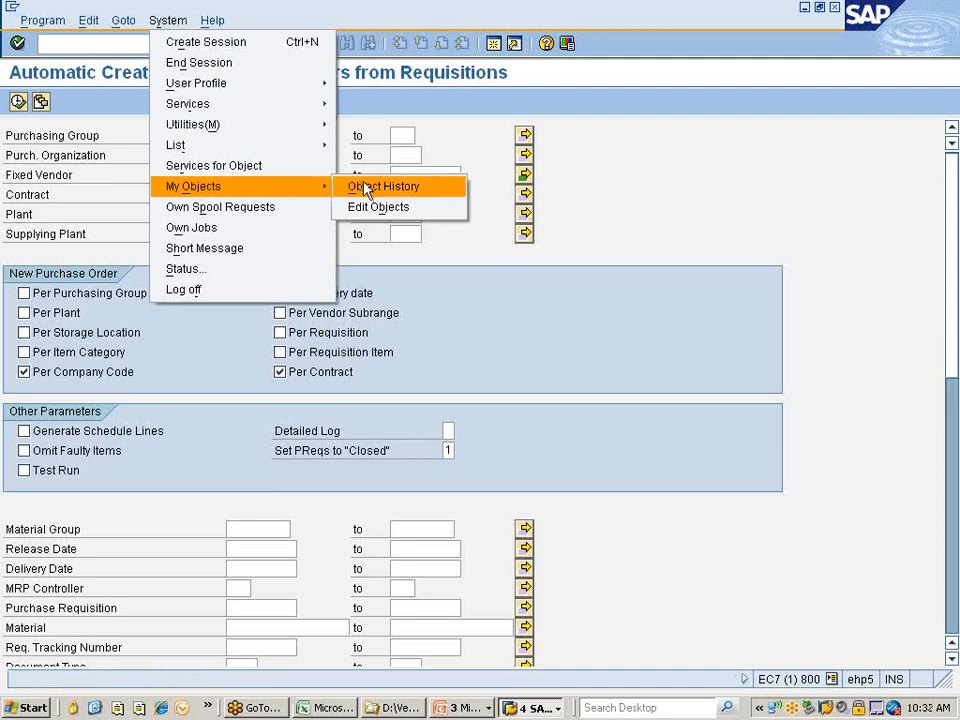
left_click(222, 229)
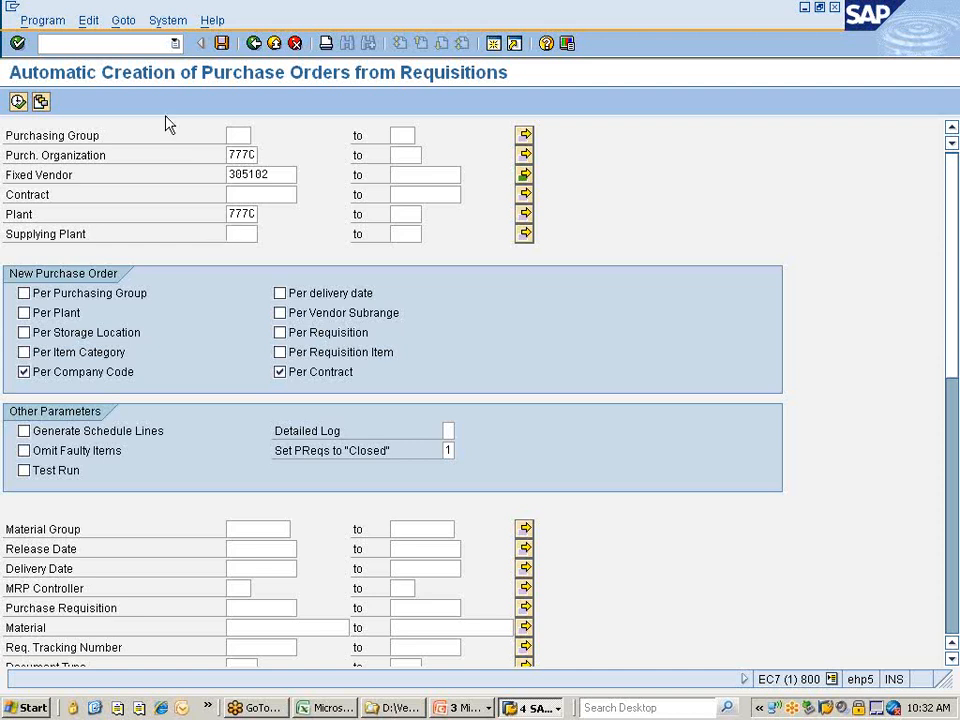
left_click(168, 20)
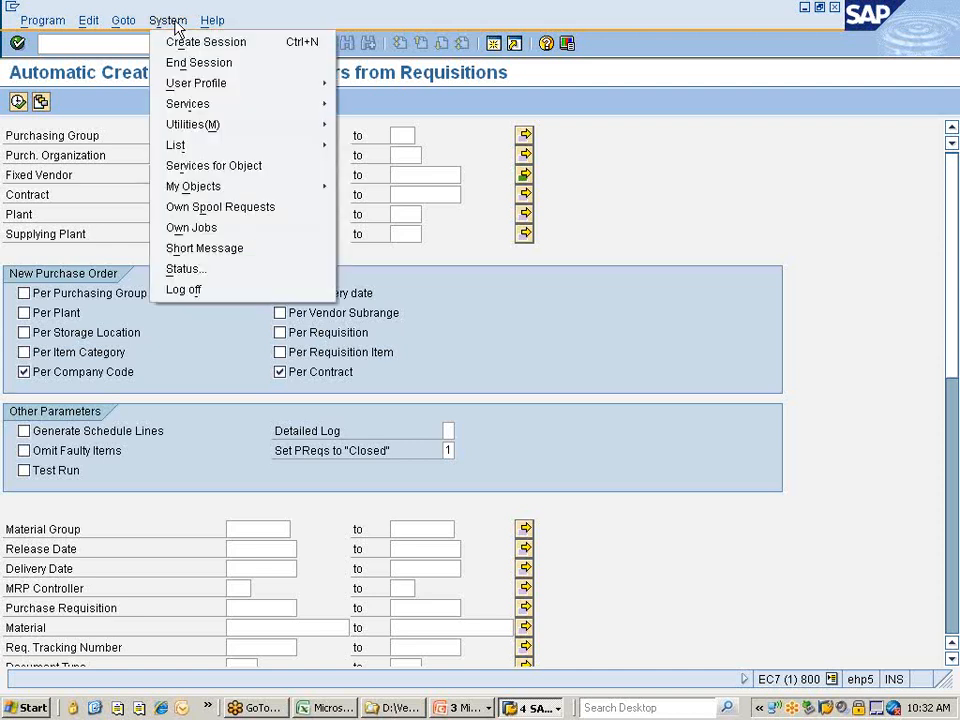
mouse_move(229, 187)
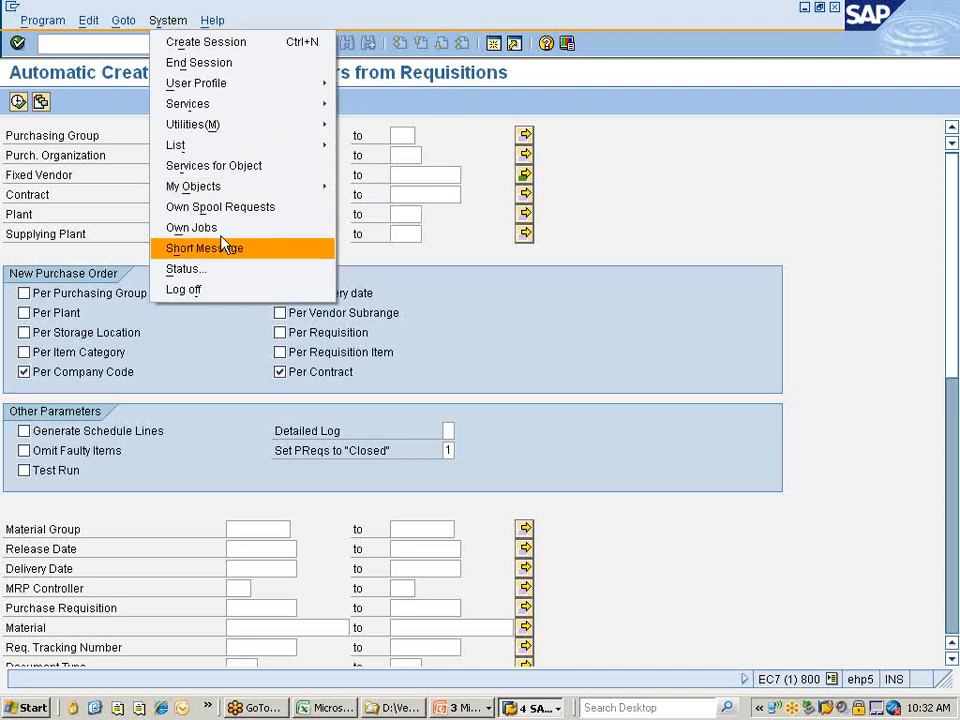
Open the Job Overview filtered on ABAP program 'rm' and list the finished jobs.
mouse_move(242, 114)
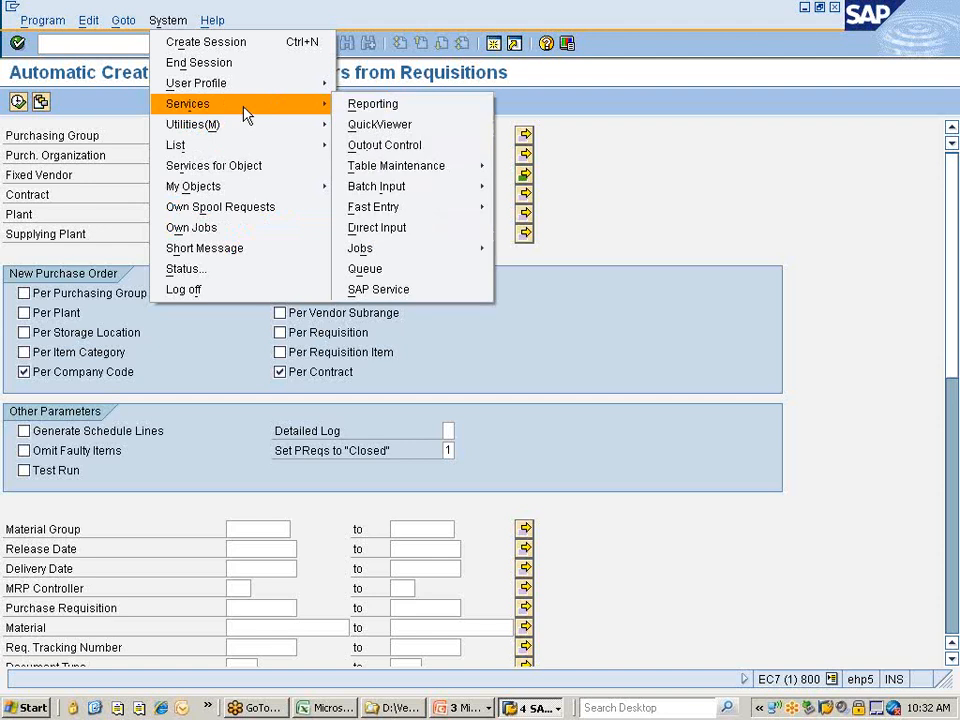
mouse_move(362, 170)
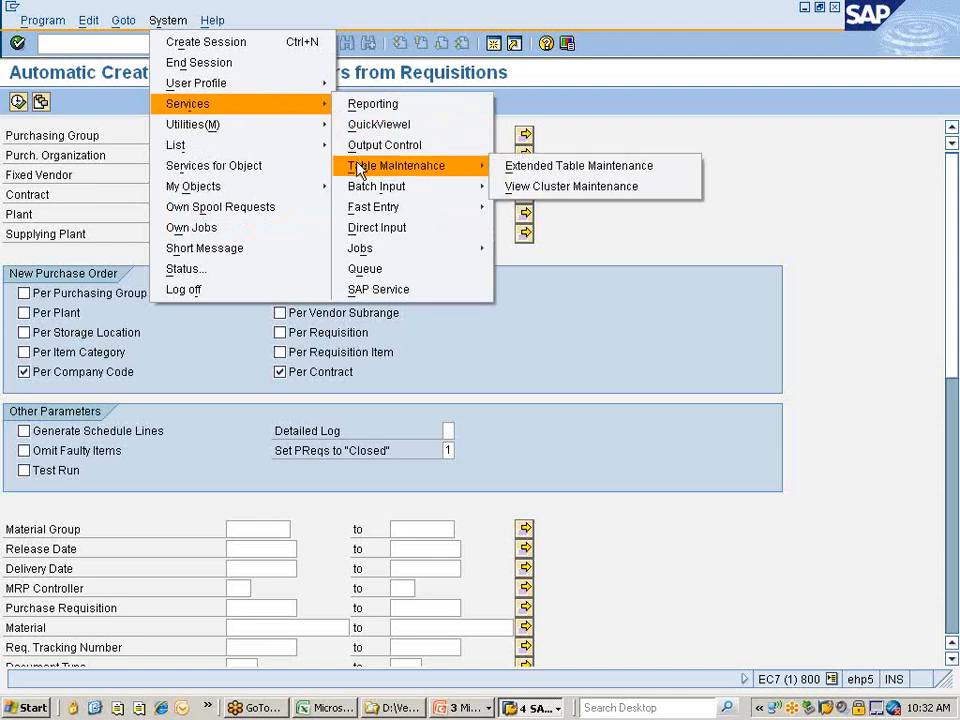
mouse_move(368, 247)
left_click(524, 270)
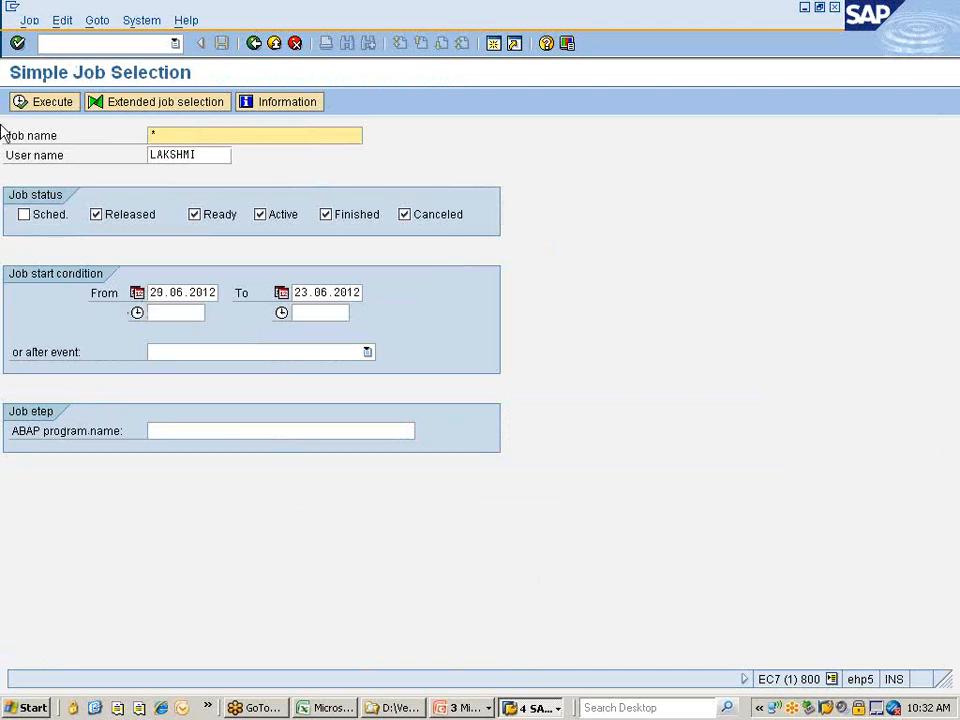
left_click(198, 430)
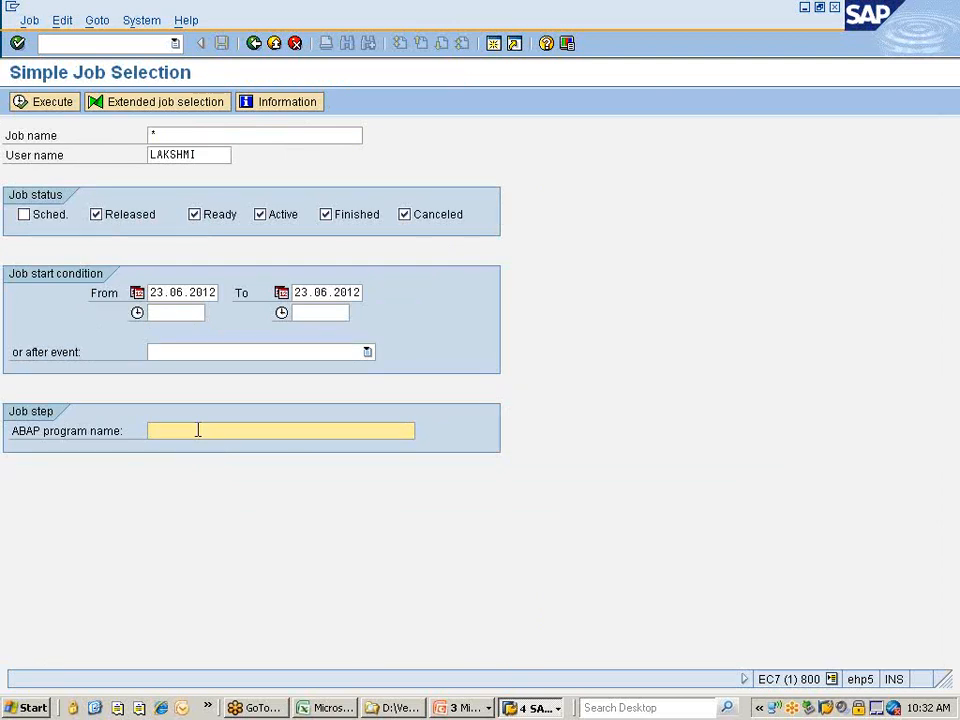
type("rm")
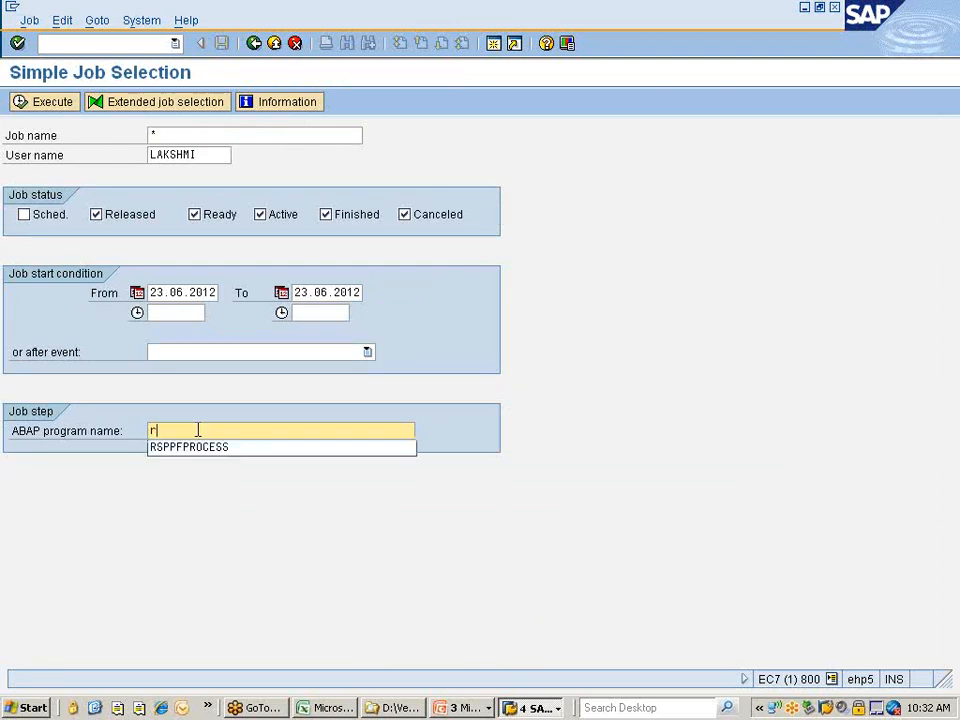
key("F8")
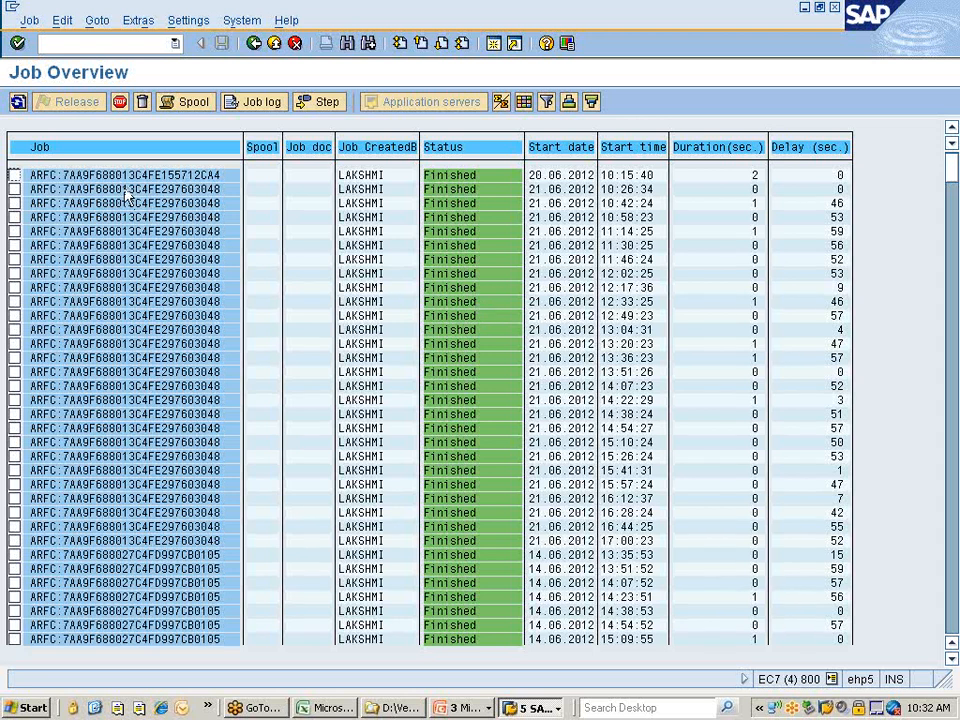
From the Change Info Record window, start /nME59 with purchasing org and plant 777C.
left_click(540, 708)
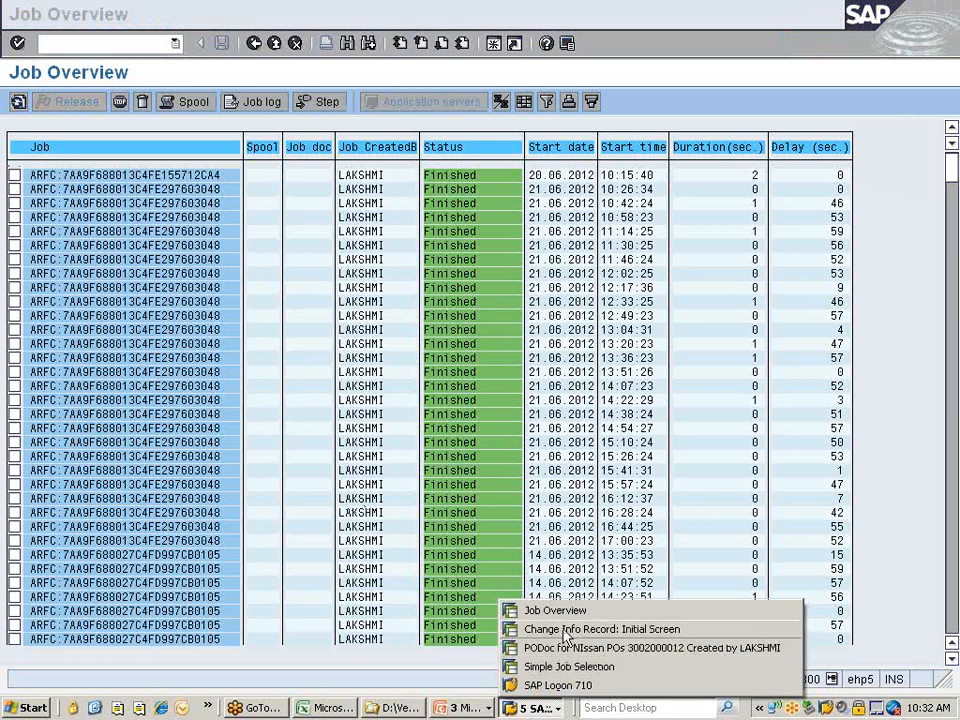
left_click(566, 630)
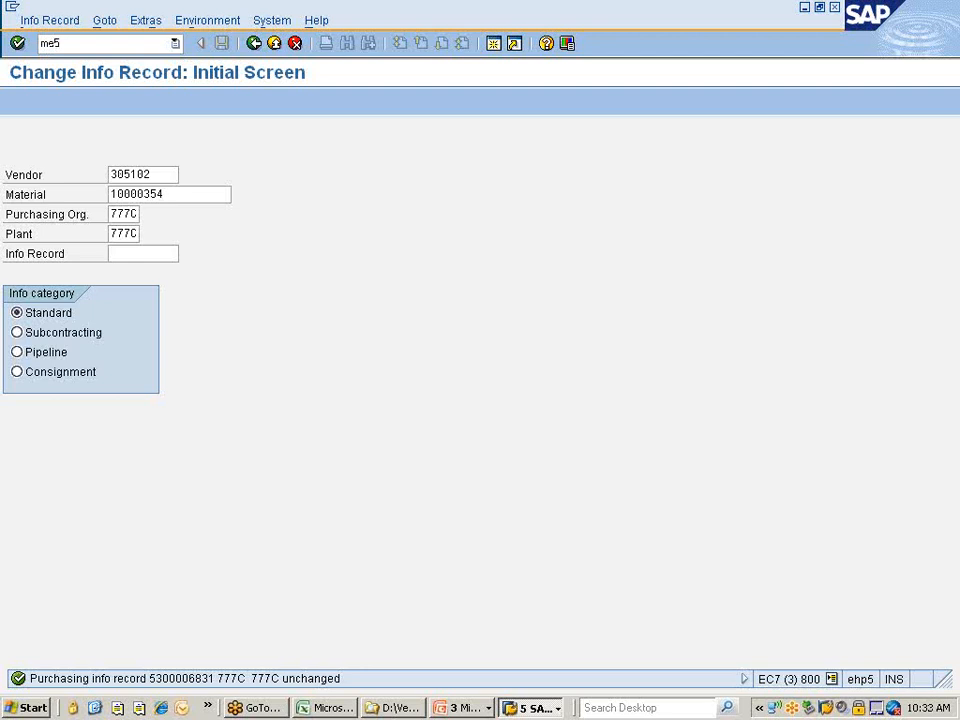
key("Return")
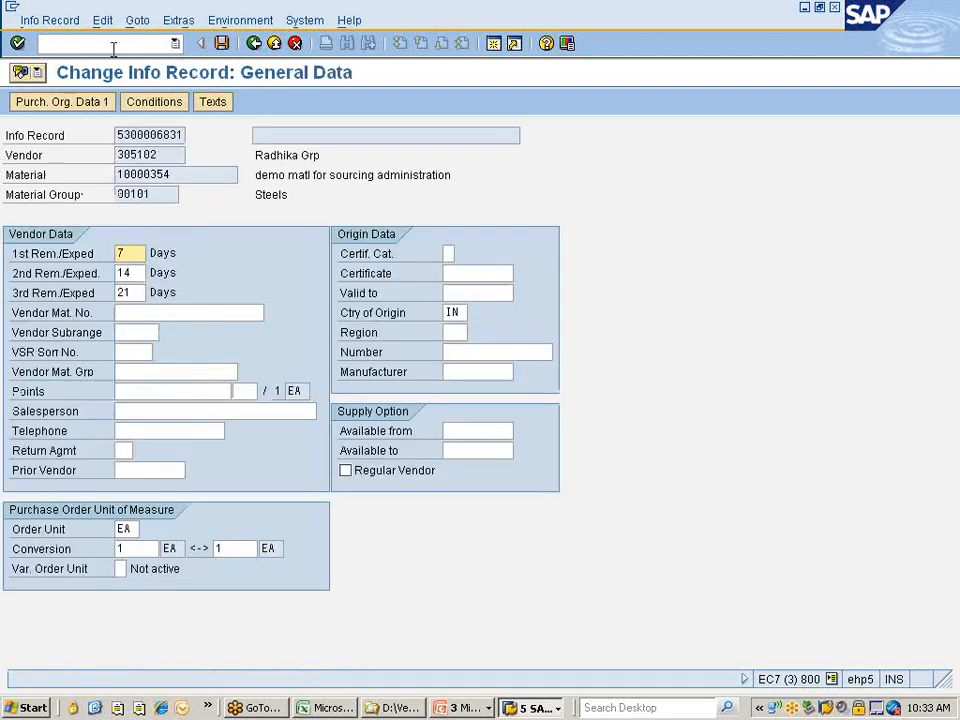
left_click(305, 21)
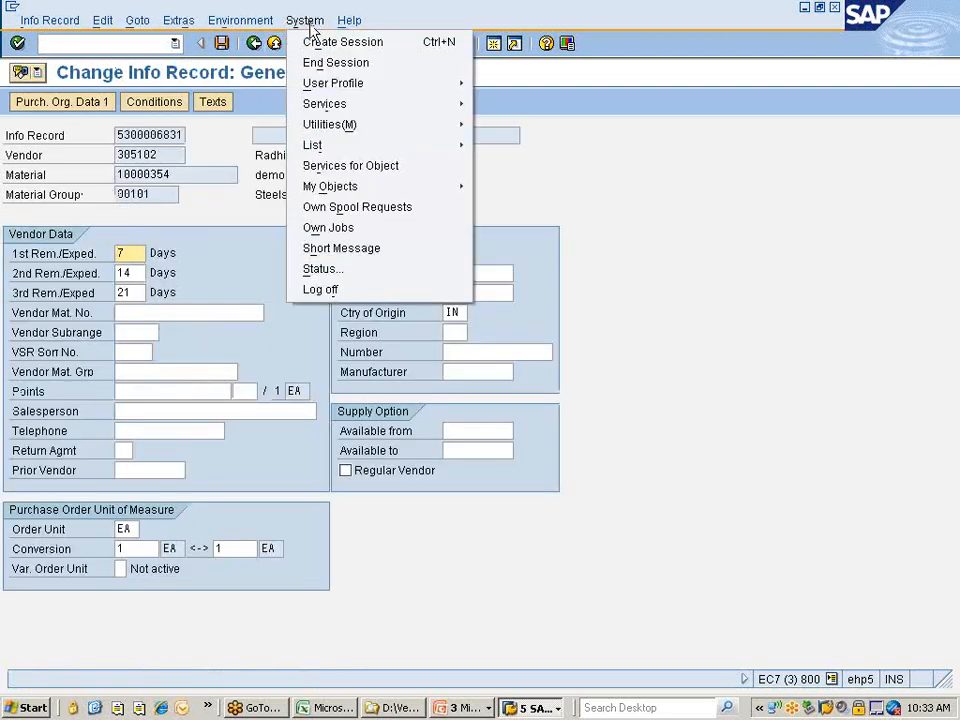
left_click(562, 219)
left_click(139, 43)
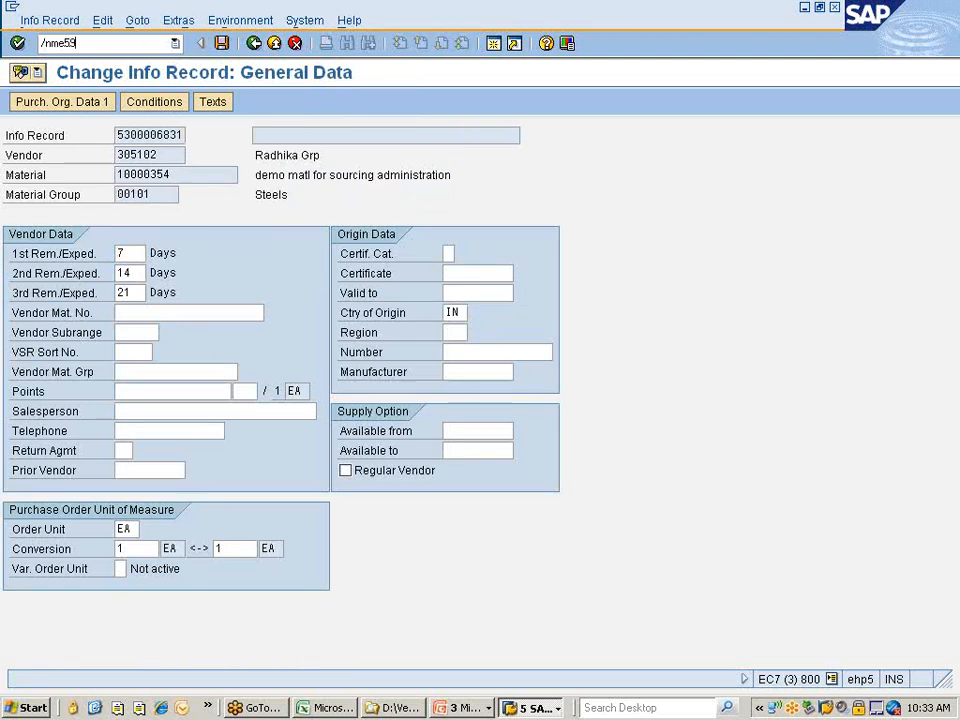
key("Return")
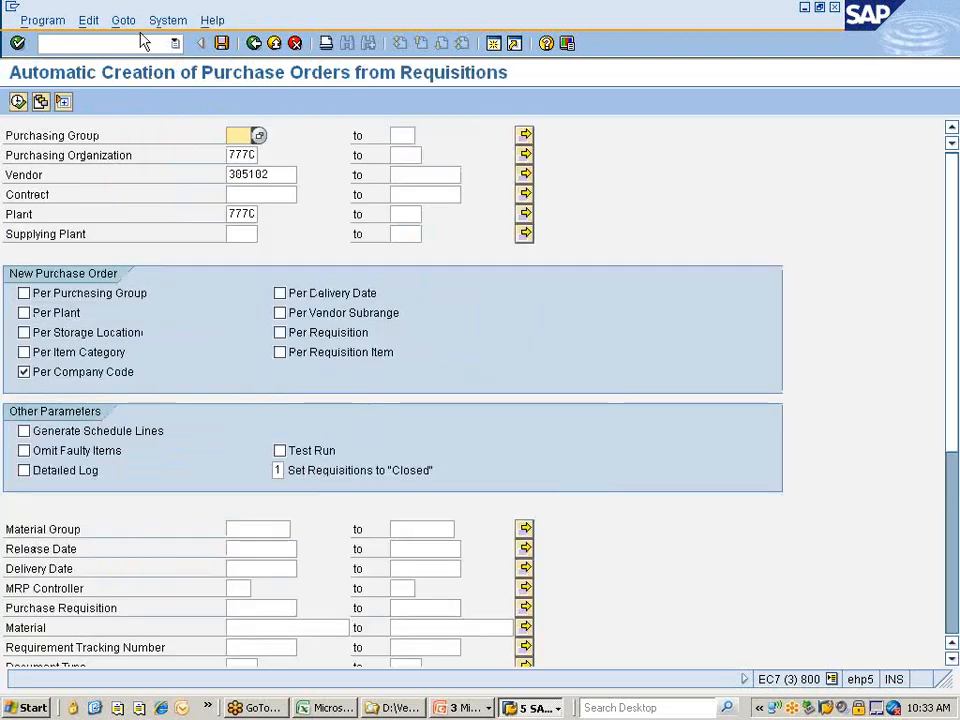
left_click(167, 21)
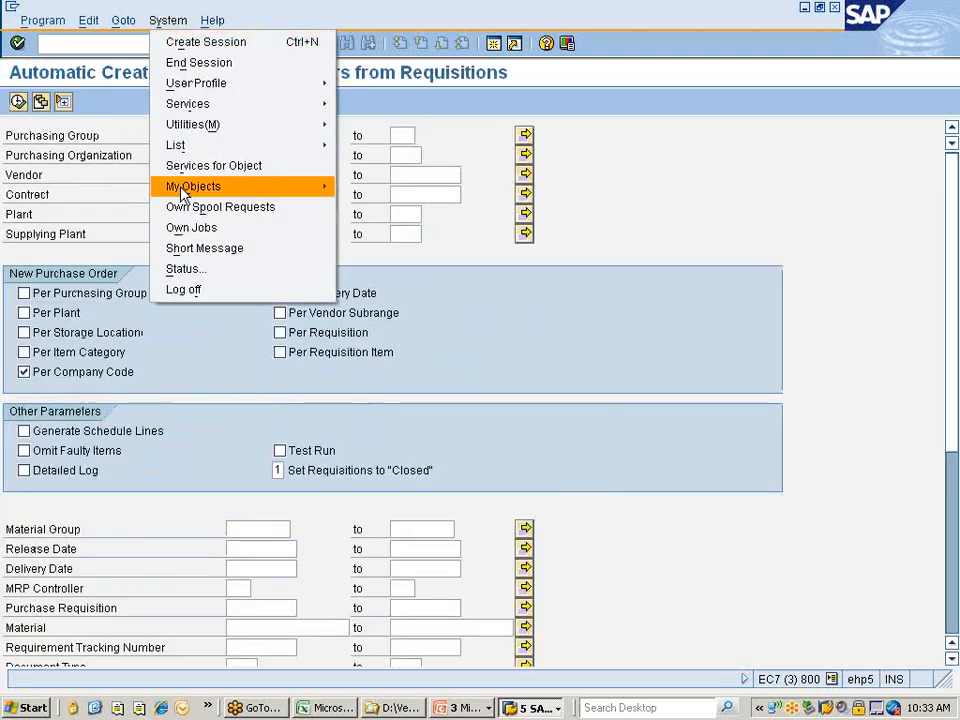
left_click(198, 267)
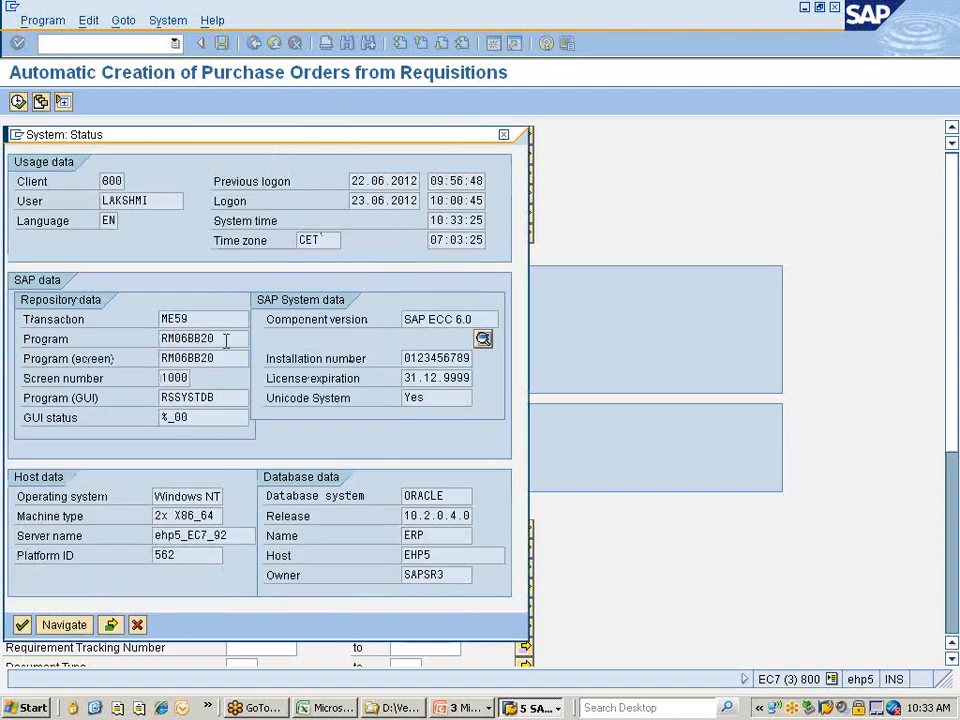
left_click_drag(226, 341, 157, 340)
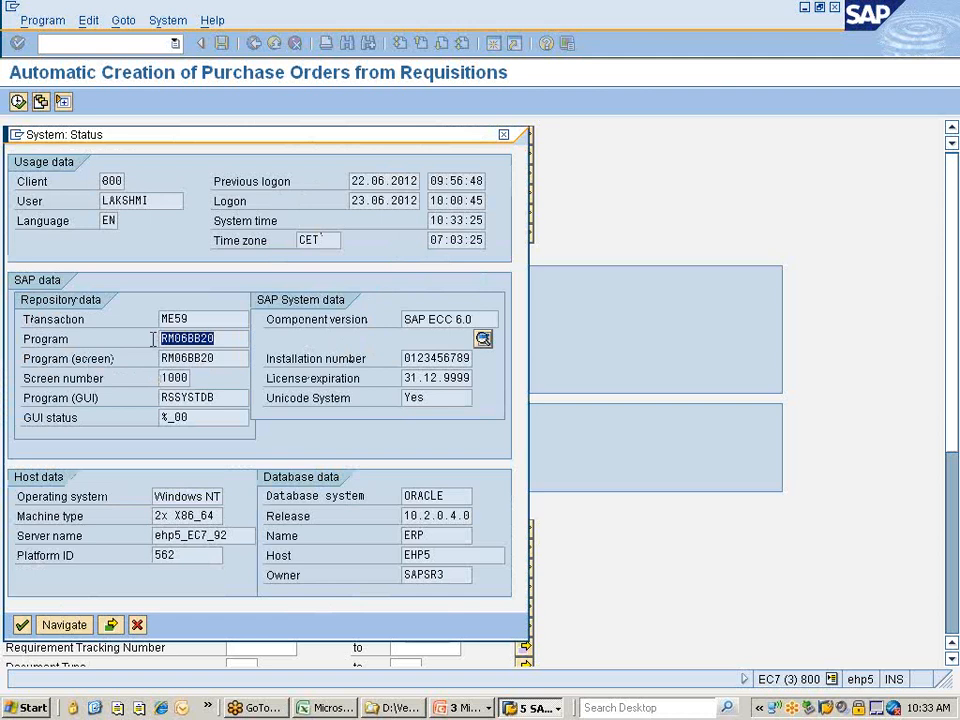
key("ctrl+c")
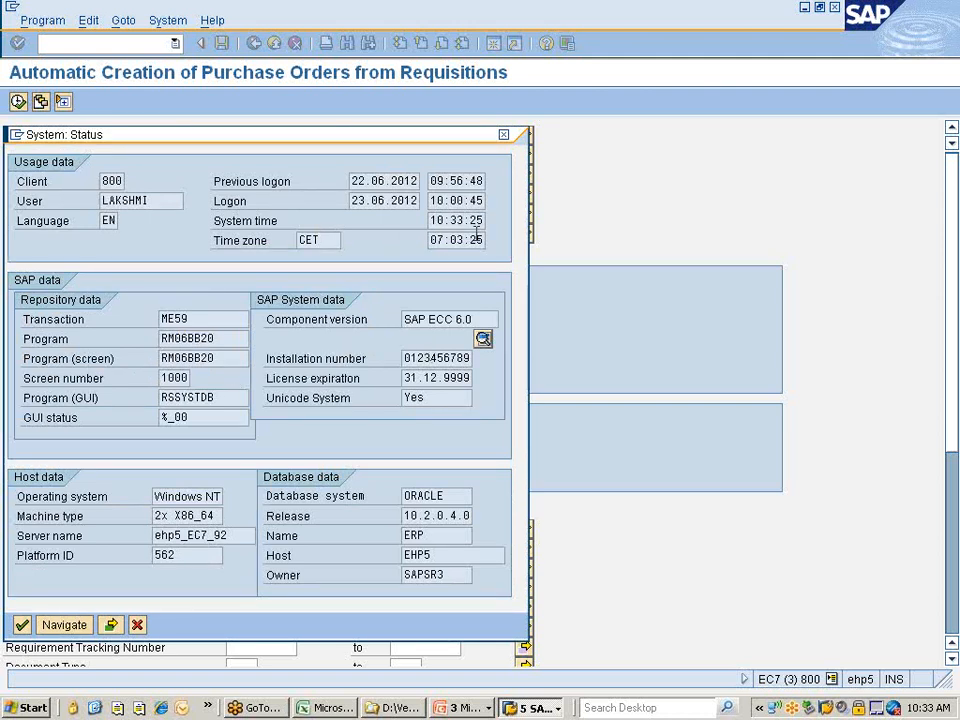
left_click(505, 137)
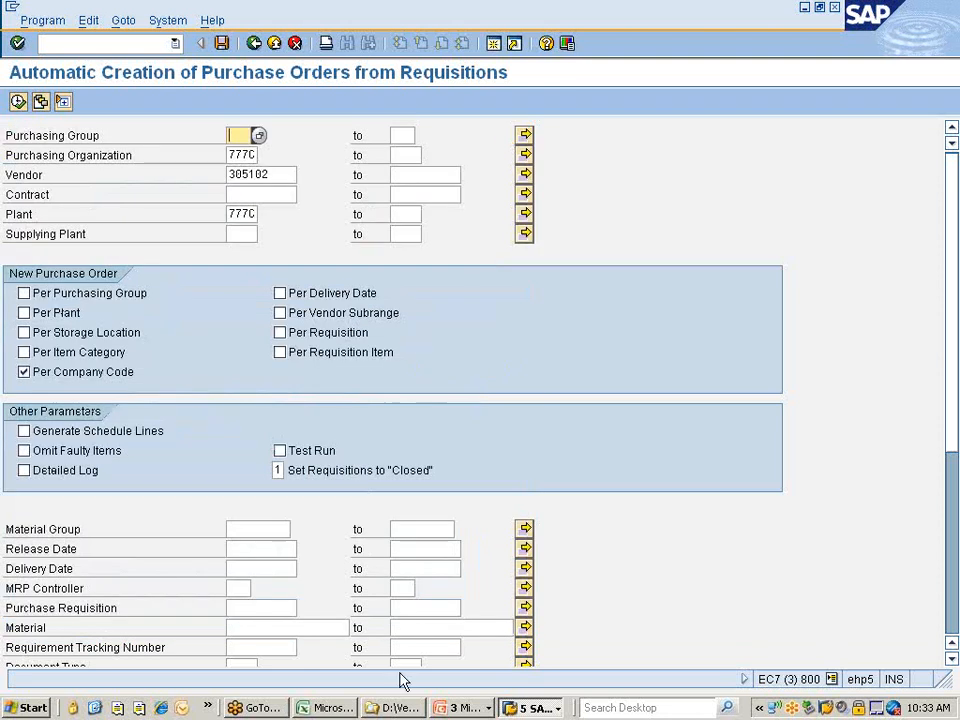
From the Job Overview window, go back and start transaction SM36 to define a background job.
left_click(533, 707)
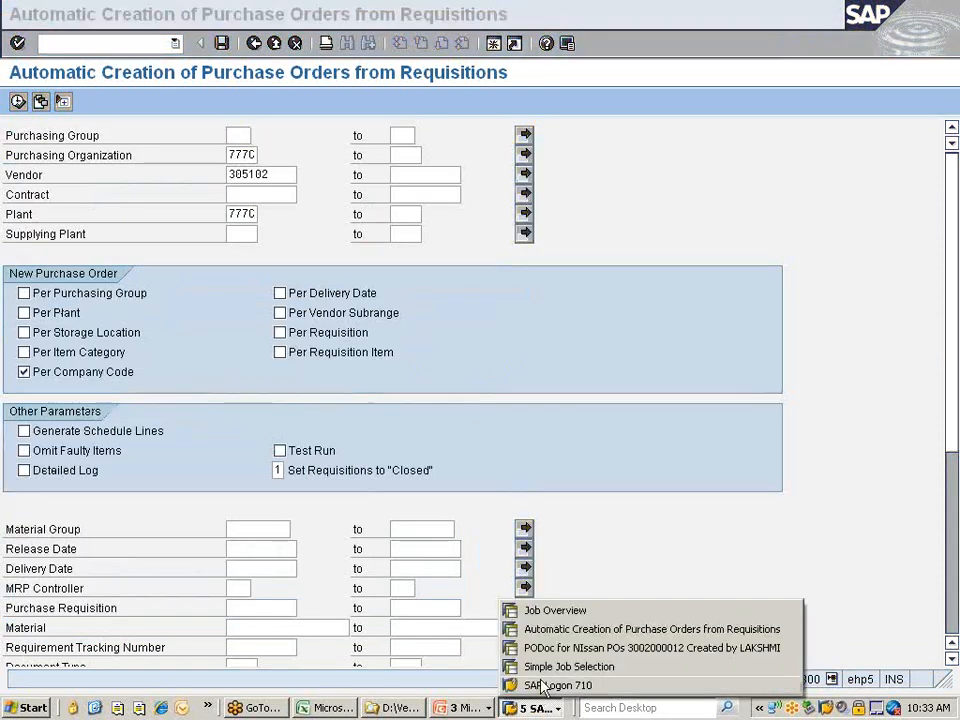
left_click(556, 612)
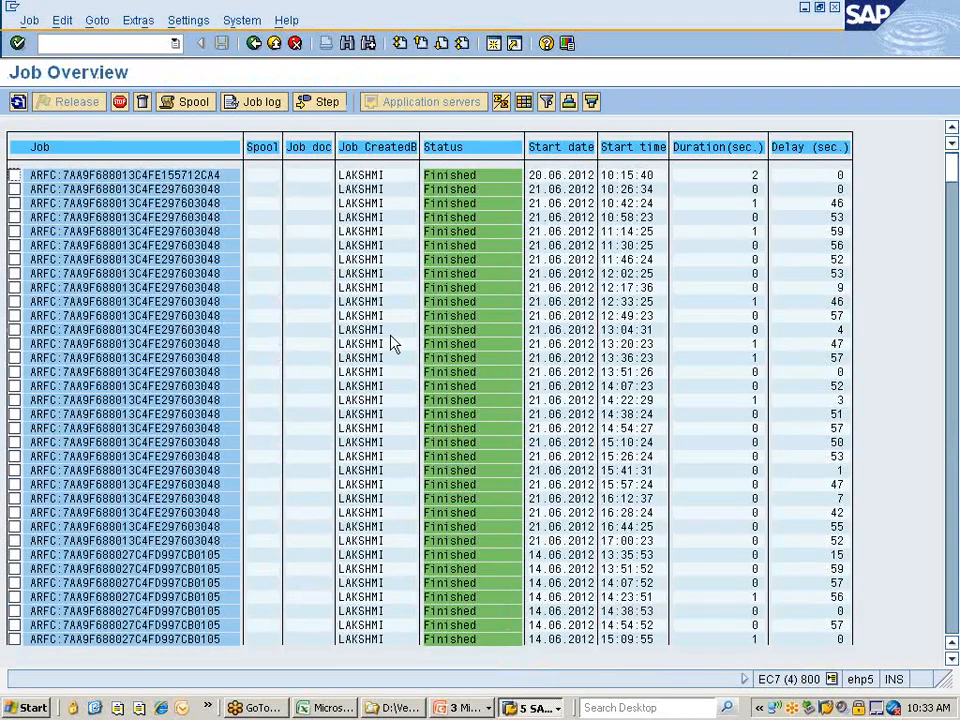
left_click(255, 44)
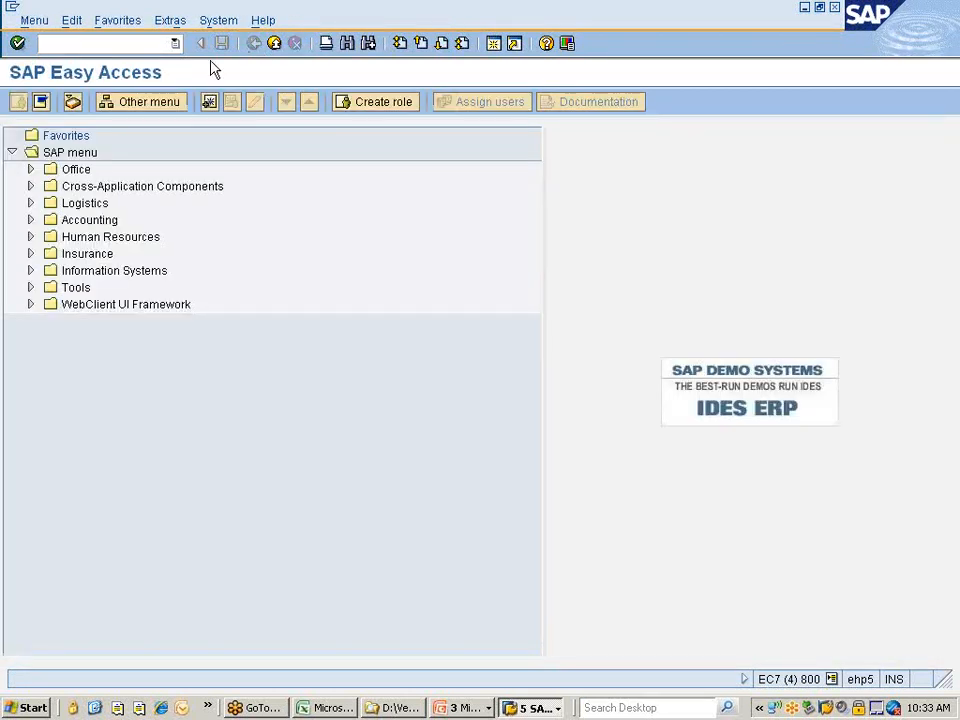
type("sm36")
key("Return")
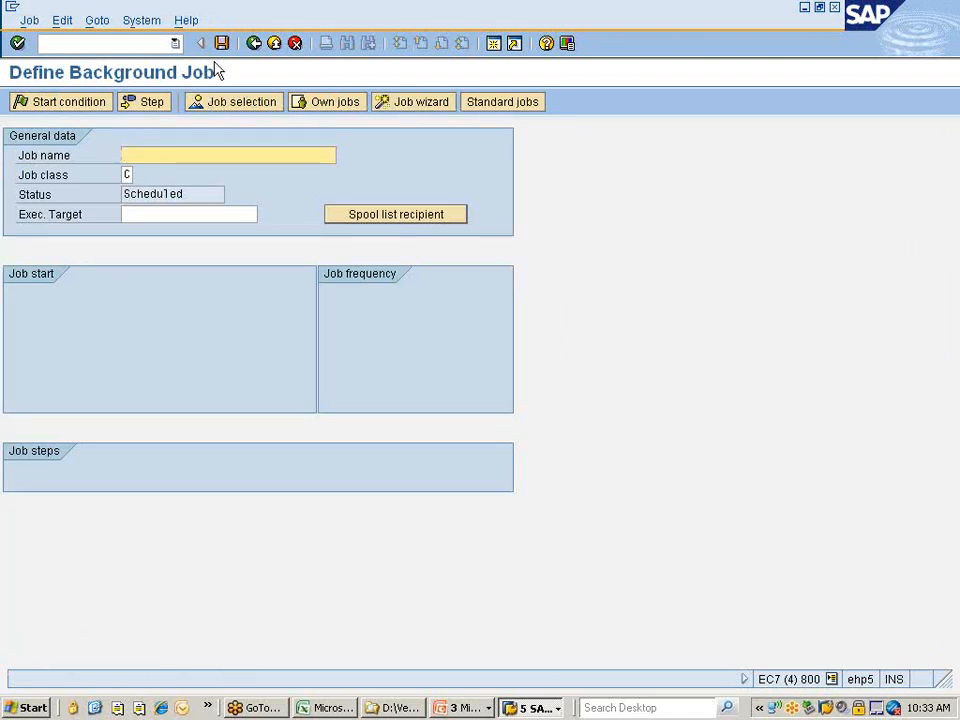
Search jobs for program RM06BB20 with Scheduled jobs included in the job selection.
left_click(111, 44)
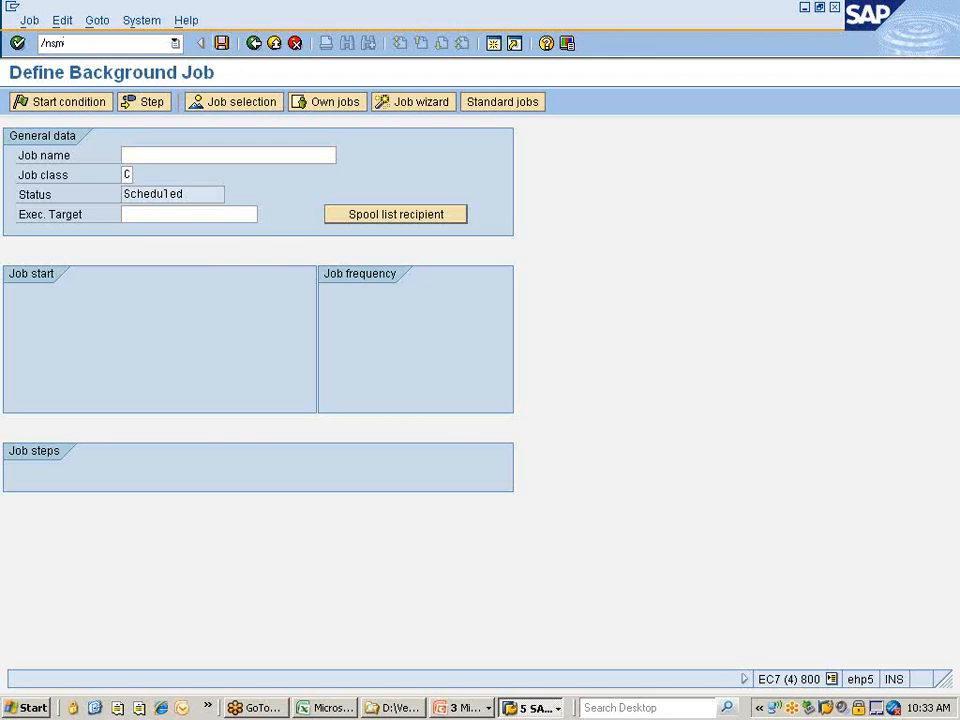
key("Return")
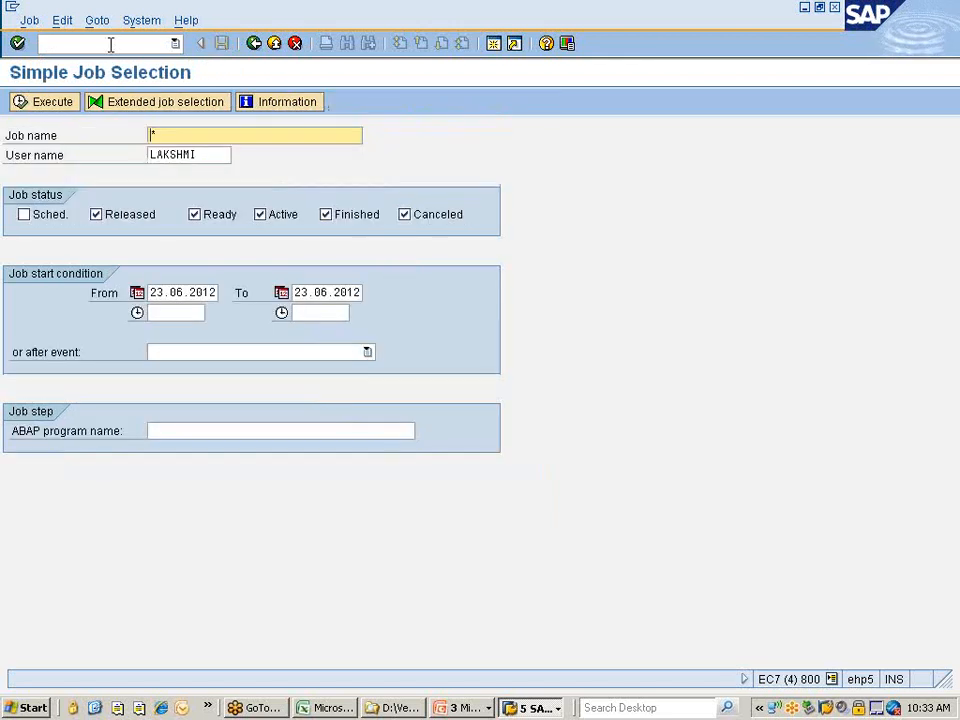
left_click(183, 430)
type("RM06BB20")
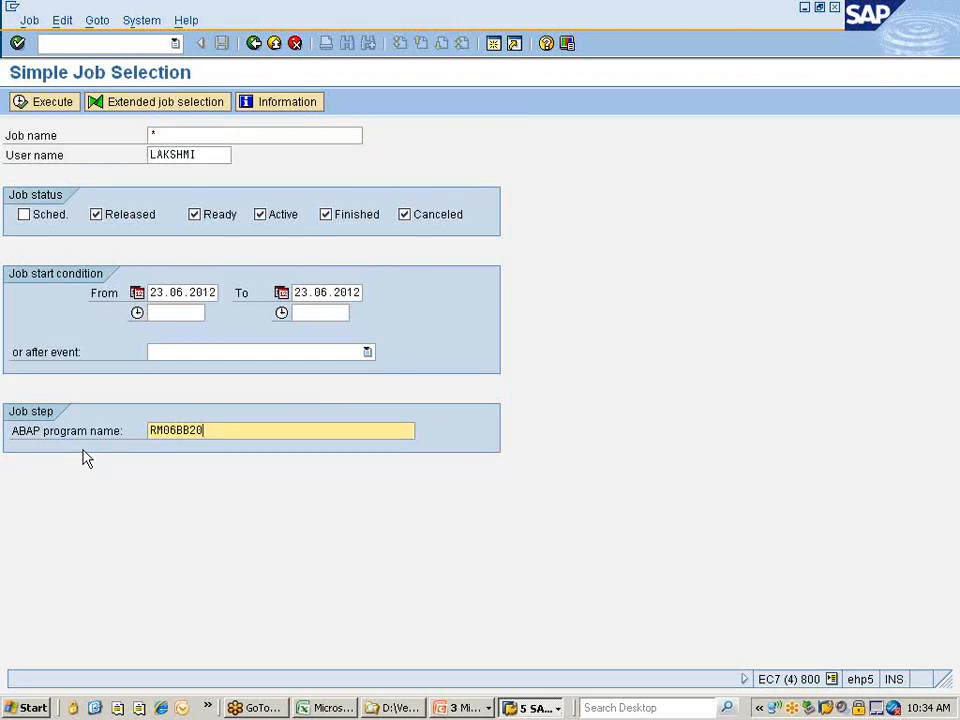
left_click(47, 215)
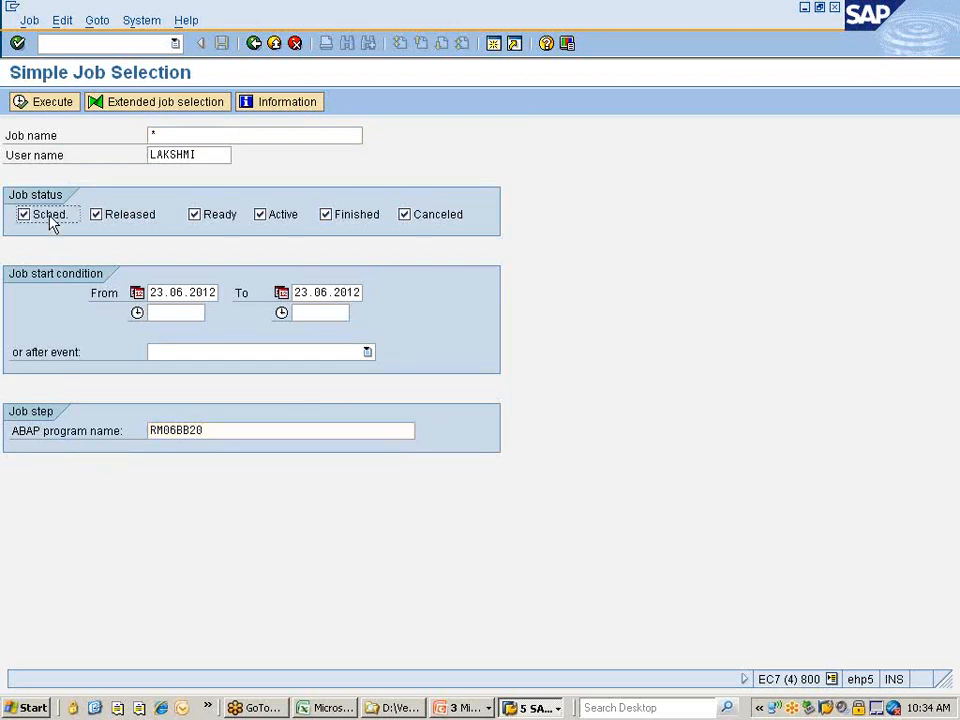
left_click(203, 134)
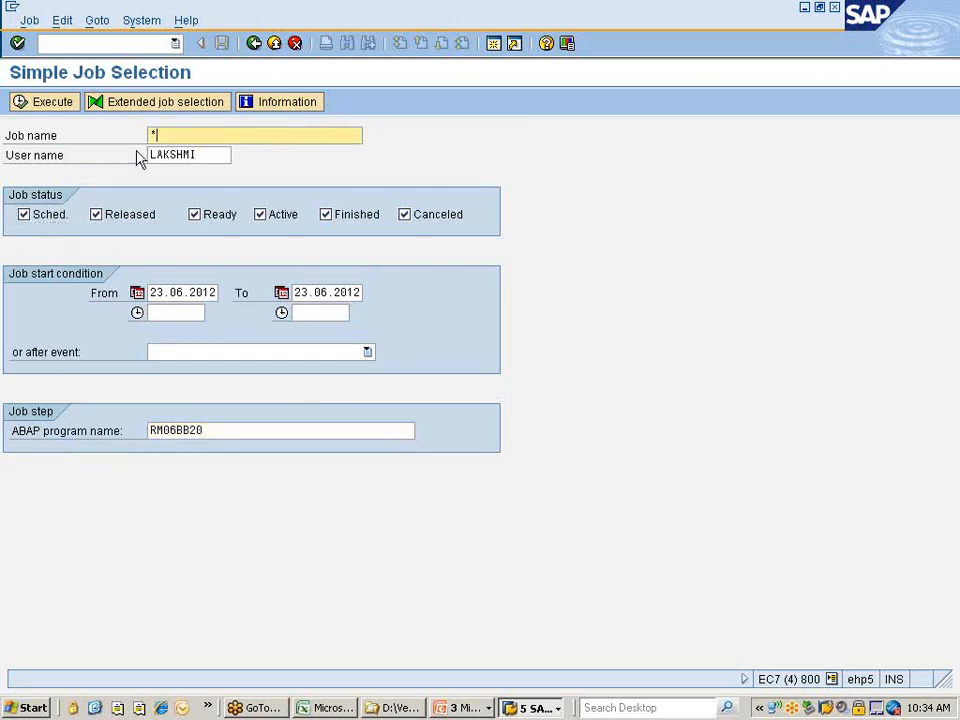
left_click(50, 104)
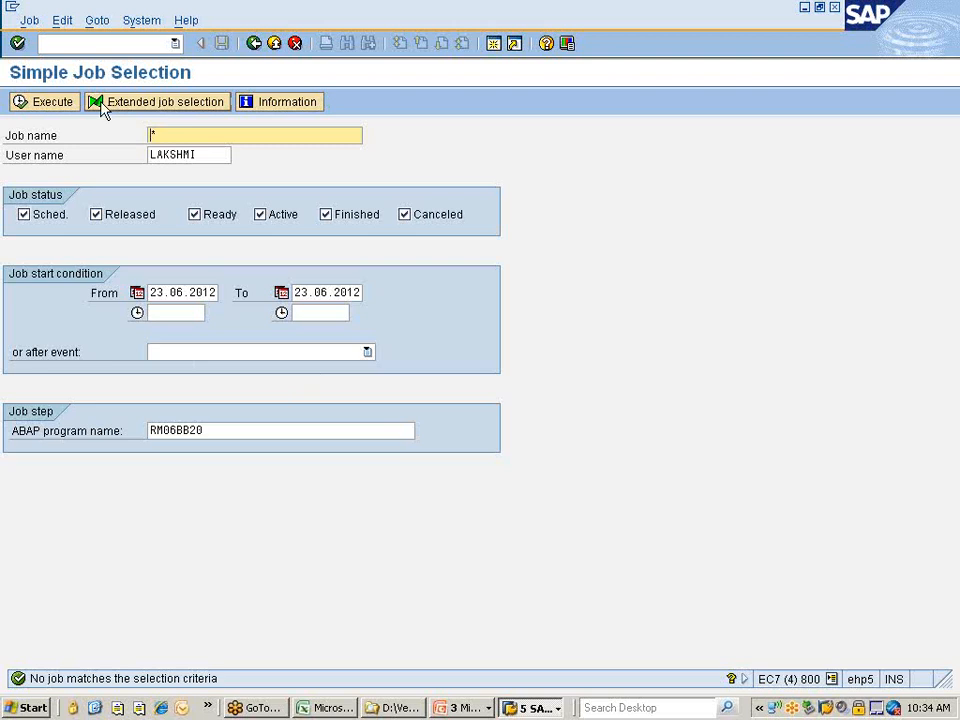
Rerun the job search with Scheduled excluded, then with Scheduled included again.
left_click(24, 214)
left_click(42, 104)
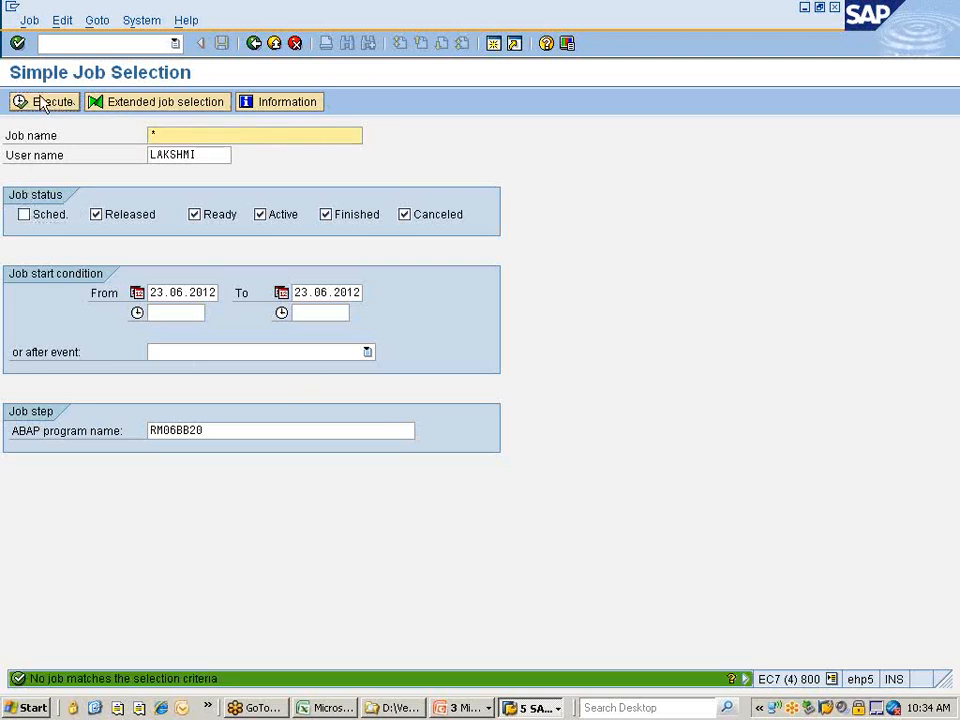
left_click(24, 214)
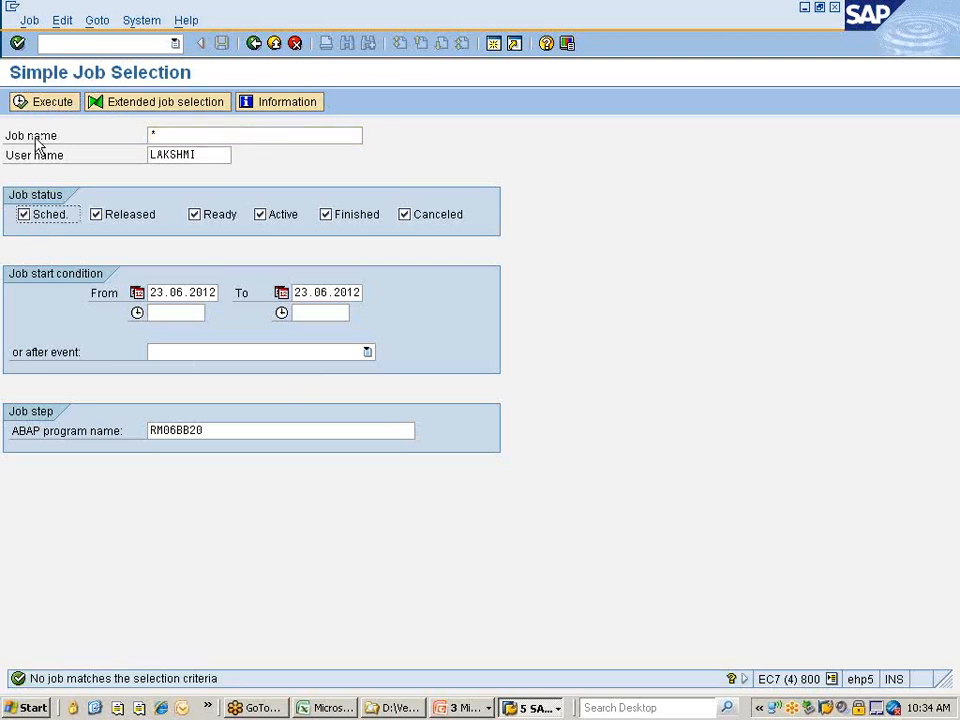
left_click(43, 104)
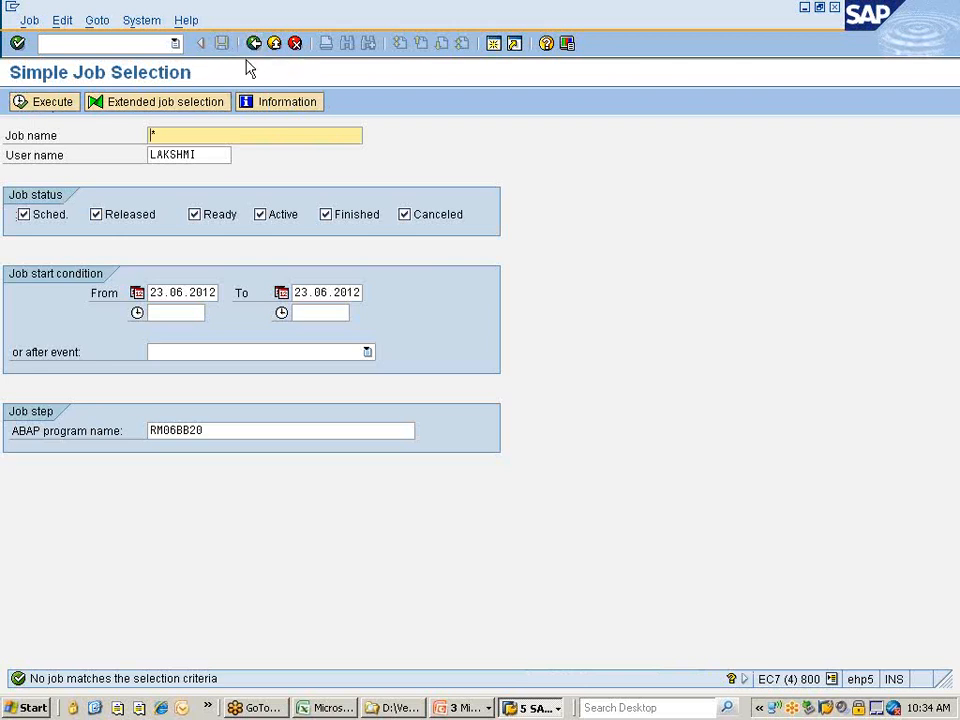
Limit the status filter to Scheduled only, unticking Released, Ready, Active, Finished and Canceled.
left_click(241, 430)
left_click(270, 355)
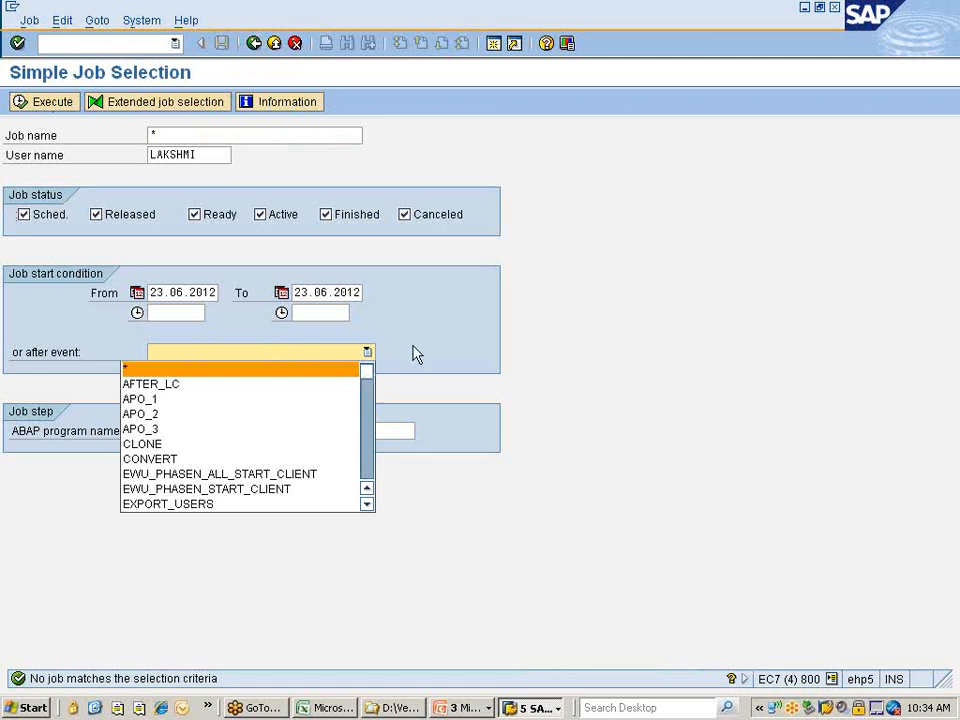
left_click(467, 348)
left_click(122, 219)
left_click(202, 215)
left_click(275, 215)
left_click(340, 220)
left_click(444, 220)
Clear the RM06BB20 program filter and rerun the job search without it.
left_click(228, 431)
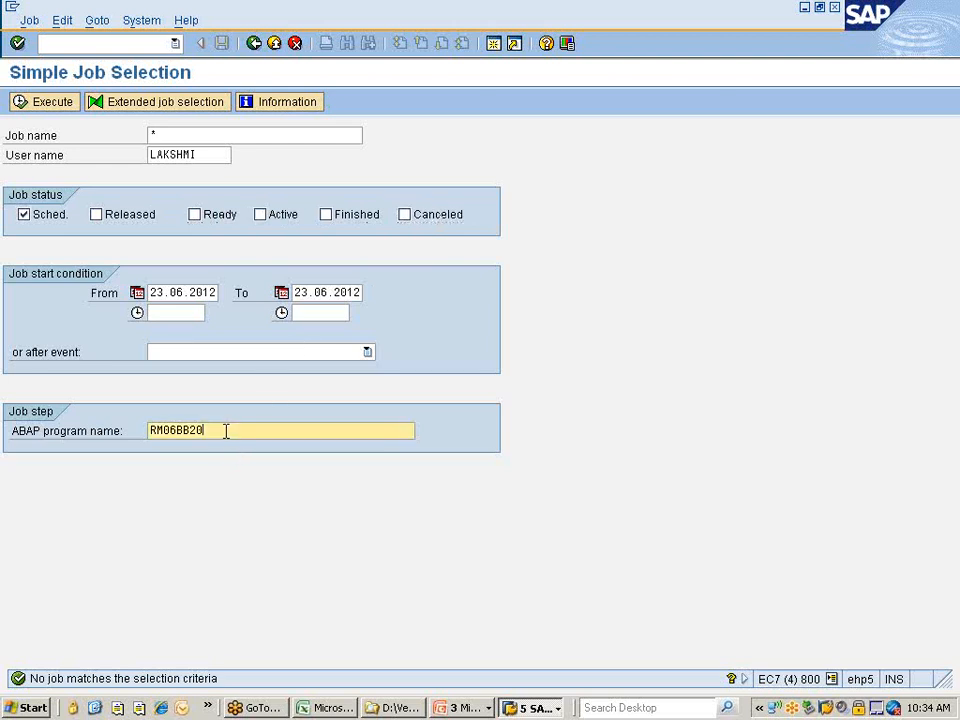
key("BackSpace")
key("BackSpace")
key("BackSpace")
key("BackSpace")
key("BackSpace")
key("BackSpace")
key("BackSpace")
key("BackSpace")
left_click(467, 418)
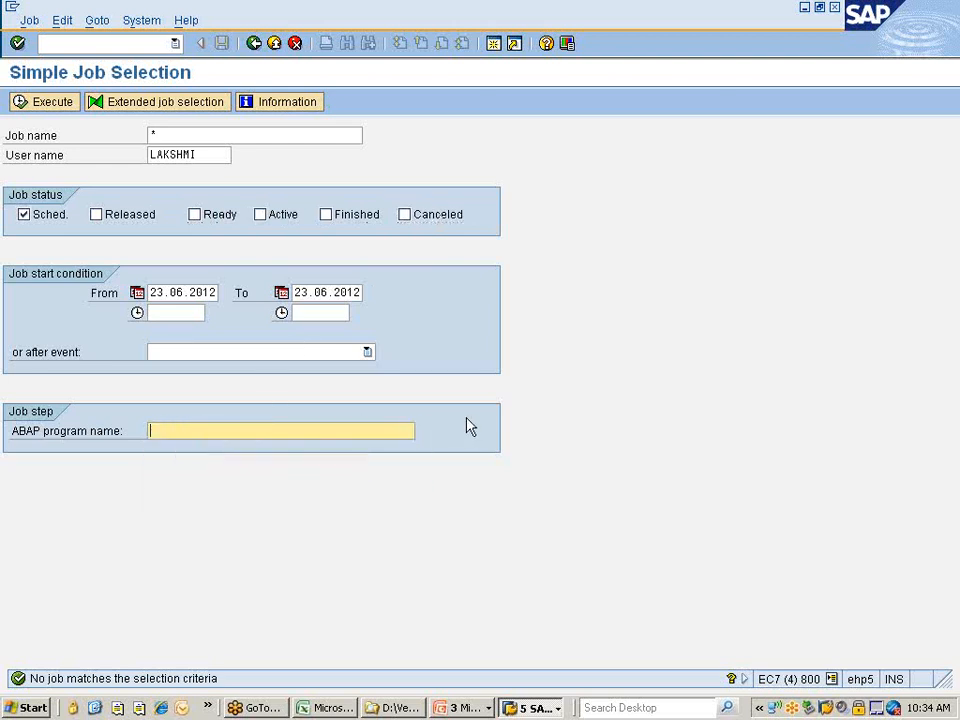
left_click(45, 105)
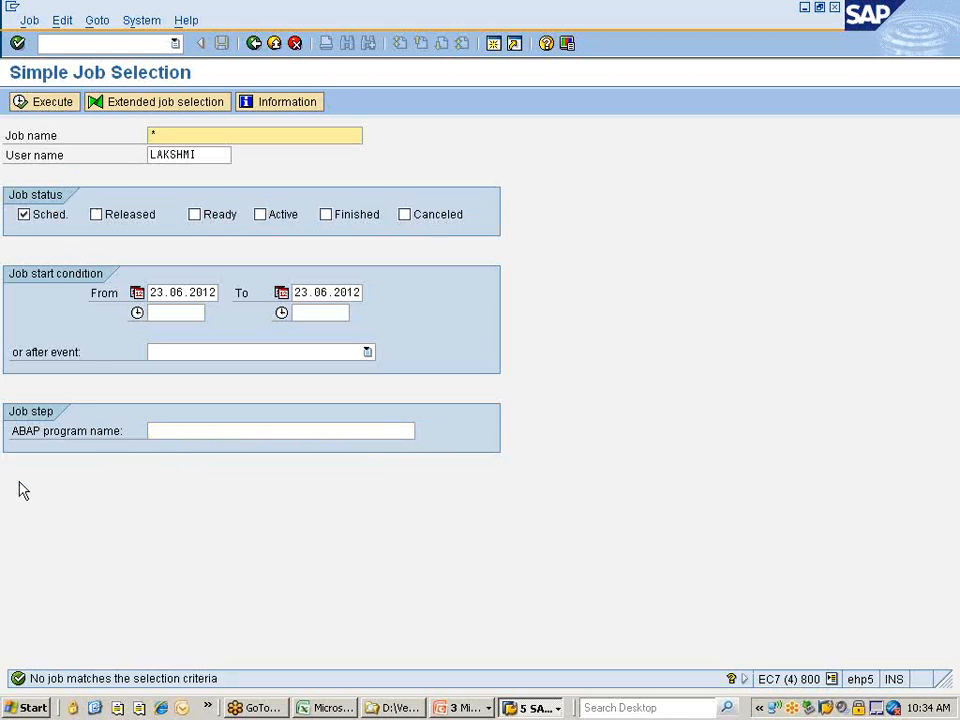
left_click(176, 312)
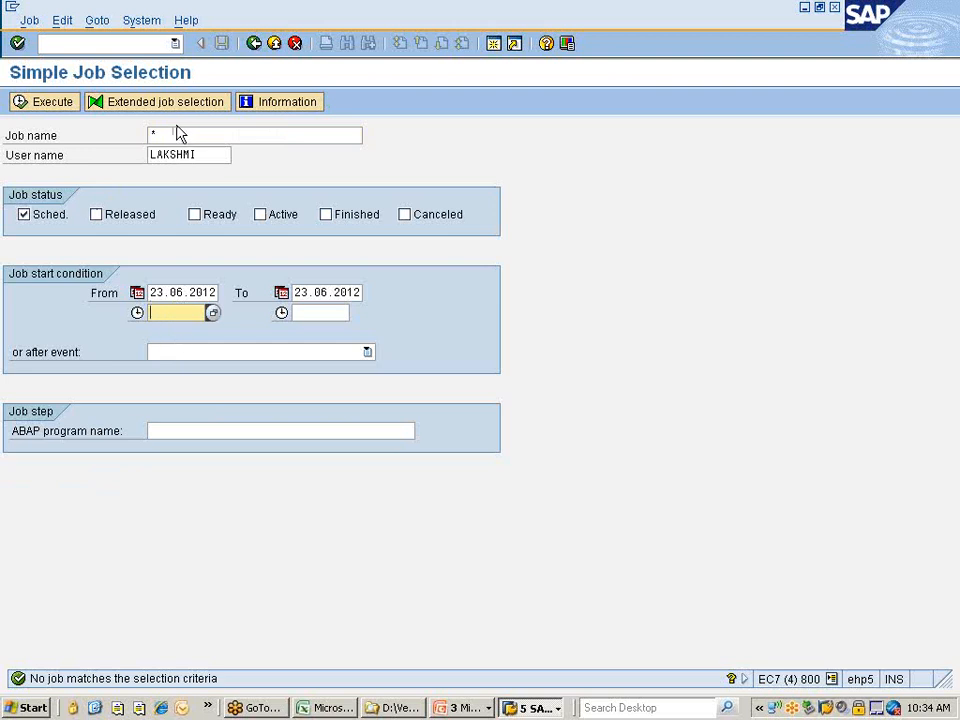
Set the user name filter to * (any user), restore program RM06BB20 and rerun the search.
left_click(207, 154)
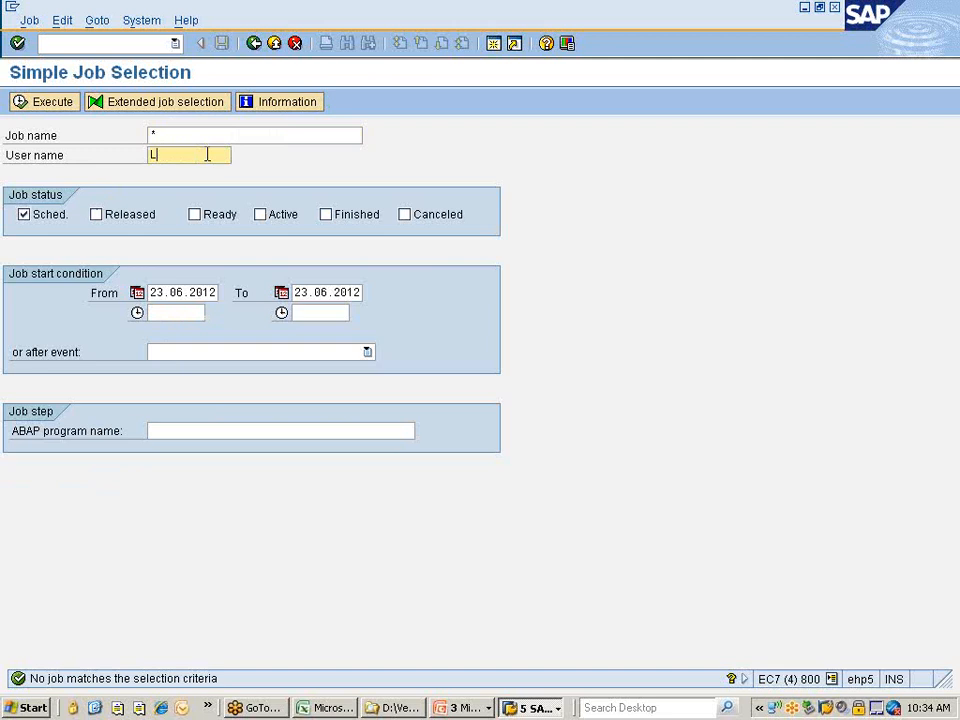
key("BackSpace")
left_click(162, 174)
left_click(187, 432)
left_click(176, 450)
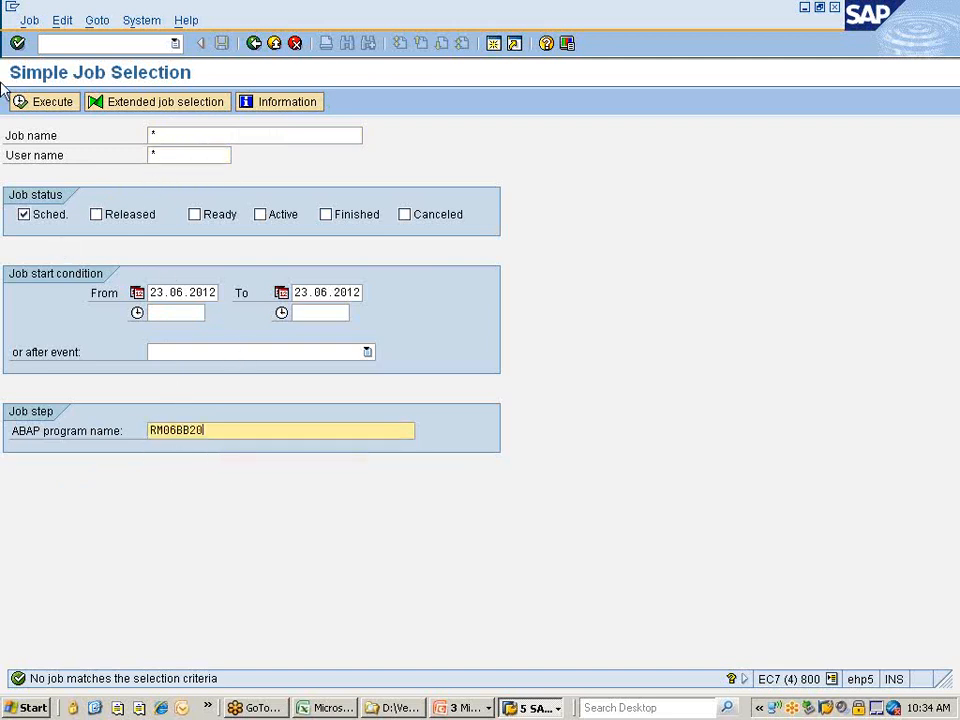
left_click(34, 108)
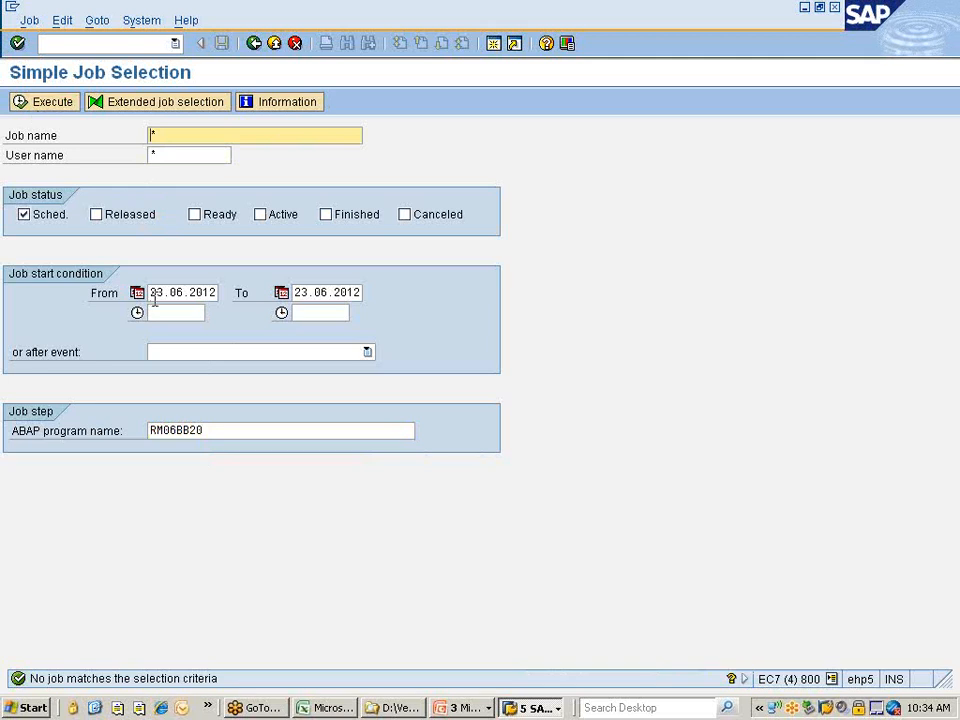
Clear the program filter and jump to automatic PO creation with /nme59.
left_click(220, 431)
key("BackSpace")
key("BackSpace")
key("BackSpace")
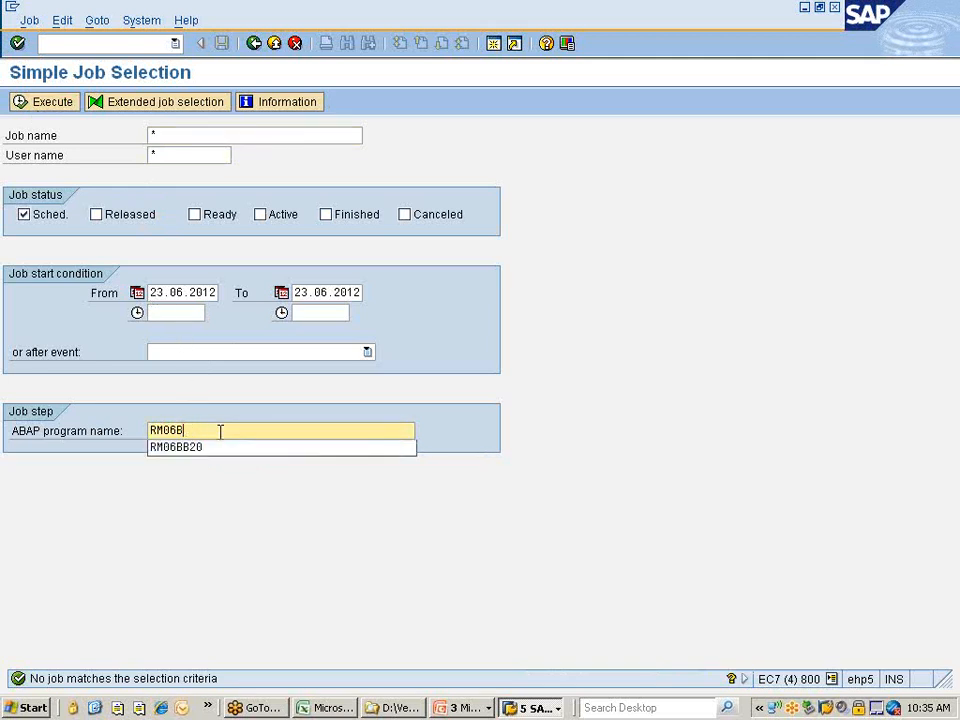
key("BackSpace")
key("BackSpace")
key("BackSpace")
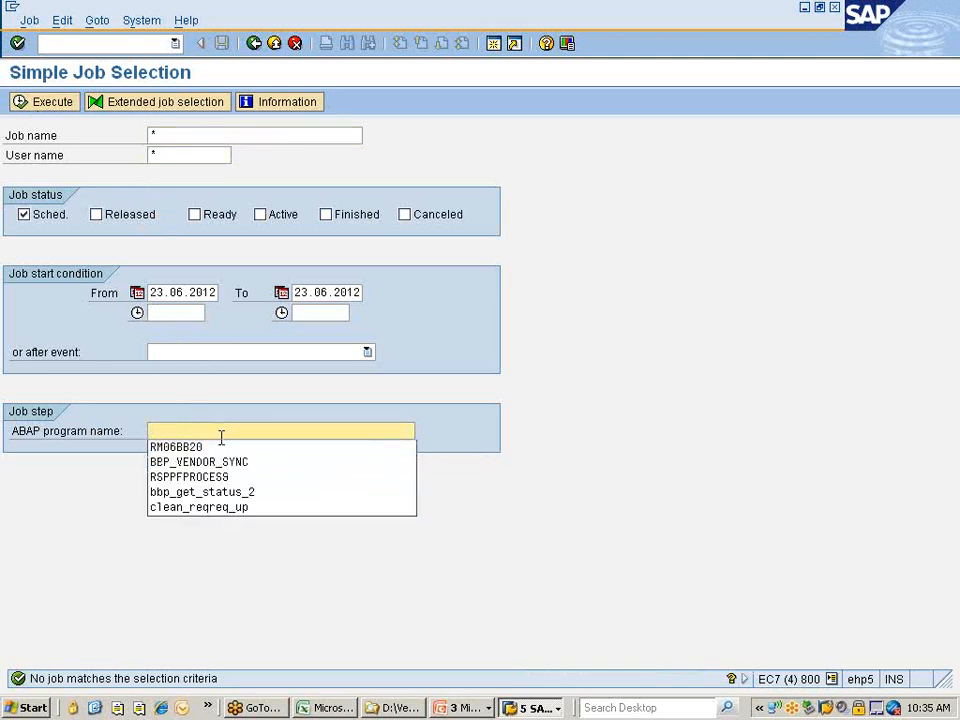
left_click(504, 492)
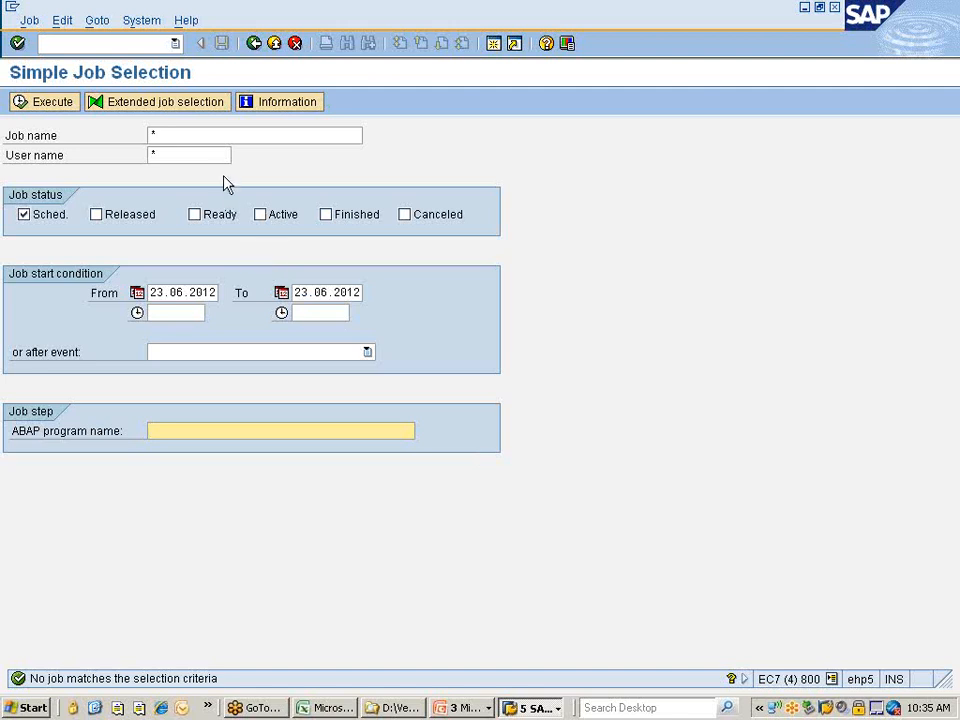
left_click(116, 44)
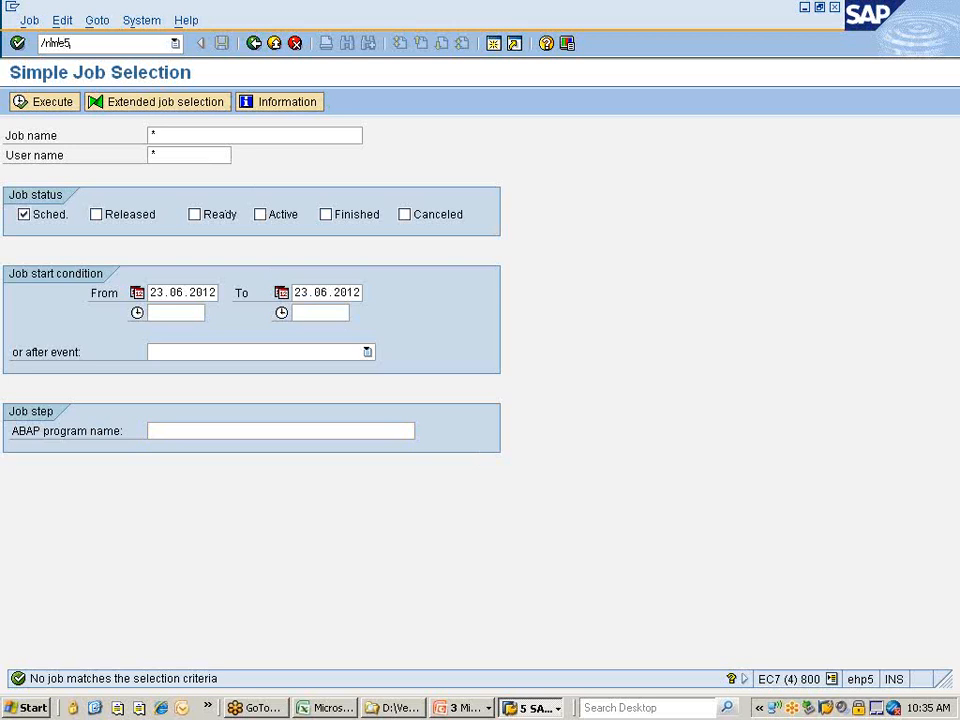
type("/nme59")
key("Return")
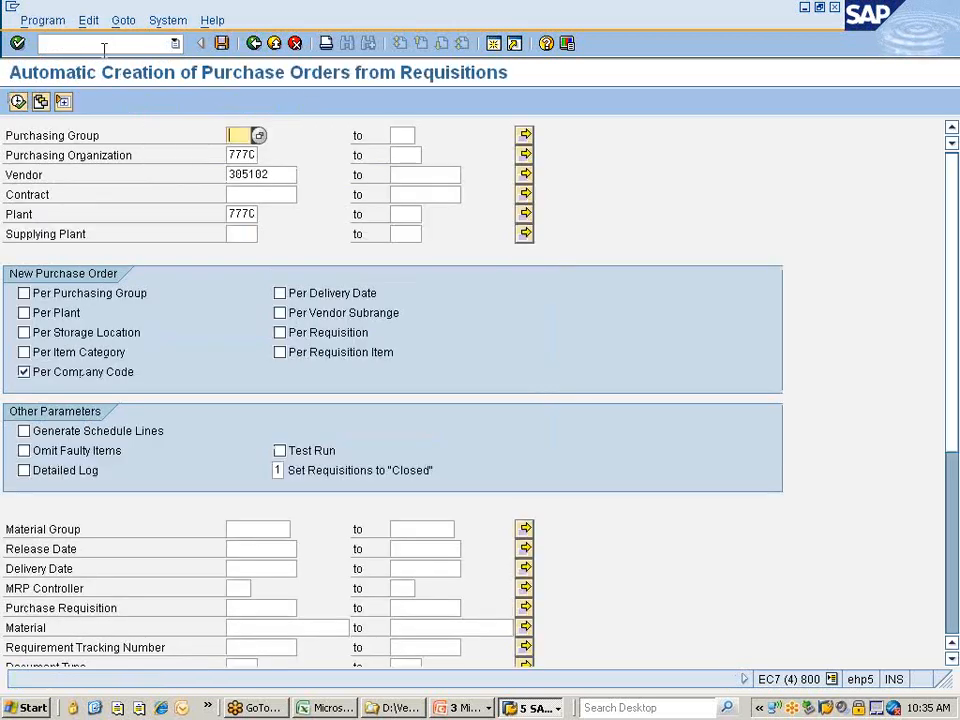
Open the Vendor multiple selection, which lists vendor 305102.
left_click(431, 176)
left_click(523, 176)
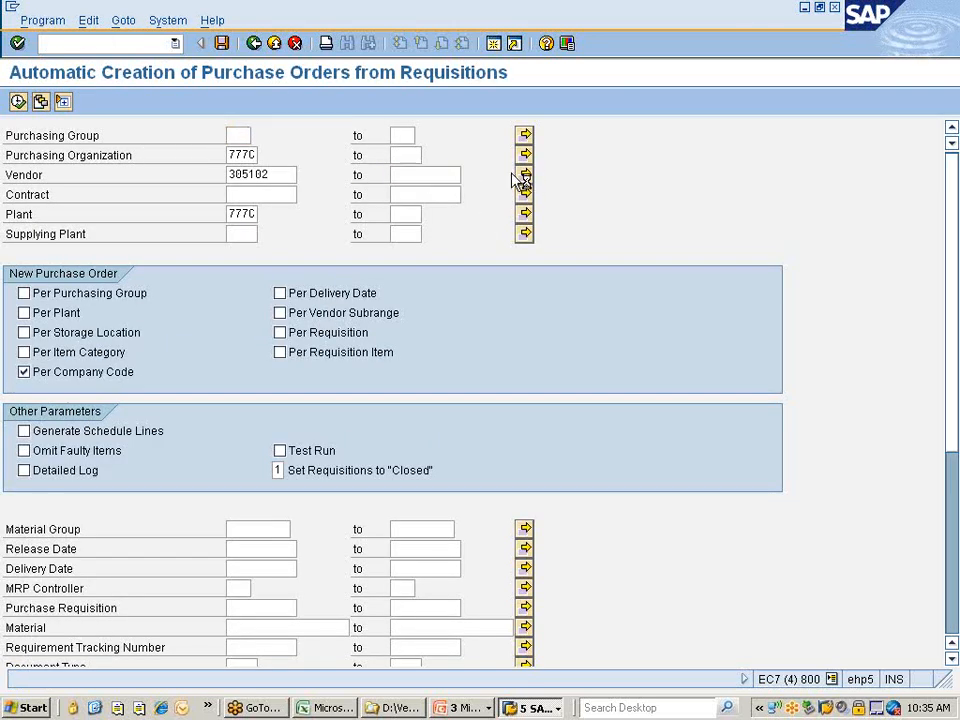
left_click(72, 258)
Cancel the vendor multiple selection and run automatic PO creation for vendor 305102.
left_click(72, 256)
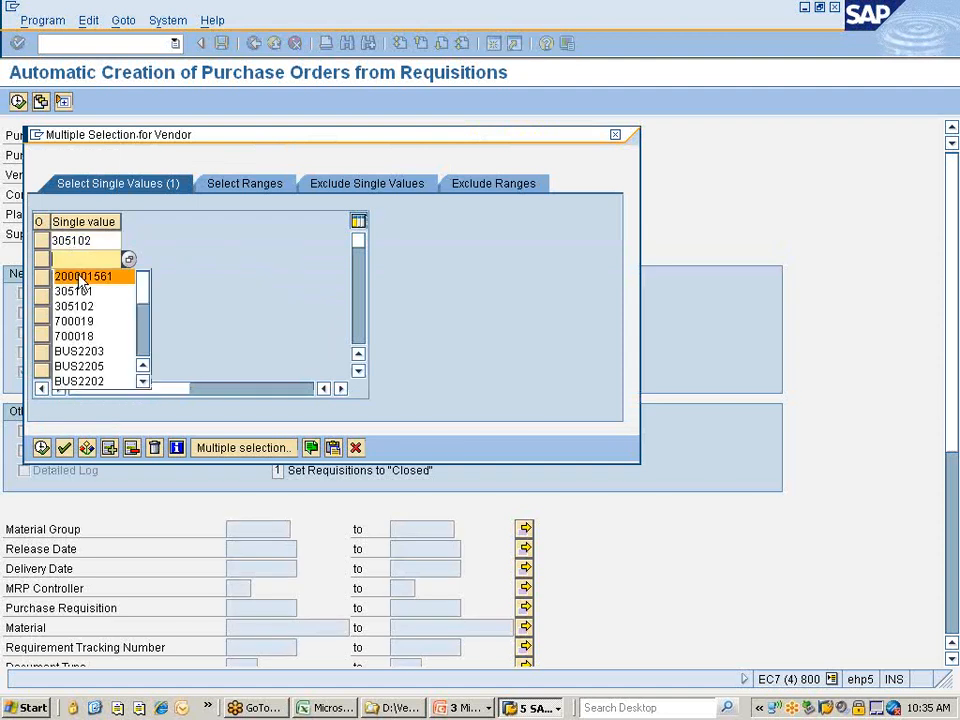
left_click(231, 282)
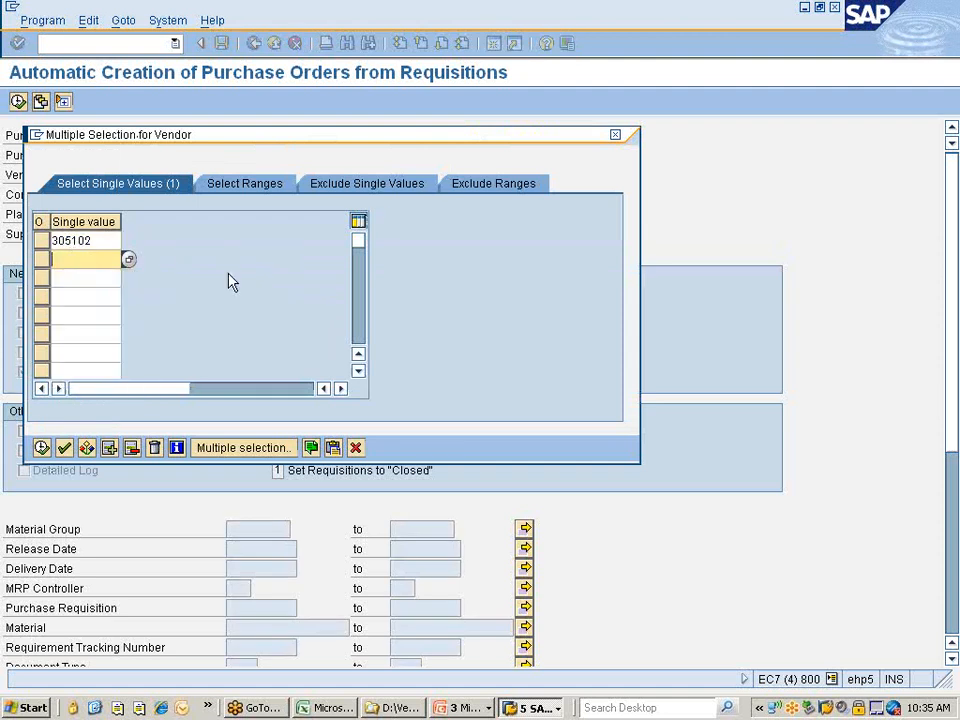
left_click(355, 447)
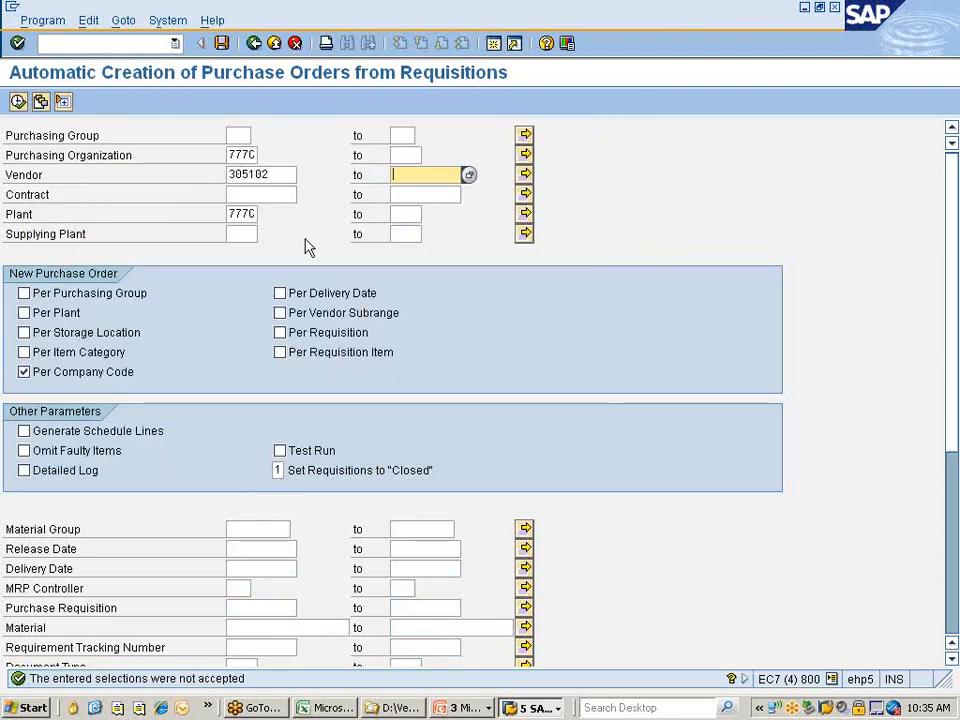
left_click(18, 102)
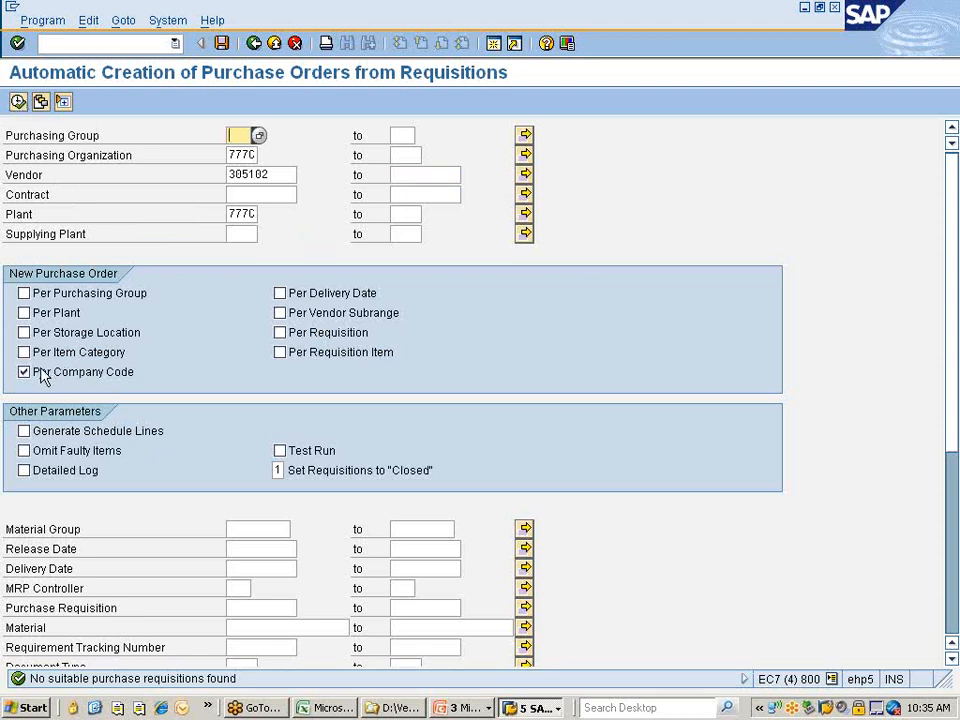
Toggle Per Company Code off and on, rerun the report, then clear vendor 305102.
left_click(43, 376)
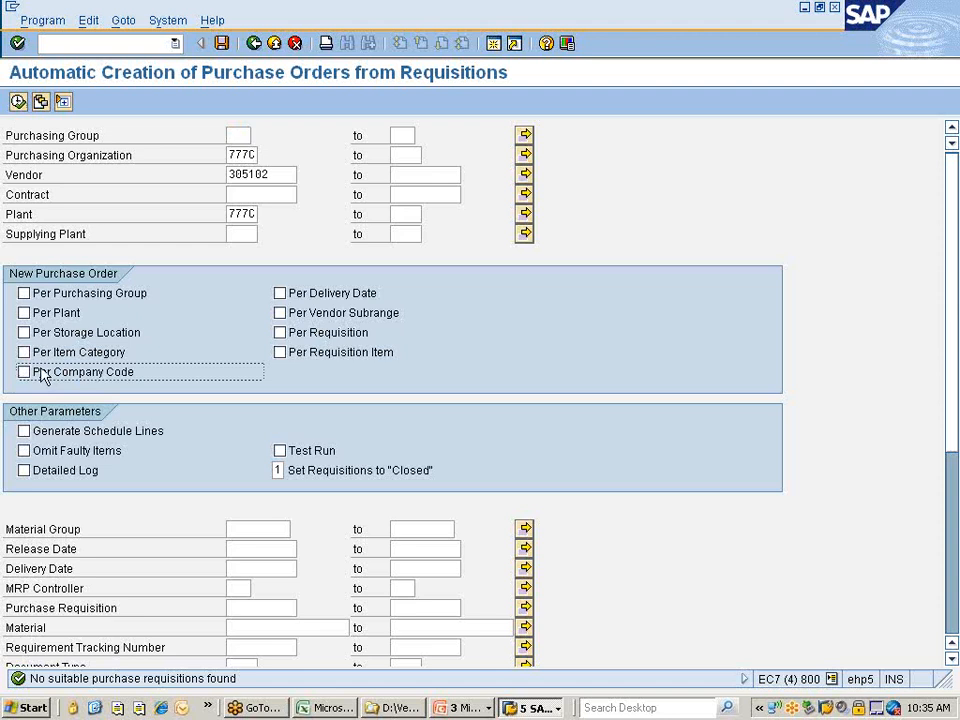
left_click(23, 372)
left_click(18, 101)
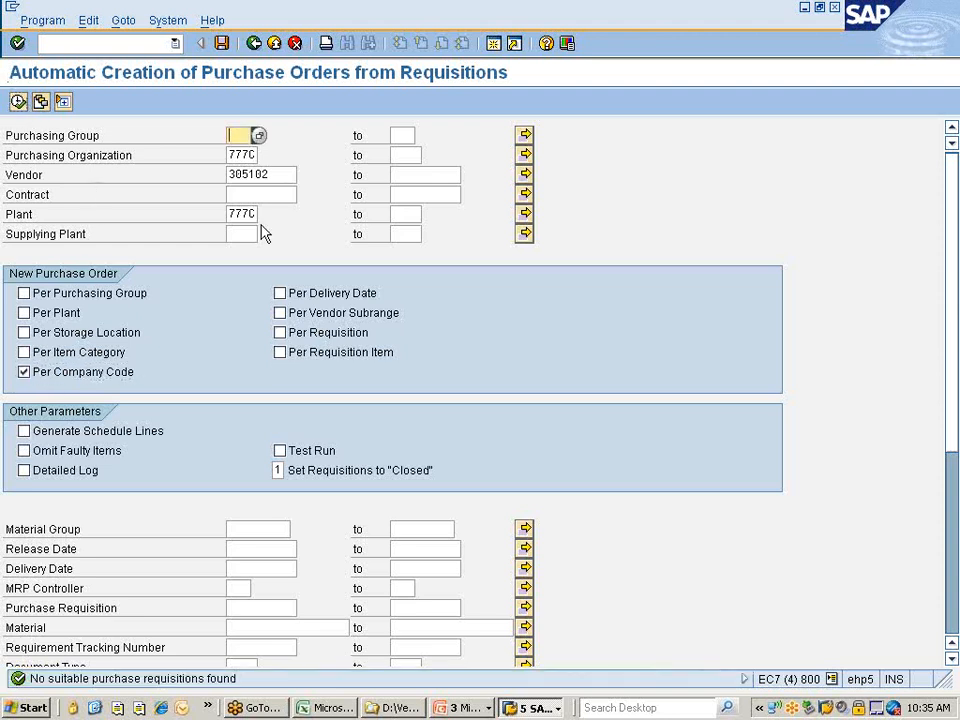
left_click(293, 175)
key("BackSpace")
key("BackSpace")
key("BackSpace")
key("BackSpace")
key("BackSpace")
key("BackSpace")
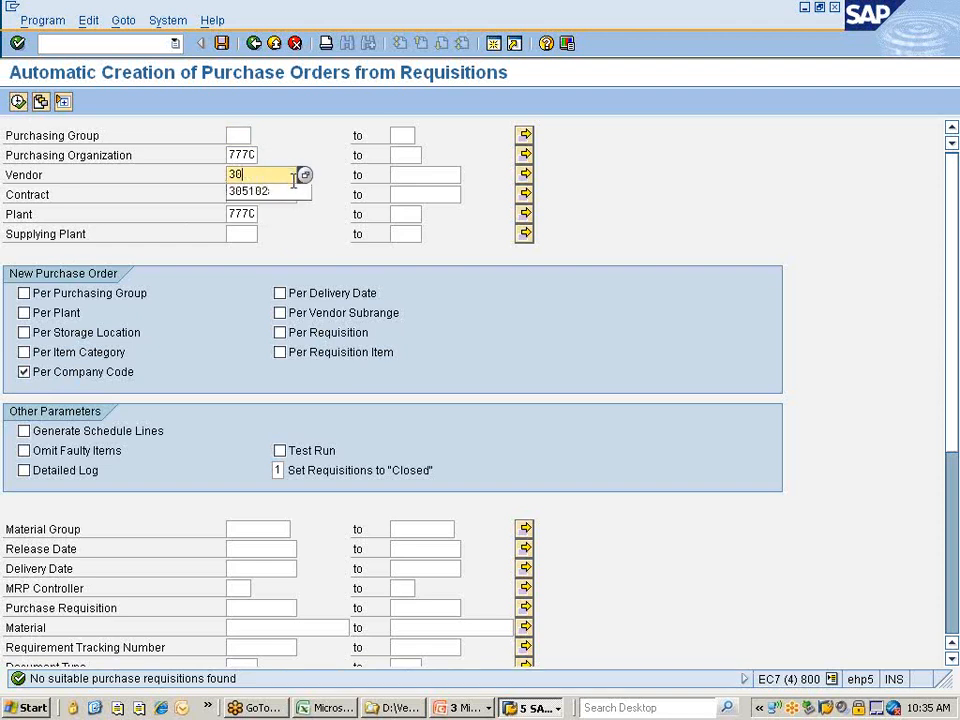
Look up vendors for 777C, choose vendor 200001559 and run automatic PO creation.
left_click(306, 176)
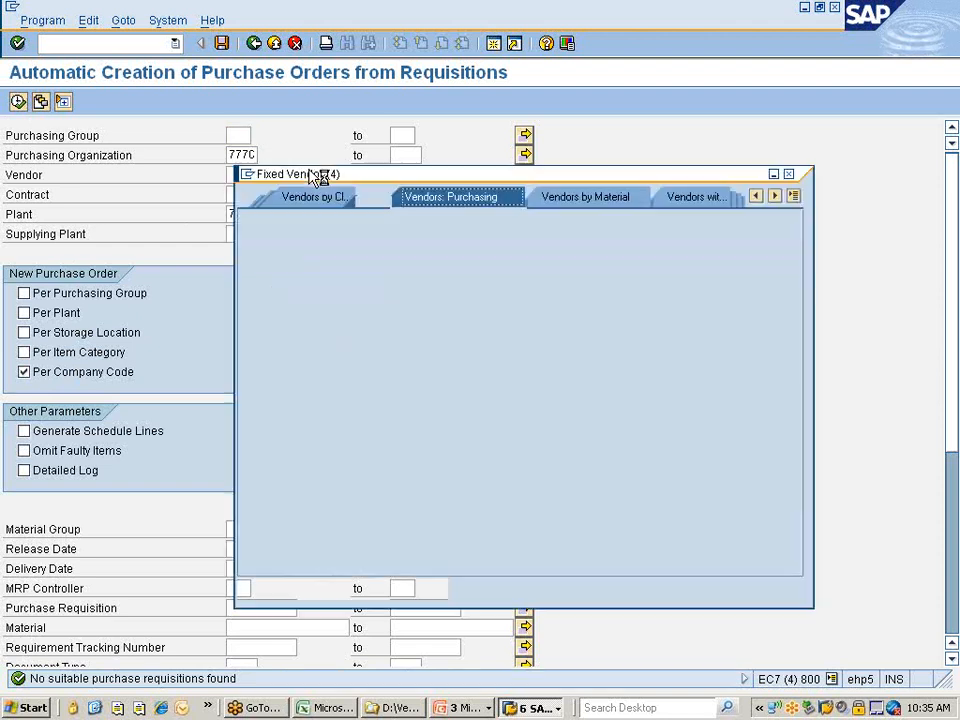
key("Return")
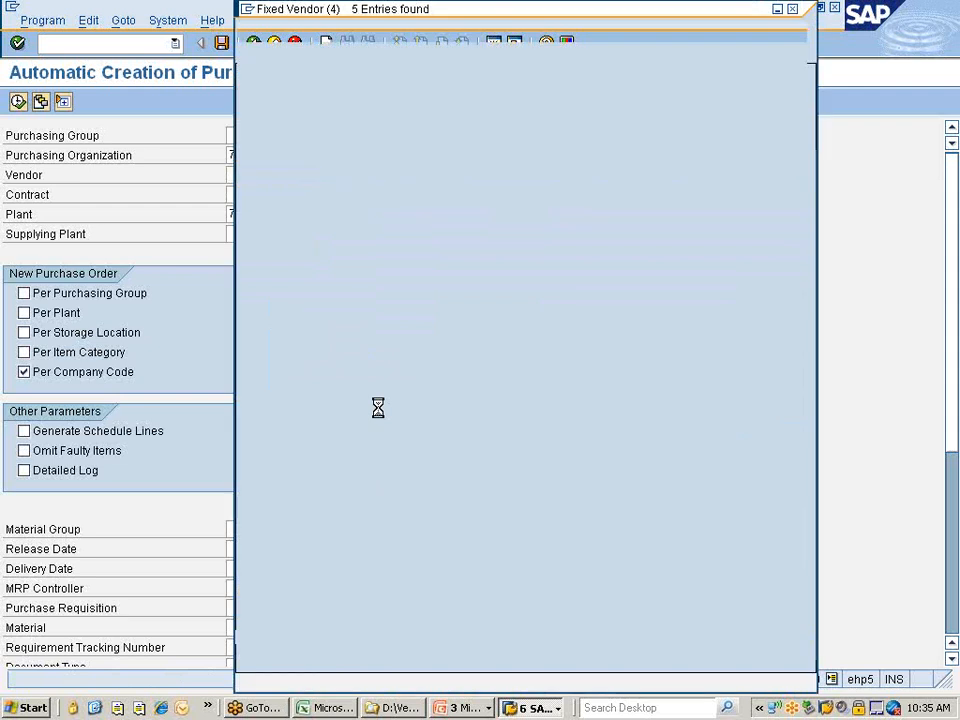
double_click(275, 191)
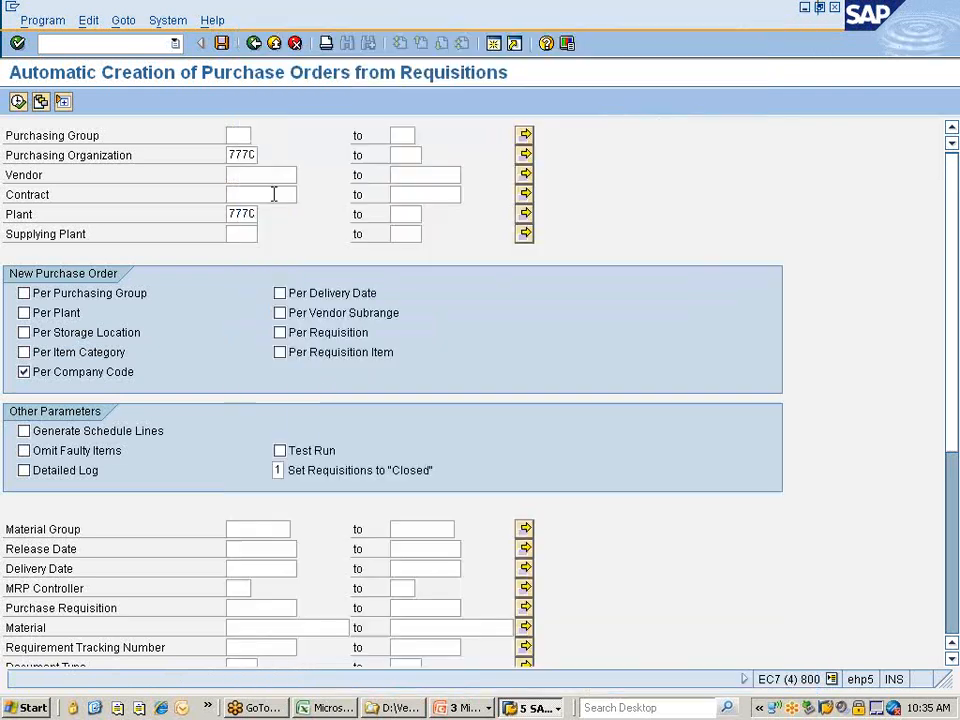
left_click(18, 102)
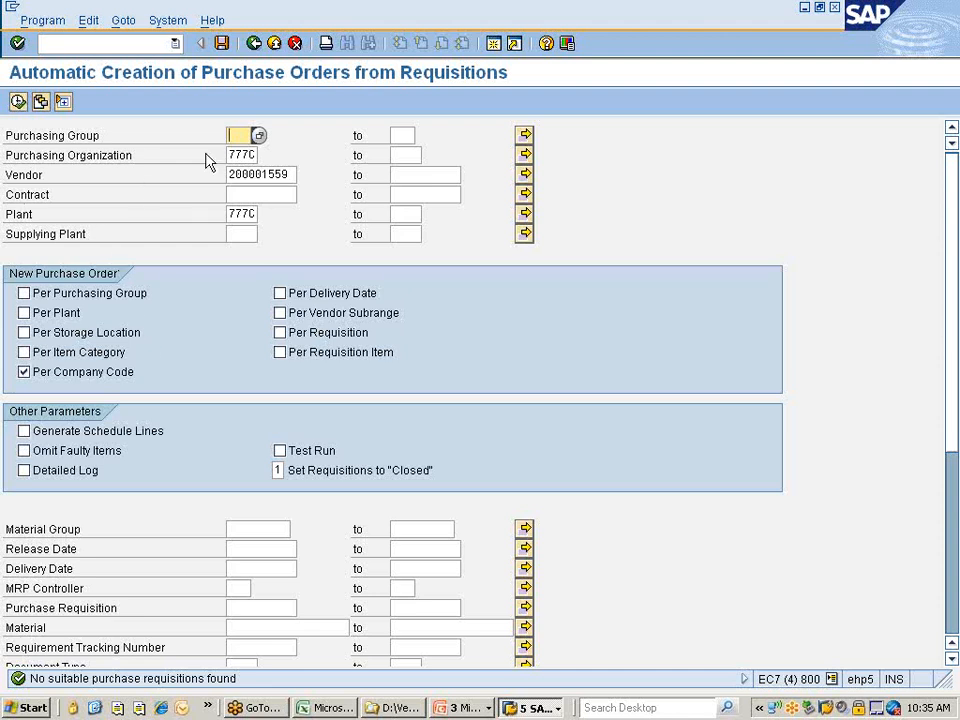
Set purchasing group NIS and rerun the report.
type("n")
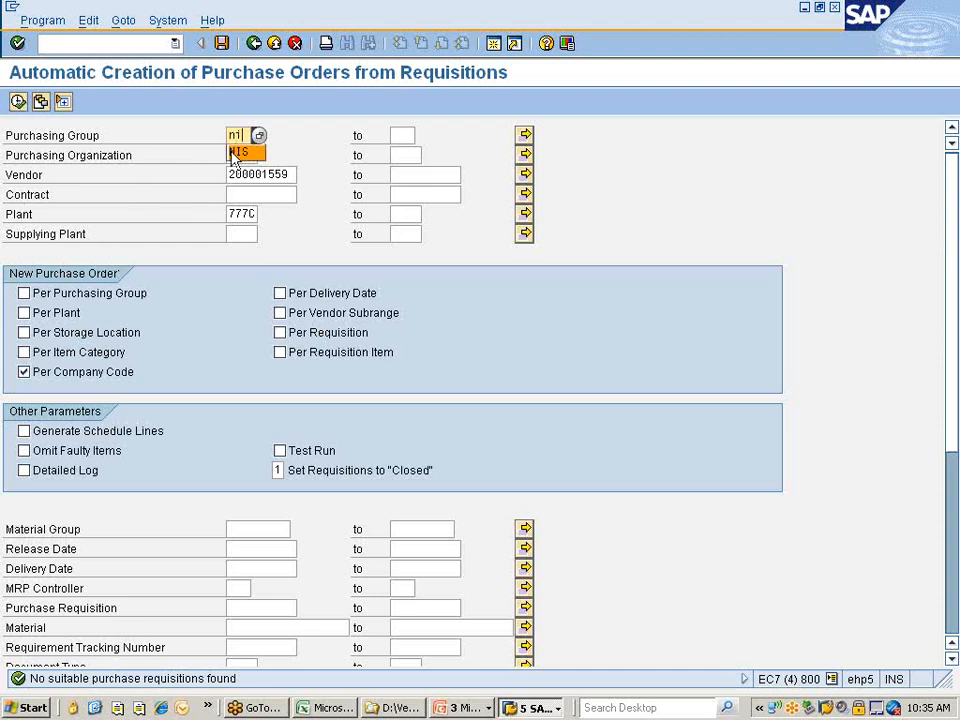
type("i")
left_click(240, 152)
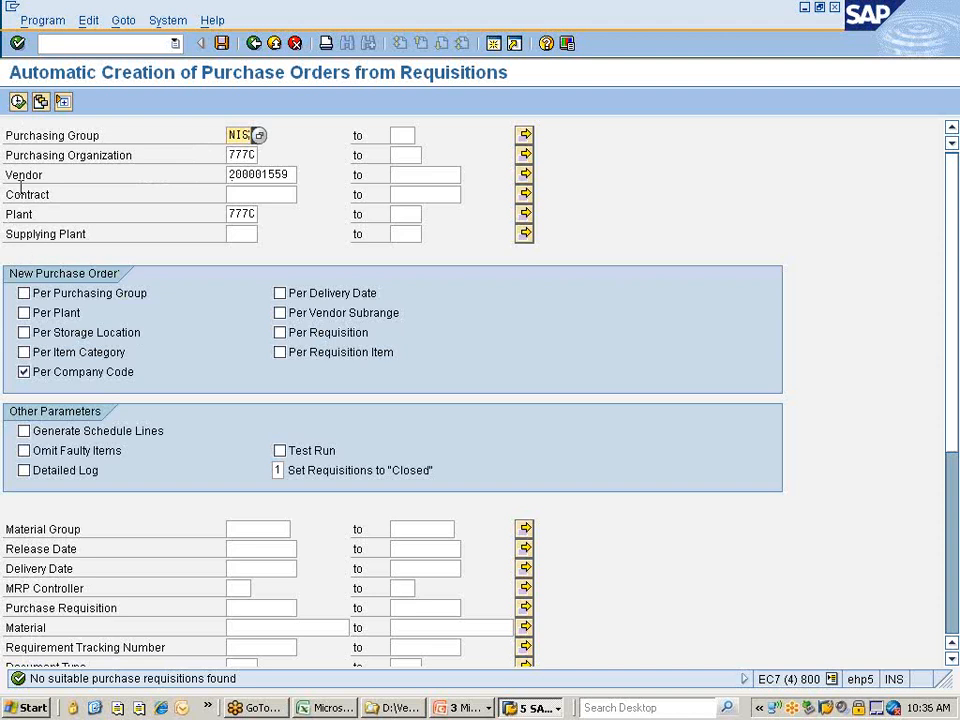
left_click(18, 101)
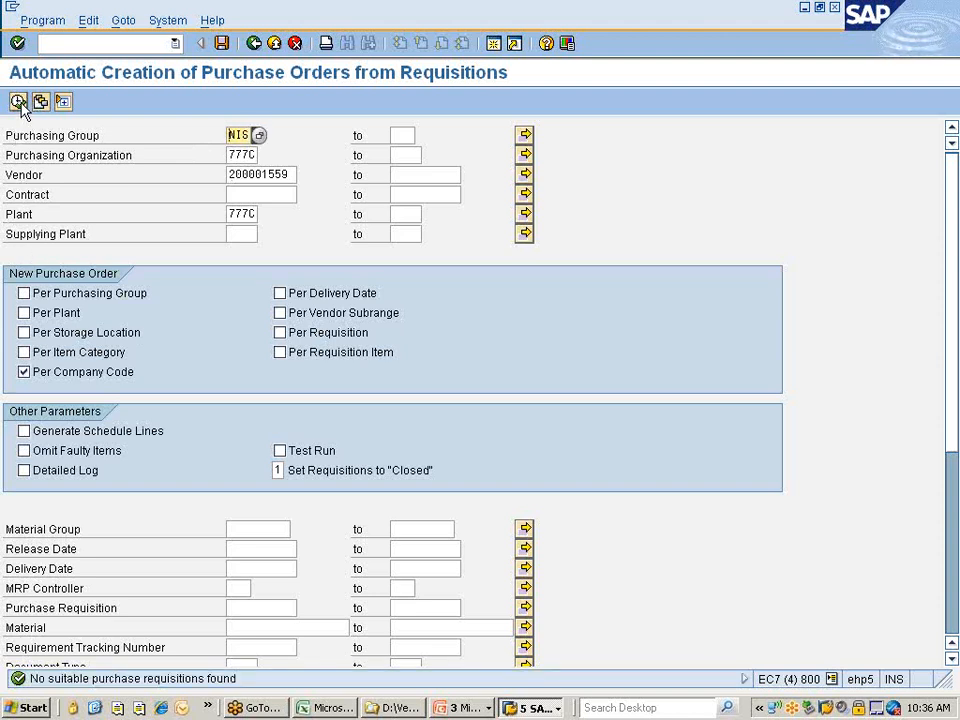
Delete the vendor number, leaving Contract and Material empty.
left_click(293, 175)
key("BackSpace")
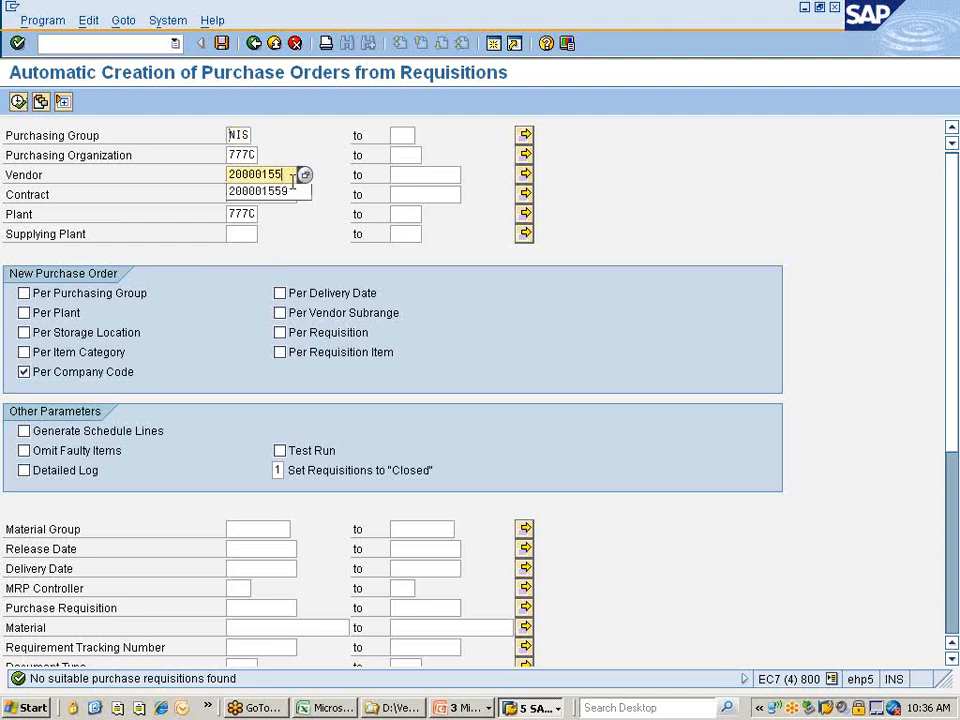
key("BackSpace")
key("BackSpace")
key("BackSpace")
key("BackSpace")
key("BackSpace")
key("BackSpace")
key("BackSpace")
key("BackSpace")
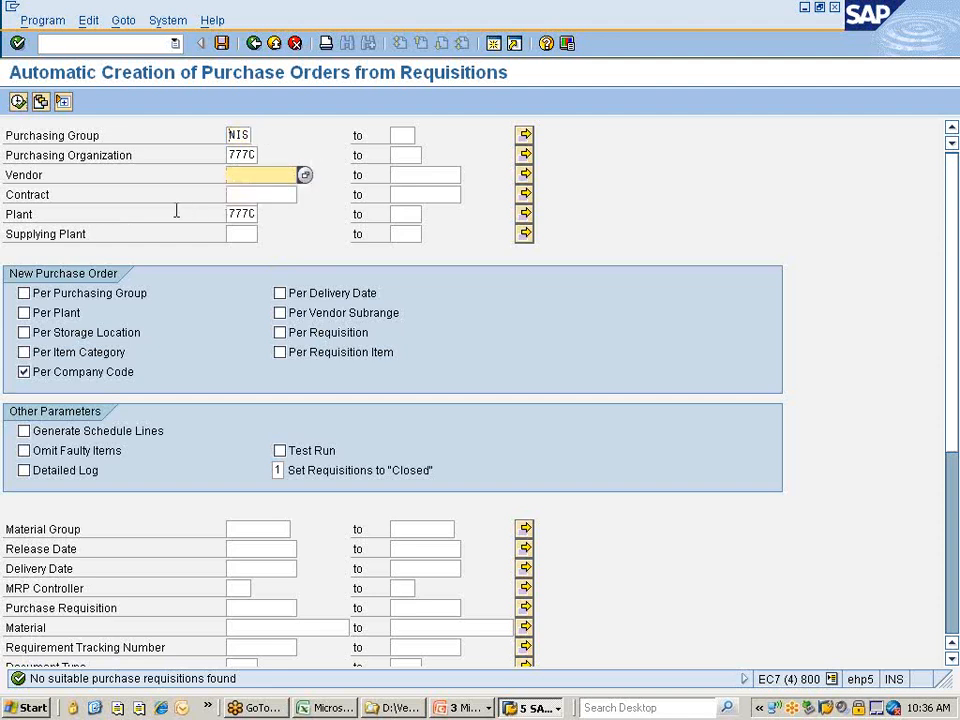
left_click(255, 194)
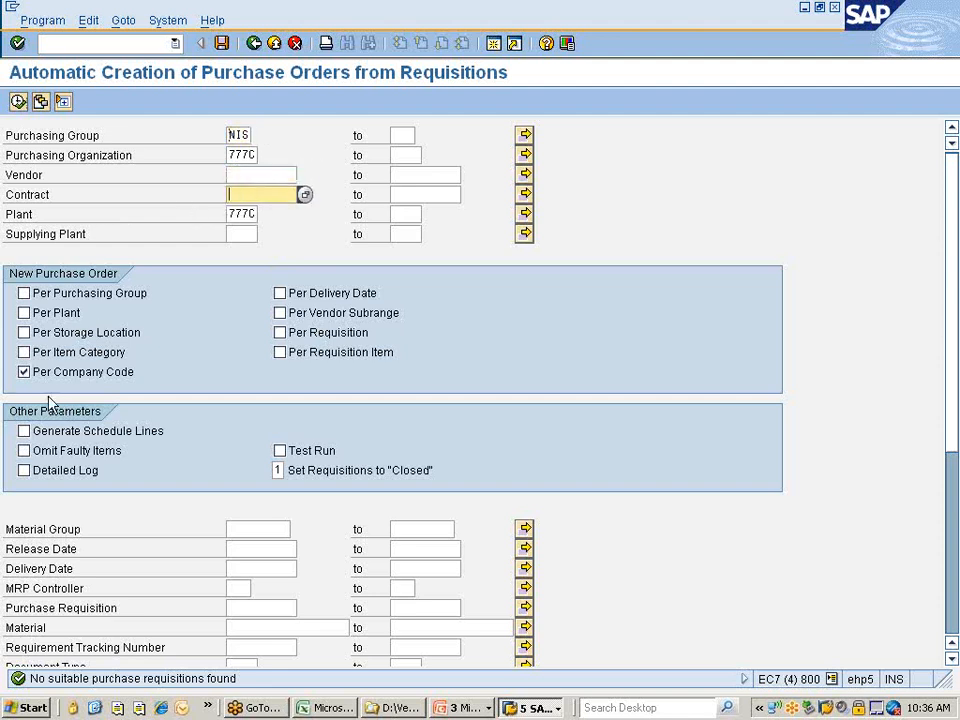
left_click(246, 627)
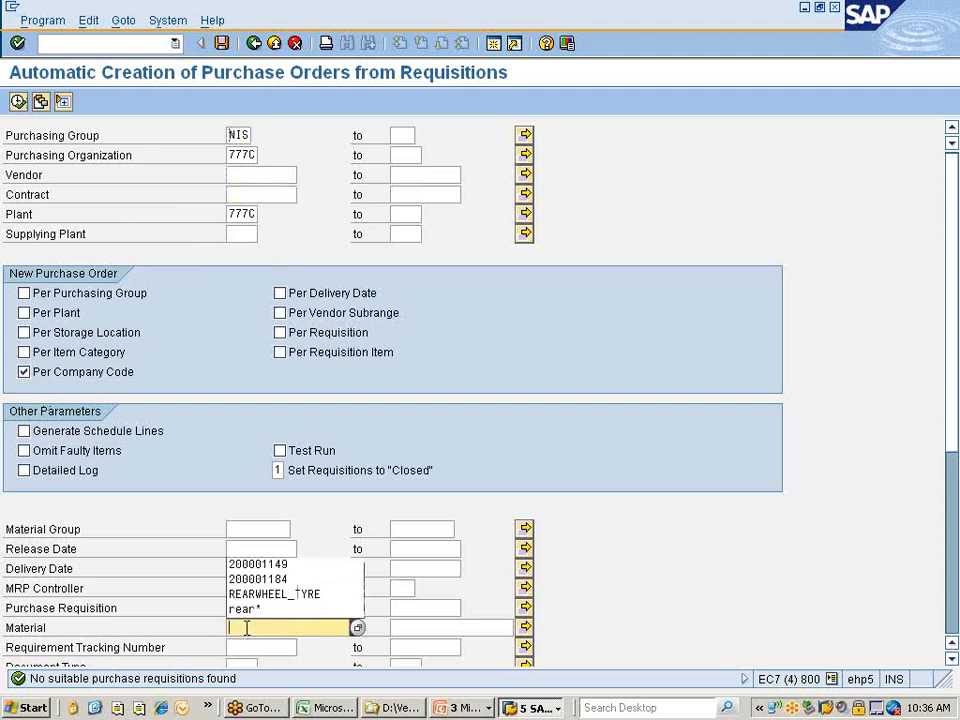
left_click(311, 532)
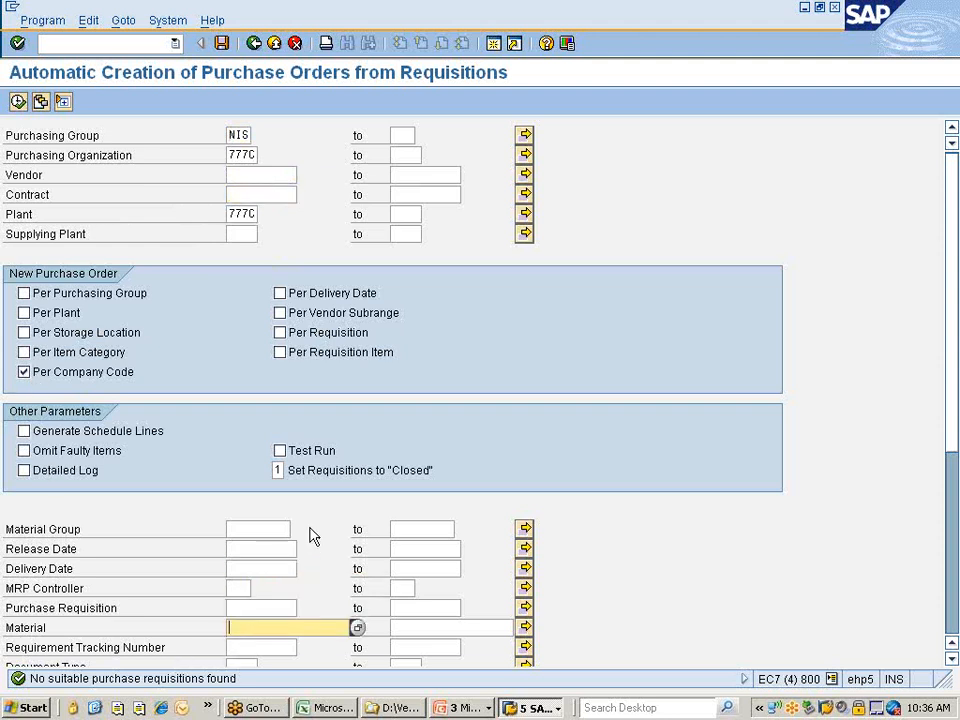
Pick material 10000354 from the material search for plant 777C and rerun the report.
left_click(357, 627)
key("Return")
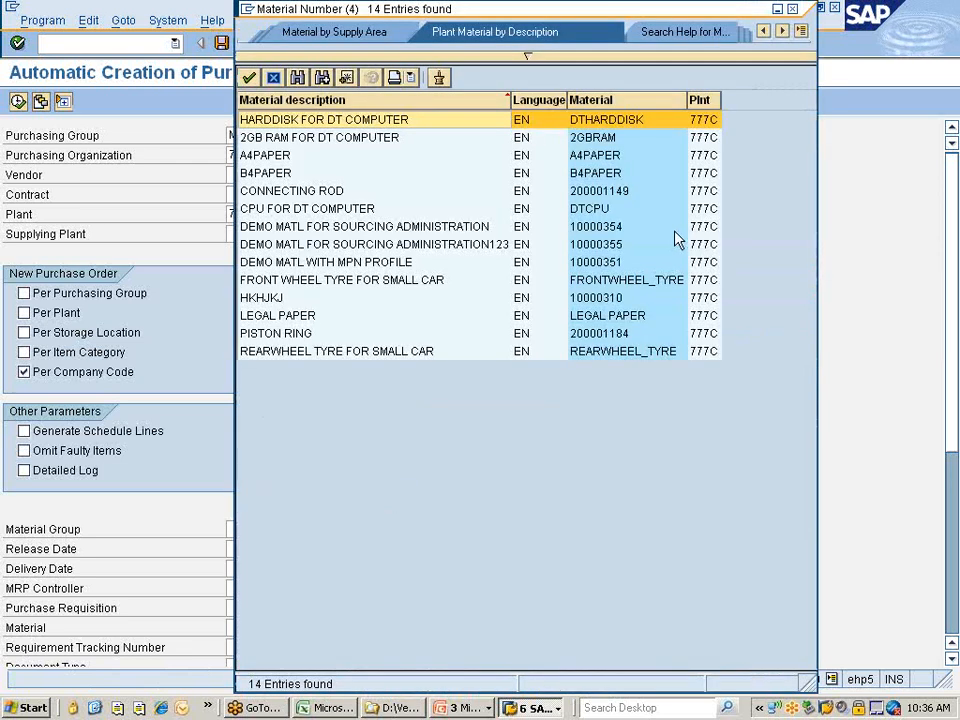
left_click(612, 228)
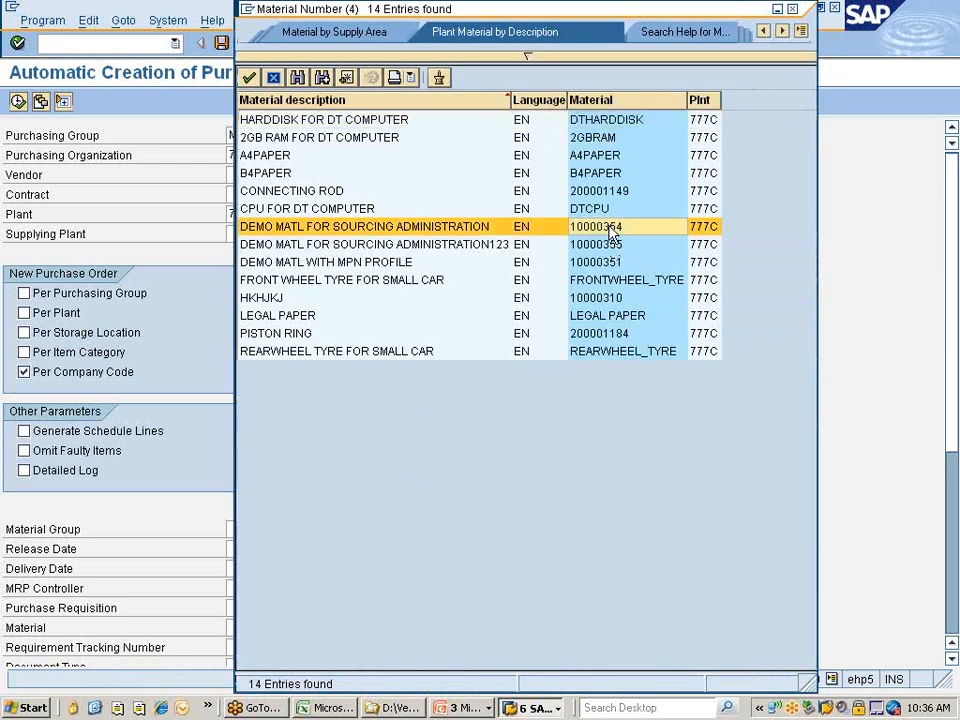
double_click(612, 228)
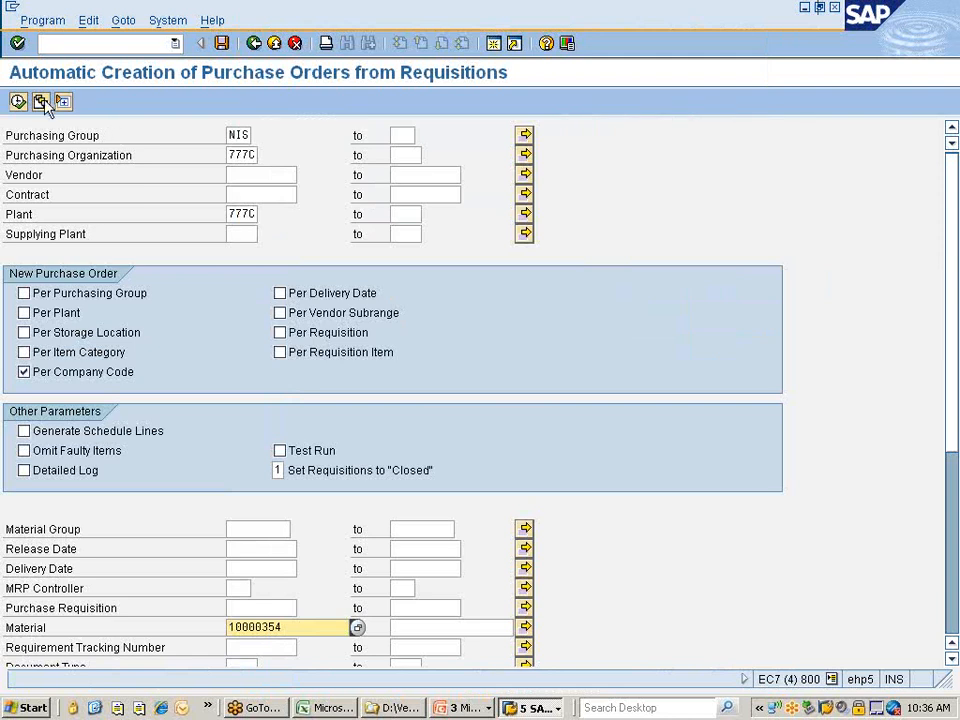
left_click(18, 101)
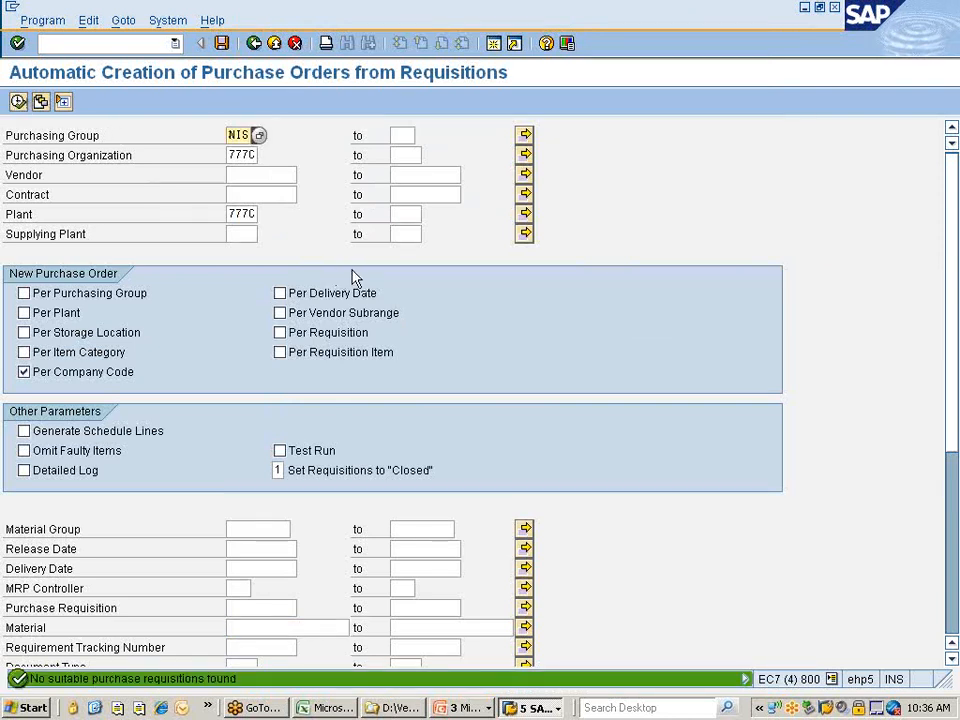
Change the material criterion from 10000354 to 10000355.
scroll(385, 285, "down", 3)
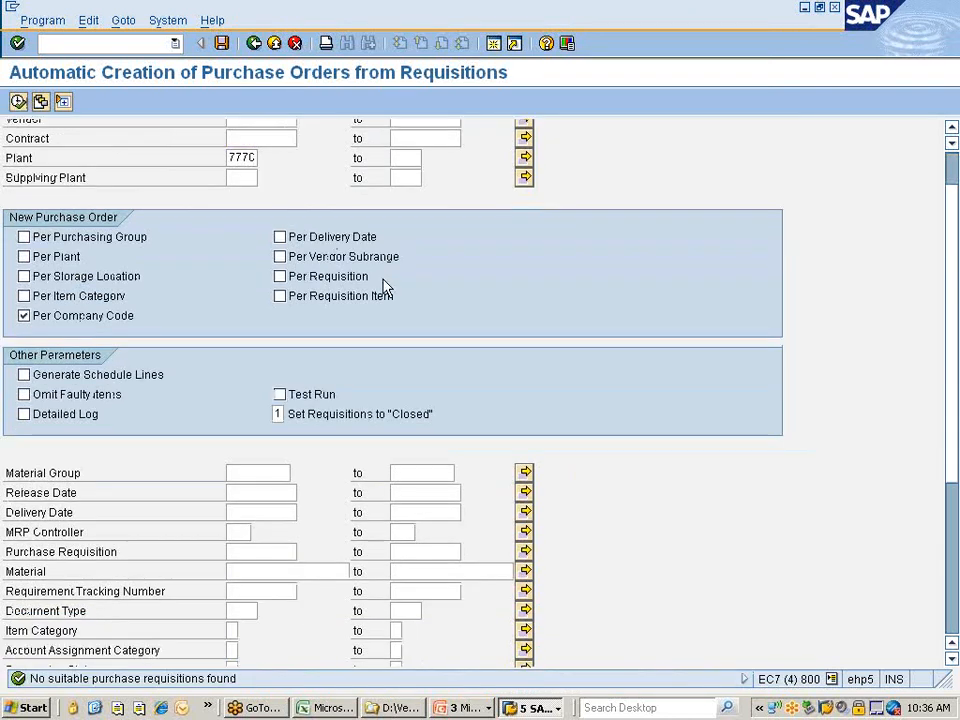
left_click(258, 570)
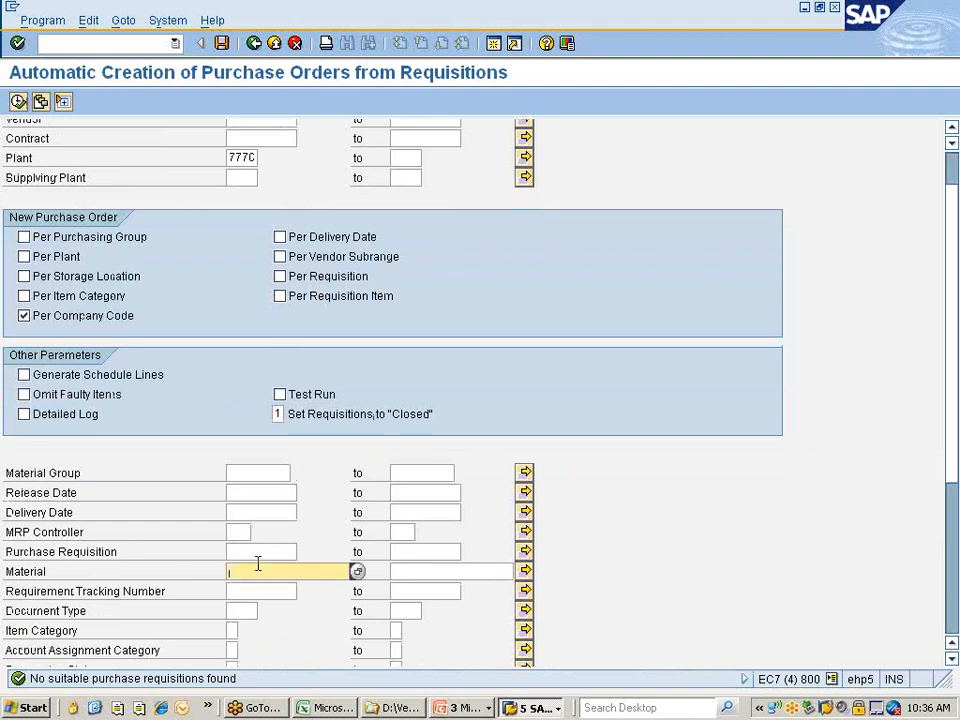
key("Down")
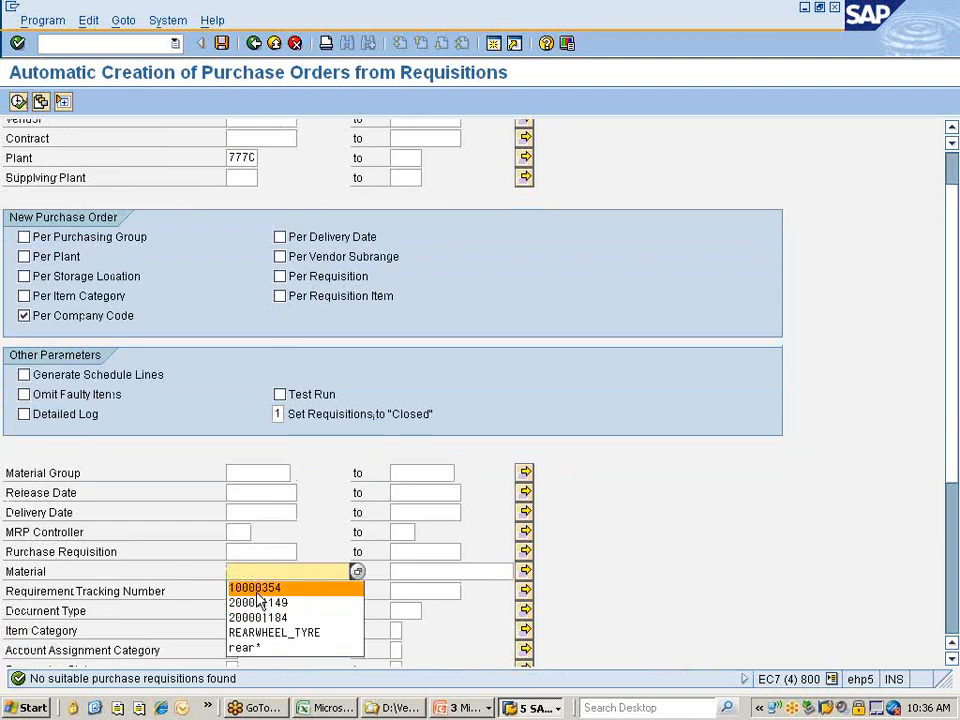
key("Return")
key("BackSpace")
type("55")
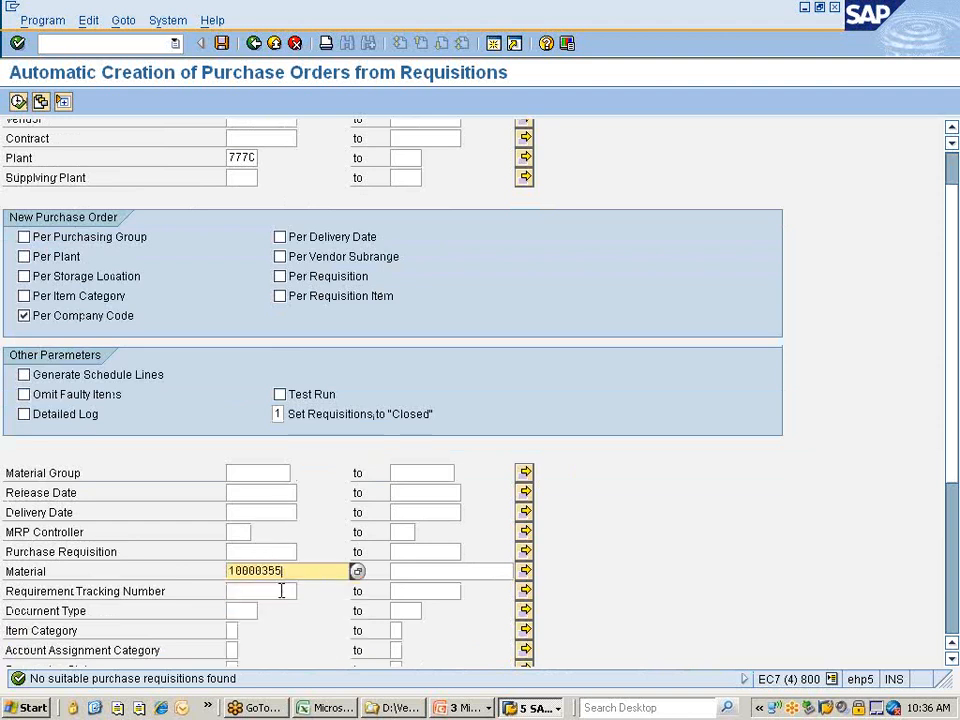
scroll(274, 472, "up", 2)
scroll(278, 478, "down", 1)
scroll(277, 470, "up", 2)
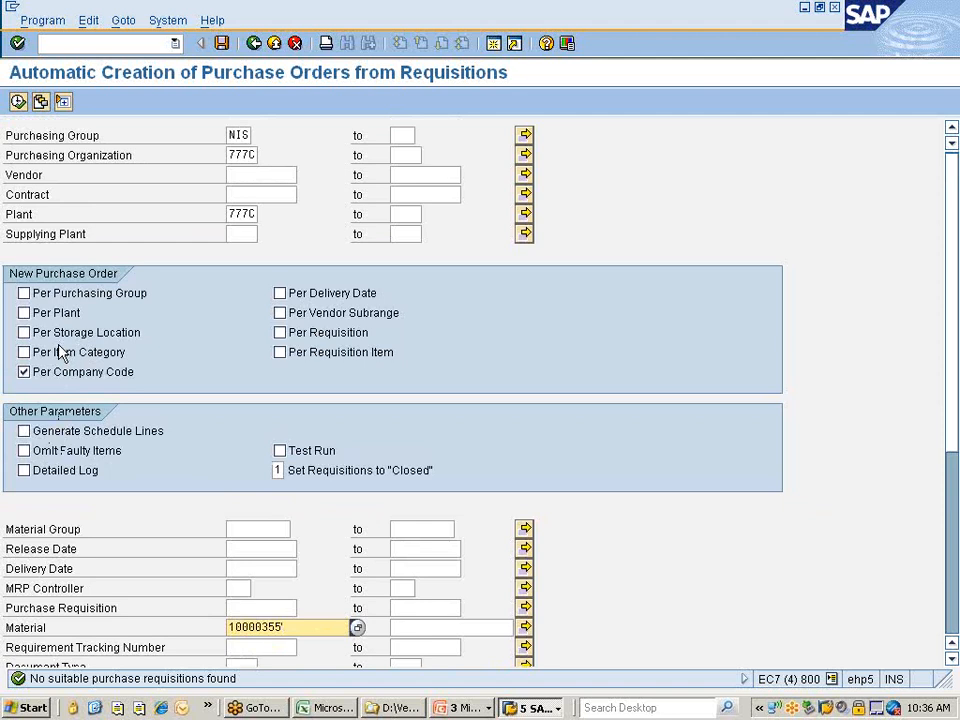
Switch PO grouping from Per Company Code to Per Requisition Item.
left_click(43, 373)
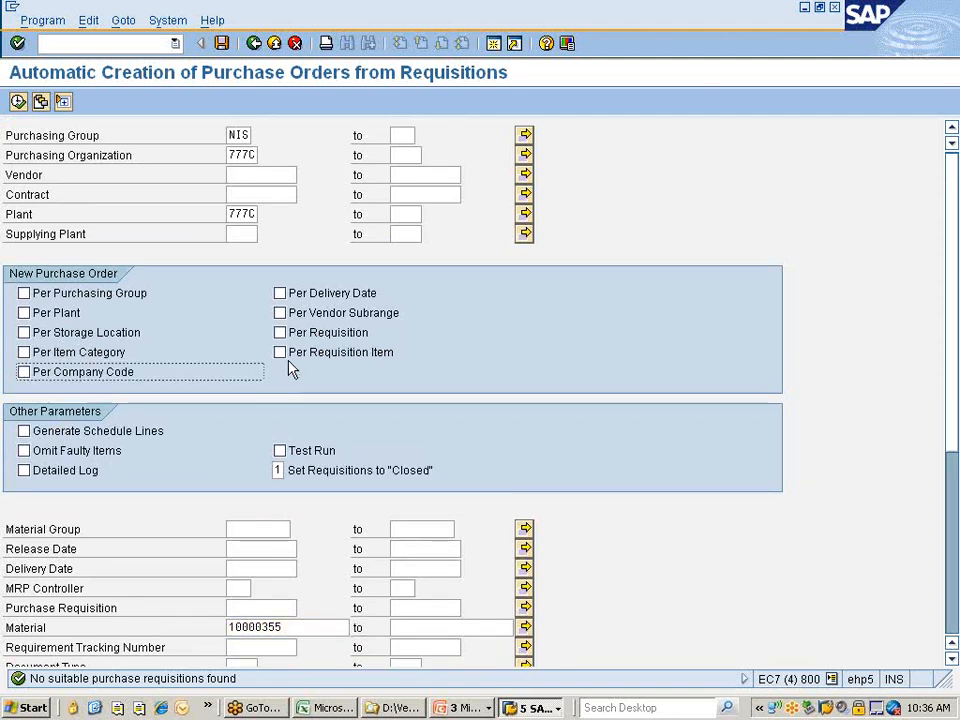
left_click(281, 354)
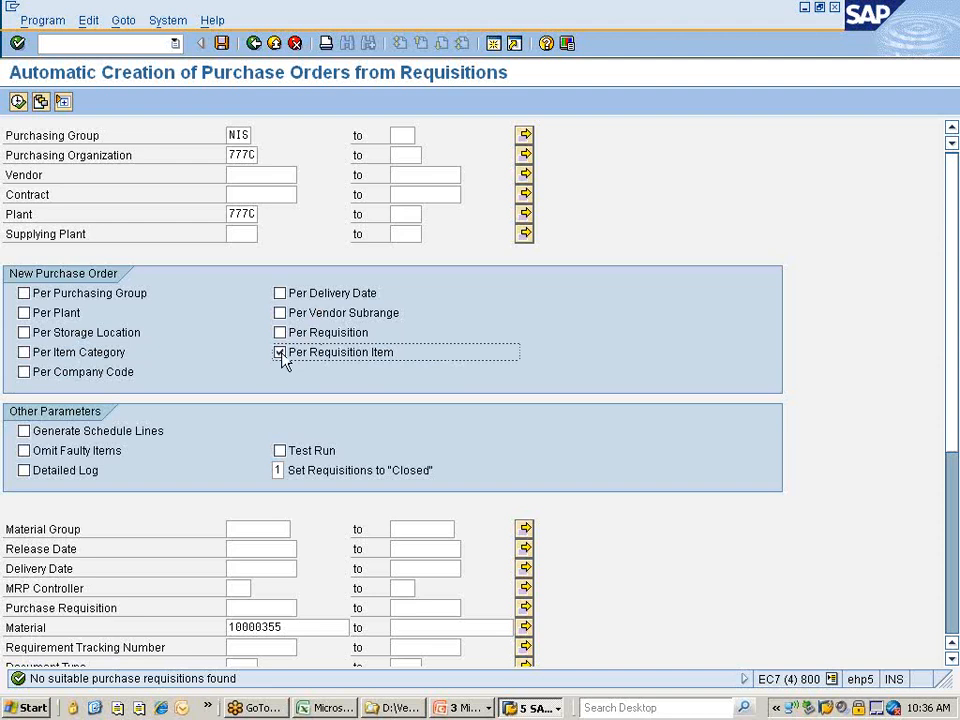
left_click(257, 175)
Choose vendor 305102 from history and run the report.
left_click(257, 175)
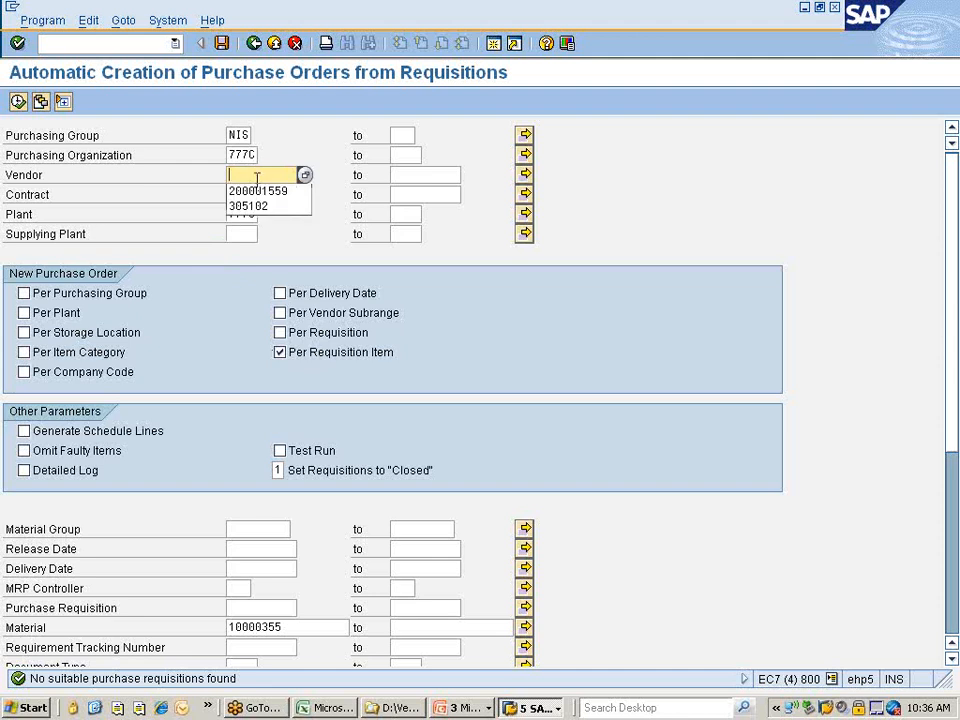
left_click(259, 206)
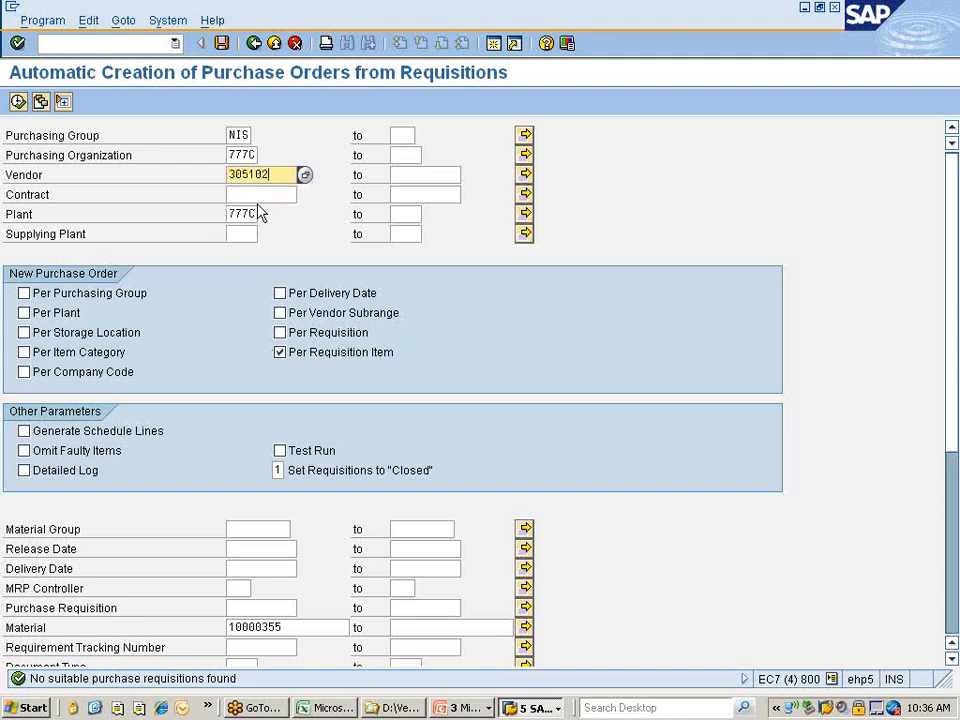
left_click(17, 101)
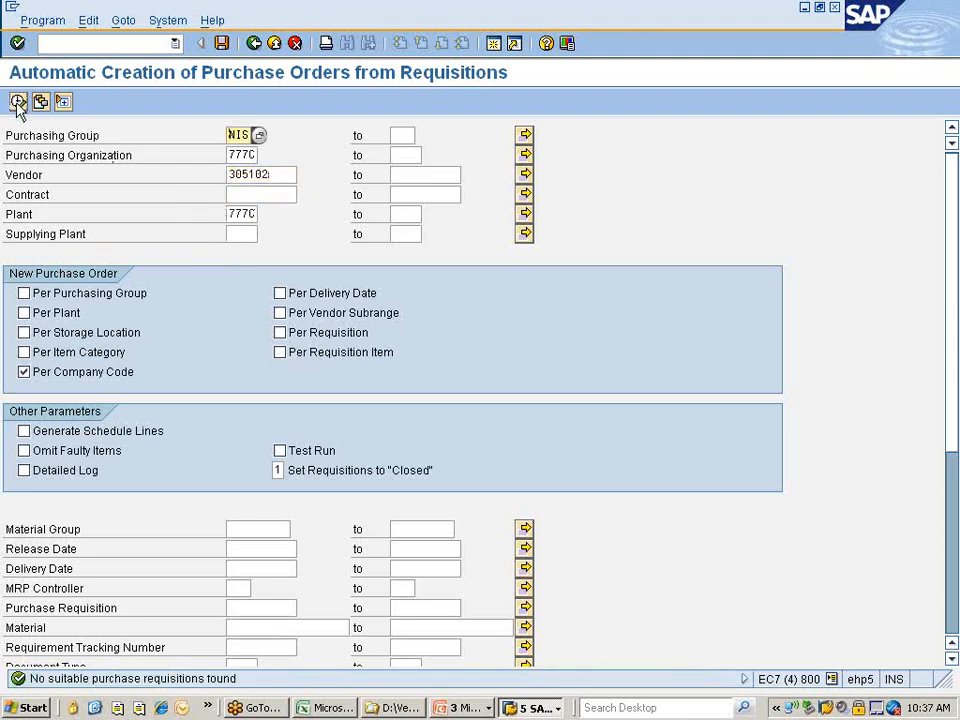
Re-enter material 10000355 from history and rerun for vendor 305102.
scroll(170, 328, "down", 3)
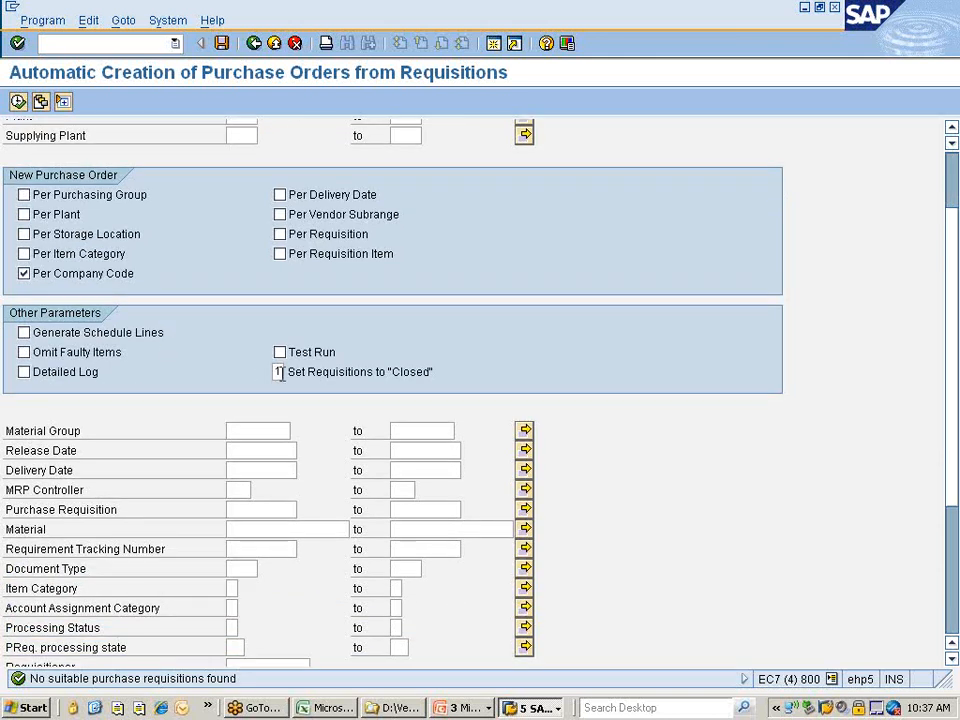
scroll(279, 371, "down", 6)
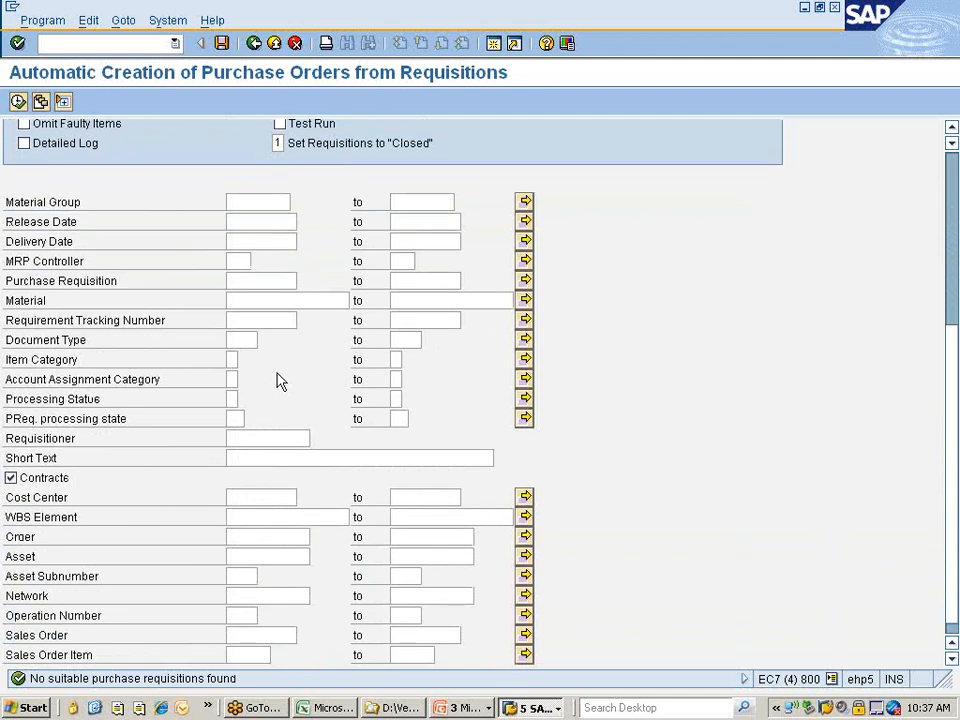
scroll(279, 381, "up", 2)
left_click(270, 357)
left_click(270, 373)
scroll(210, 305, "up", 6)
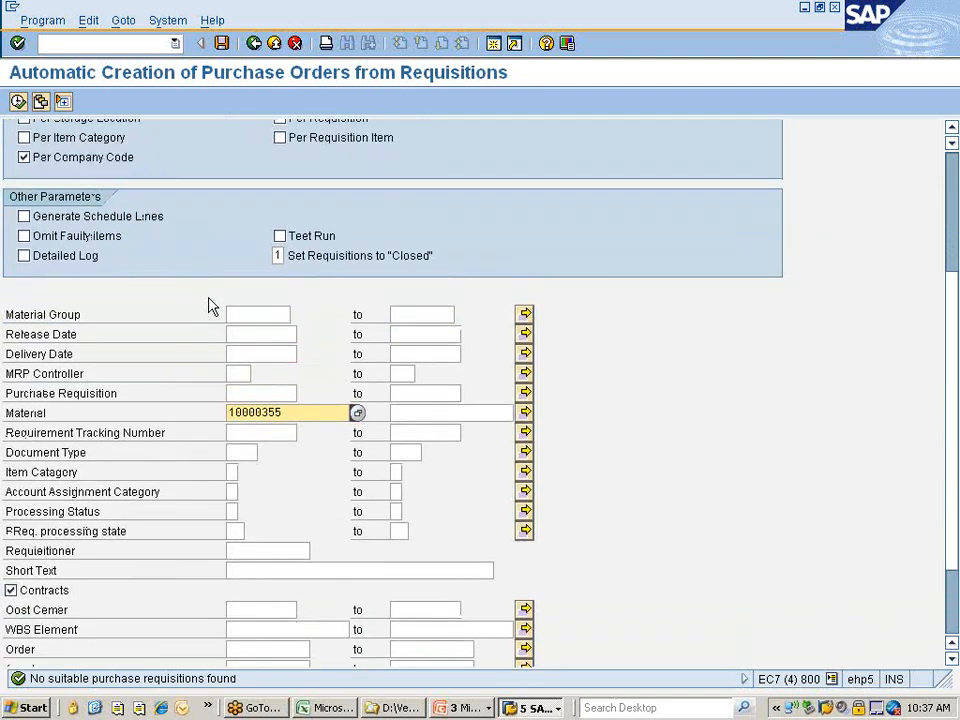
scroll(210, 300, "up", 1)
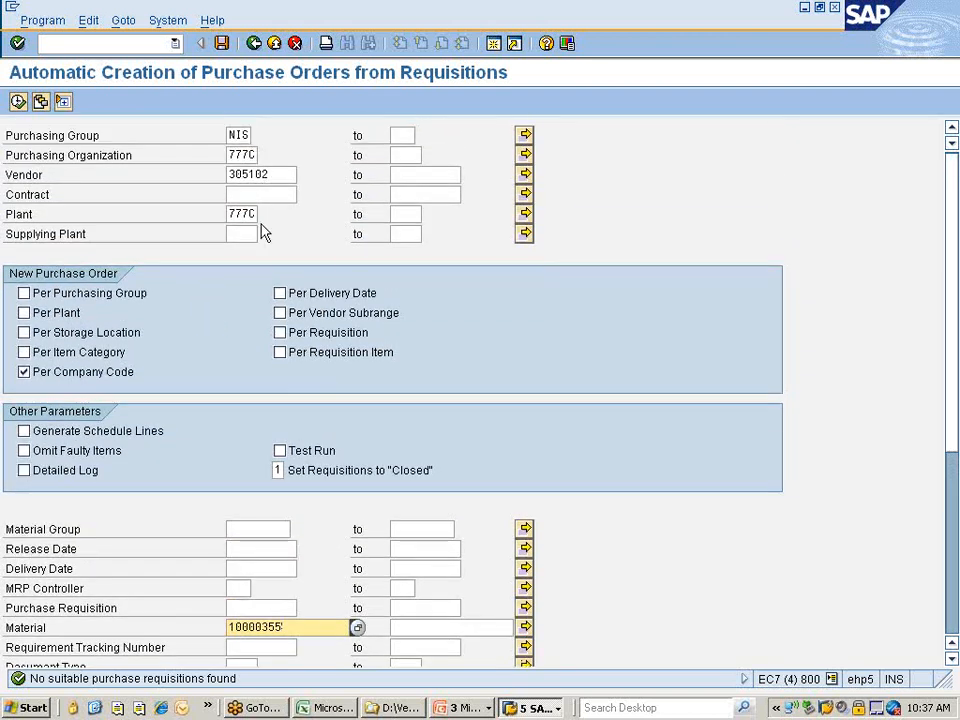
left_click(273, 176)
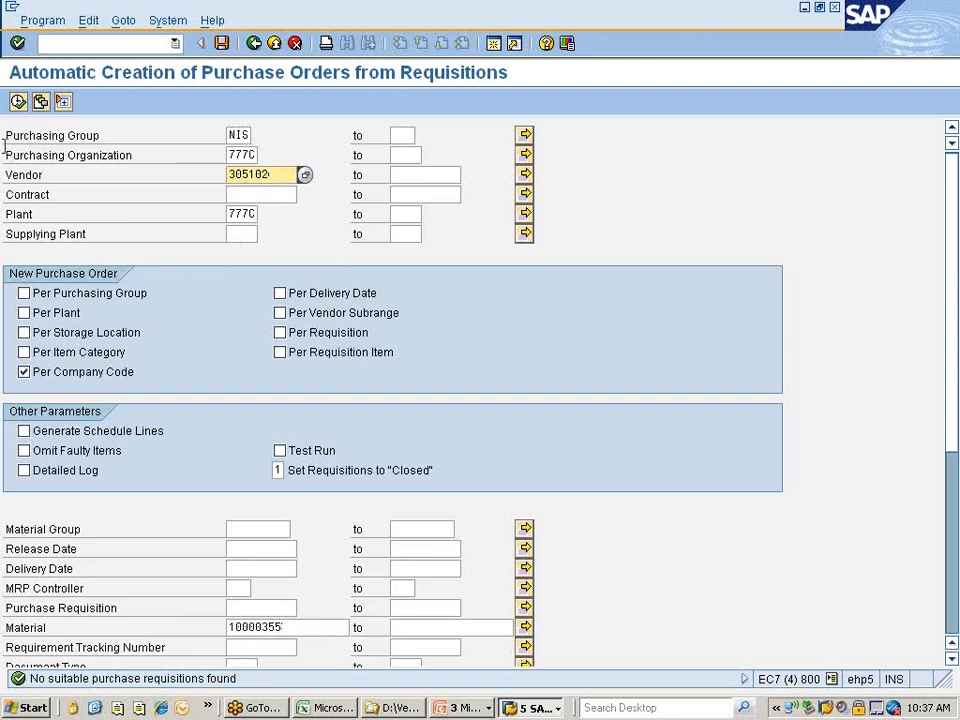
left_click(18, 103)
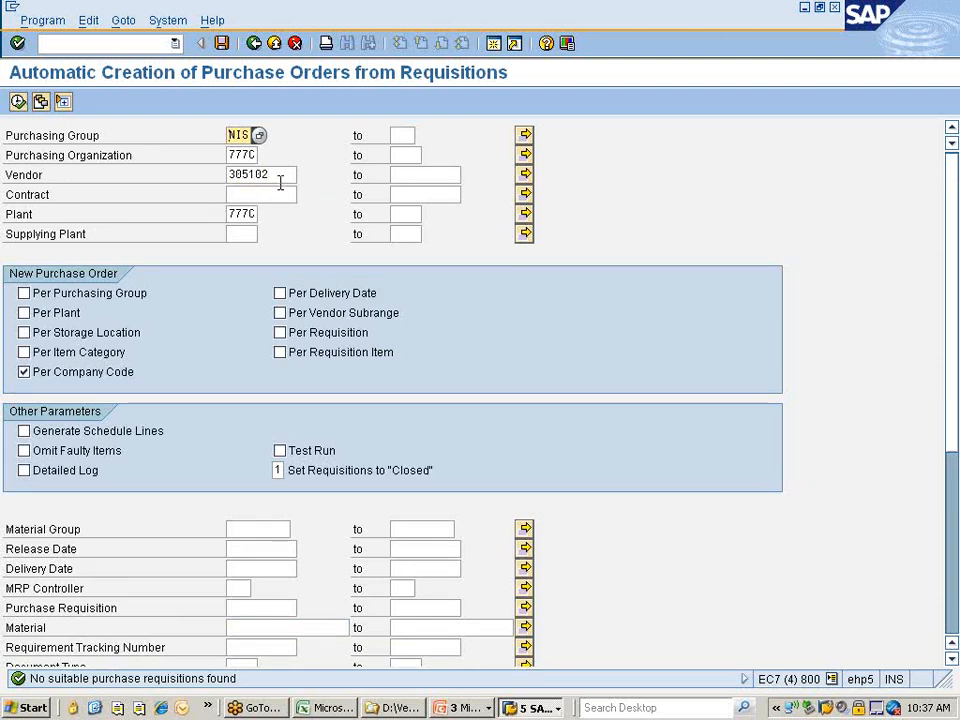
Clear vendor, purchasing organization and group, set plant 1000 and run the requisition search.
left_click(281, 174)
key("BackSpace")
key("BackSpace")
key("BackSpace")
key("BackSpace")
key("BackSpace")
key("BackSpace")
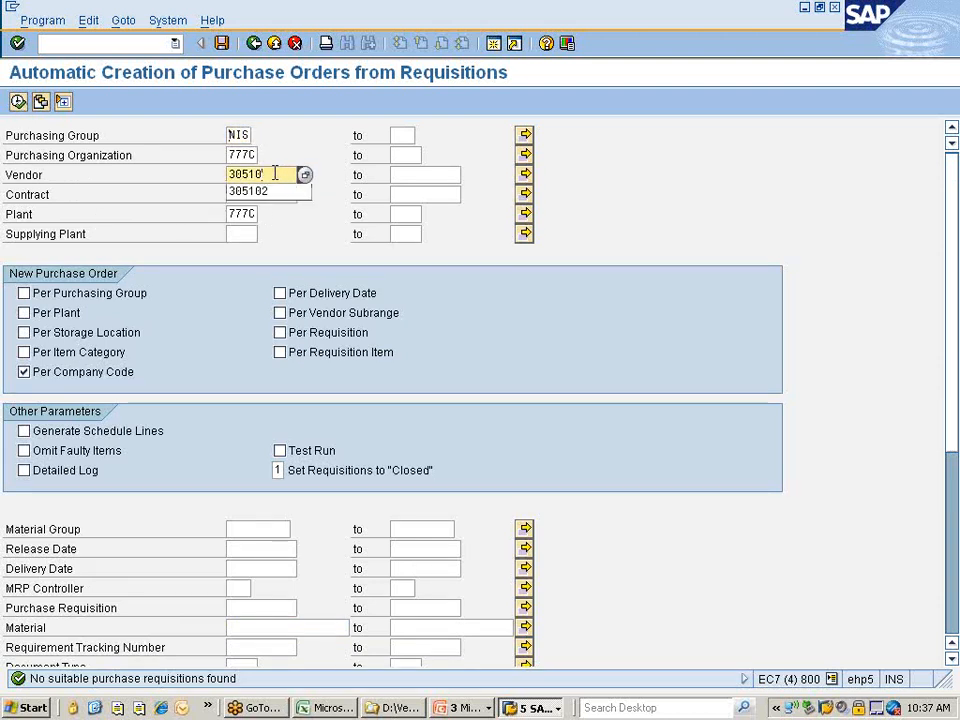
left_click(233, 155)
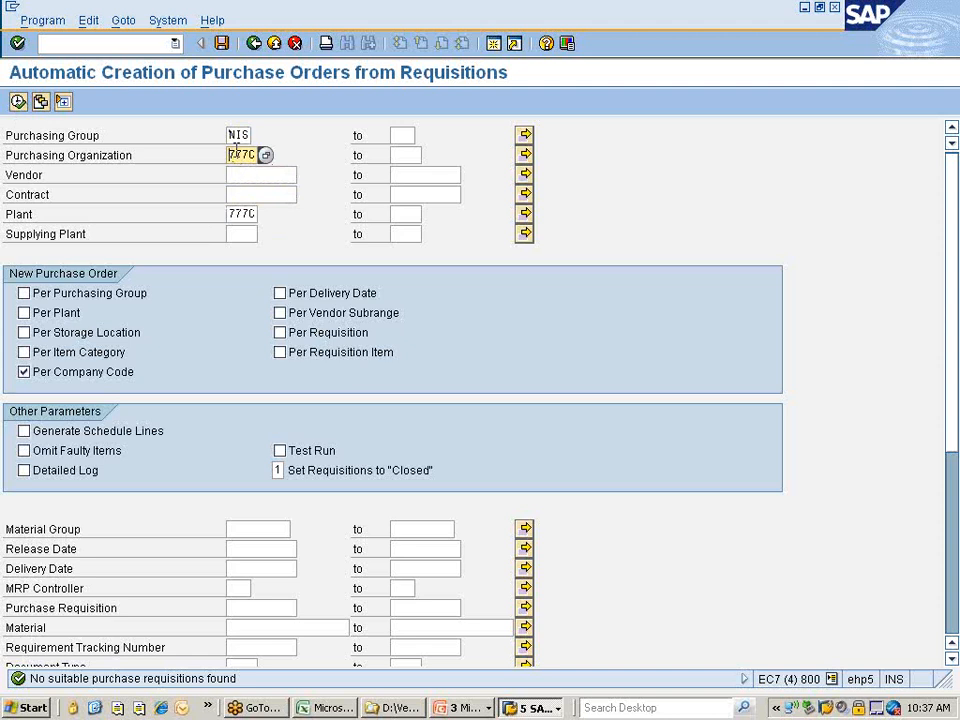
key("BackSpace")
key("BackSpace")
key("BackSpace")
key("BackSpace")
left_click(247, 135)
key("BackSpace")
key("BackSpace")
key("BackSpace")
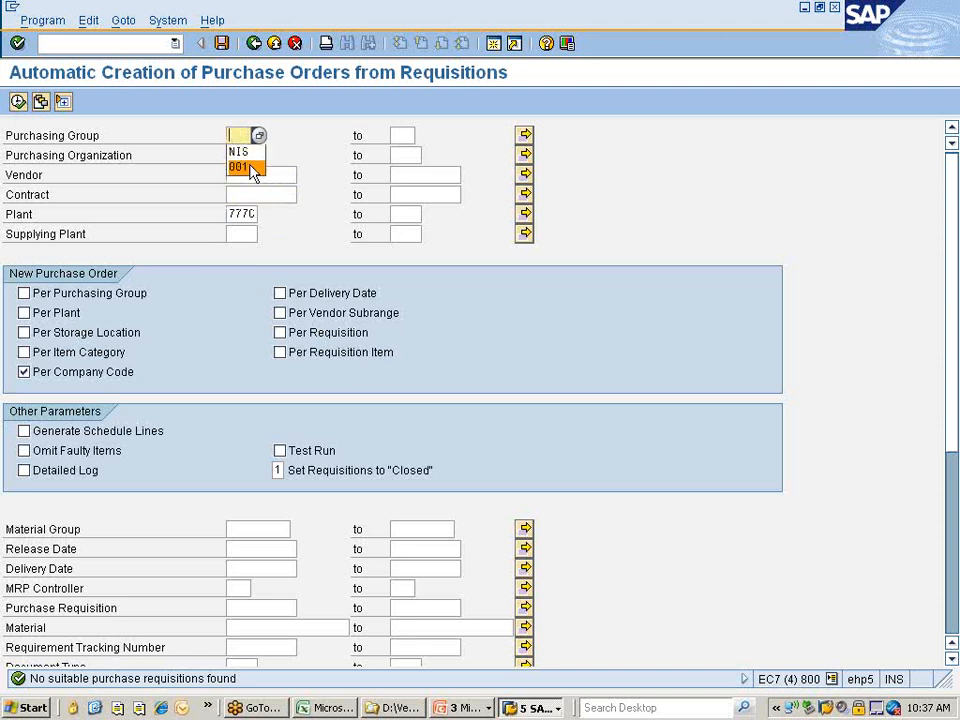
left_click(248, 214)
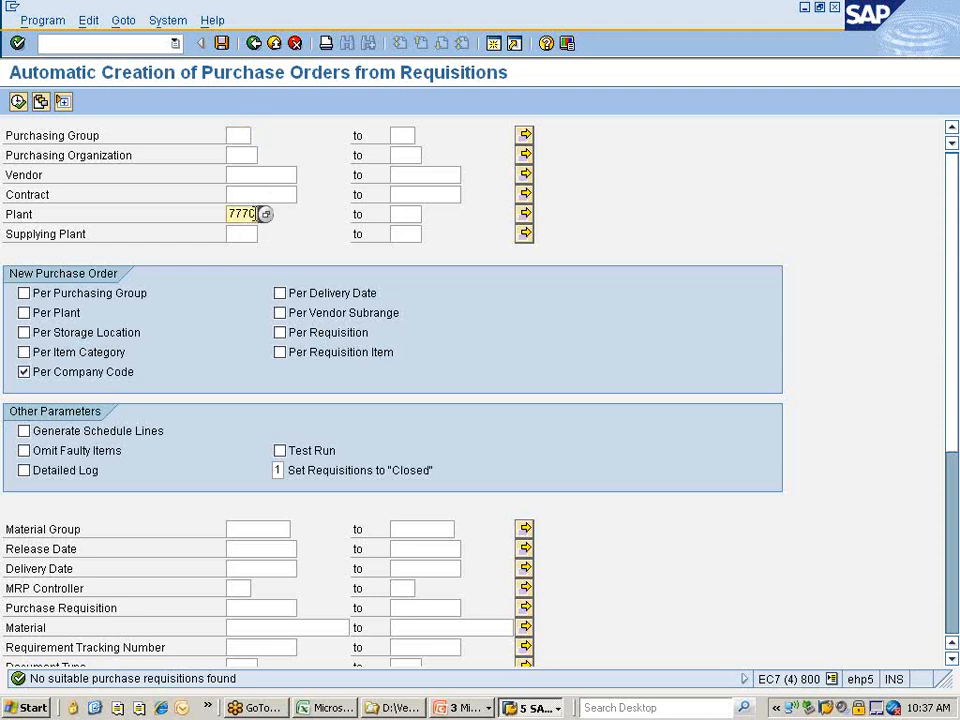
key("BackSpace")
key("BackSpace")
key("BackSpace")
key("BackSpace")
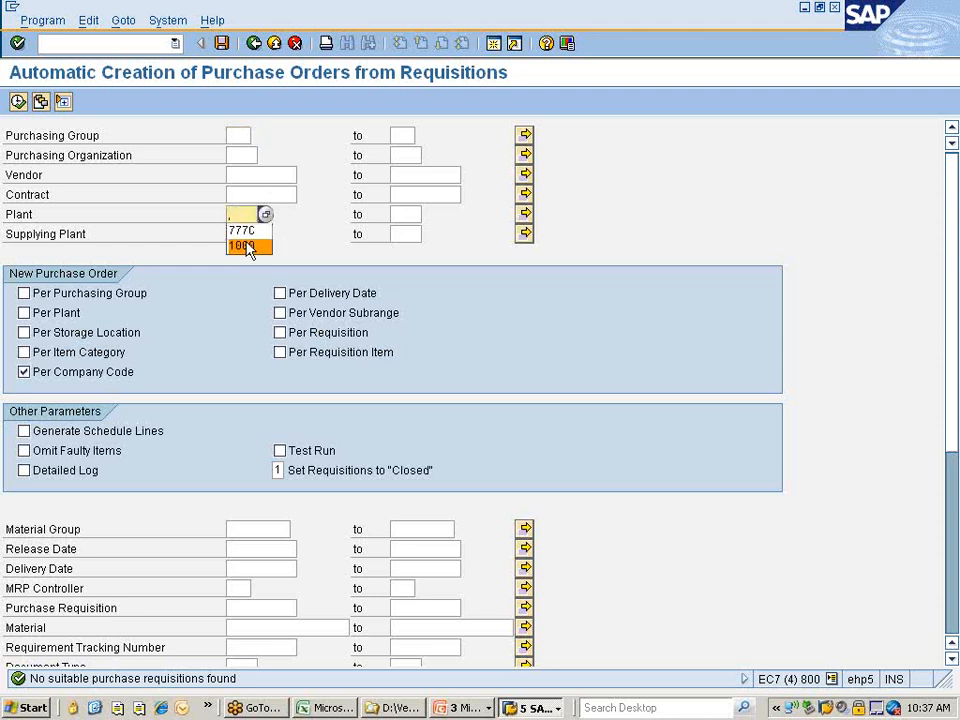
left_click(250, 247)
left_click(18, 101)
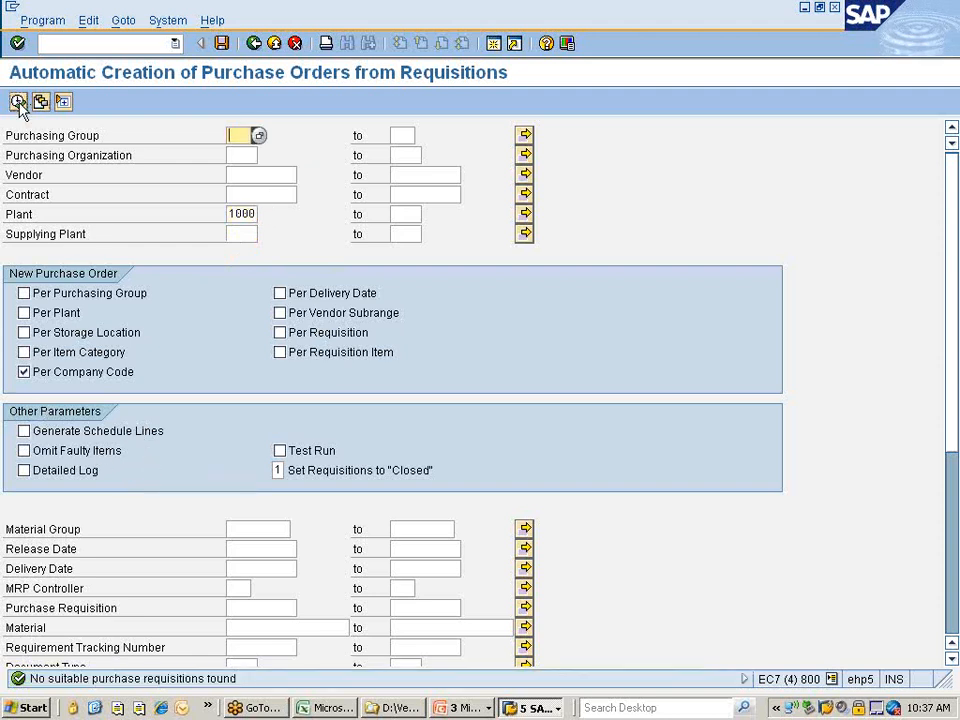
Turn off Per Company Code grouping and rerun the requisition search.
scroll(185, 300, "down", 3)
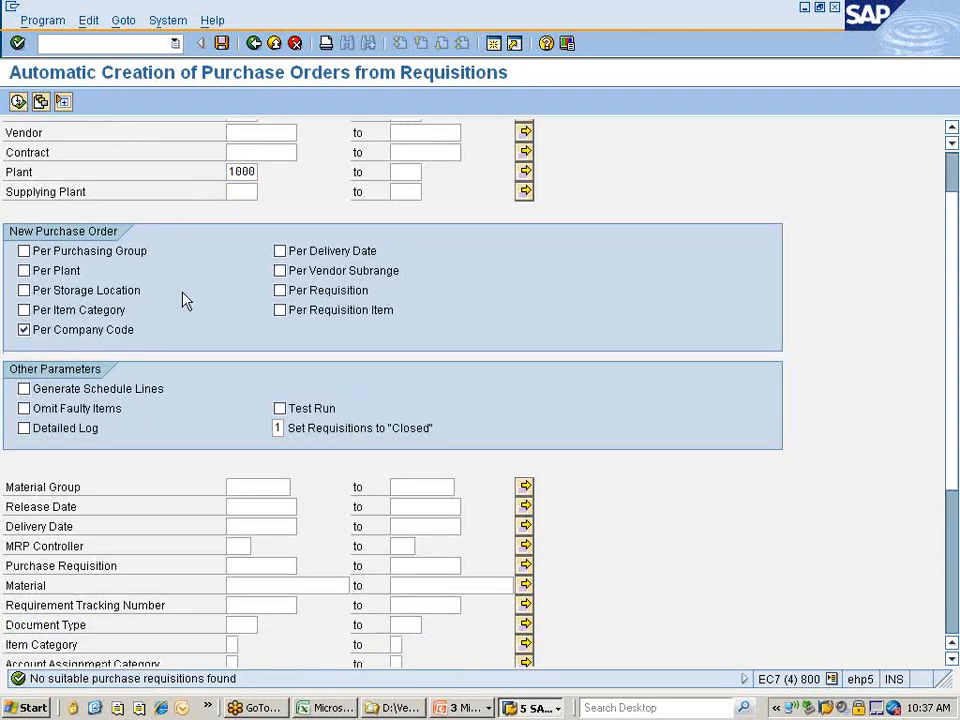
scroll(185, 300, "down", 3)
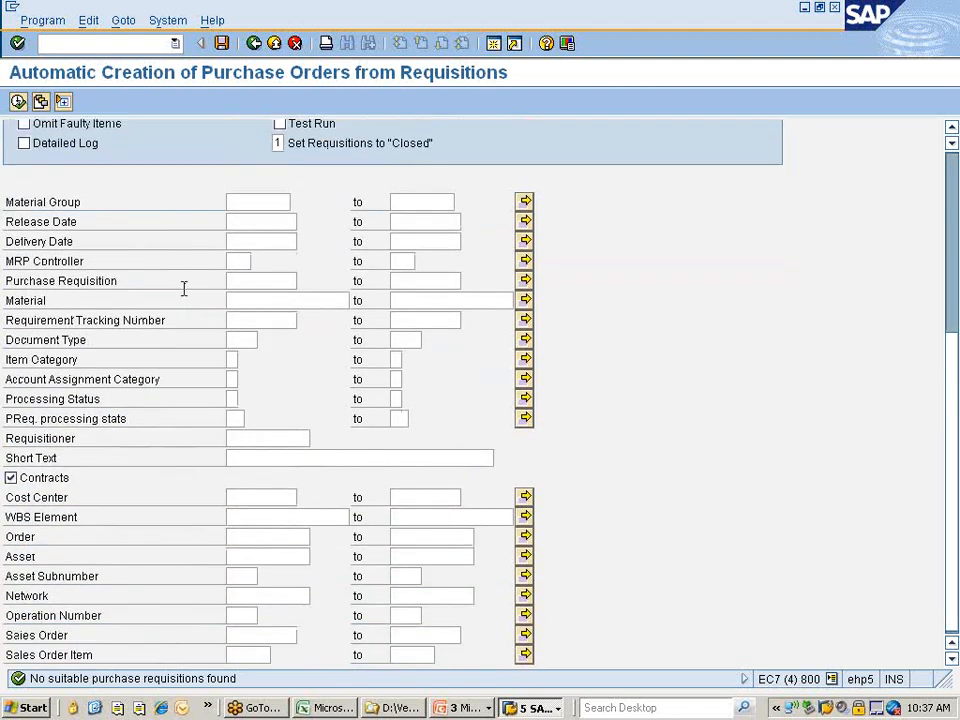
scroll(182, 289, "up", 1)
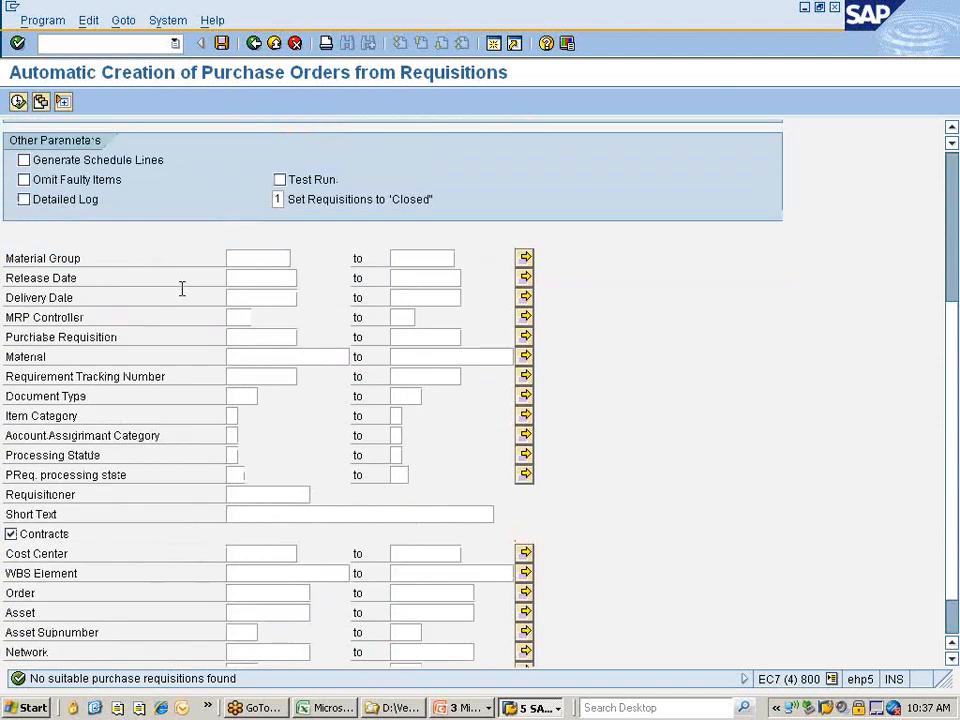
scroll(182, 289, "up", 3)
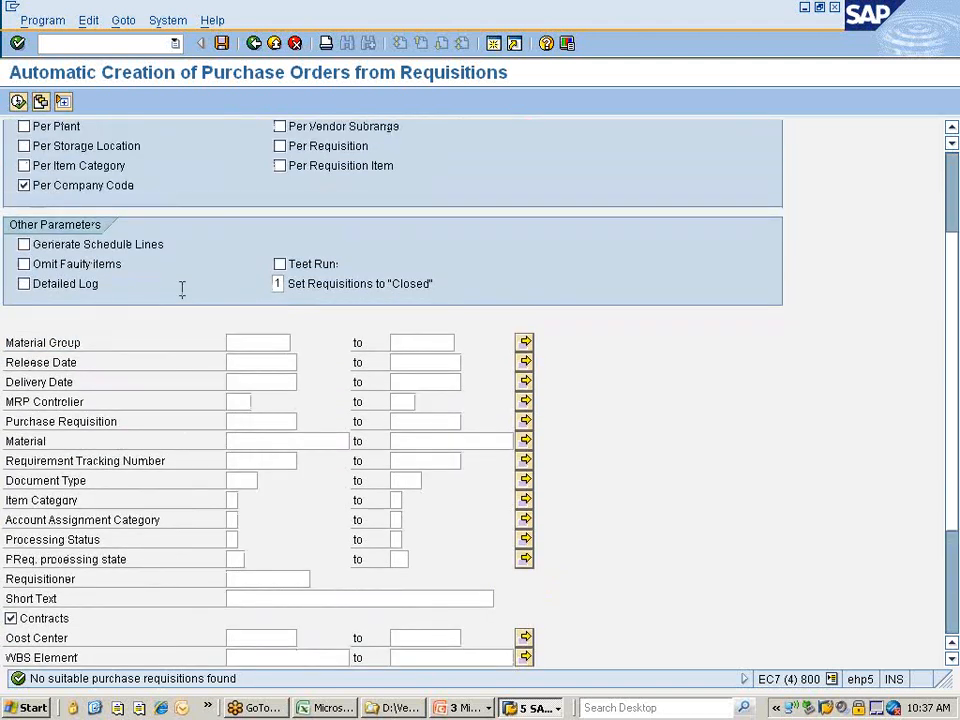
scroll(182, 289, "up", 2)
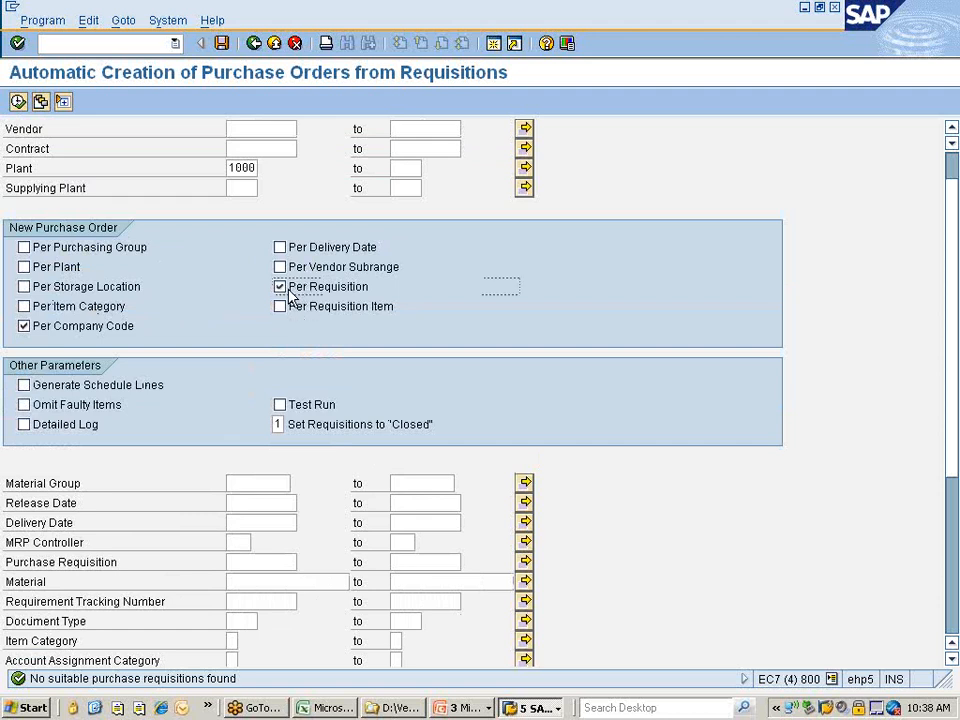
left_click(24, 326)
scroll(63, 176, "up", 1)
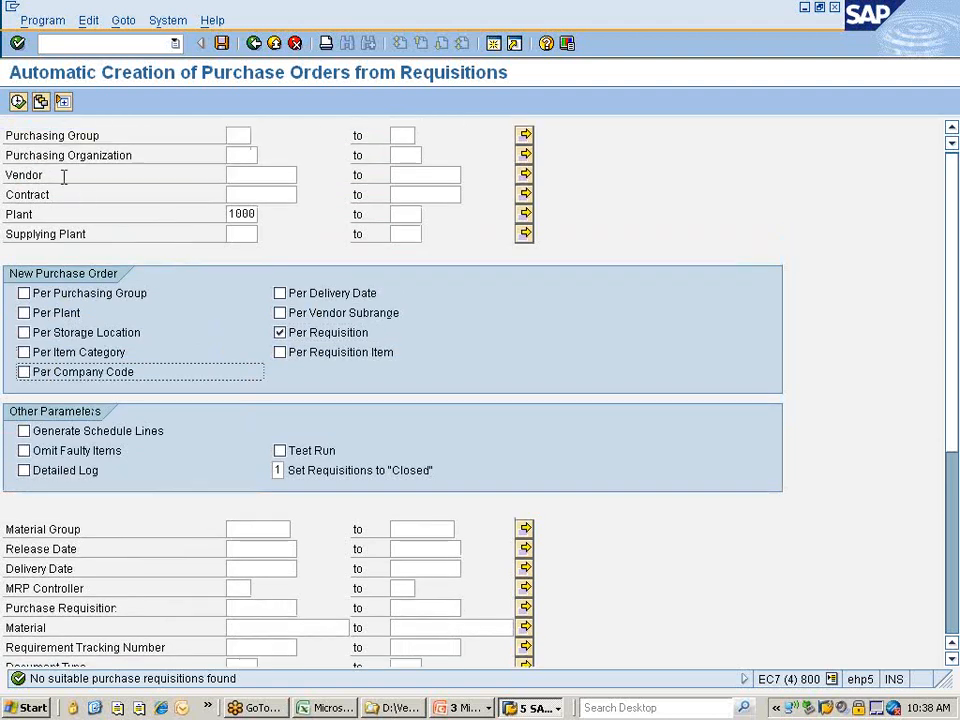
left_click(19, 101)
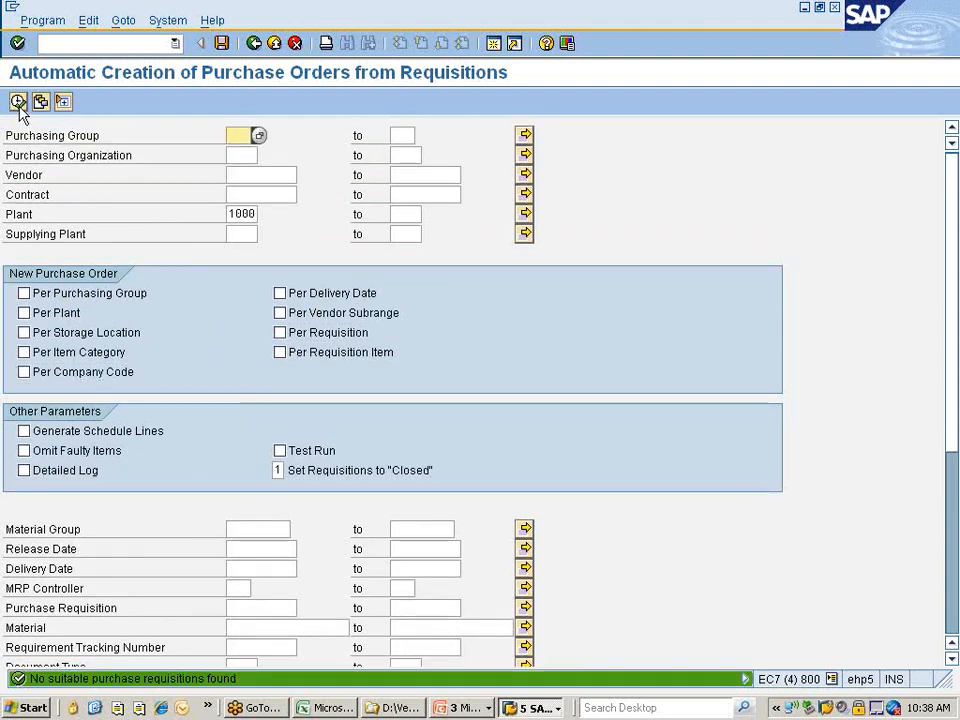
Run the search with purchasing group 001, then clear plant 1000.
type("001")
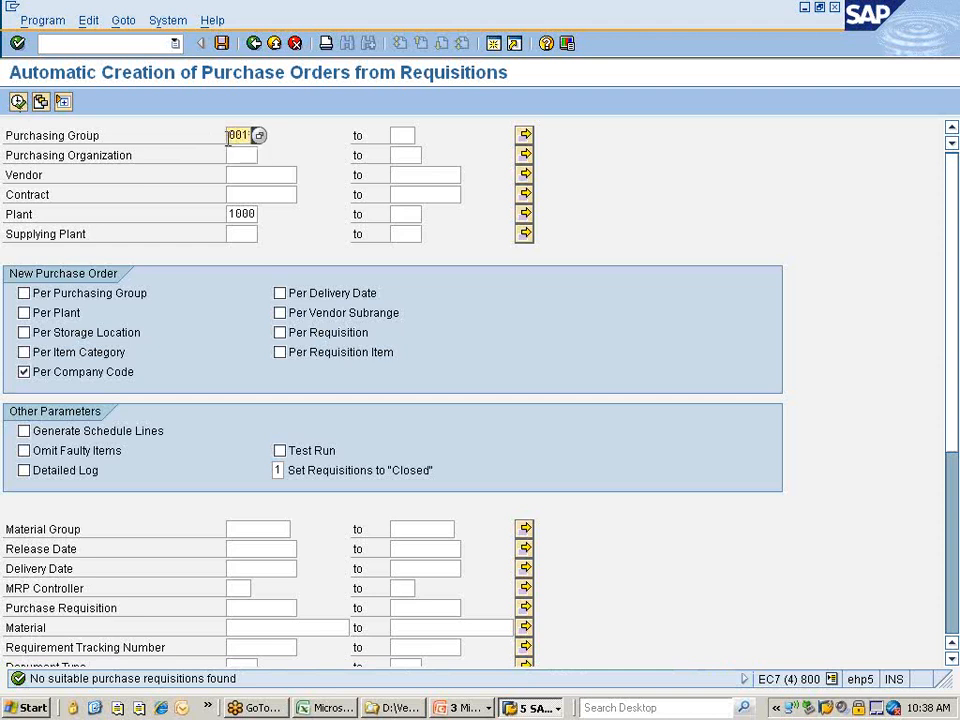
left_click(18, 102)
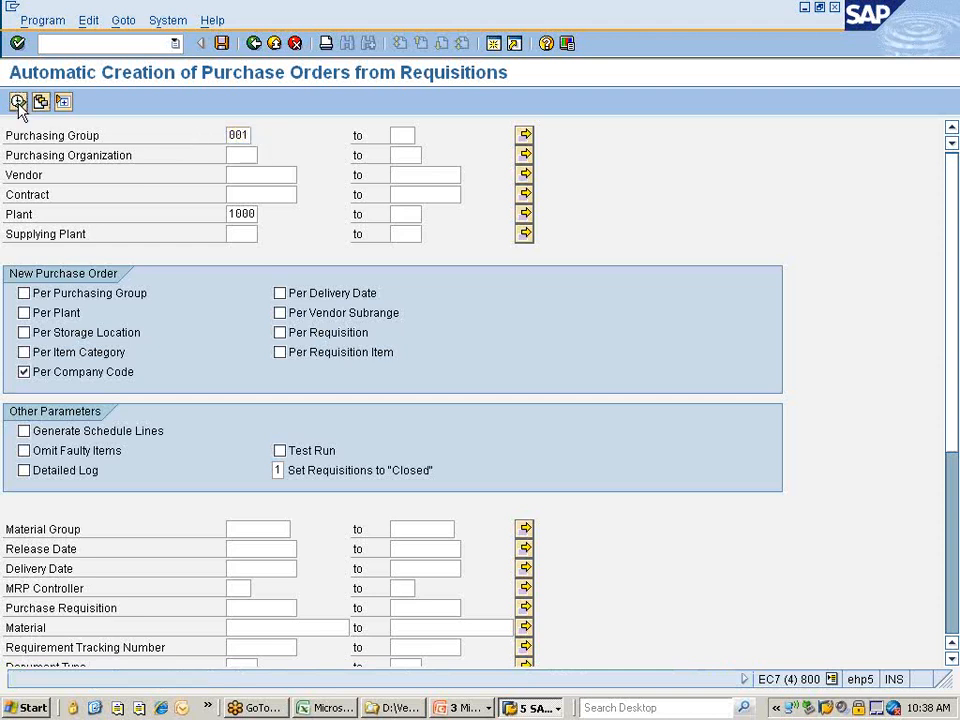
left_click(231, 215)
key("Delete")
Enter purchasing organization 777C and run the requisition search.
left_click(230, 134)
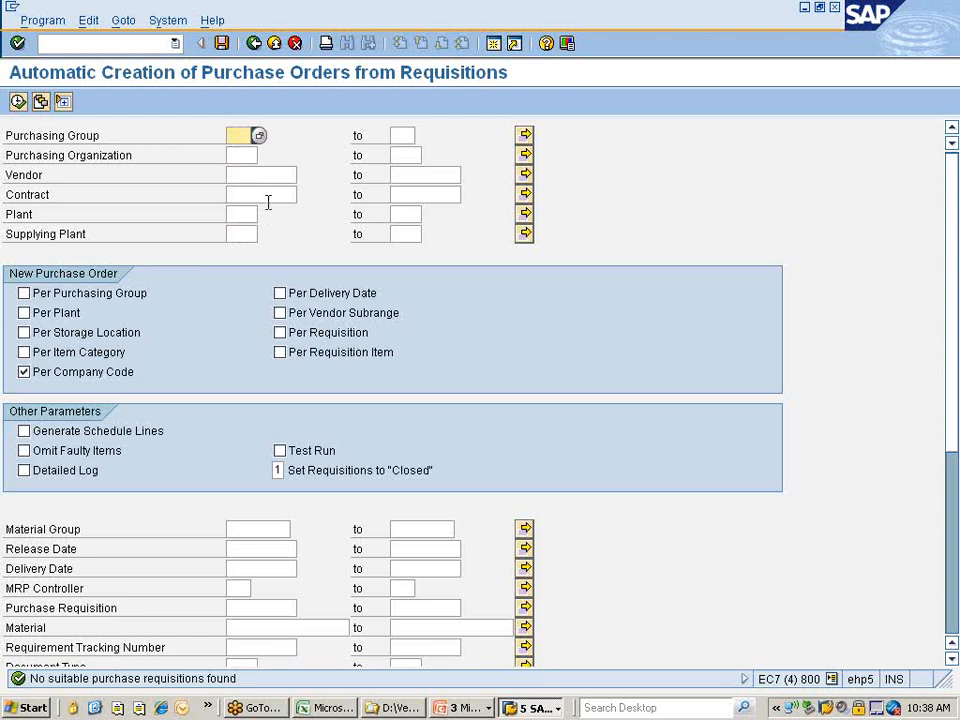
key("Down")
type("777c")
key("Return")
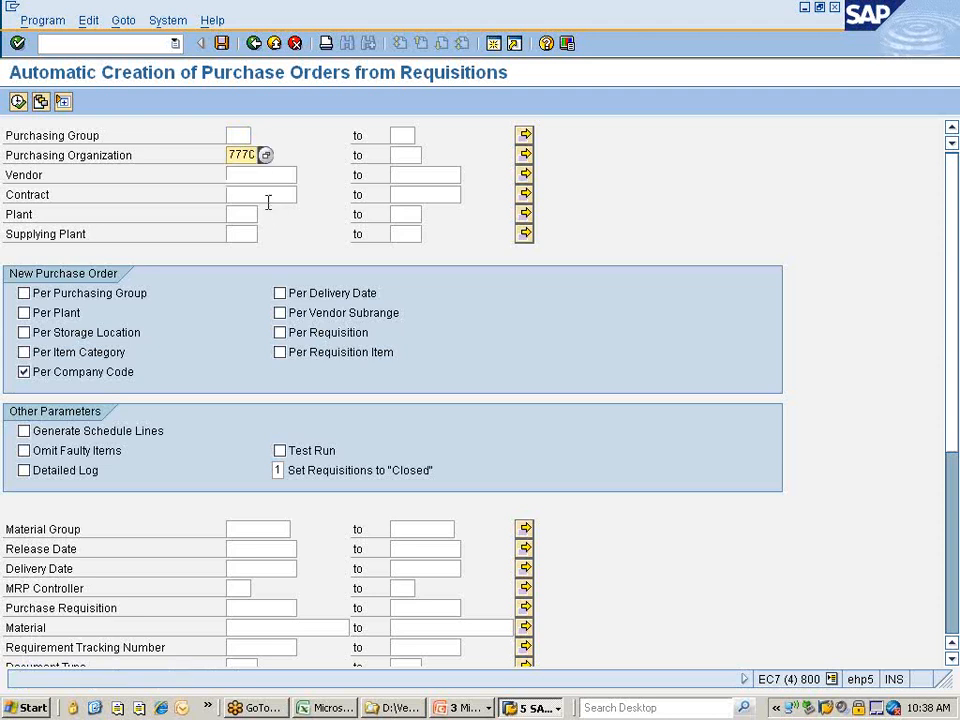
left_click(17, 102)
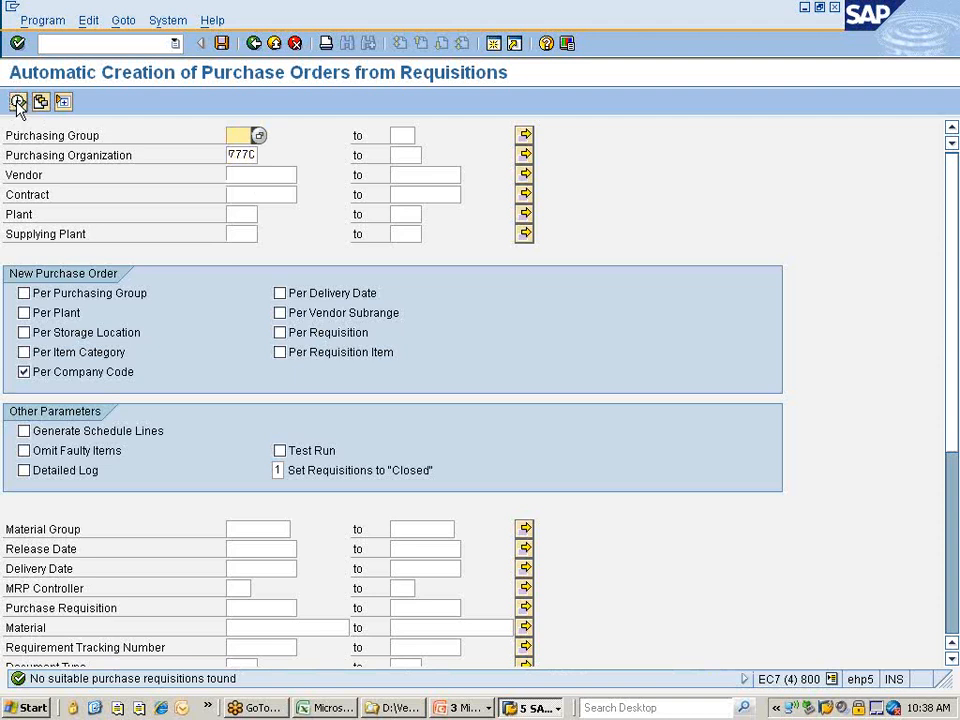
Add purchasing group NIS and rerun the search.
type("NIS")
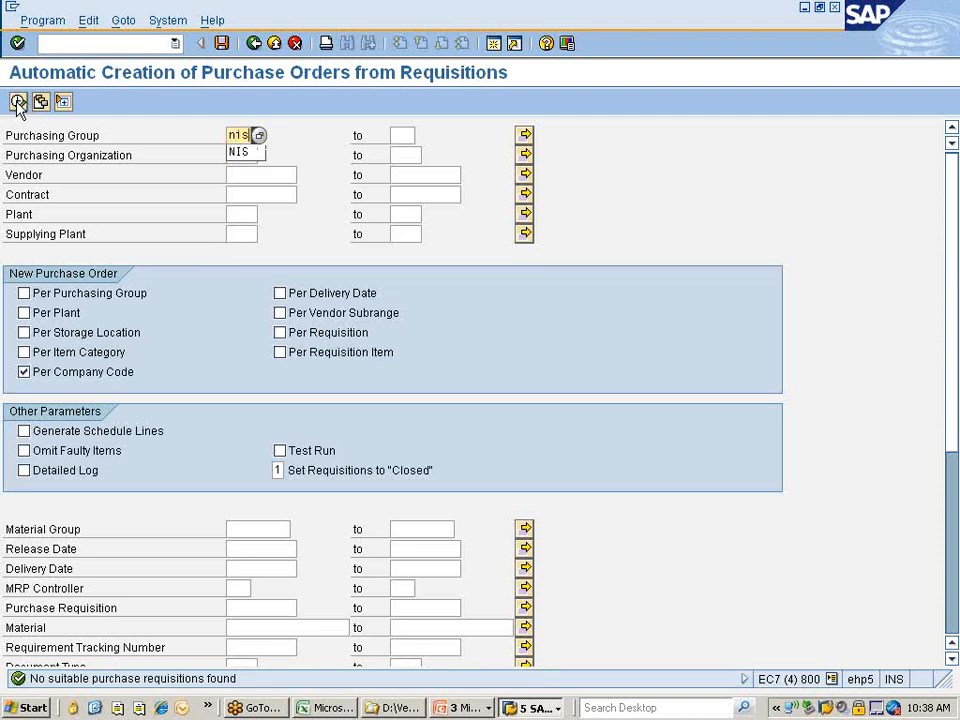
key("Return")
left_click(17, 101)
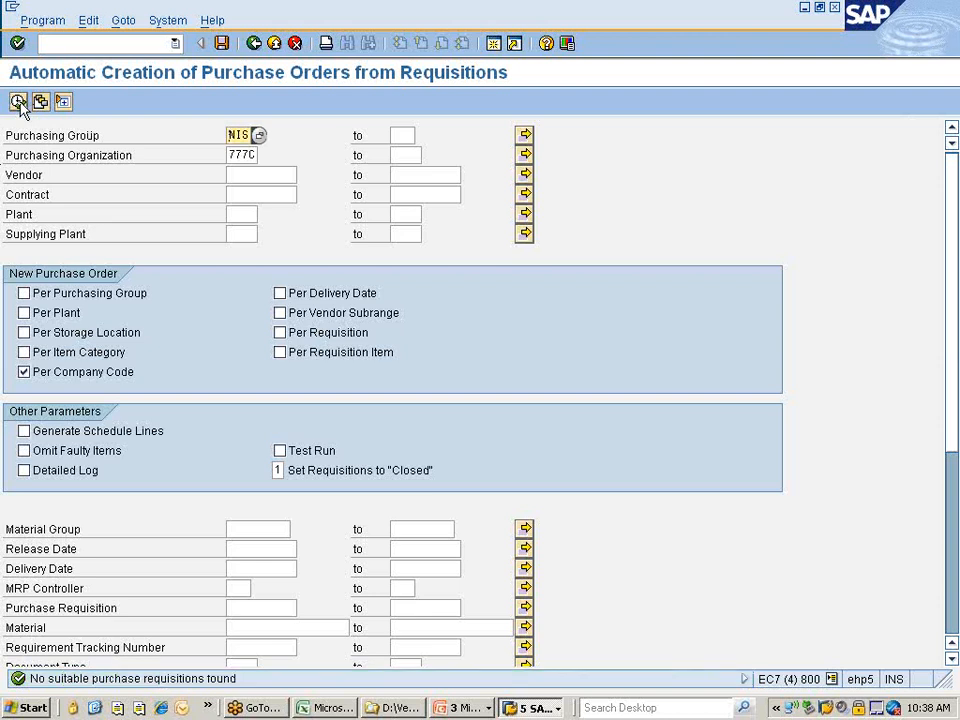
Untick the Contracts checkbox to exclude contracts.
scroll(163, 302, "down", 4)
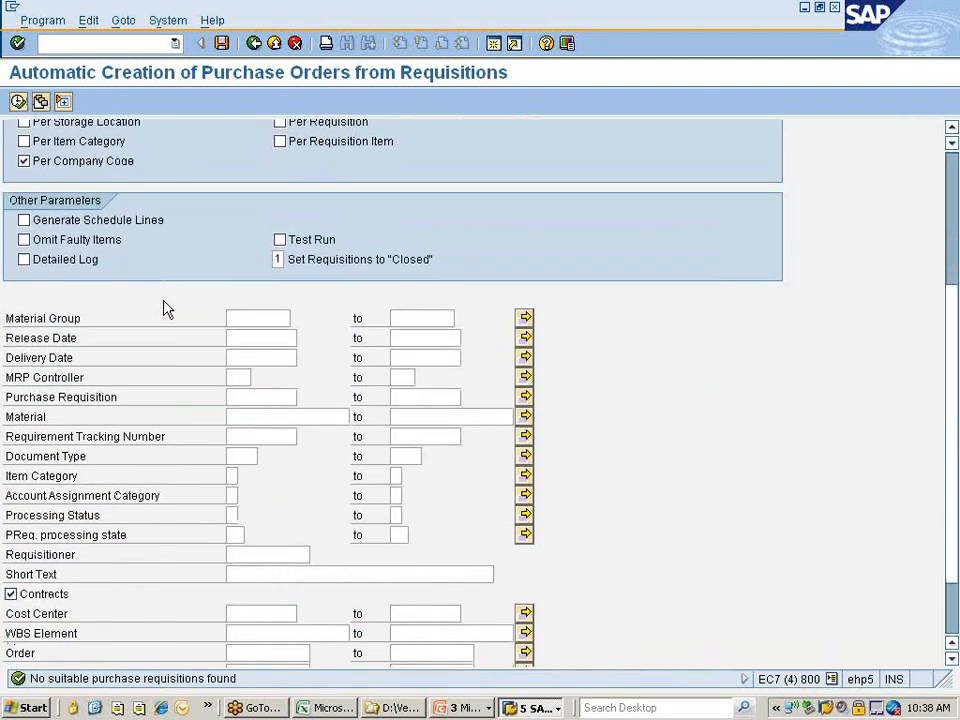
scroll(165, 305, "down", 2)
scroll(163, 300, "down", 1)
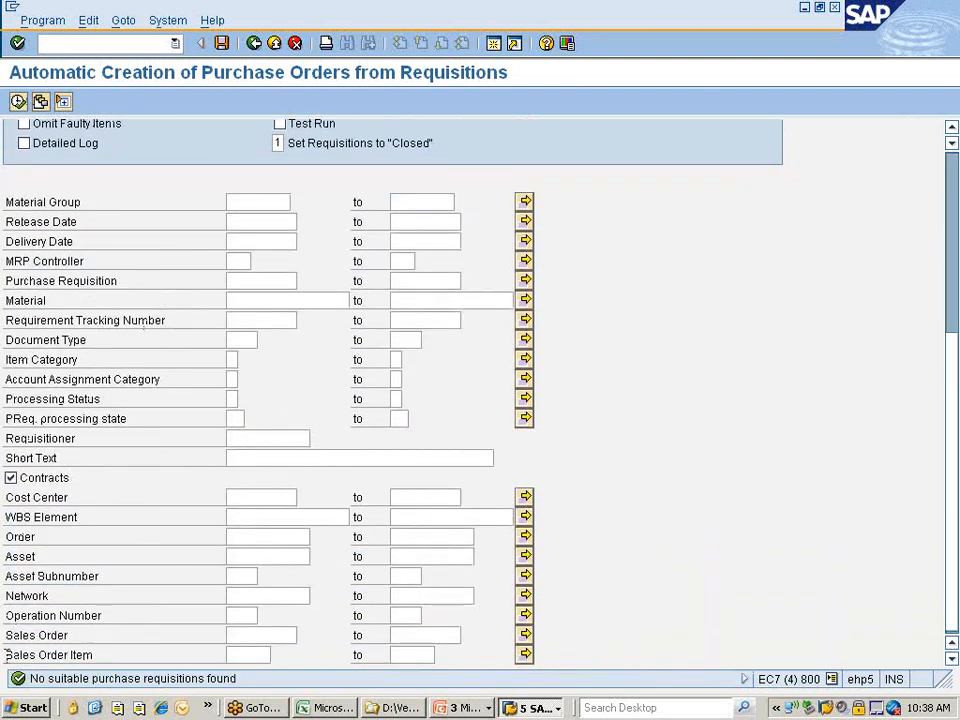
left_click(12, 479)
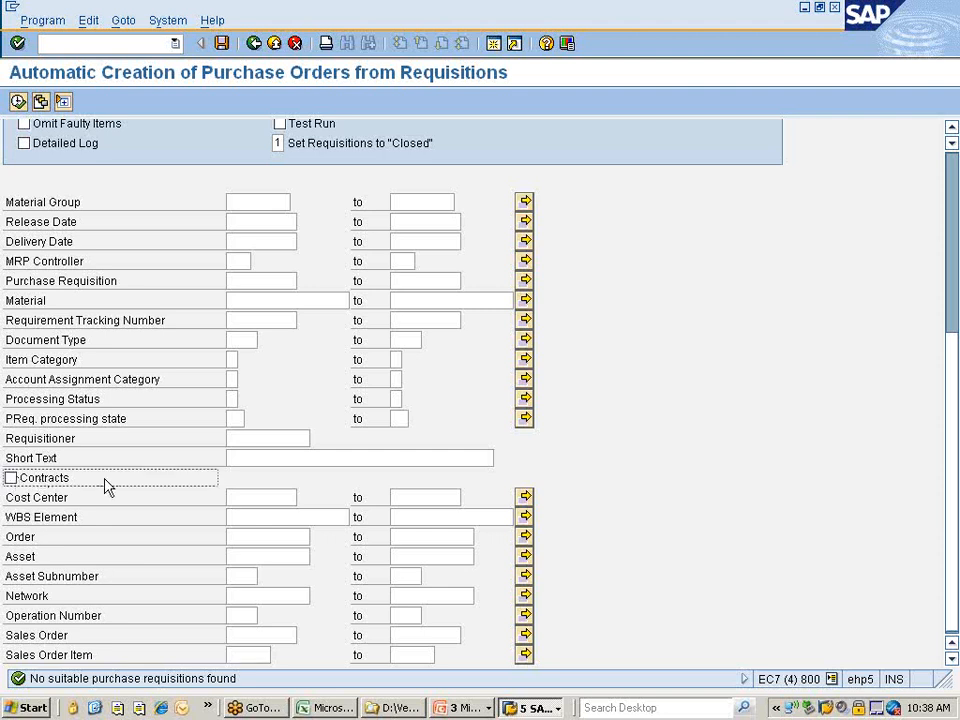
scroll(108, 489, "up", 3)
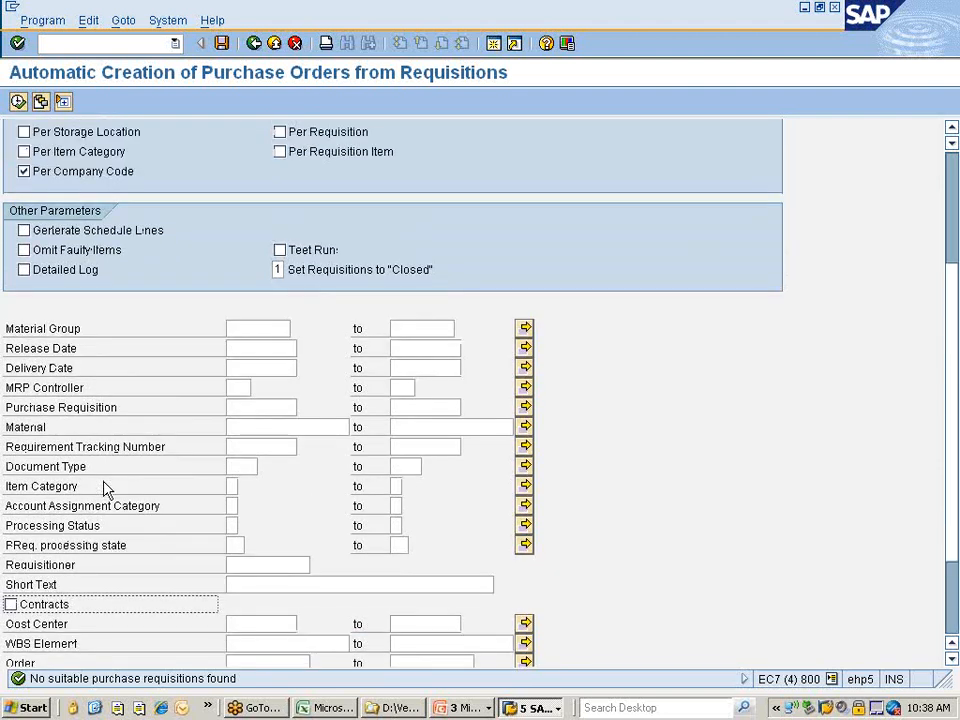
Set document type NB (standard requisition) and dismiss the update popup.
left_click(252, 467)
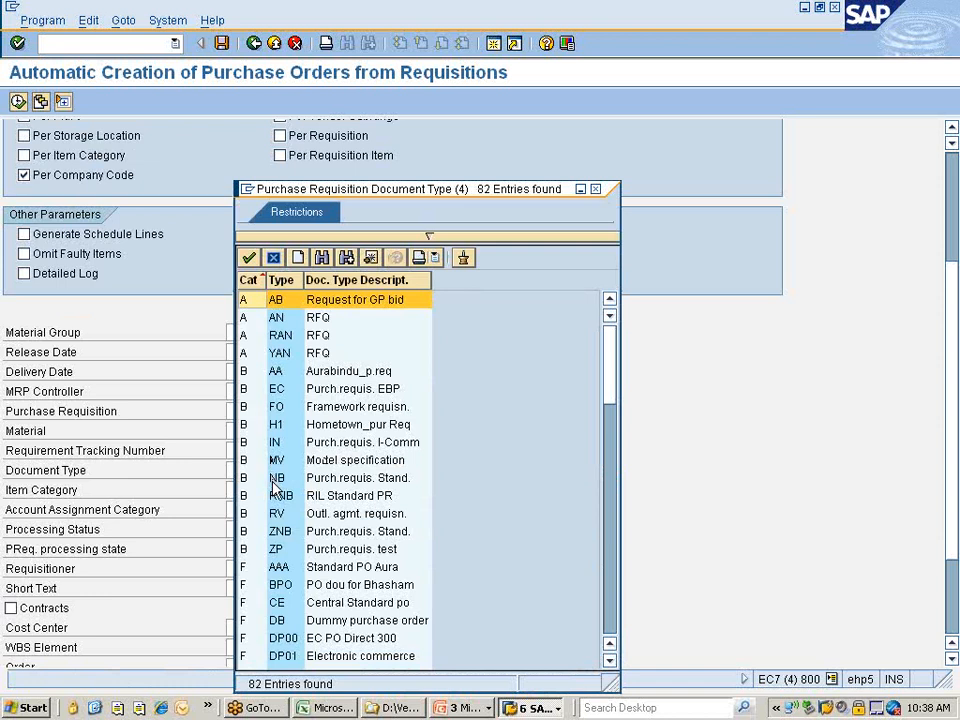
left_click(274, 480)
double_click(273, 480)
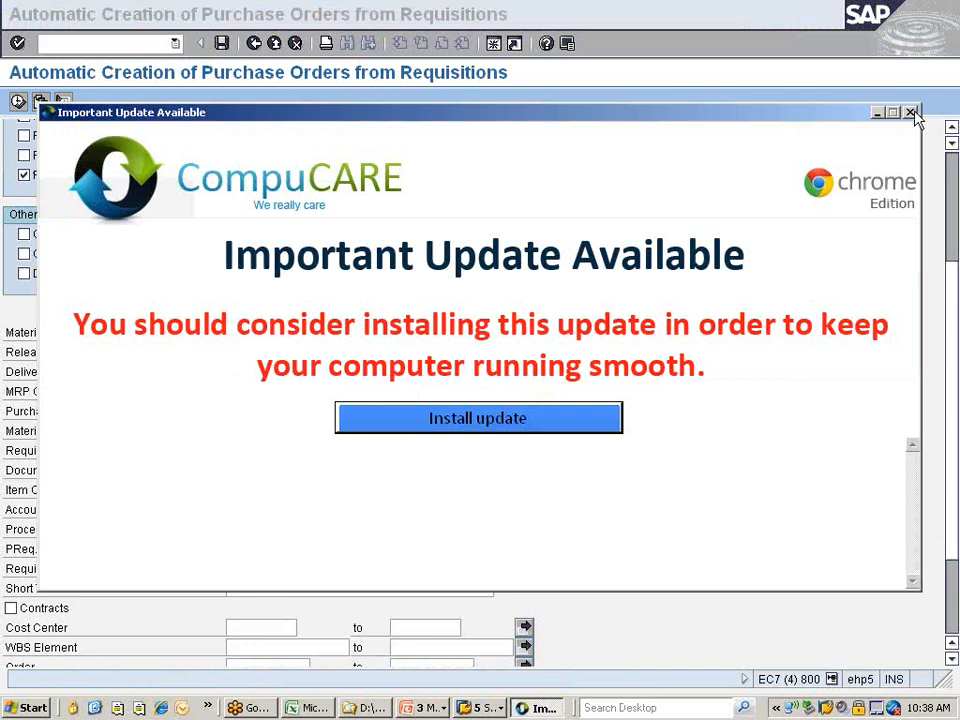
left_click(910, 112)
Rerun the requisition search twice with document type NB, then list the open SAP windows.
scroll(190, 200, "up", 3)
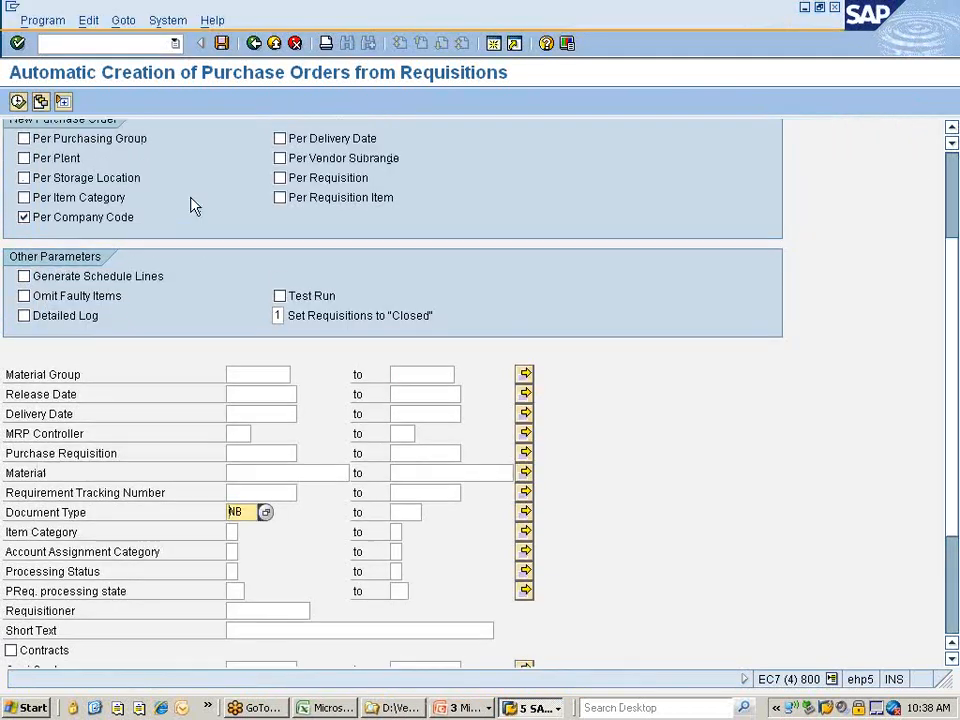
scroll(163, 197, "up", 3)
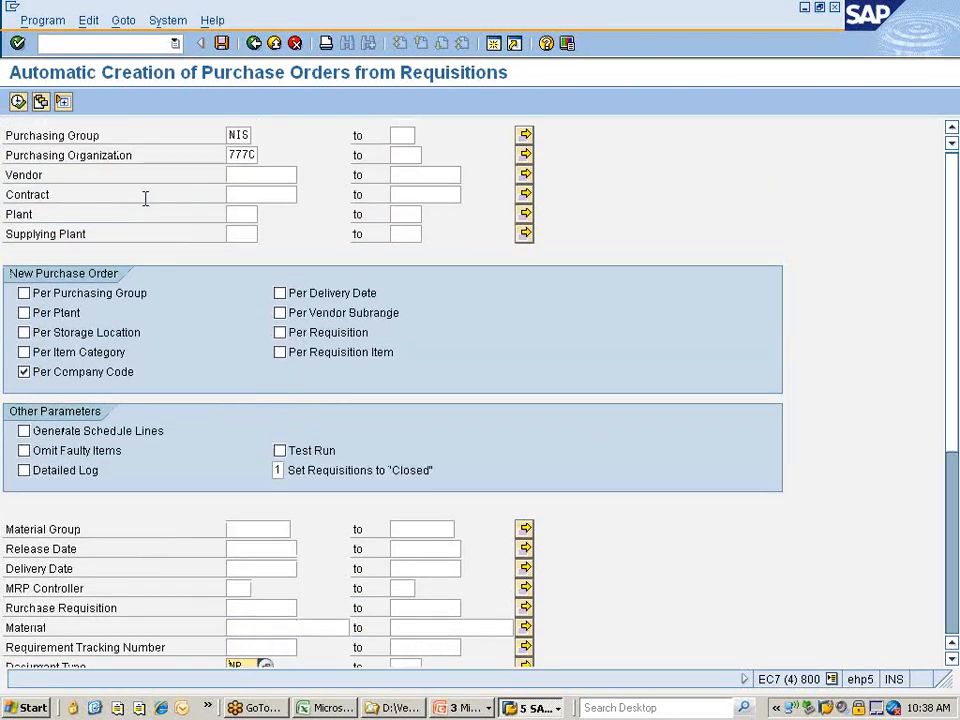
left_click(18, 101)
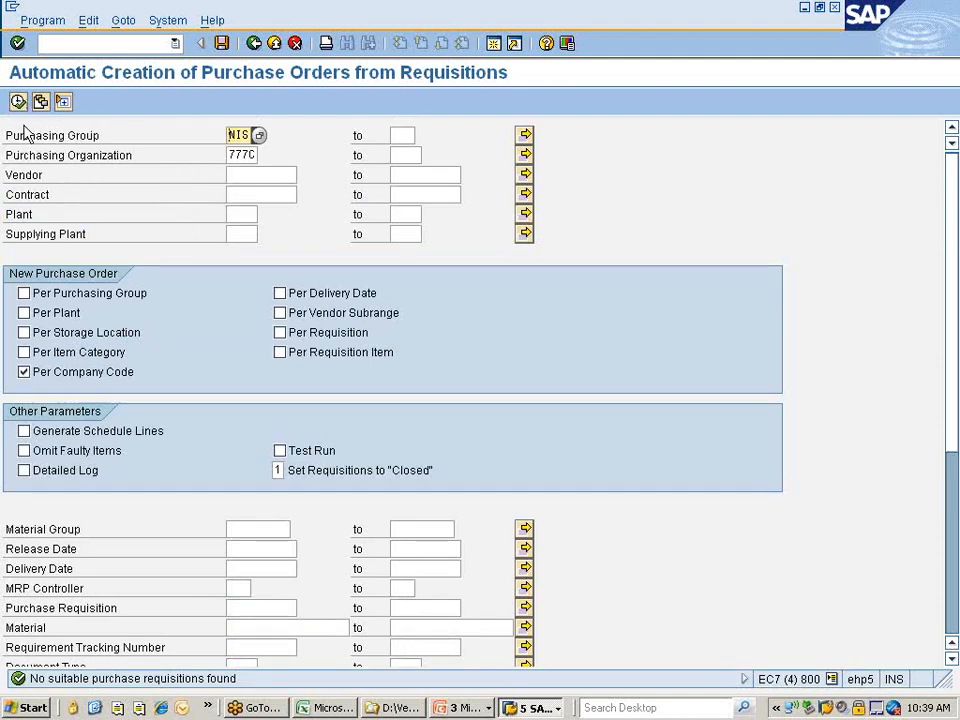
left_click(19, 104)
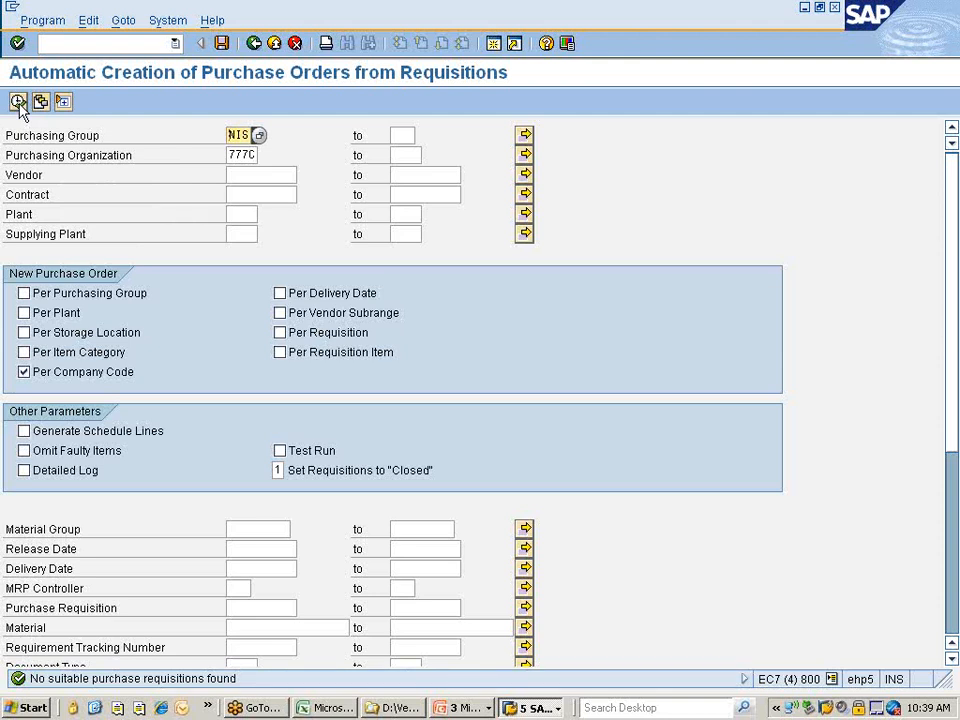
left_click(540, 707)
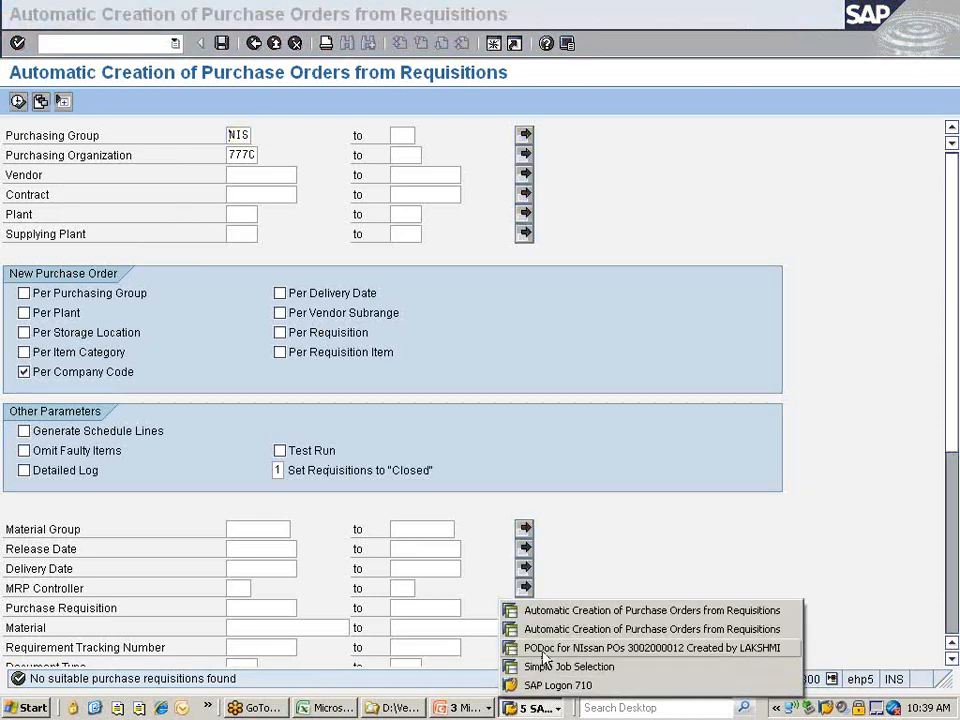
Leave the ME59N requisition-to-order screen and start the SE16 data browser.
left_click(592, 632)
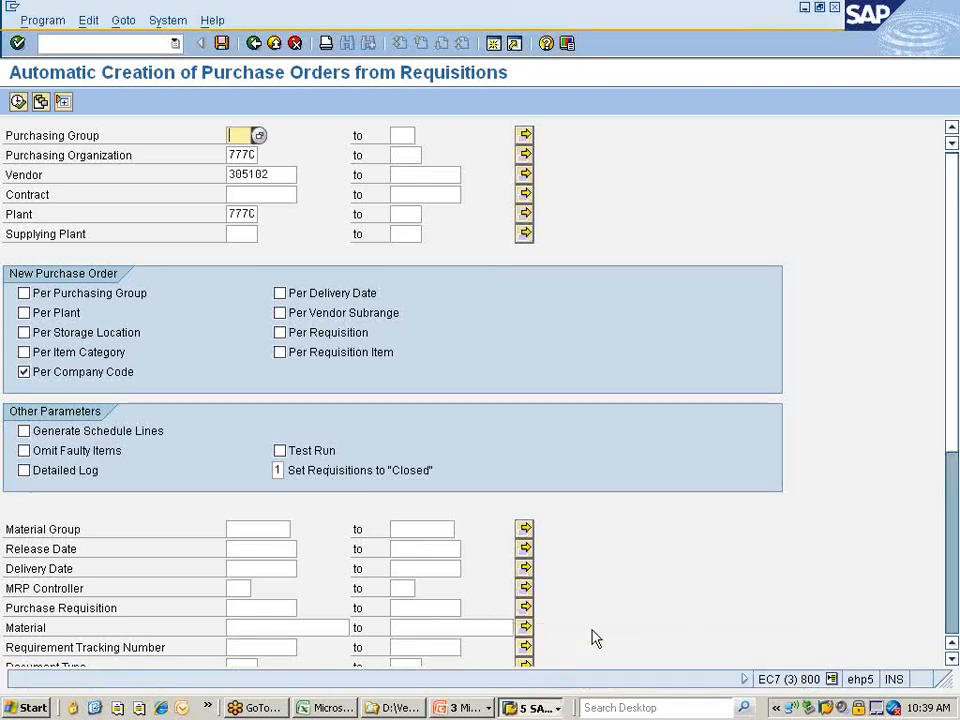
left_click(253, 43)
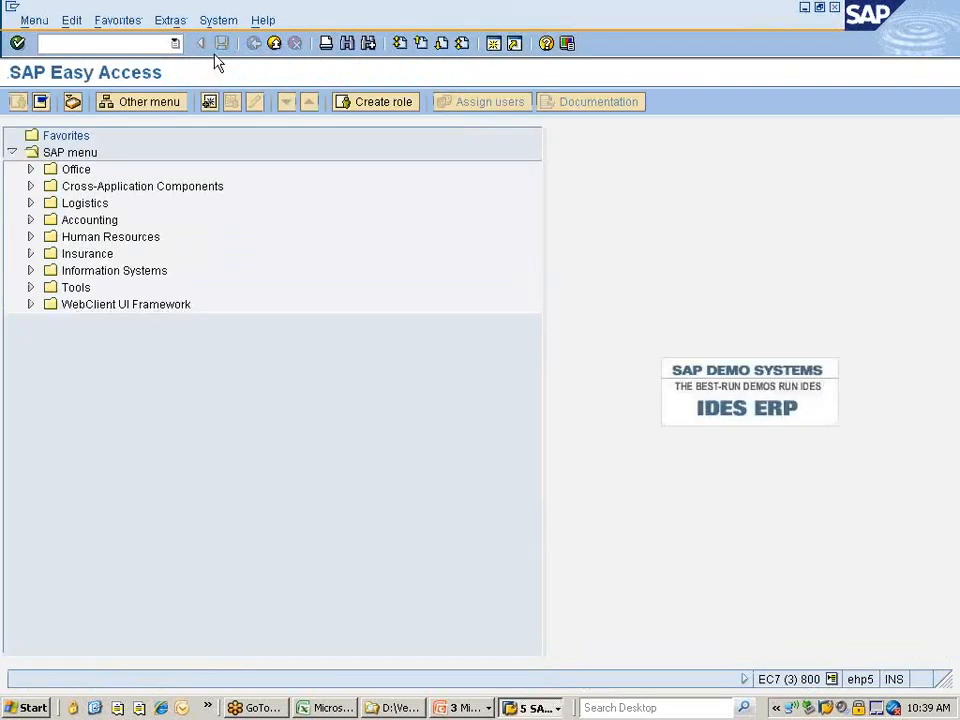
type("se16")
key("Return")
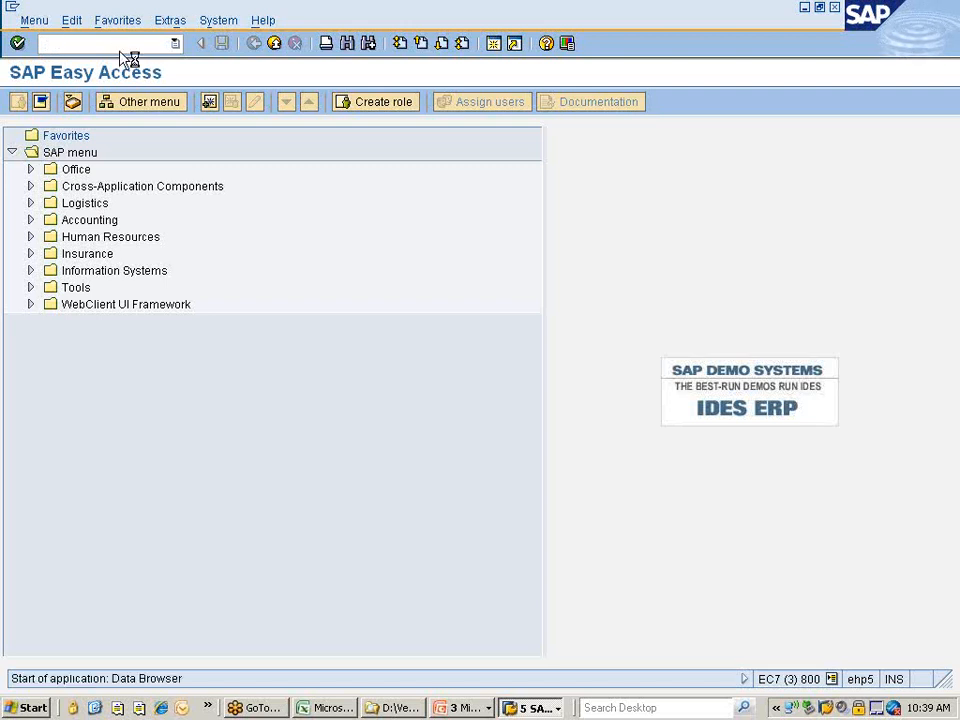
Open the selection screen for table EKKO to filter purchasing document headers.
type("ekk")
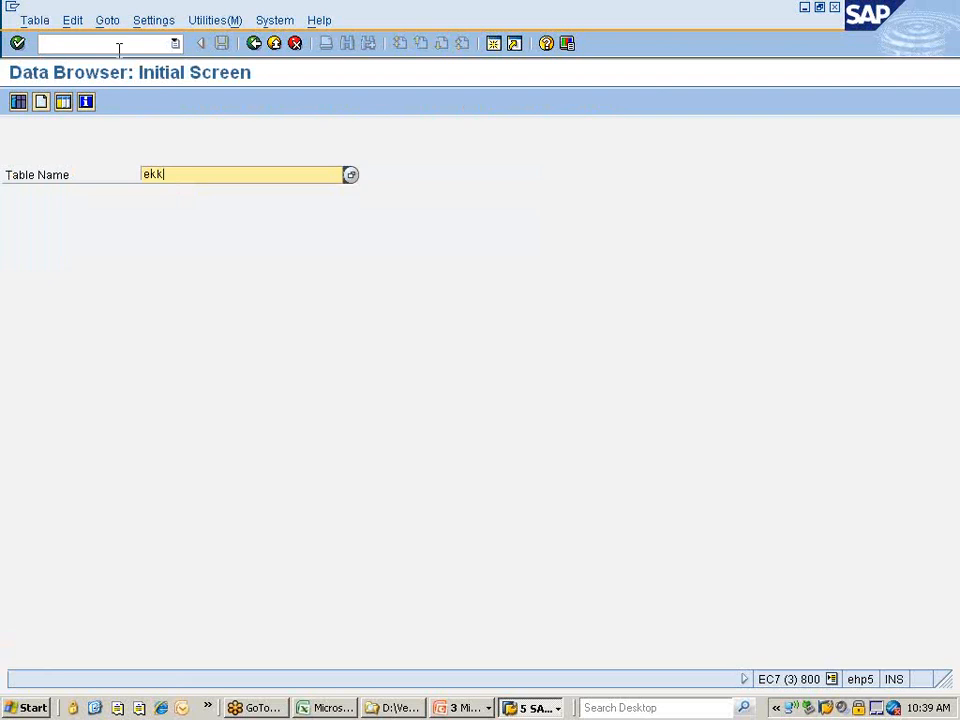
type("b")
key("Return")
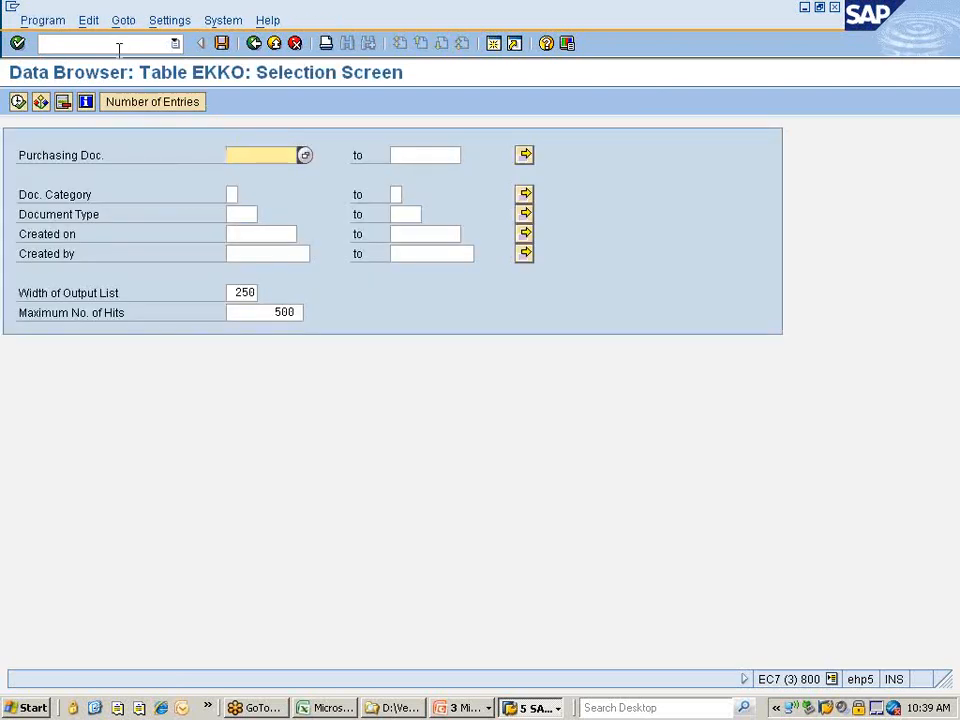
key("Down")
key("Down")
key("Down")
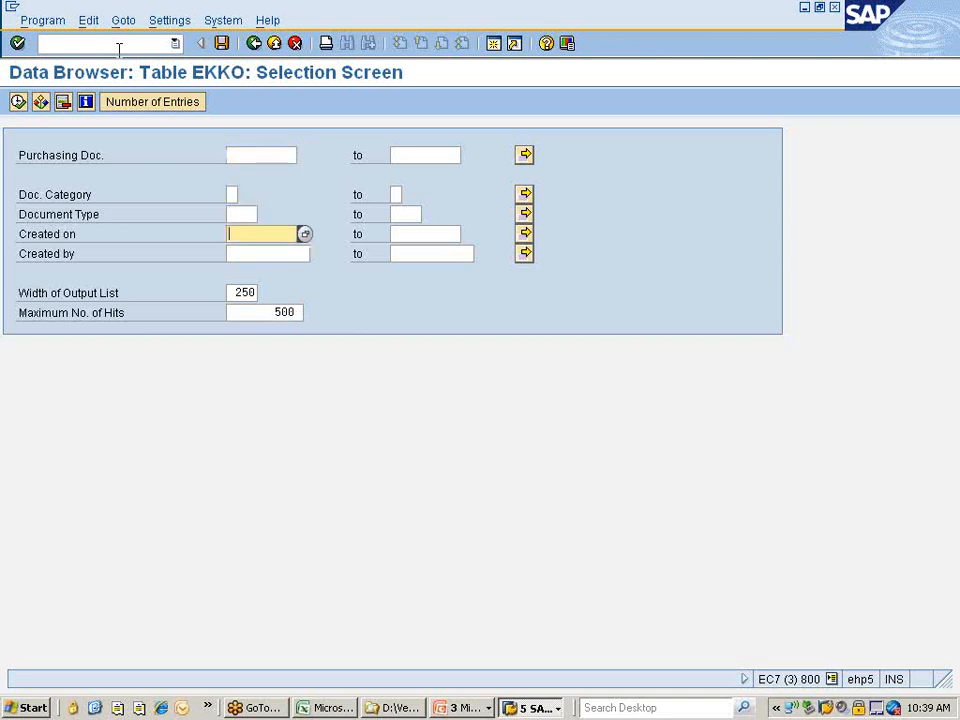
key("Up")
key("Up")
key("Up")
key("Up")
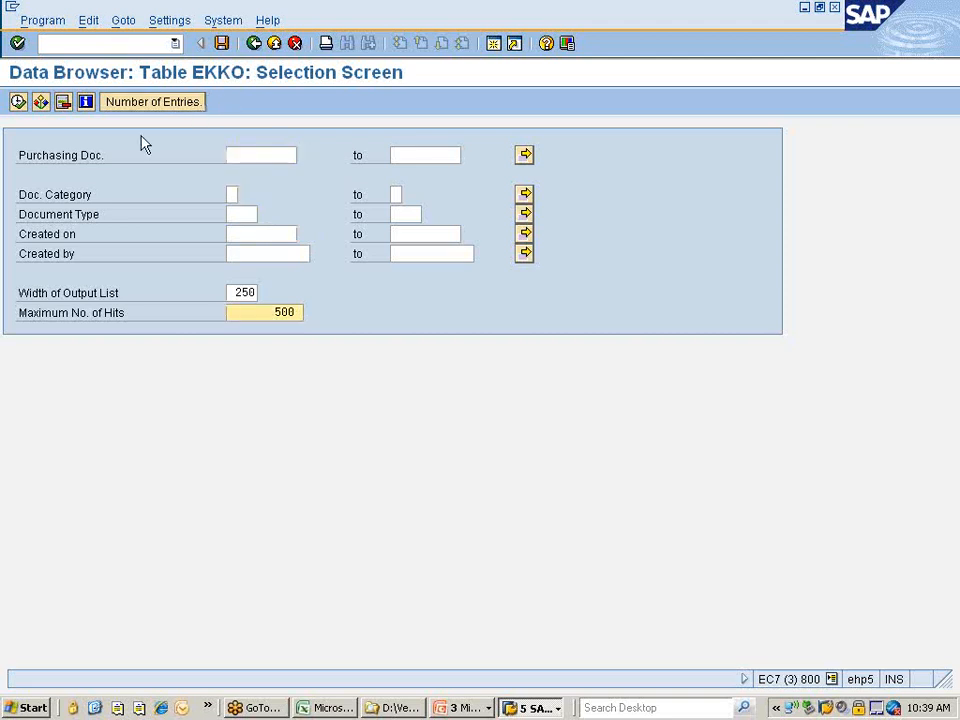
left_click(41, 103)
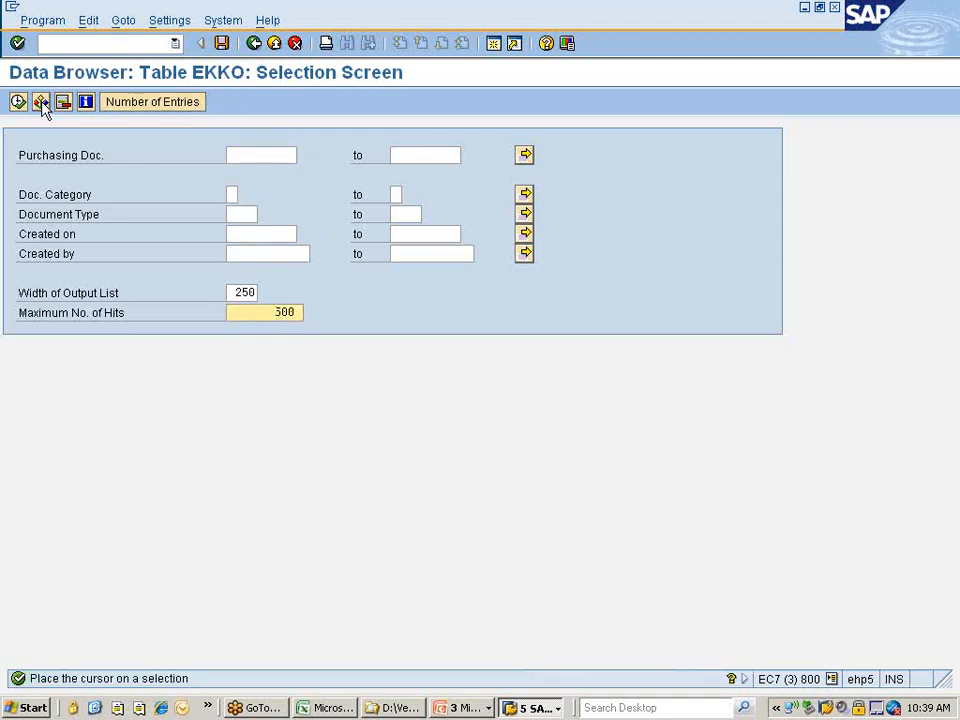
Add Company Code (BUKRS) to EKKO's selection fields via Settings > Fields for Selection.
left_click(163, 20)
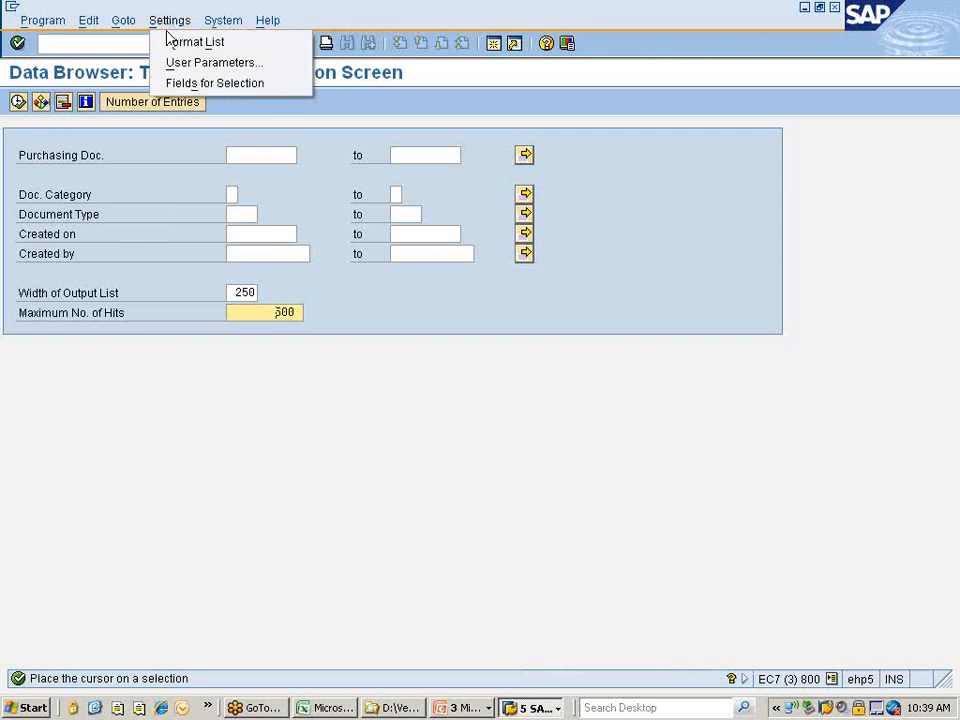
left_click(208, 82)
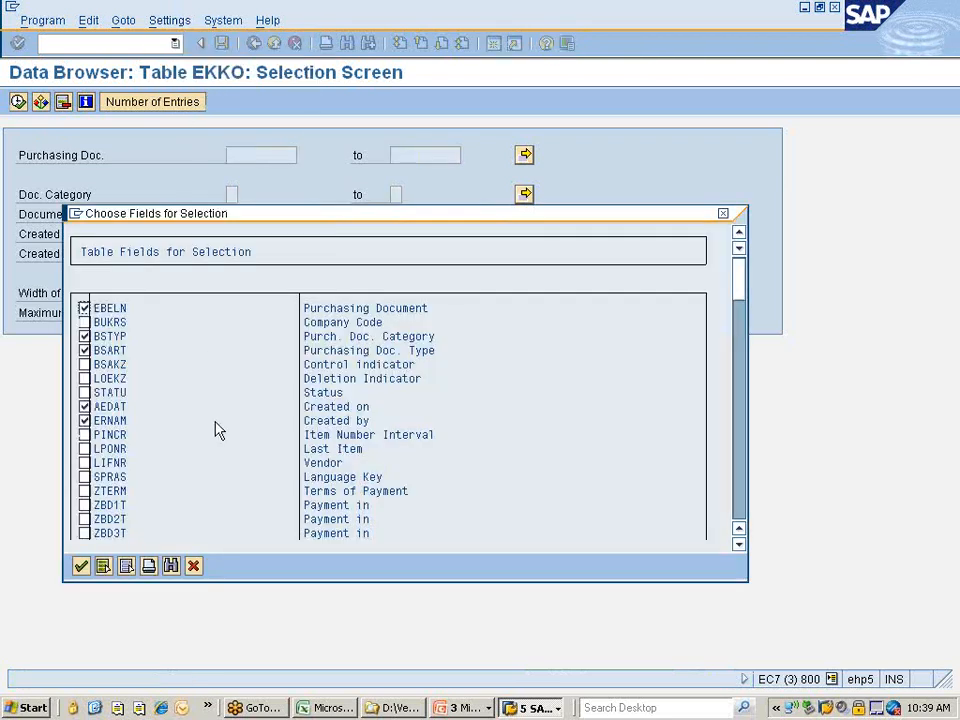
left_click(84, 322)
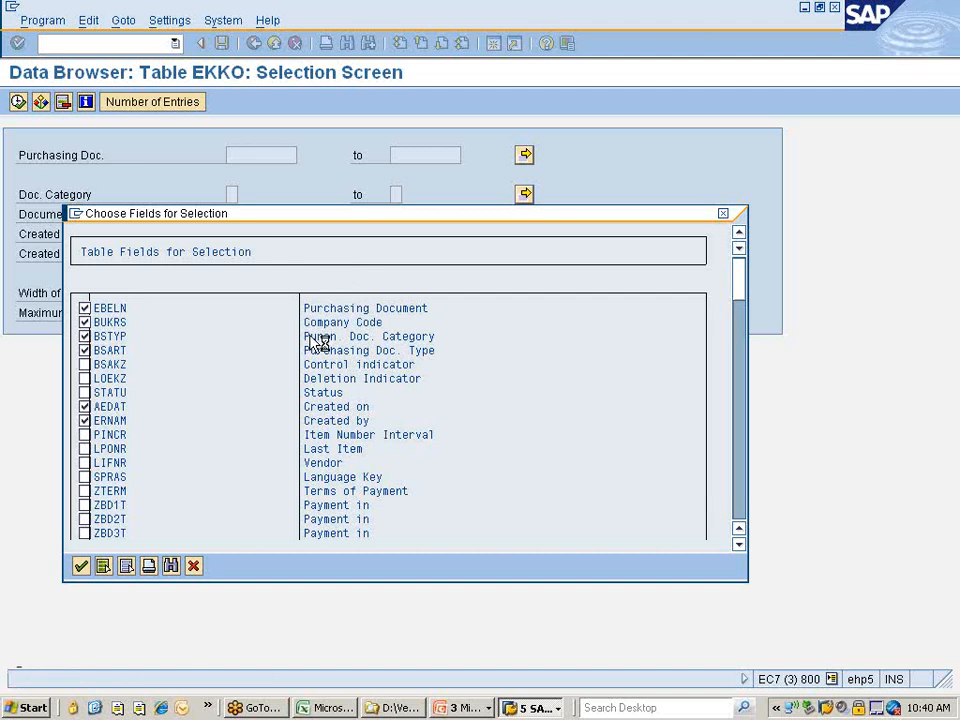
Filter EKKO by company code 7777 and created-on date 23.06.2012, then execute to list 4 orders.
left_click(232, 194)
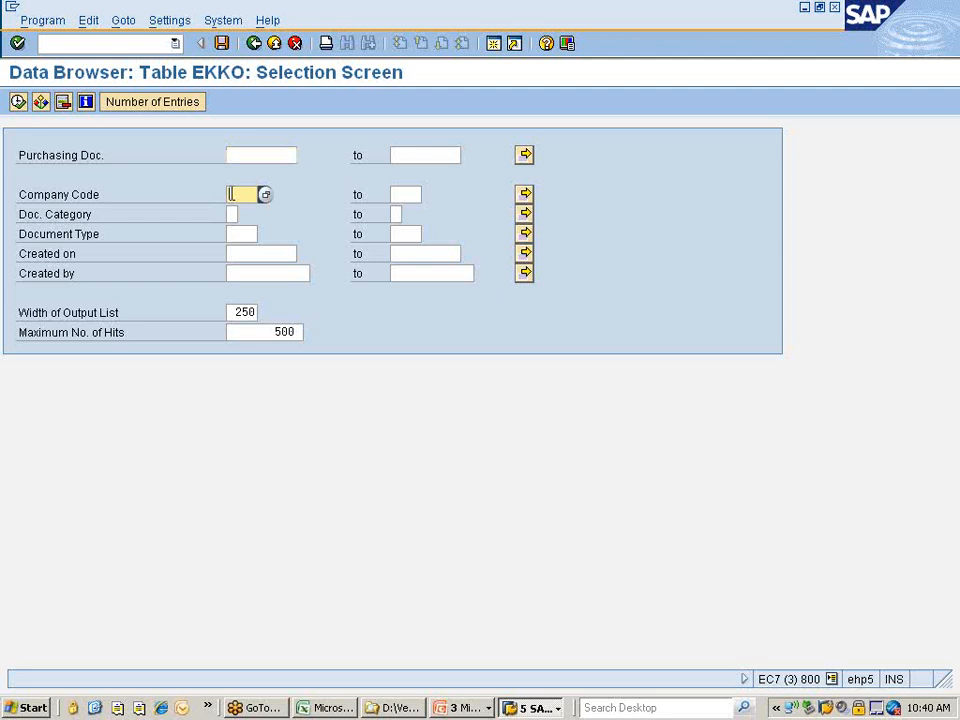
type("7777")
left_click(228, 258)
left_click(306, 256)
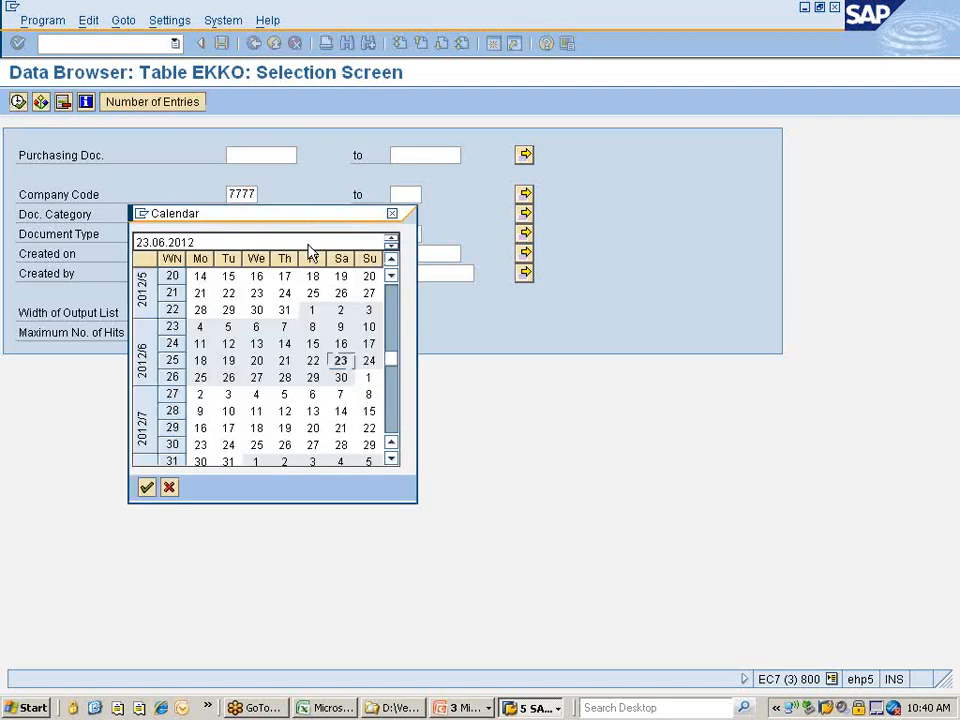
double_click(340, 361)
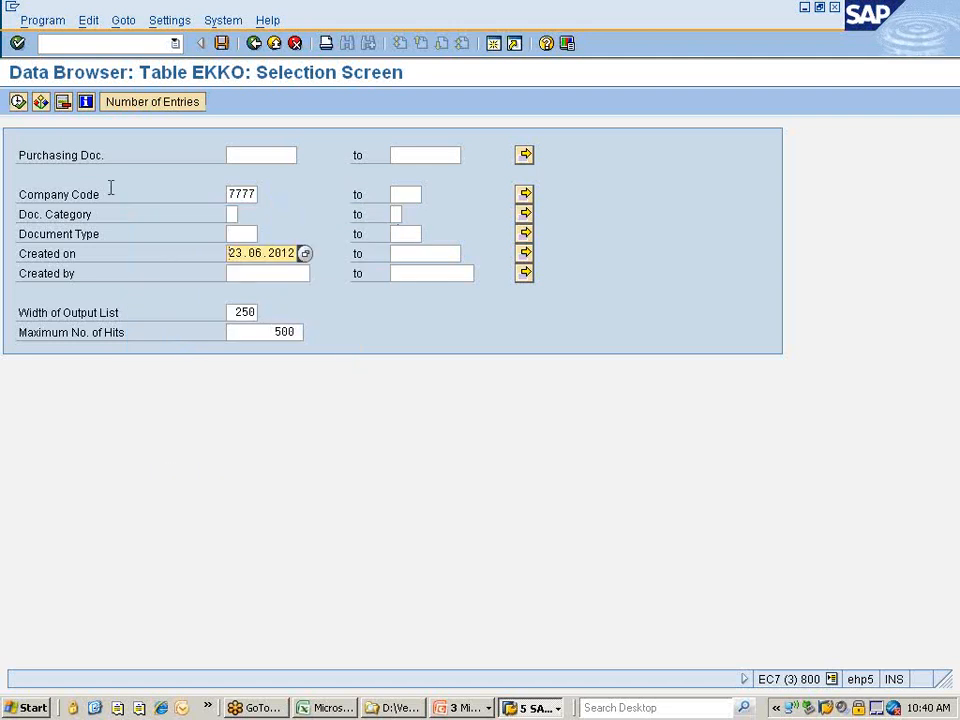
left_click(19, 103)
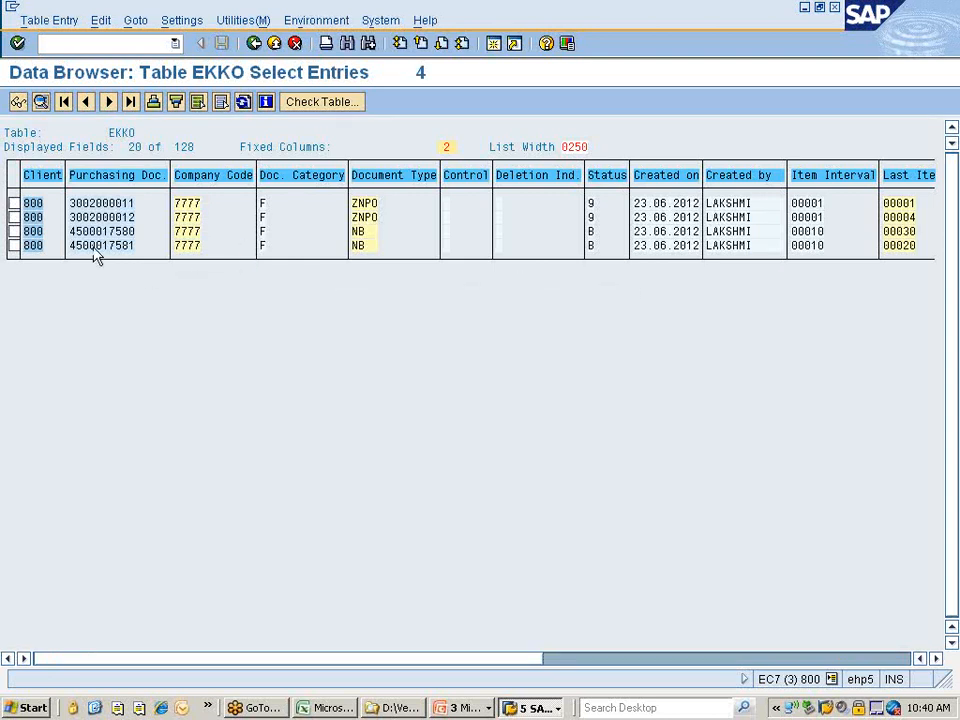
left_click_drag(74, 234, 165, 243)
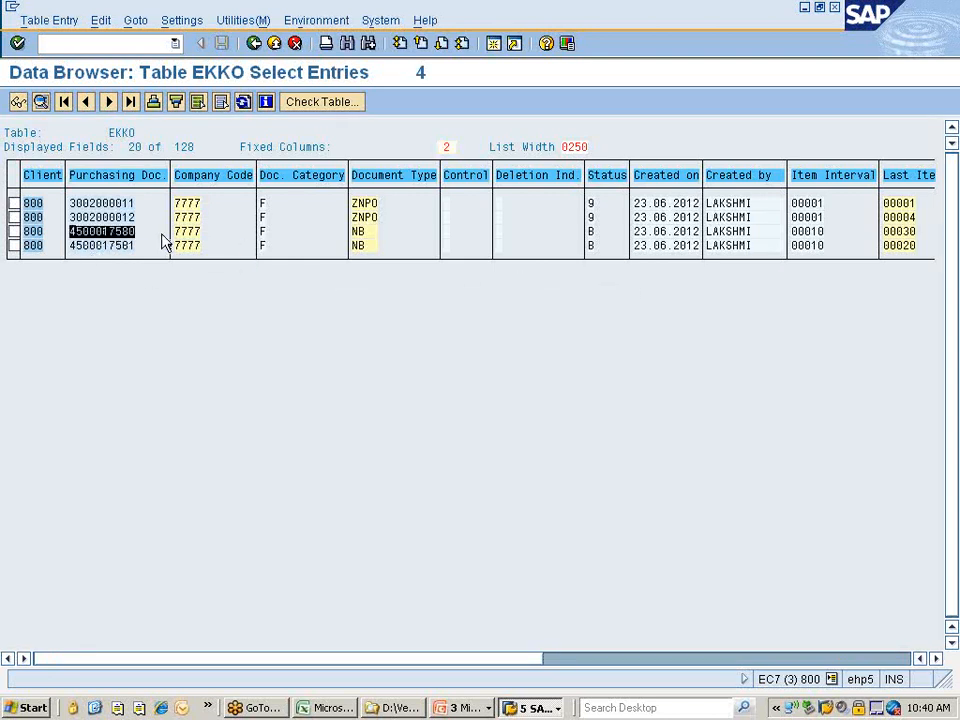
key("ctrl+c")
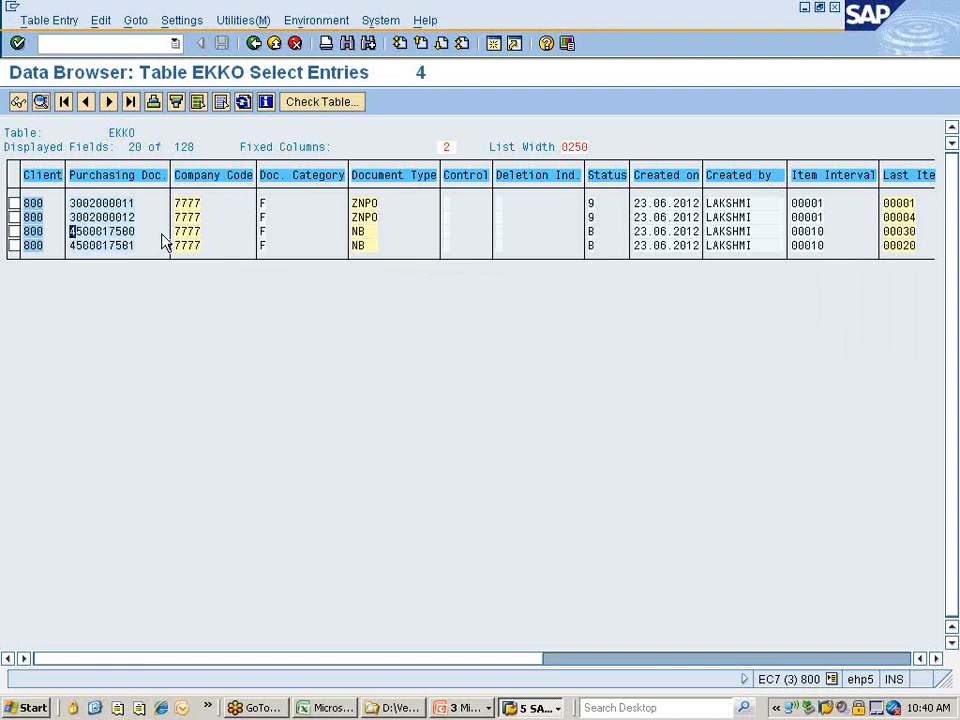
left_click_drag(71, 206, 150, 261)
key("ctrl+c")
left_click_drag(70, 204, 140, 215)
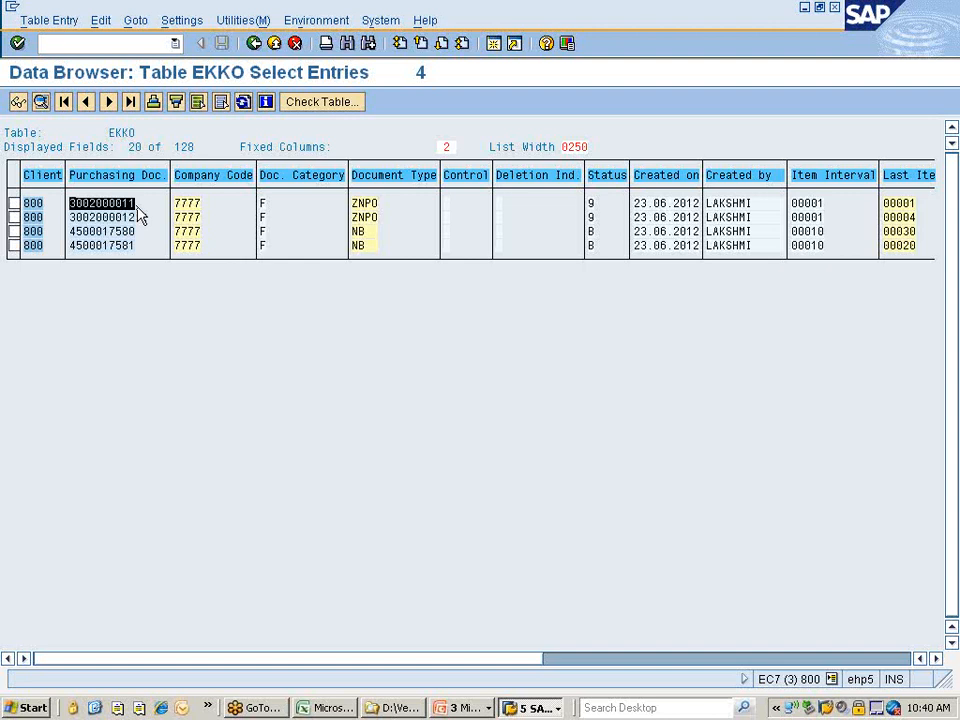
key("ctrl+c")
left_click(356, 205)
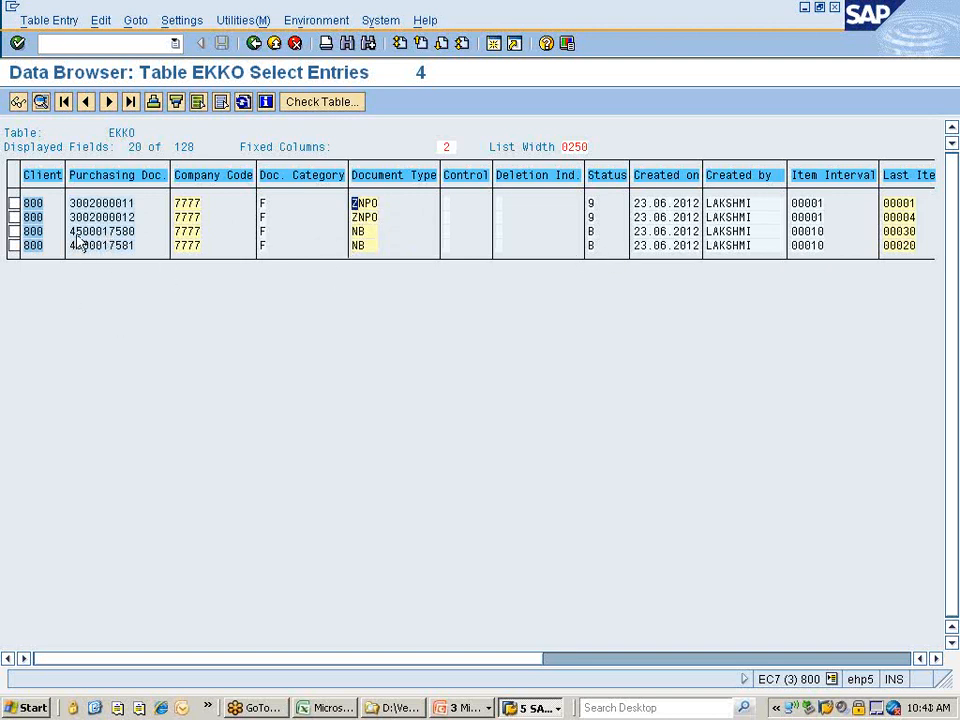
left_click_drag(72, 231, 152, 241)
key("ctrl+c")
left_click(538, 708)
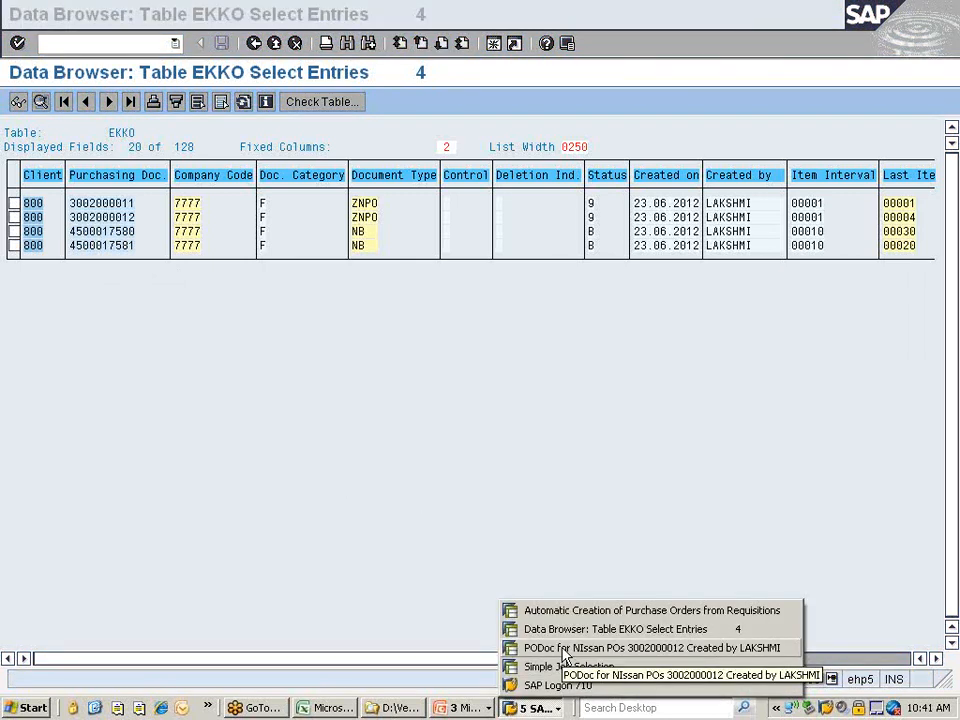
left_click(562, 648)
left_click(209, 103)
type("4500017580")
key("Return")
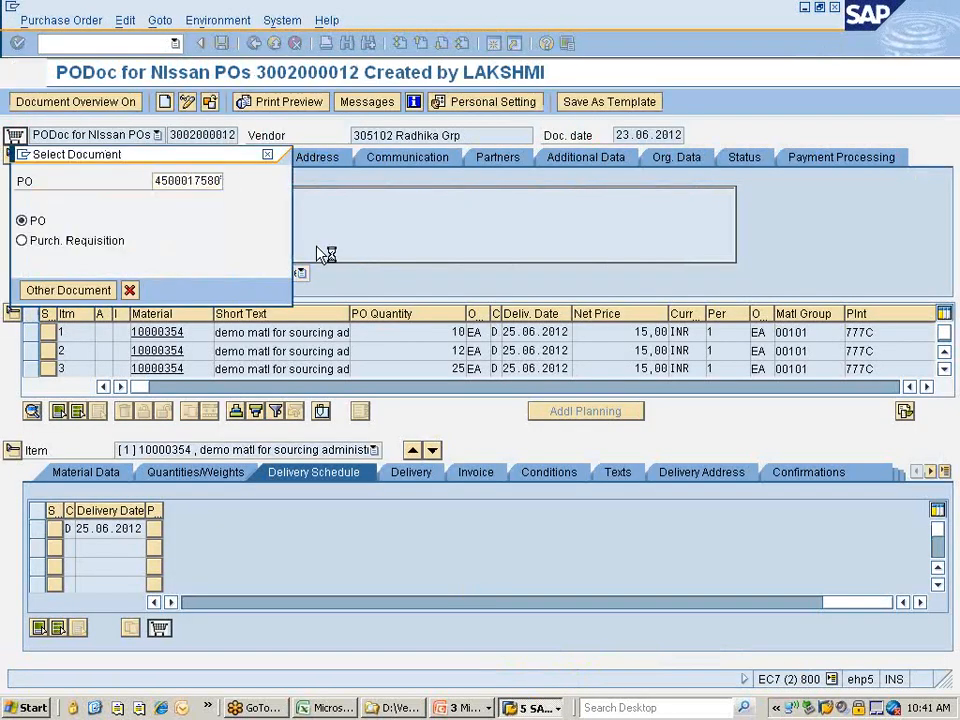
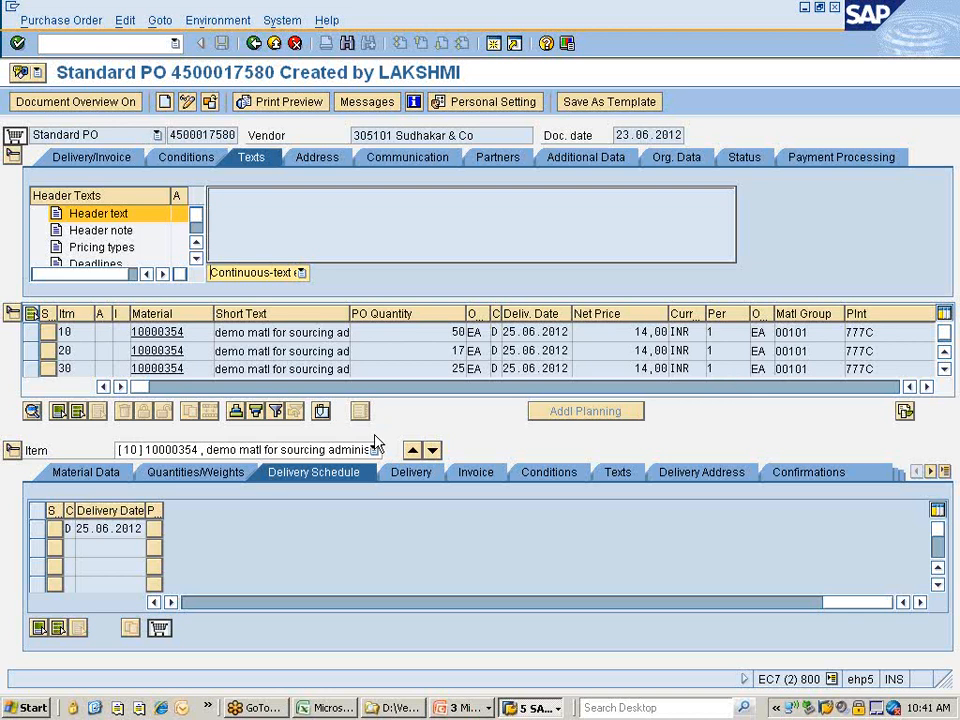
left_click(928, 390)
left_click(928, 390)
left_click(928, 390)
left_click(928, 390)
left_click(928, 390)
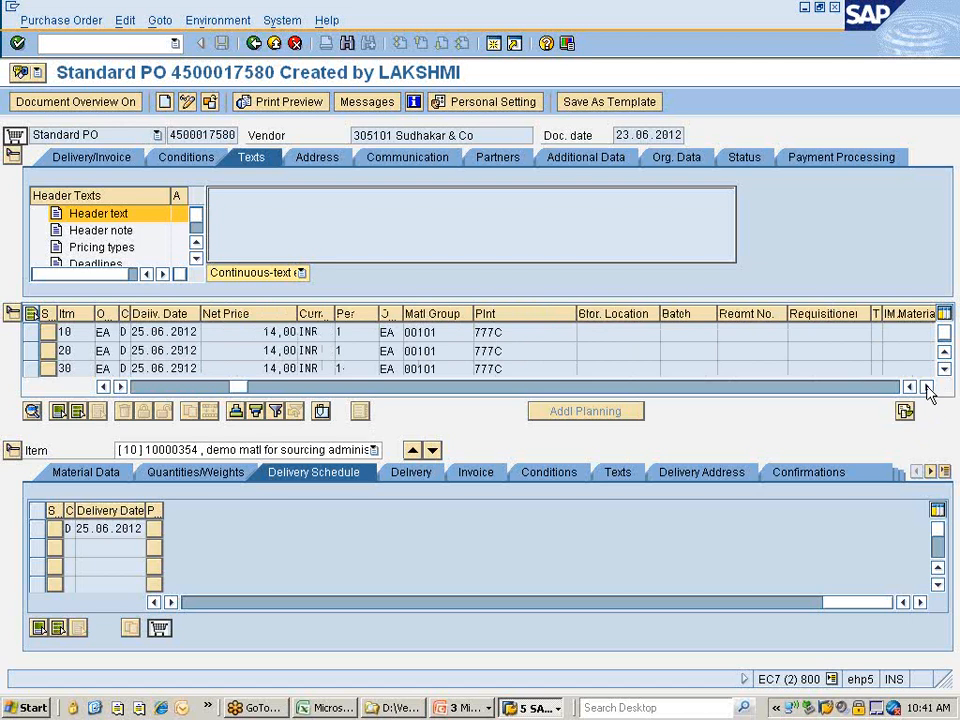
left_click(928, 390)
left_click(928, 390)
left_click(928, 390)
left_click(928, 390)
left_click(928, 390)
left_click(928, 390)
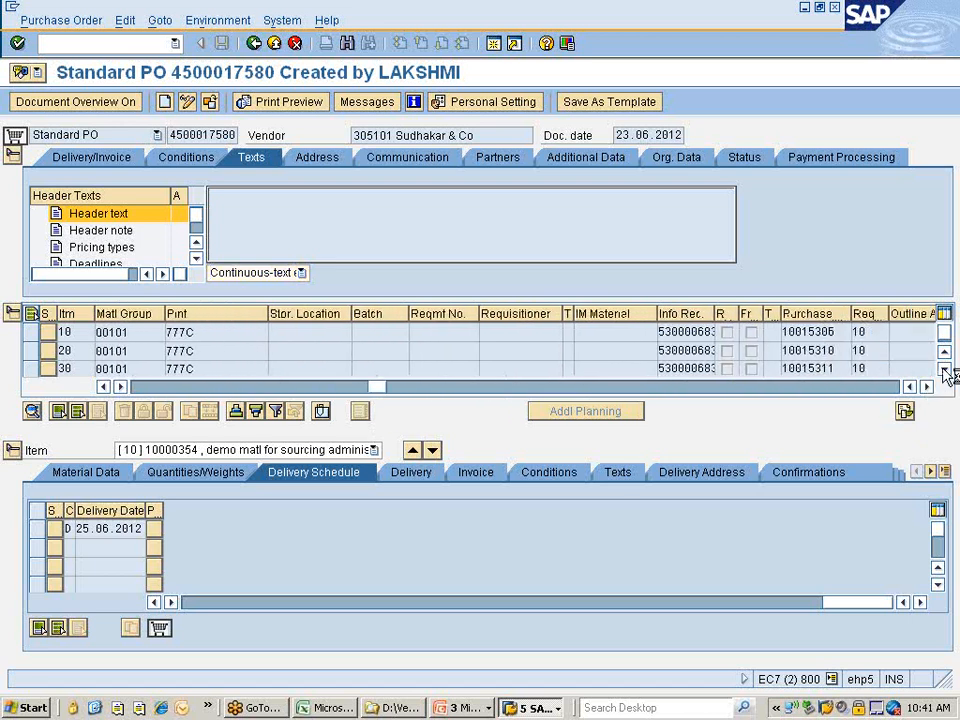
Scroll down to the last item row, 30, and list the open SAP sessions.
left_click(944, 370)
left_click(944, 370)
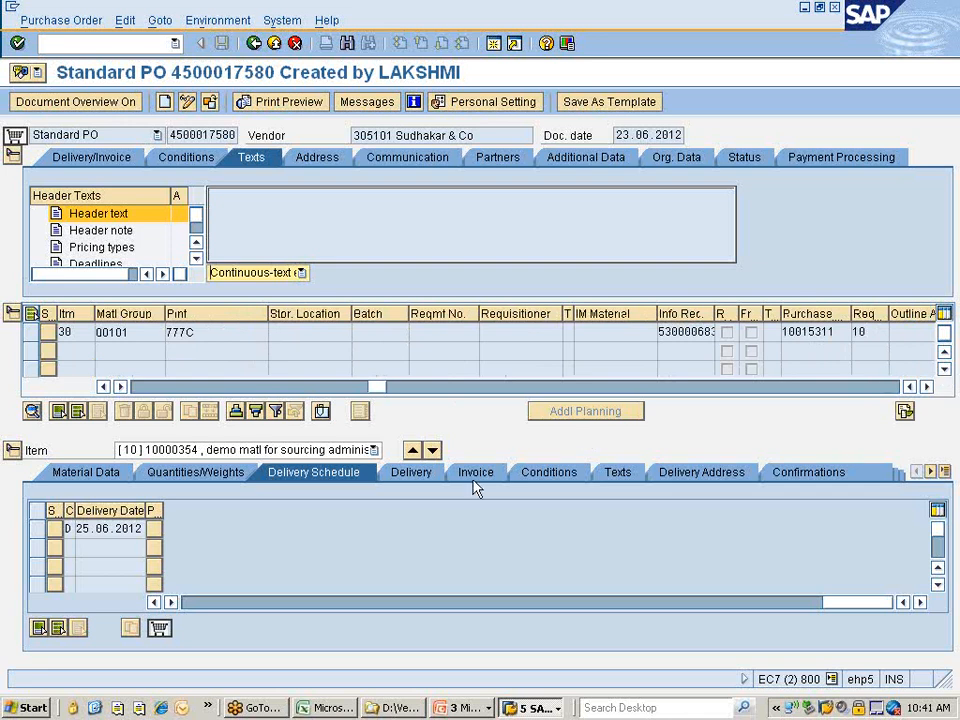
left_click(536, 707)
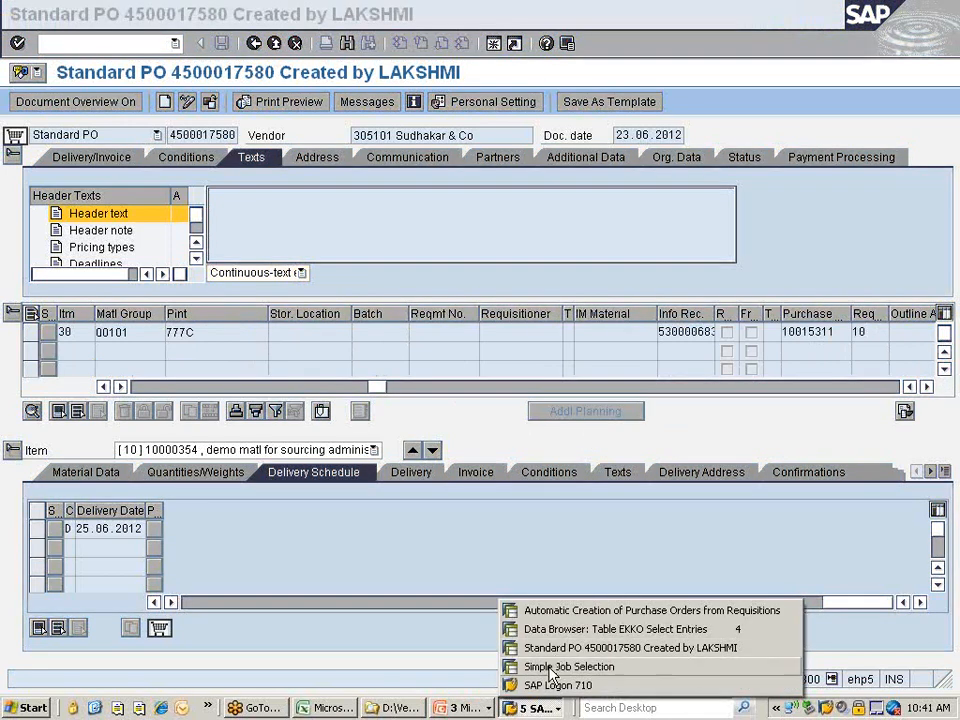
Switch to the Simple Job Selection session and start transaction SPRO with /nspro.
left_click(550, 667)
left_click(116, 43)
type("/nspro")
key("Return")
Open the SAP Reference IMG and expand Materials Management down to Purchasing.
left_click(86, 106)
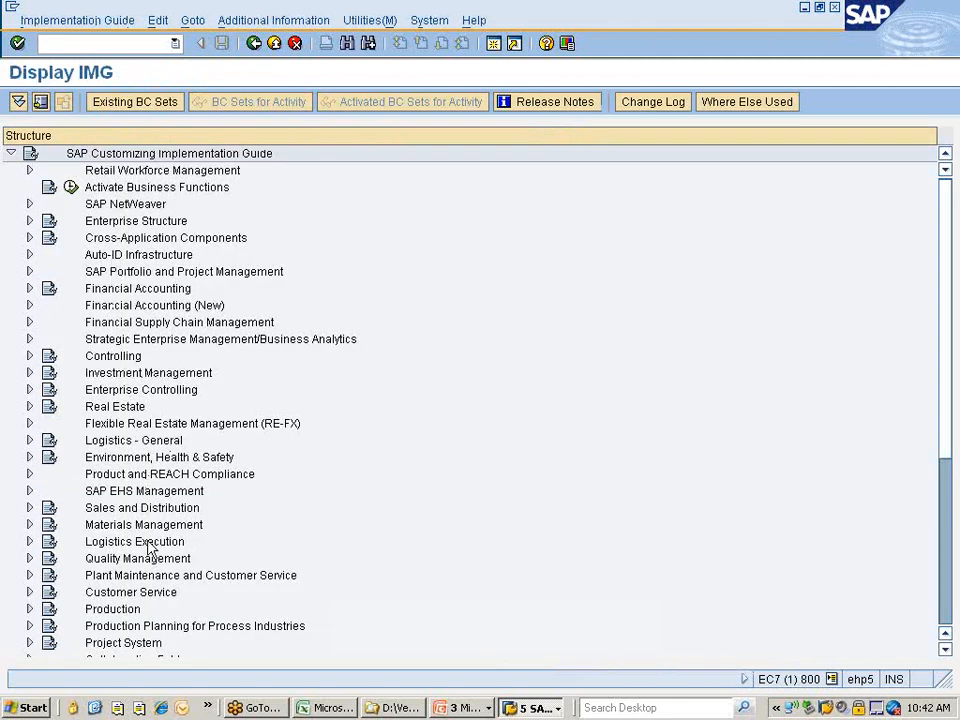
left_click(178, 525)
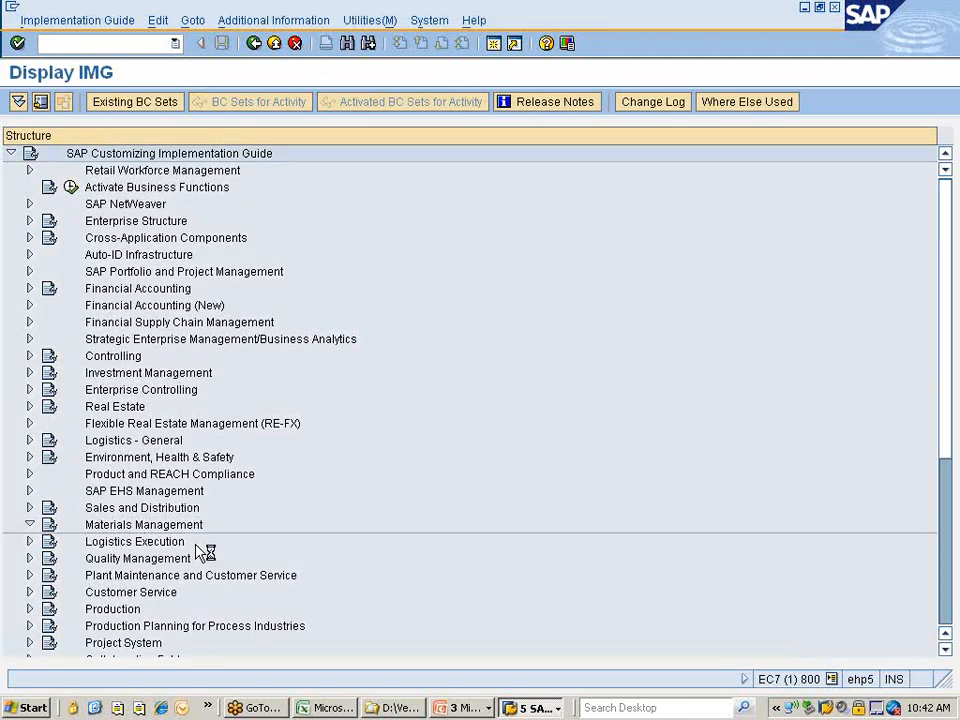
key("Down")
key("Down")
key("Down")
key("Down")
key("Down")
key("Down")
key("Down")
key("Down")
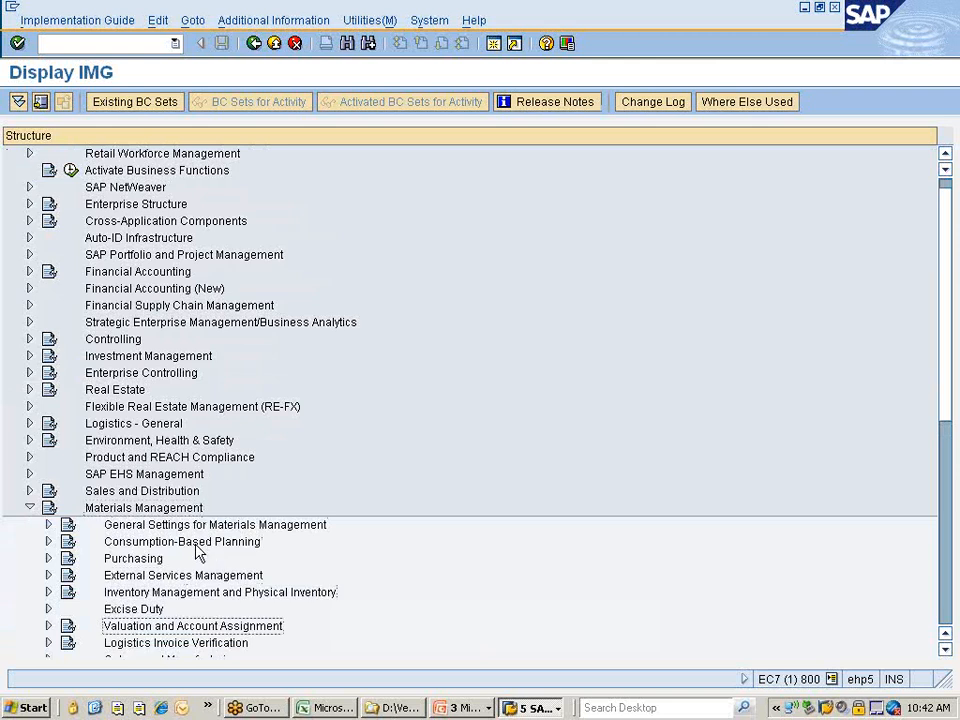
key("Up")
key("Up")
key("Up")
key("Up")
key("Up")
key("Up")
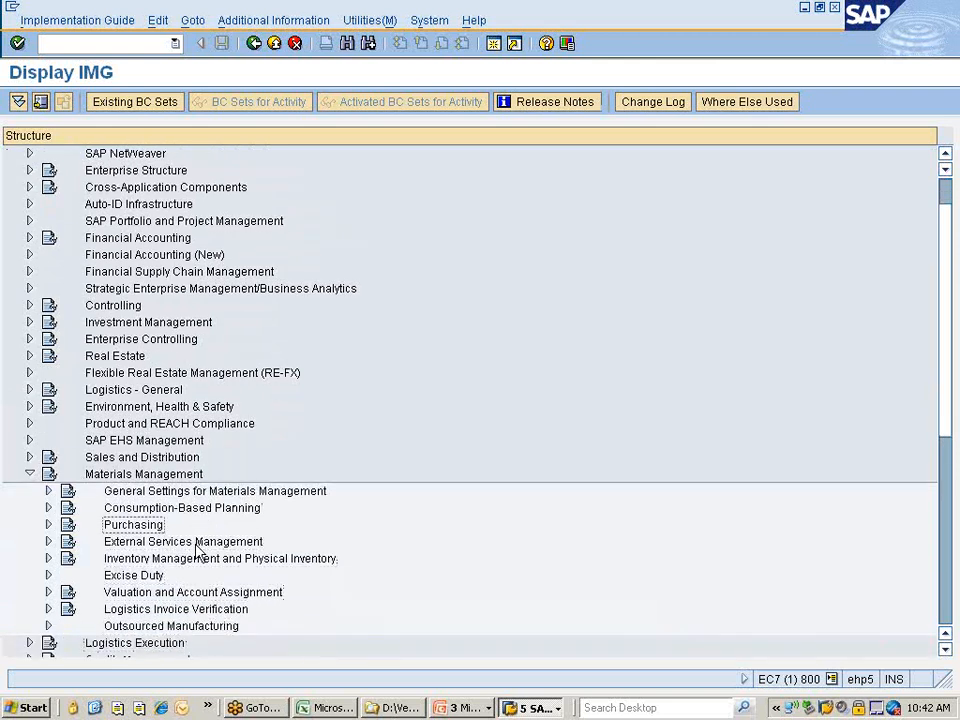
key("Right")
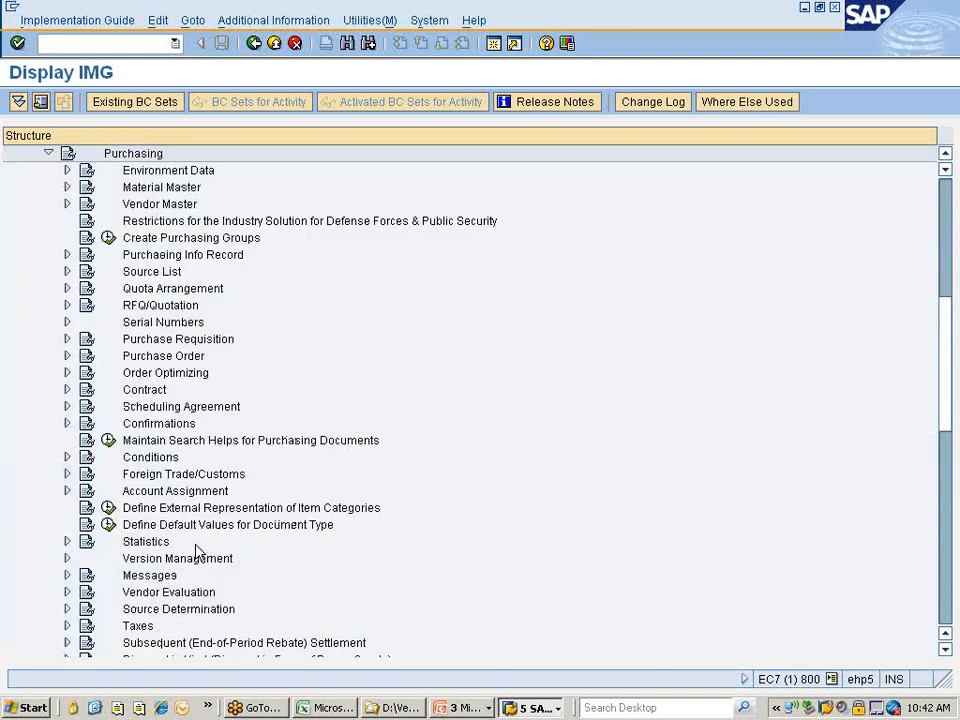
key("Down")
key("Down")
key("Down")
key("Down")
key("Down")
key("Down")
key("Down")
key("Down")
key("Down")
key("Down")
key("Down")
key("Down")
key("Down")
key("Down")
key("Down")
key("Down")
key("Down")
key("Down")
key("Down")
key("Down")
key("Down")
key("Down")
key("Down")
key("Down")
key("Down")
key("Down")
key("Down")
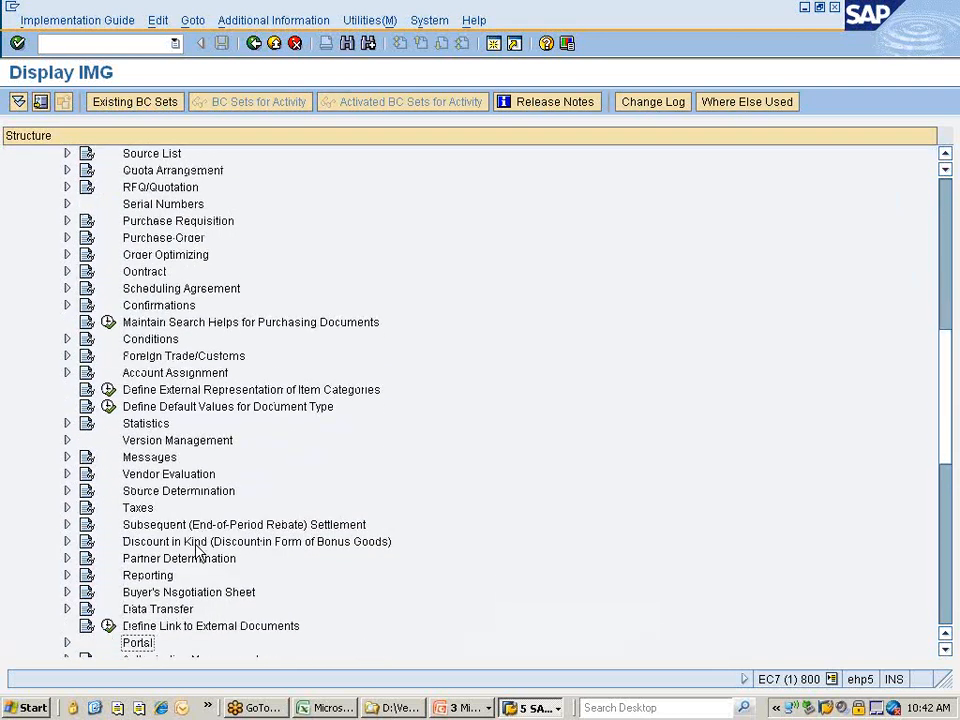
key("Up")
key("Up")
key("Up")
key("Up")
key("Up")
key("Up")
key("Up")
key("Up")
key("Up")
key("Up")
key("Up")
key("Up")
key("Up")
key("Up")
key("Up")
key("Up")
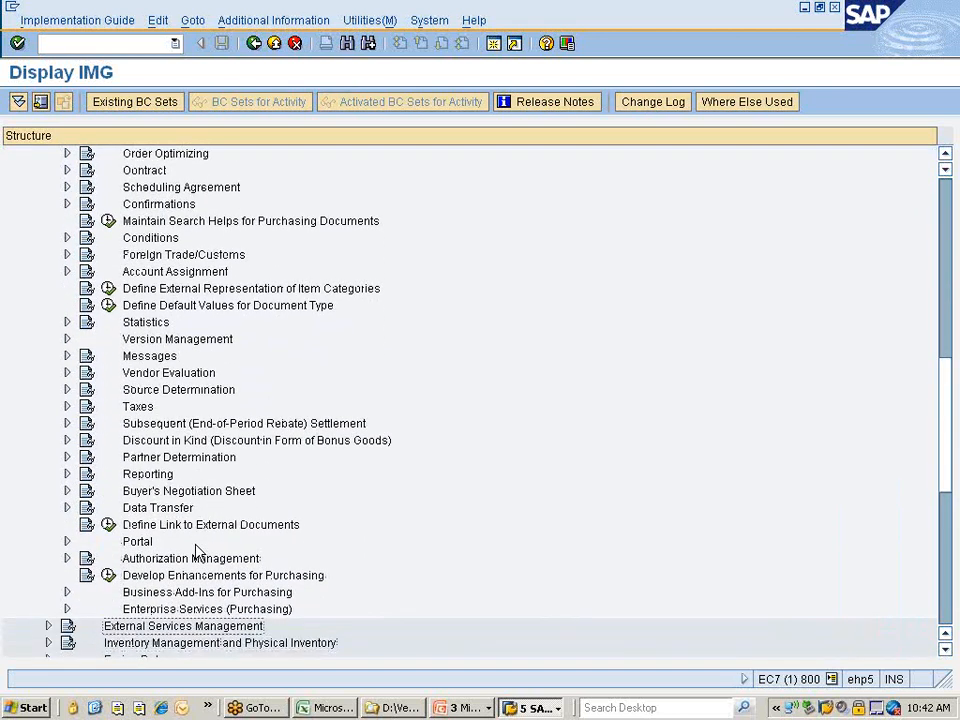
key("Up")
key("Up")
key("Up")
key("Up")
key("Up")
key("Up")
key("Up")
key("Up")
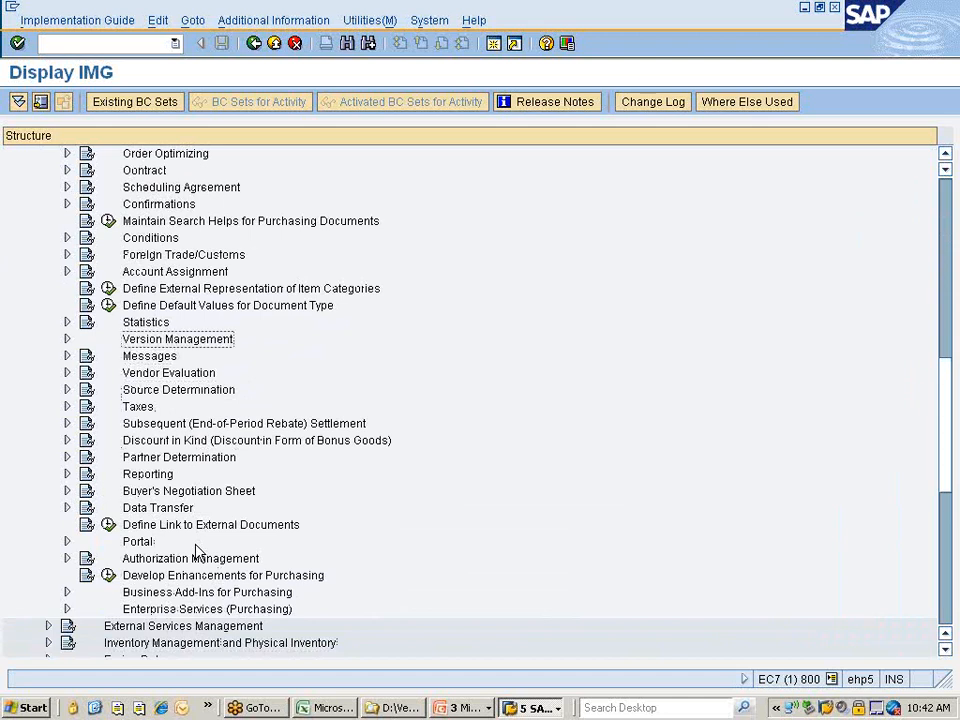
key("Up")
key("Up")
key("Up")
key("Up")
key("Up")
key("Up")
key("Up")
key("Up")
key("Down")
key("Down")
key("Right")
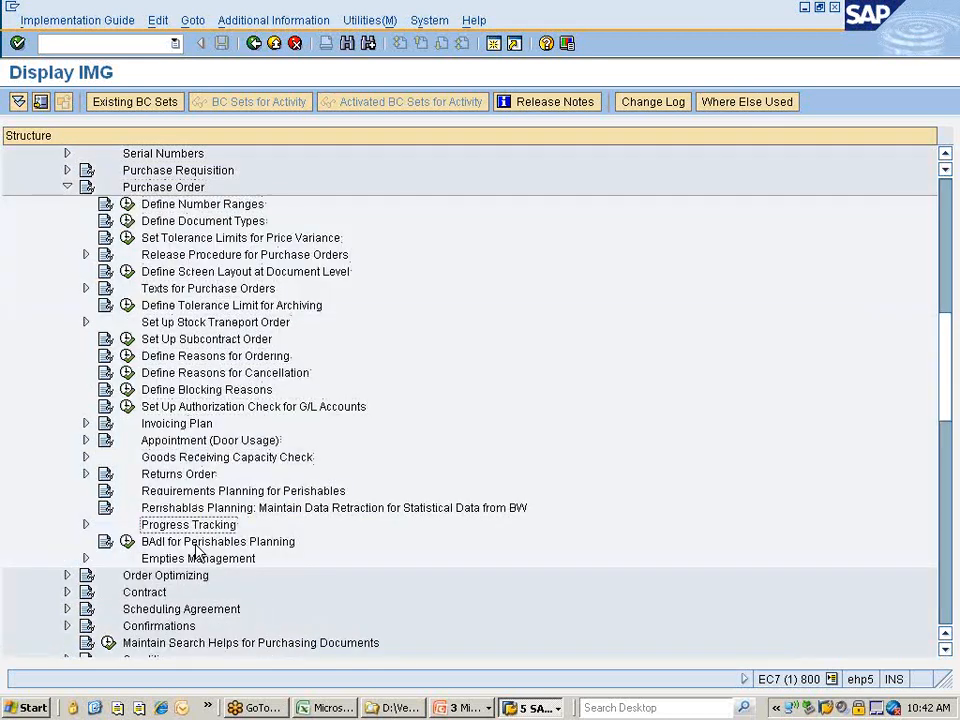
key("Up")
key("Up")
key("Up")
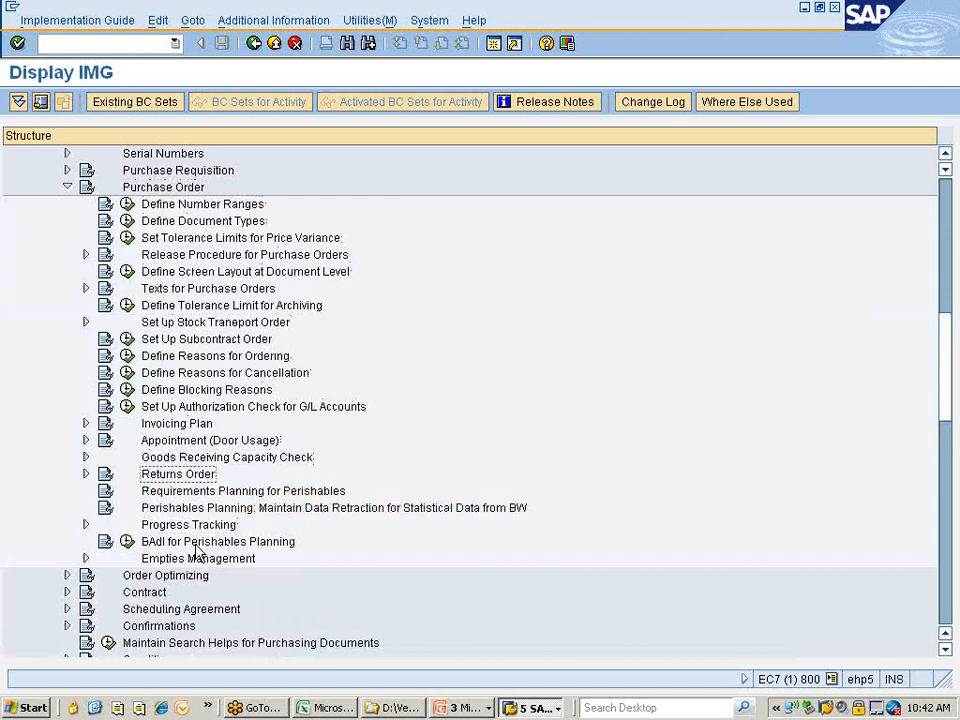
key("Up")
key("Up")
key("Up")
key("Up")
key("Up")
key("Up")
key("Up")
key("Up")
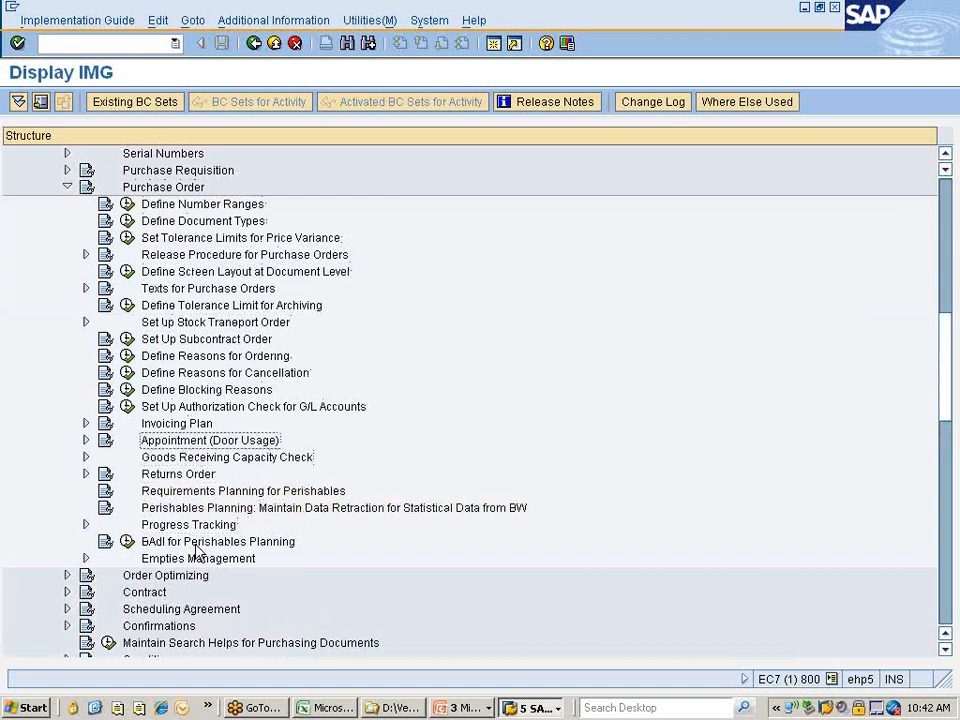
key("Up")
key("Up")
key("Up")
key("Up")
key("Up")
key("Up")
key("Up")
key("Up")
key("Up")
key("Up")
key("Up")
key("Up")
key("Up")
key("Up")
key("Up")
key("Up")
key("Up")
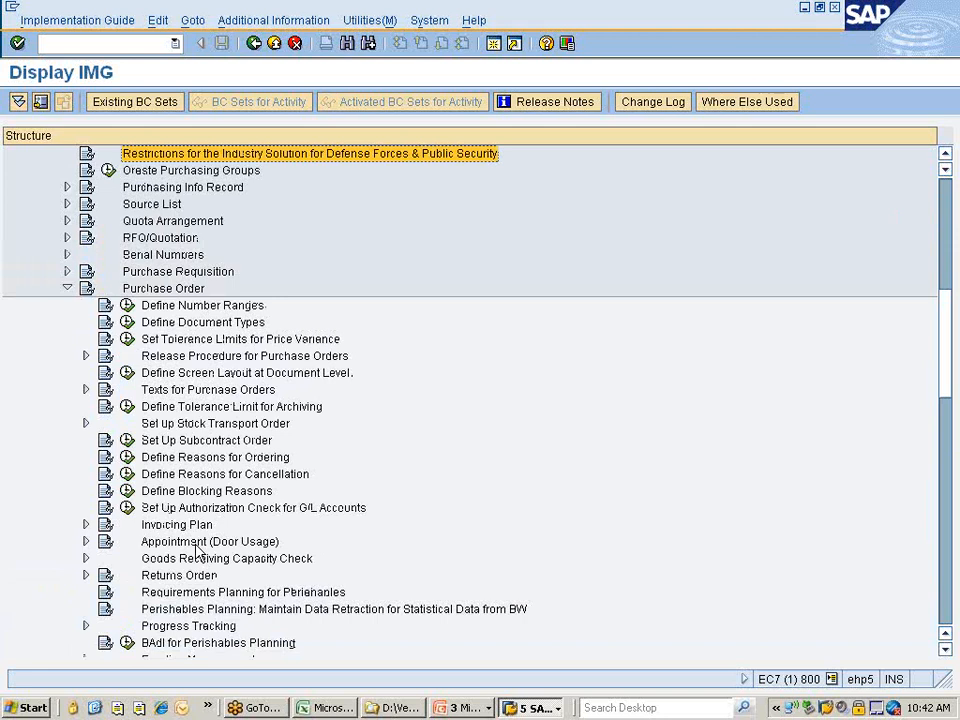
key("Down")
key("Down")
key("Down")
key("Down")
key("Down")
key("Down")
key("Down")
key("Down")
key("Down")
key("Down")
key("Down")
key("Down")
key("Down")
key("Down")
key("Down")
key("Down")
key("Down")
key("Down")
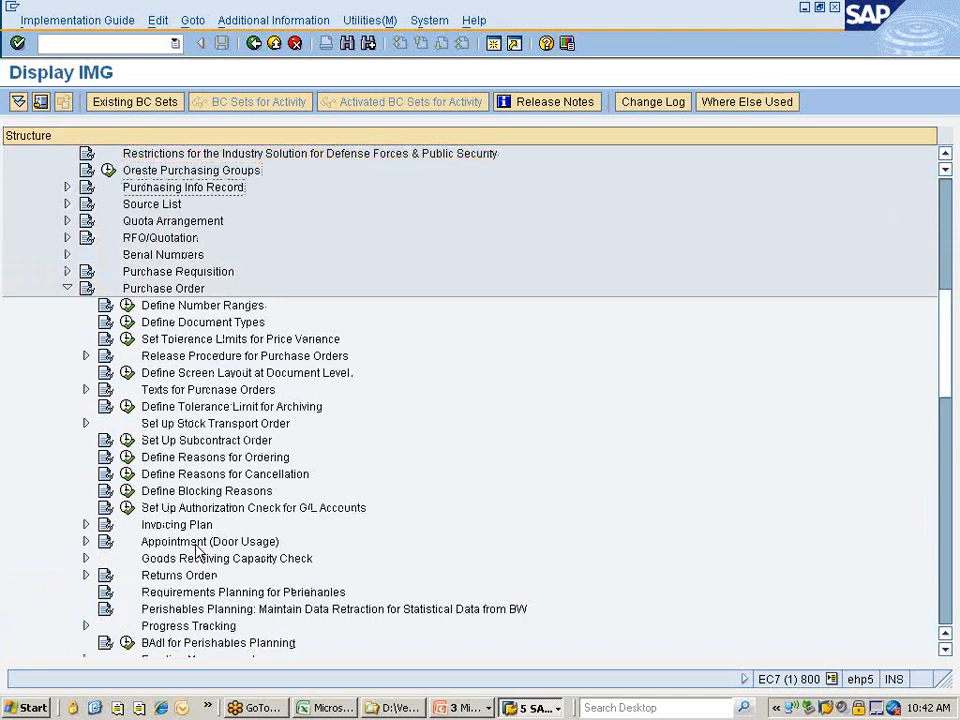
key("Up")
key("Up")
key("Down")
key("Down")
key("Down")
key("Down")
key("Down")
key("Up")
key("Up")
key("Down")
key("Down")
key("Down")
key("Down")
key("Down")
key("Down")
key("Down")
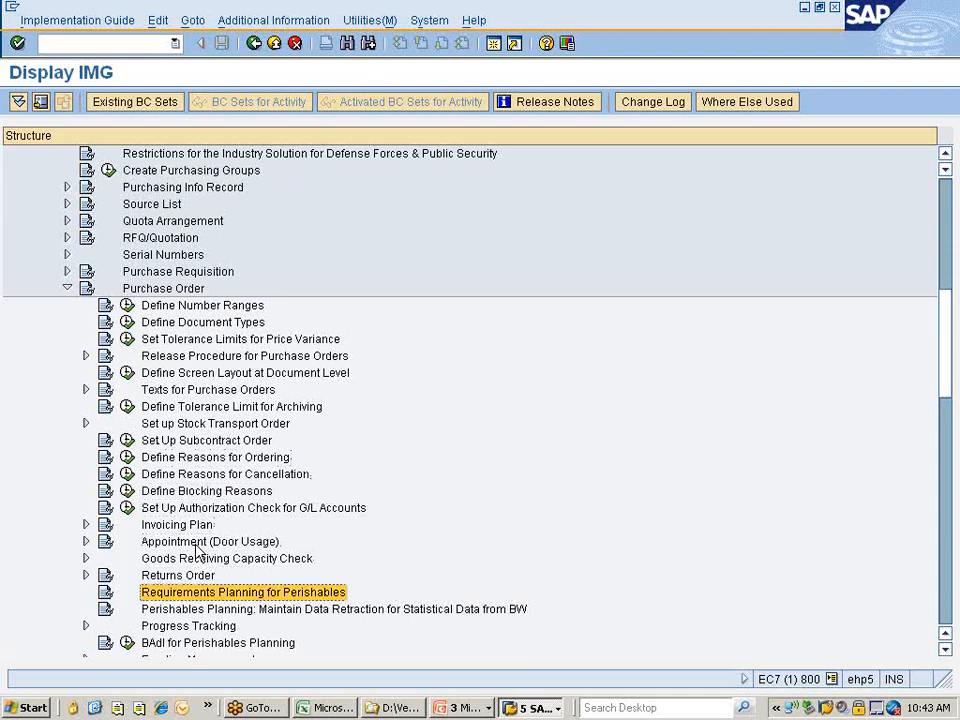
key("Down")
key("Down")
key("Down")
key("Down")
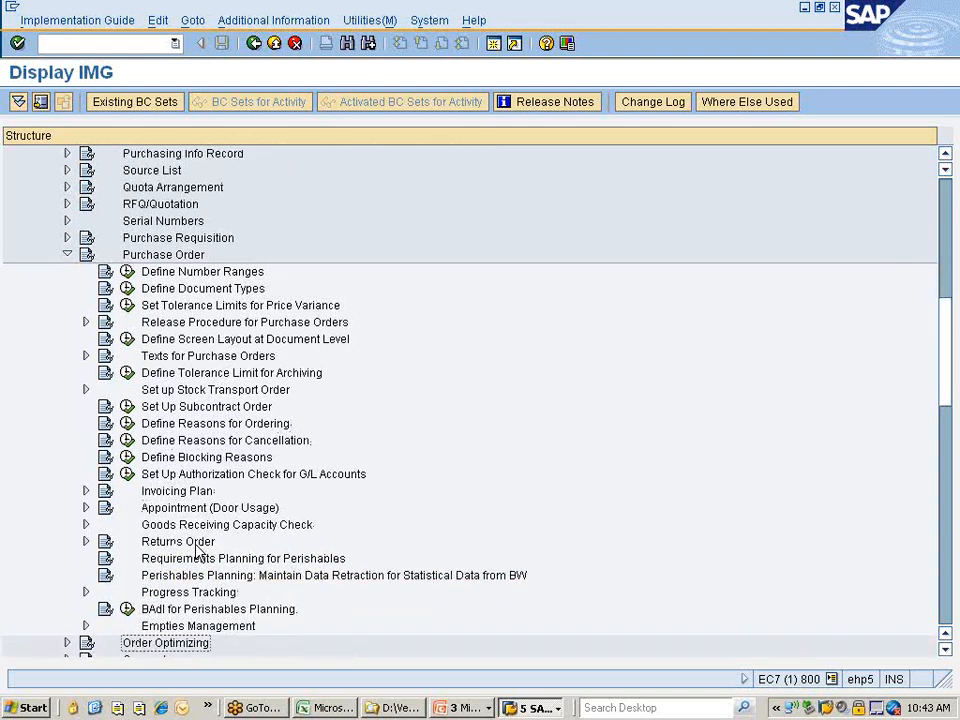
key("Up")
key("Up")
key("Up")
key("Up")
key("Up")
key("Up")
key("Up")
key("Up")
key("Up")
key("Up")
key("Up")
key("Up")
key("Up")
key("Up")
key("Up")
key("Up")
key("Up")
key("Up")
key("Up")
key("Up")
key("Left")
key("Down")
key("Down")
key("Down")
key("Down")
key("Down")
key("Down")
key("Down")
key("Down")
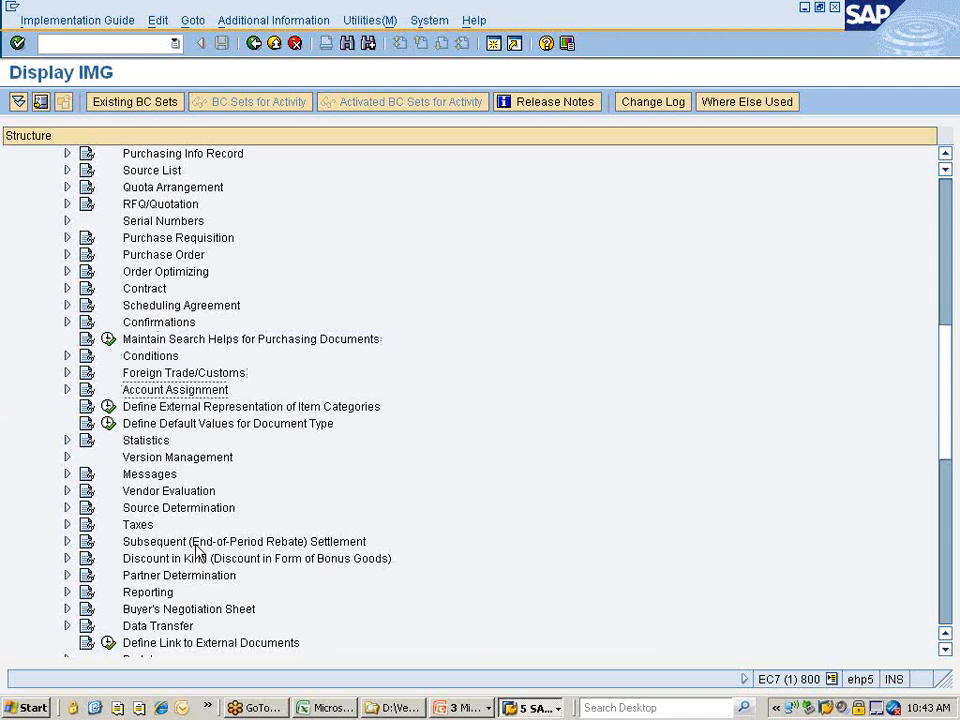
Browse Purchasing nodes, peeking into Account Assignment and Environment Data, back to Purchase Order.
key("Right")
key("Left")
key("Down")
key("Down")
key("Down")
key("Down")
key("Down")
key("Down")
key("Down")
key("Down")
key("Down")
key("Down")
key("Down")
key("Down")
key("Down")
key("Down")
key("Down")
key("Down")
key("Down")
key("Down")
key("Down")
key("Down")
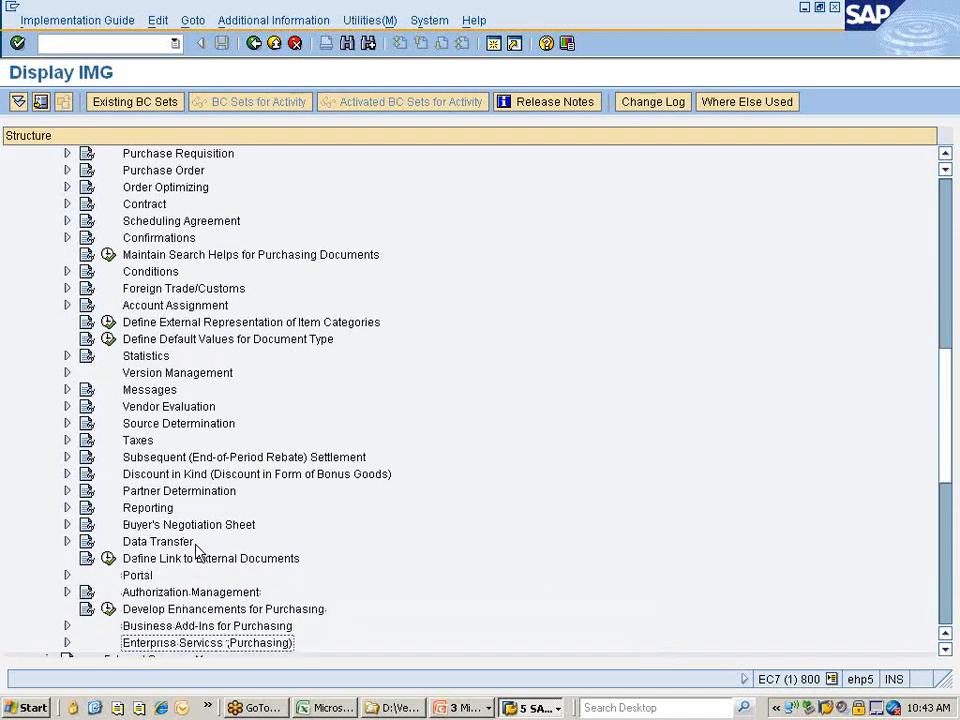
key("Down")
key("Up")
key("Up")
key("Up")
key("Up")
key("Up")
key("Up")
key("Up")
key("Up")
key("Up")
key("Up")
key("Up")
key("Up")
key("Up")
key("Up")
key("Up")
key("Up")
key("Up")
key("Up")
key("Up")
key("Up")
key("Up")
key("Up")
key("Up")
key("Up")
key("Up")
key("Up")
key("Up")
key("Up")
key("Up")
key("Up")
key("Up")
key("Up")
key("Down")
key("Right")
key("Left")
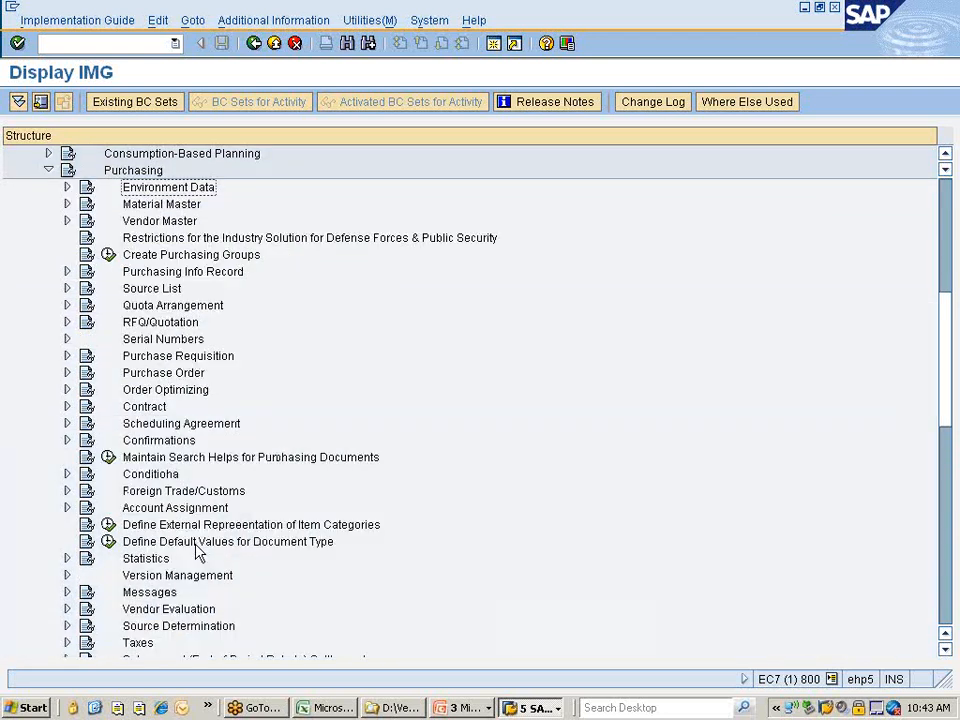
key("Down")
key("Down")
key("Down")
key("Down")
key("Down")
key("Down")
key("Down")
key("Down")
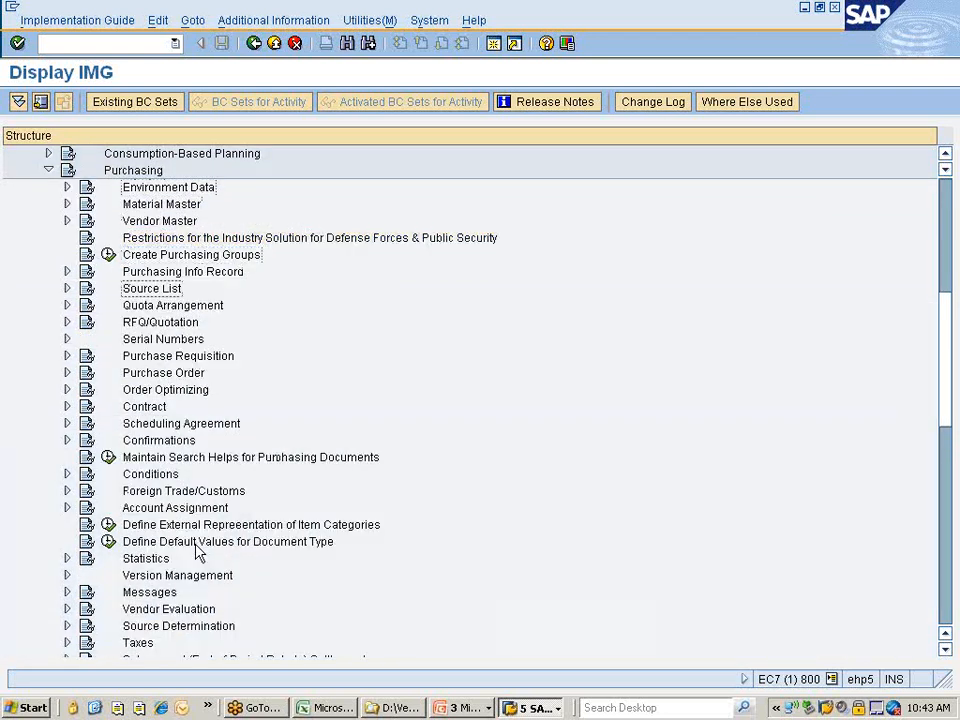
key("Down")
key("Down")
key("Down")
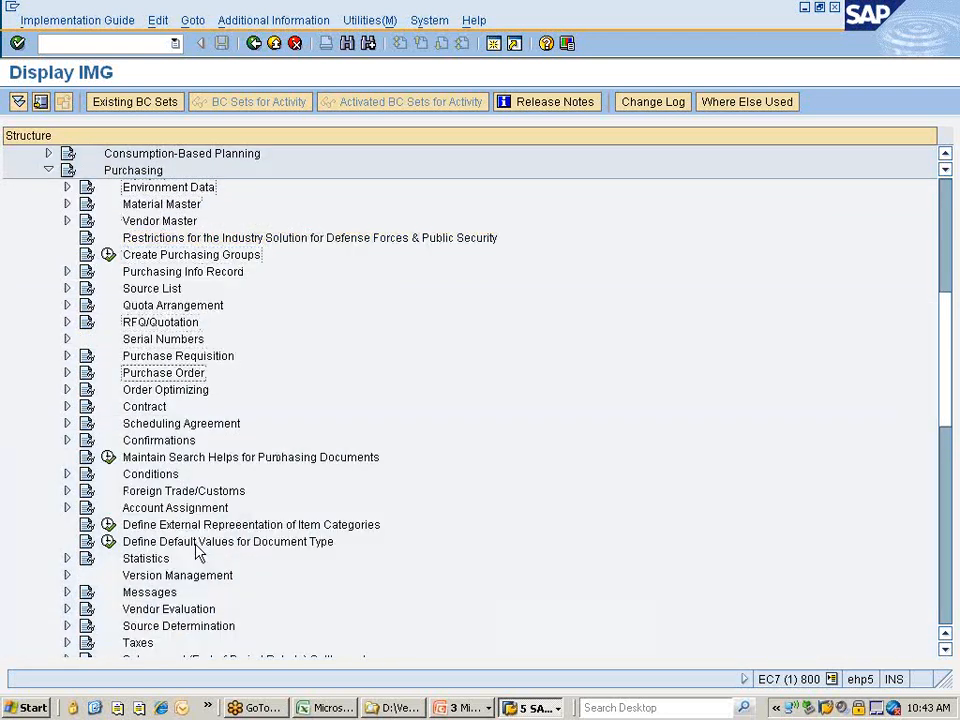
Inspect Order Optimizing's Quantity Optimizing and Investment Buying activities, then collapse it.
key("Down")
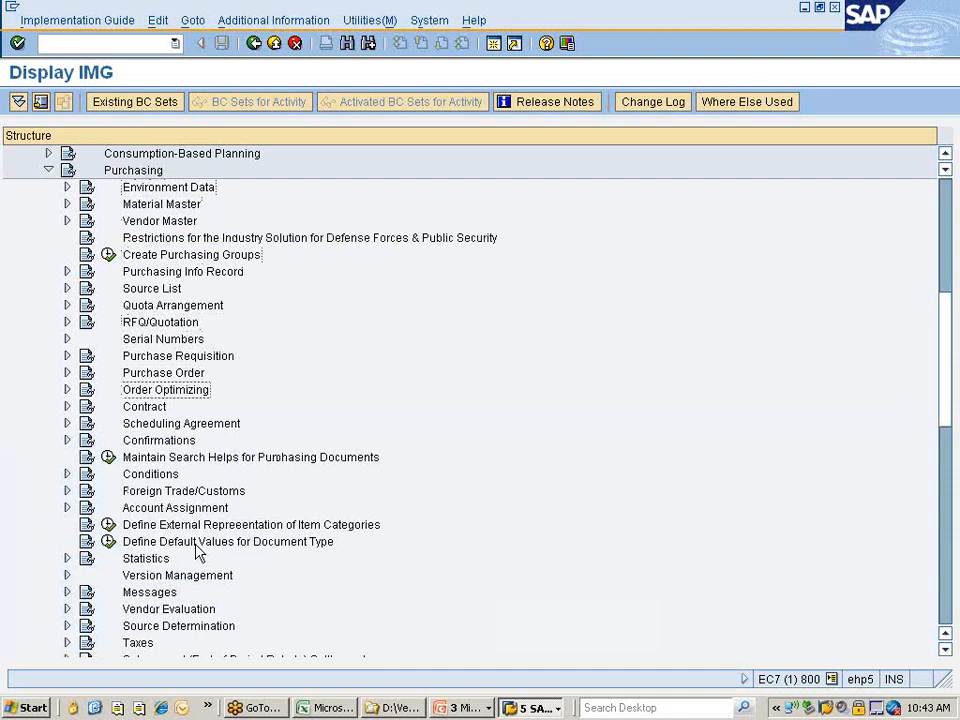
key("Right")
key("Down")
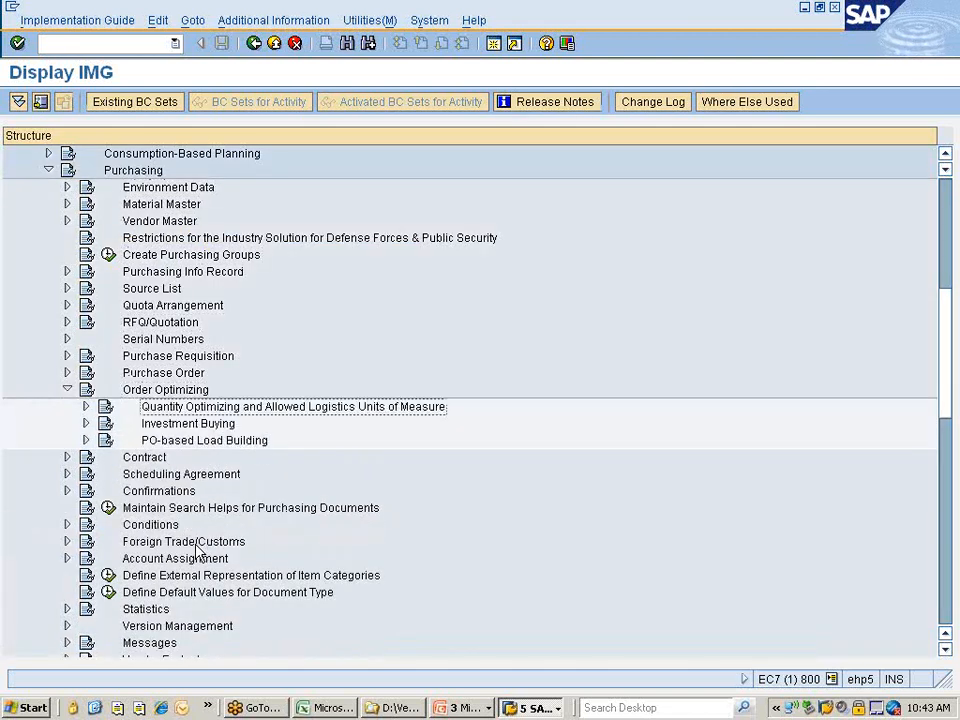
key("Right")
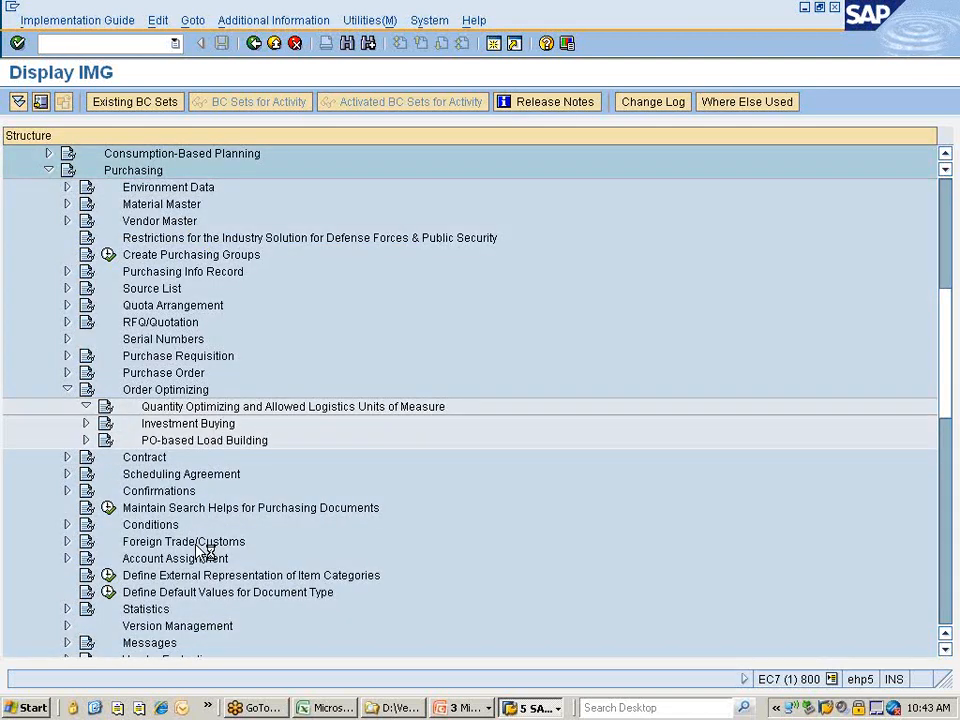
key("Left")
key("Down")
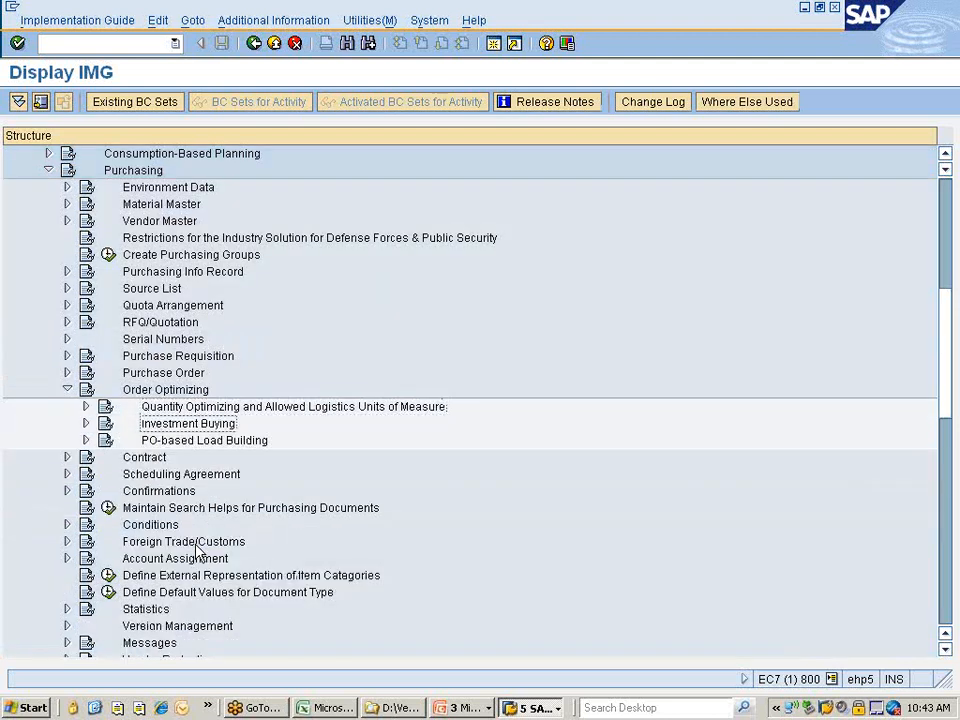
key("Right")
key("Left")
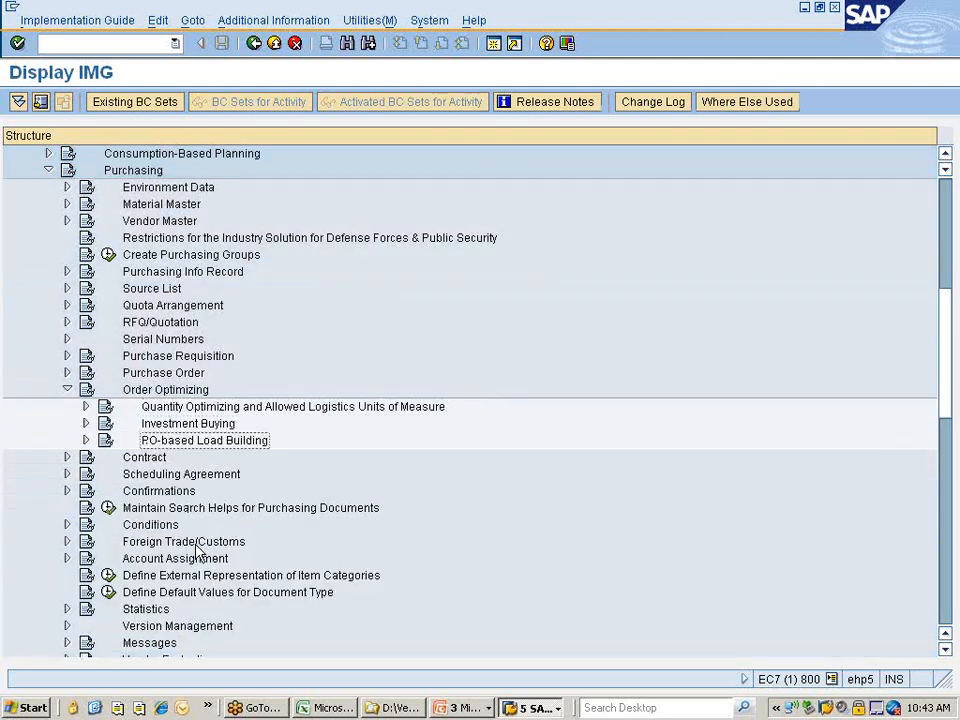
key("Right")
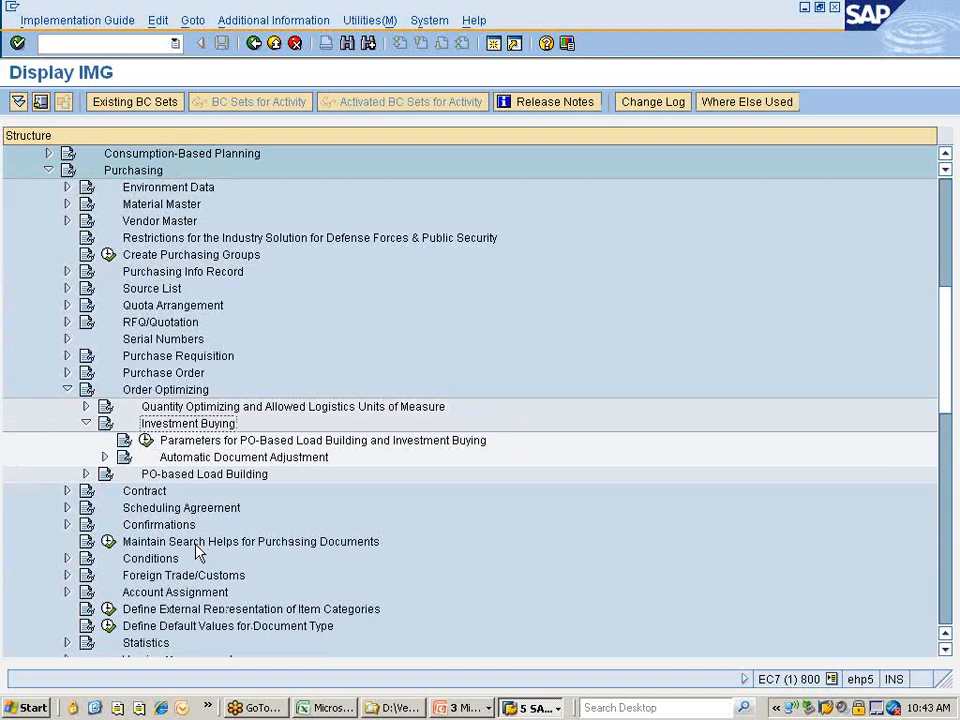
key("Left")
key("Down")
key("Up")
key("Up")
key("Up")
key("Left")
key("Down")
key("Down")
key("Down")
key("Down")
key("Down")
Expand Conditions, then move down to Define Default Values for Document Type.
key("Right")
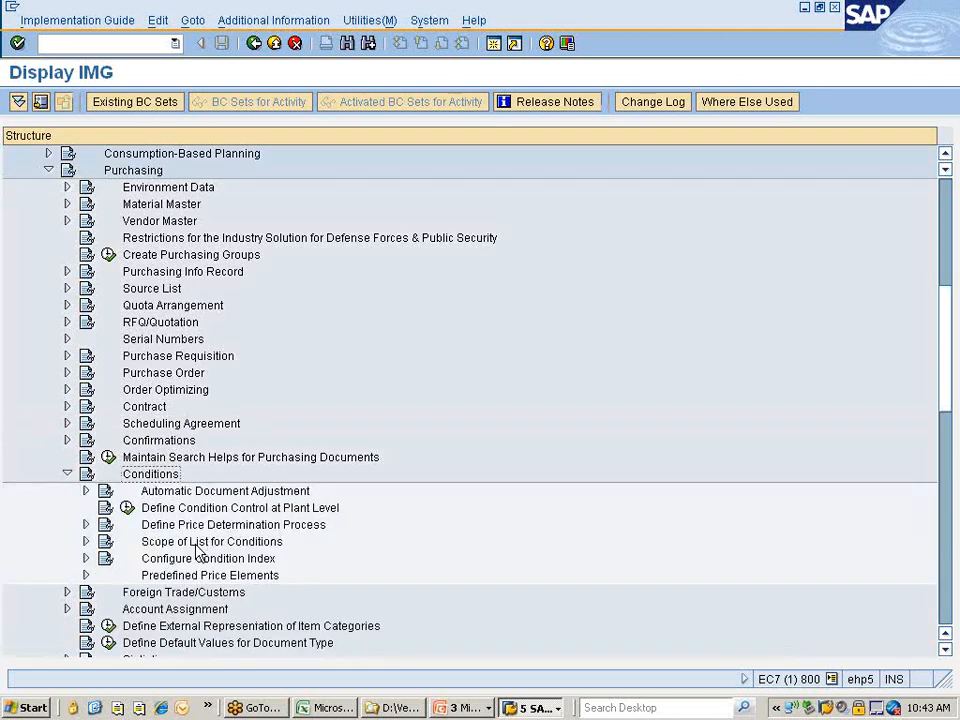
key("Down")
key("Down")
key("Down")
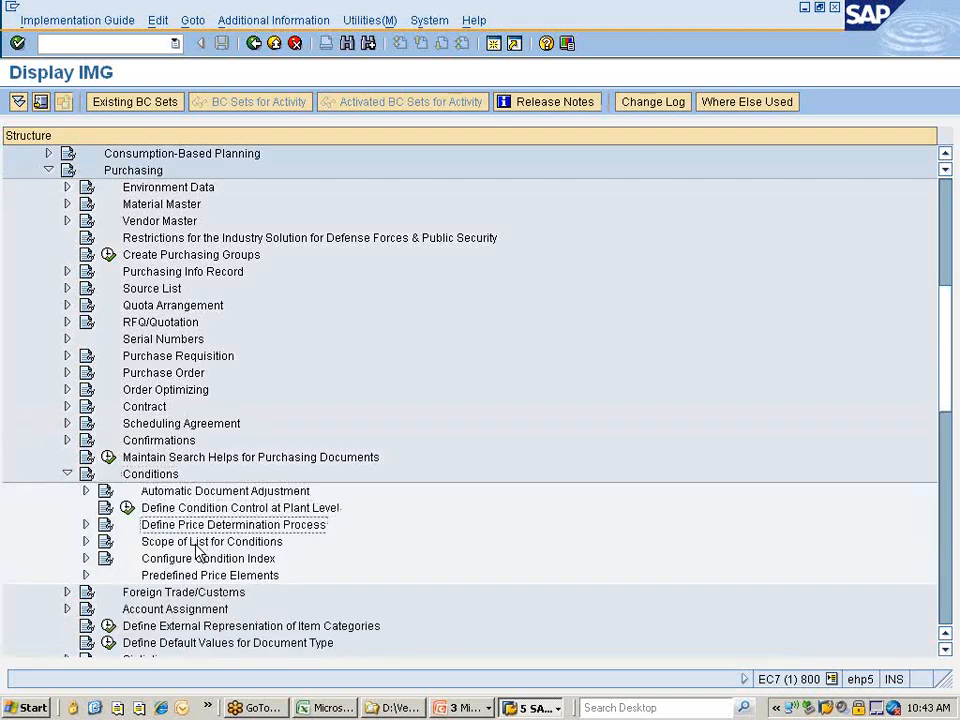
key("Down")
key("Down")
key("Down")
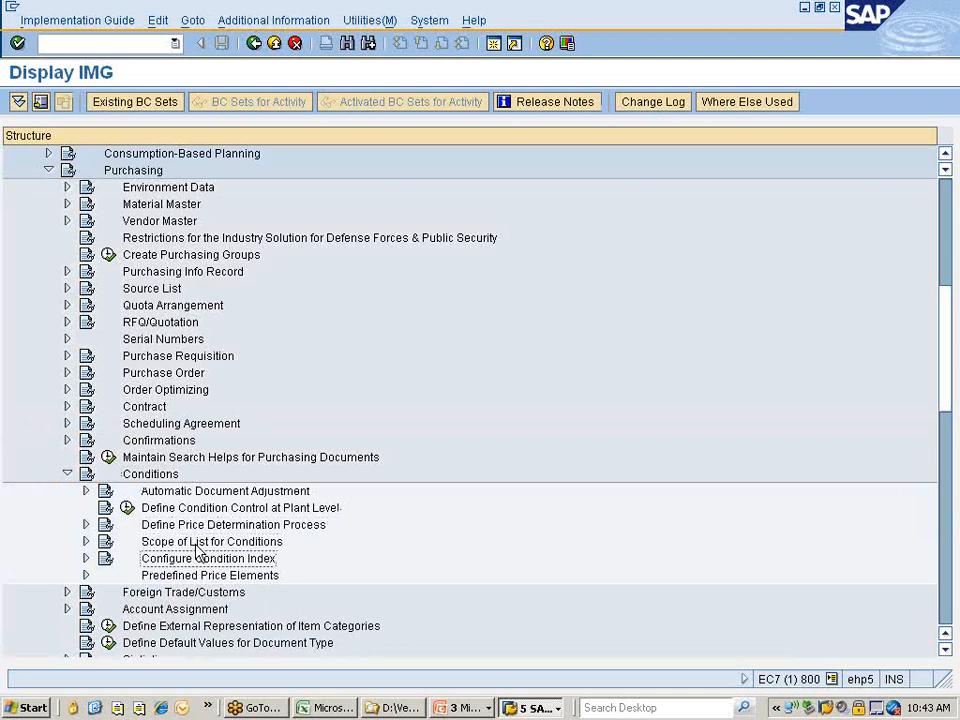
key("Up")
key("Up")
key("Up")
key("Up")
key("Up")
key("Up")
key("Left")
key("Down")
key("Down")
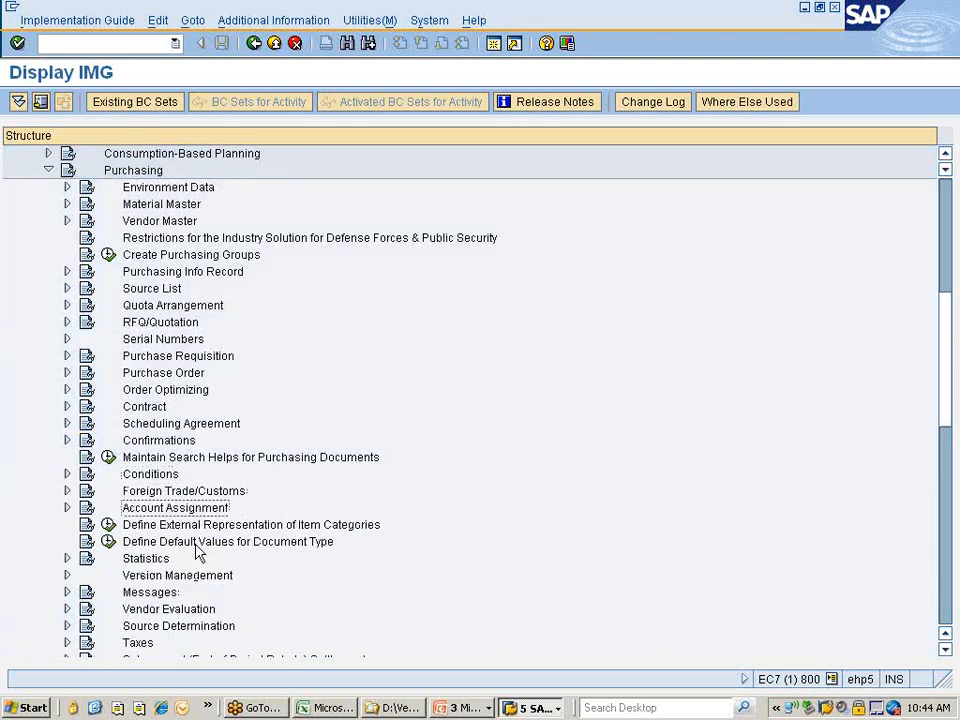
key("Down")
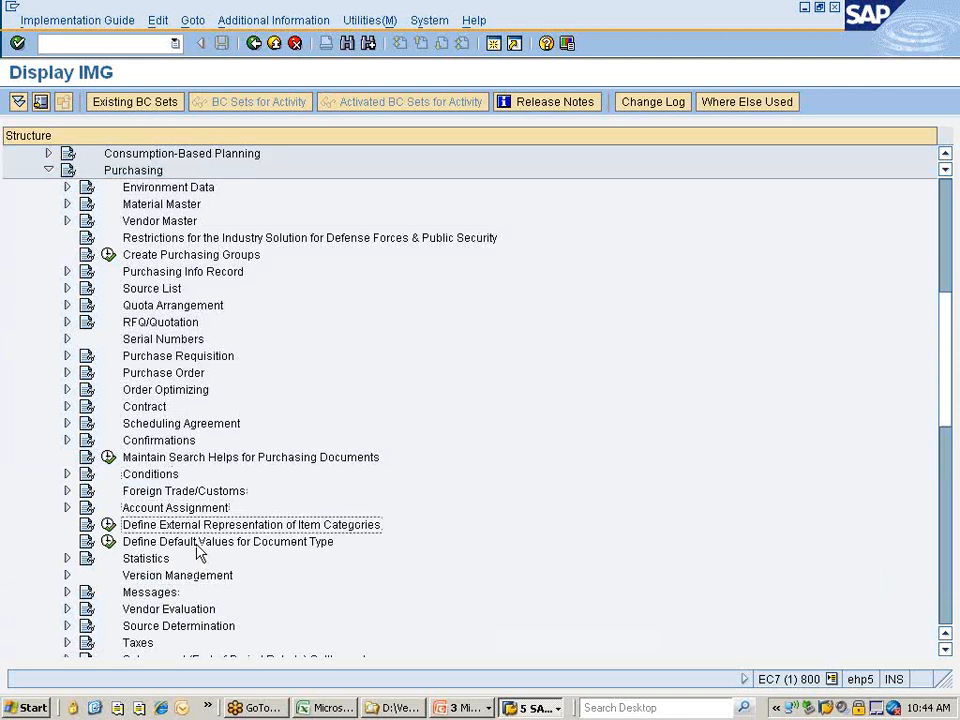
key("Down")
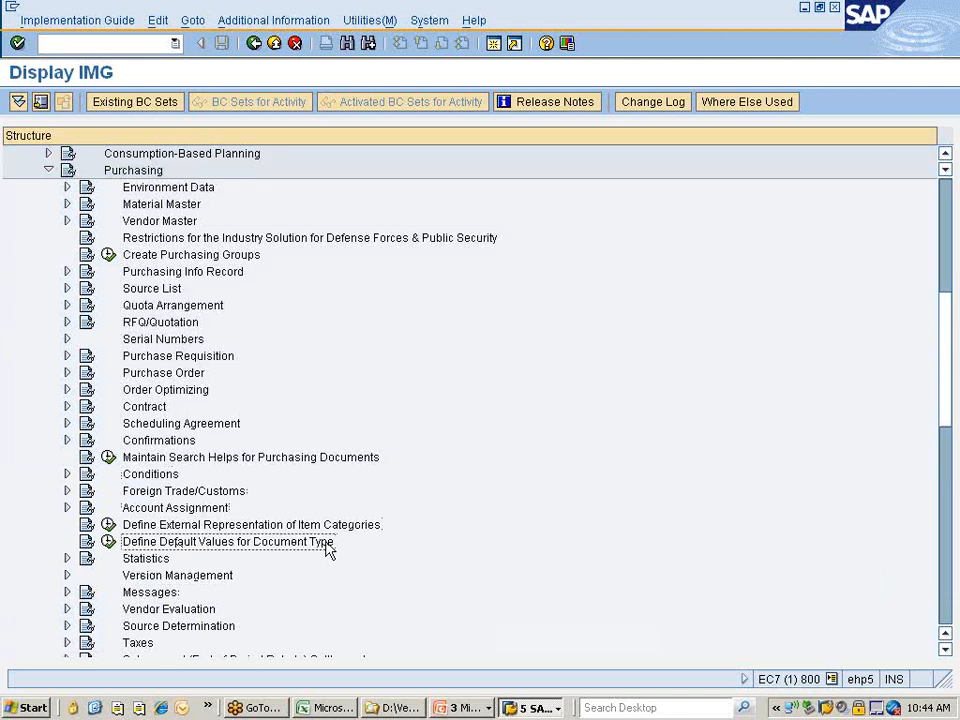
Run Define Default Values for Document Type and select the ME21N row, currently NB.
left_click(108, 542)
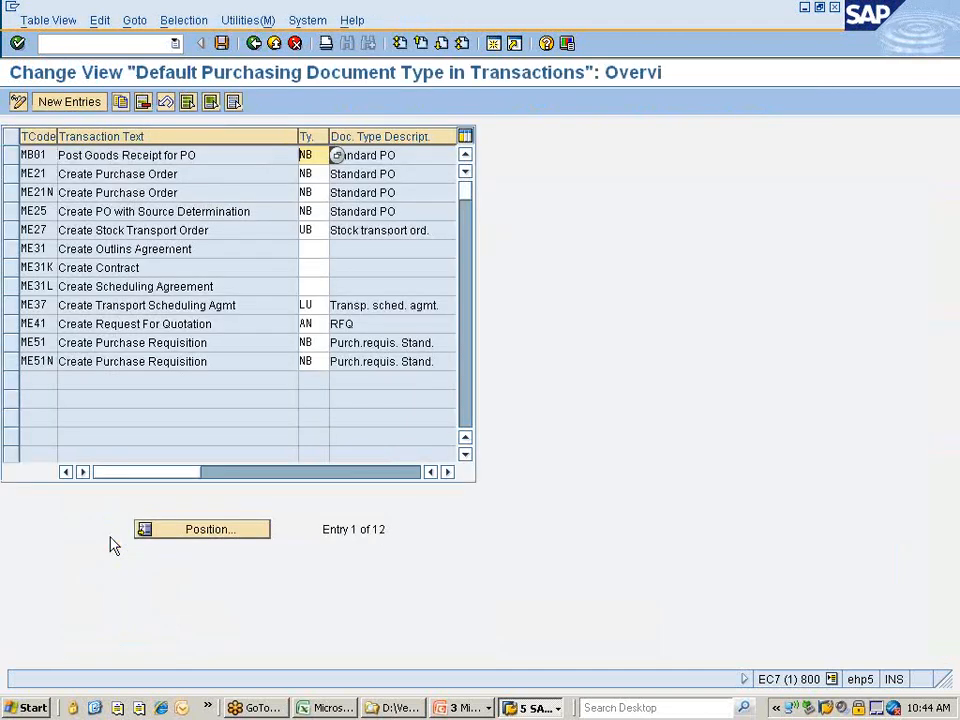
left_click(14, 193)
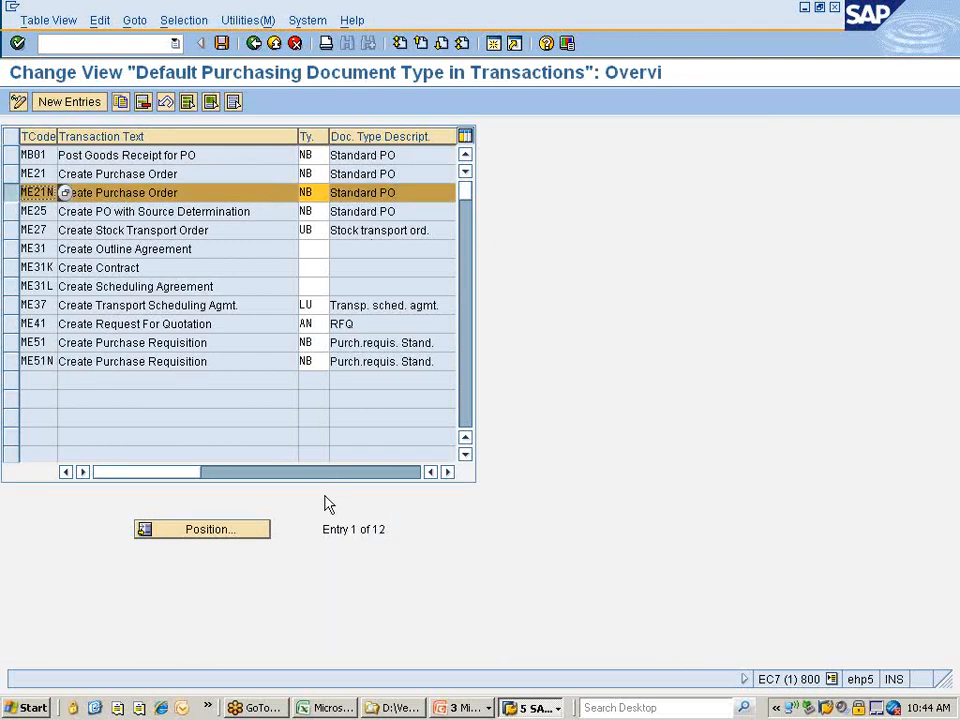
Return to the EKKO Data Browser session and mark the two NB purchase order rows.
left_click(533, 707)
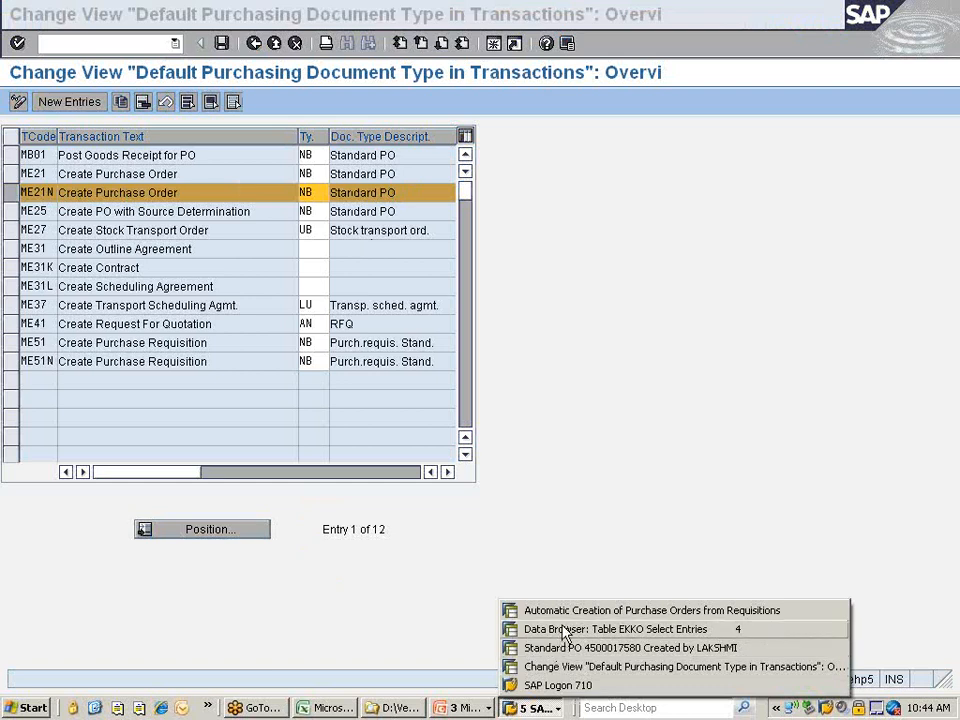
left_click(565, 630)
left_click_drag(70, 237, 487, 266)
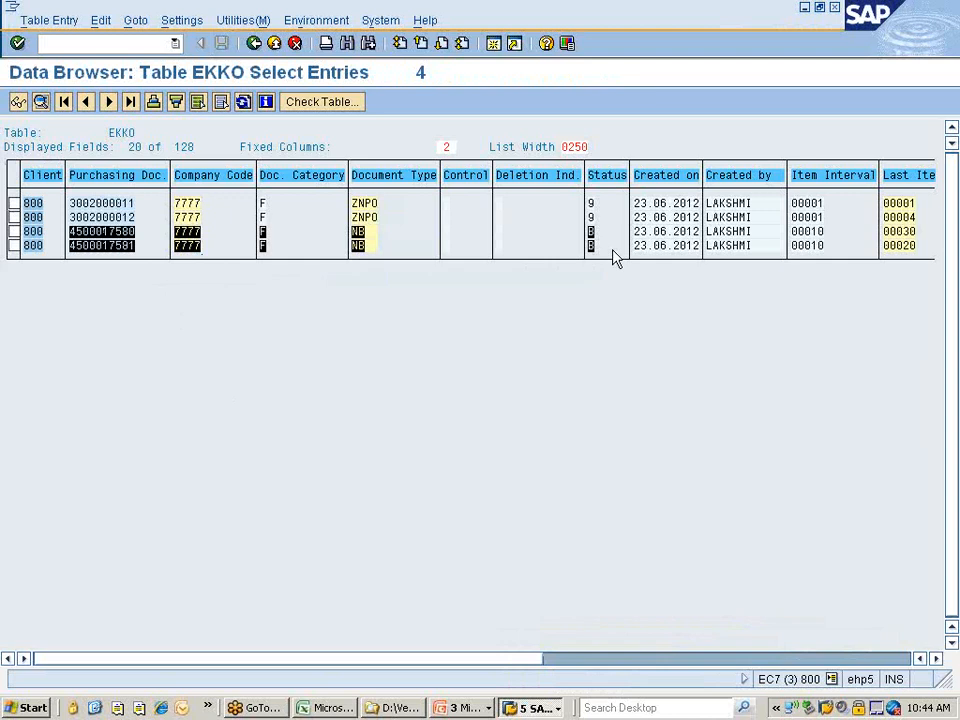
key("ctrl+c")
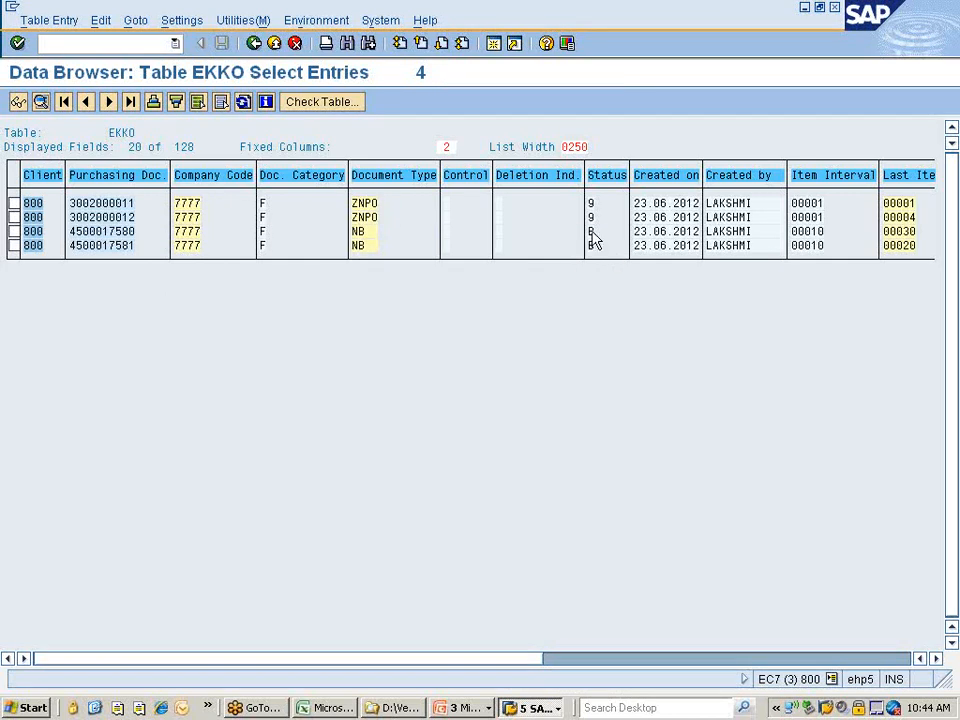
double_click(594, 238)
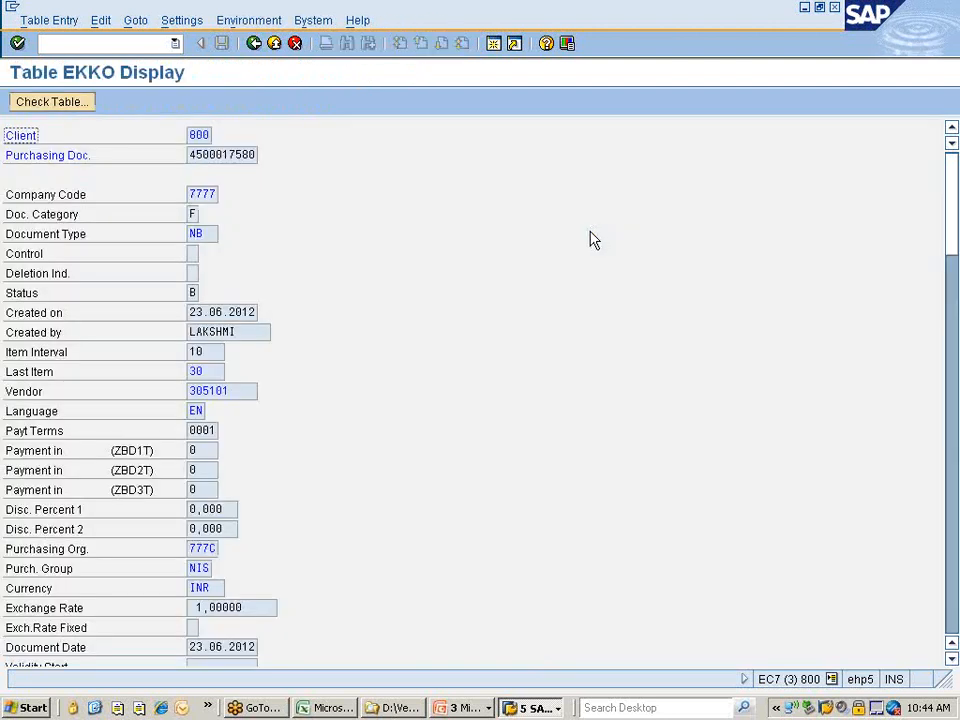
left_click(197, 293)
left_click(204, 294)
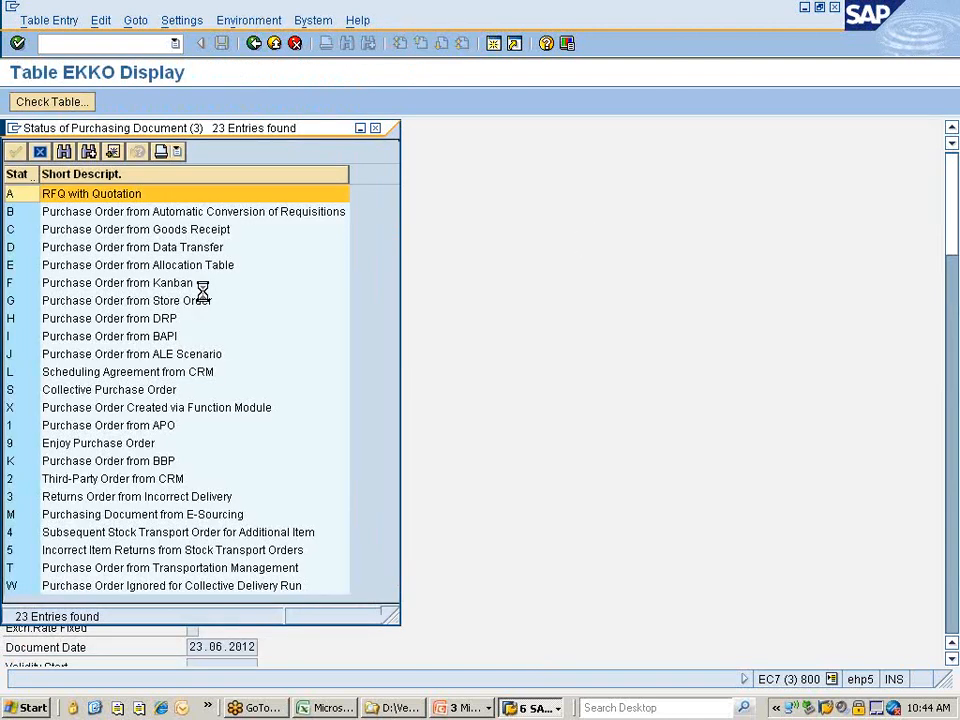
left_click(196, 215)
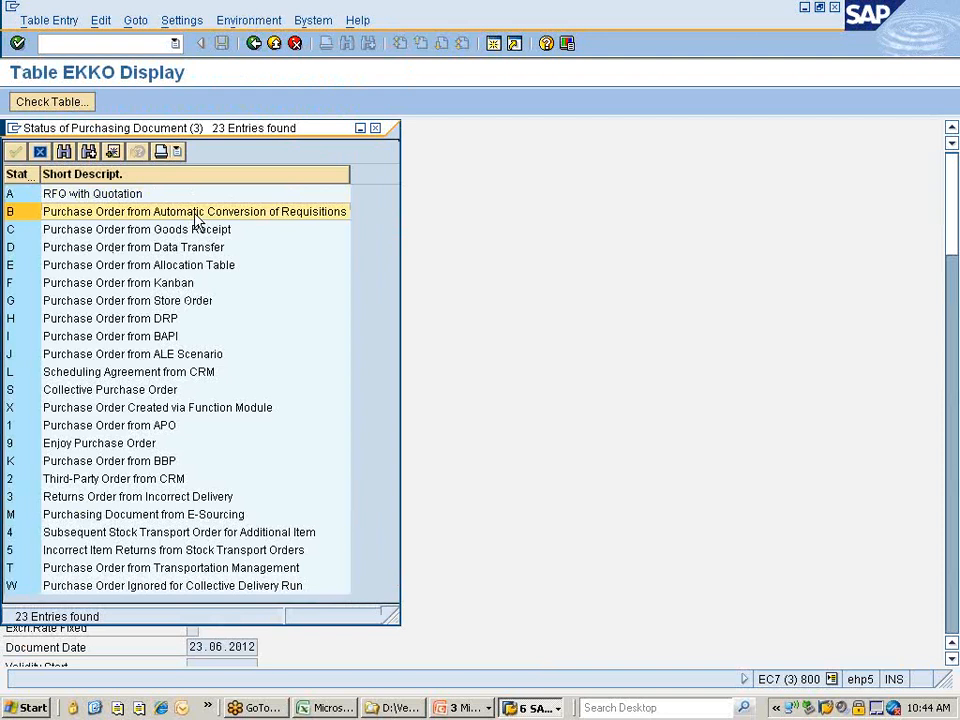
left_click(375, 128)
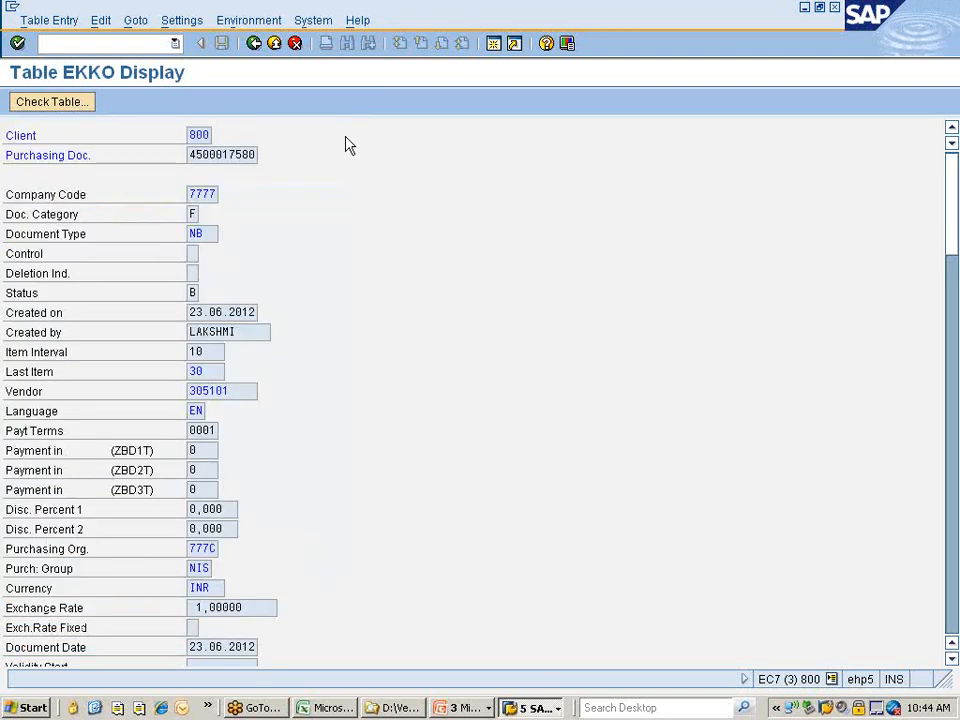
left_click(254, 43)
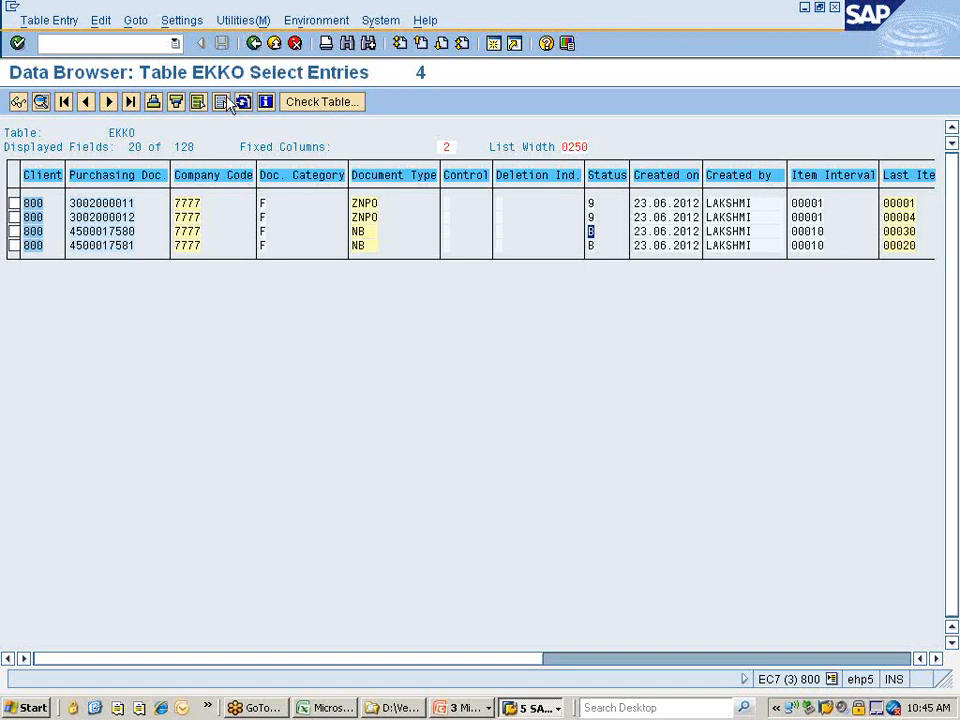
double_click(593, 207)
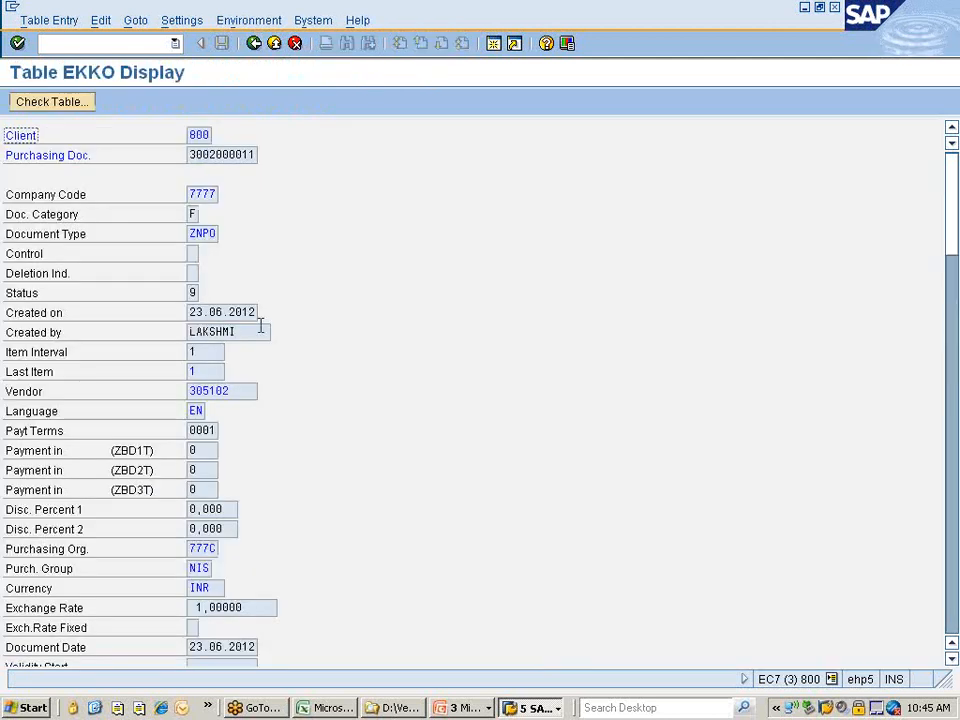
left_click(191, 292)
left_click(205, 293)
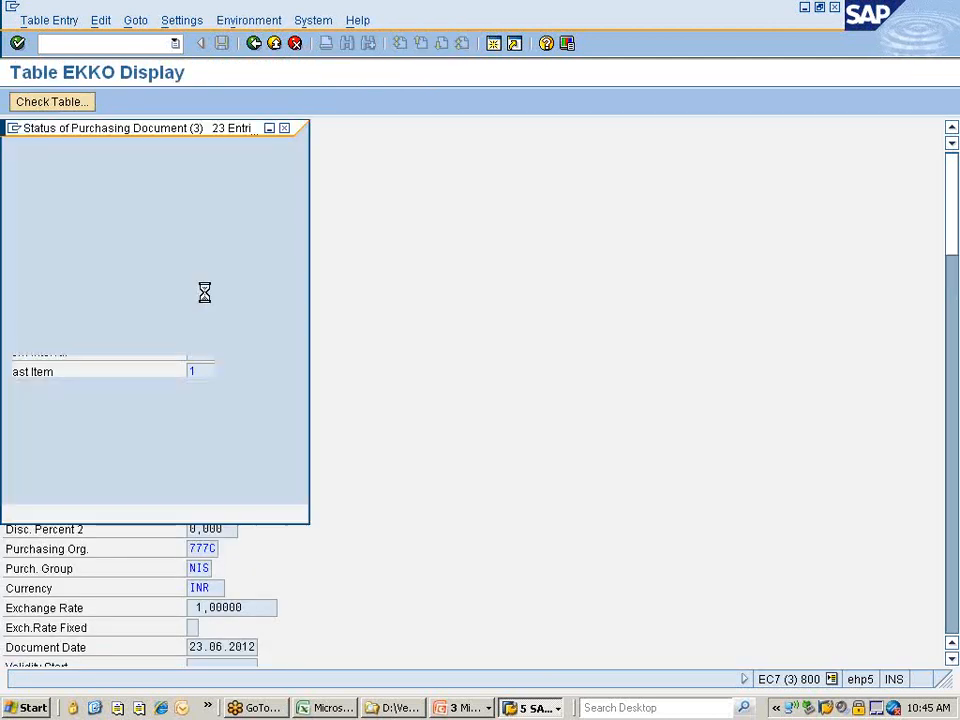
left_click(107, 445)
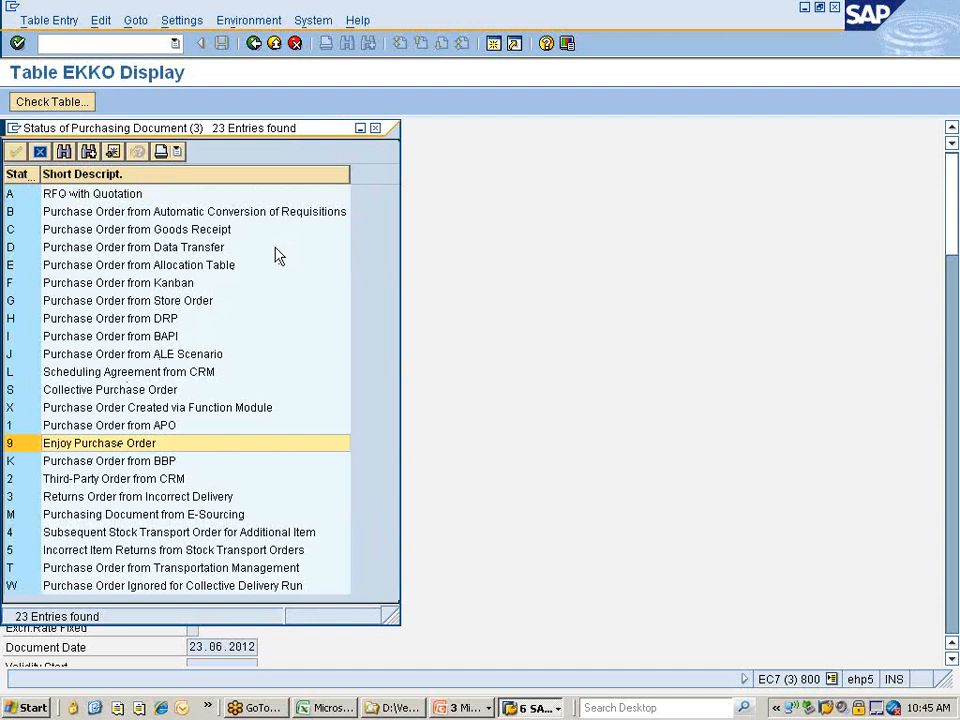
key("Return")
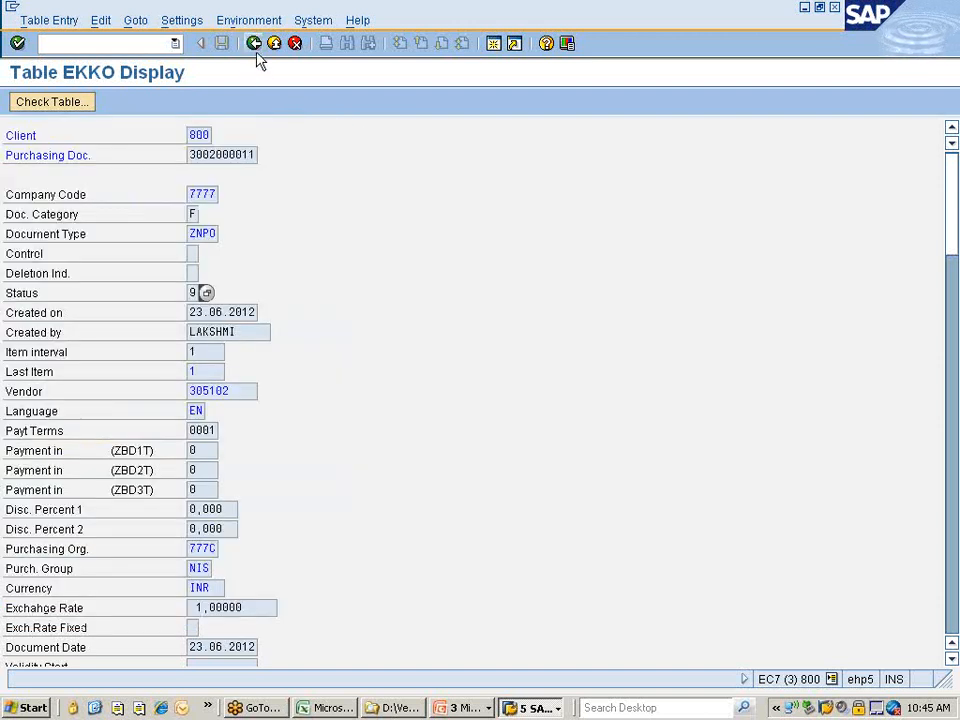
left_click(255, 44)
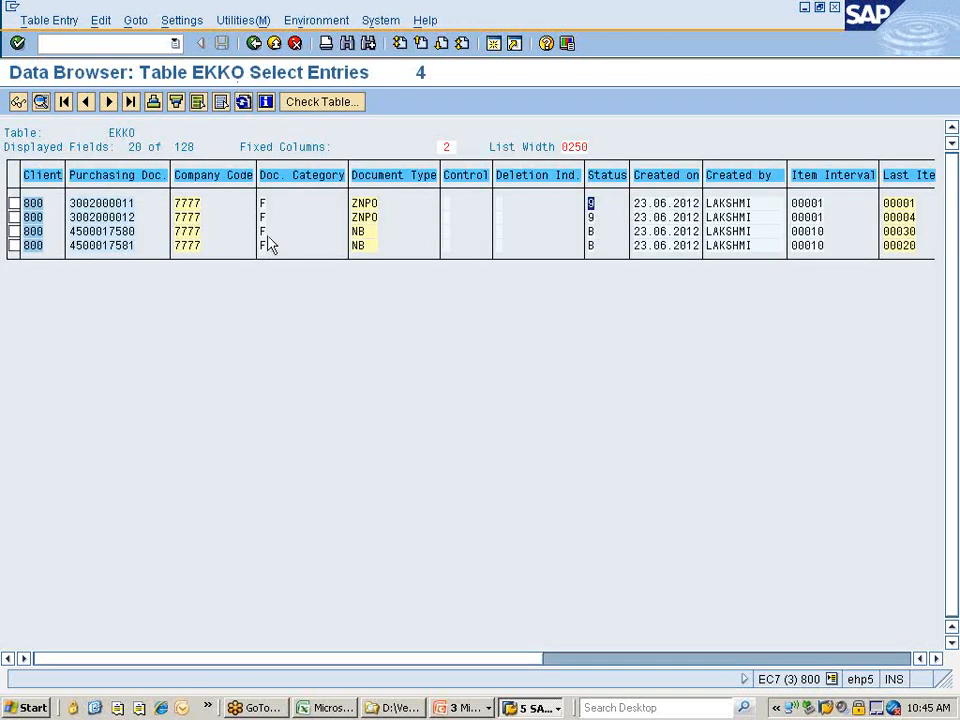
Replace ME21N's default document type NB with ZNPO from the value help, then save.
key("alt+Tab")
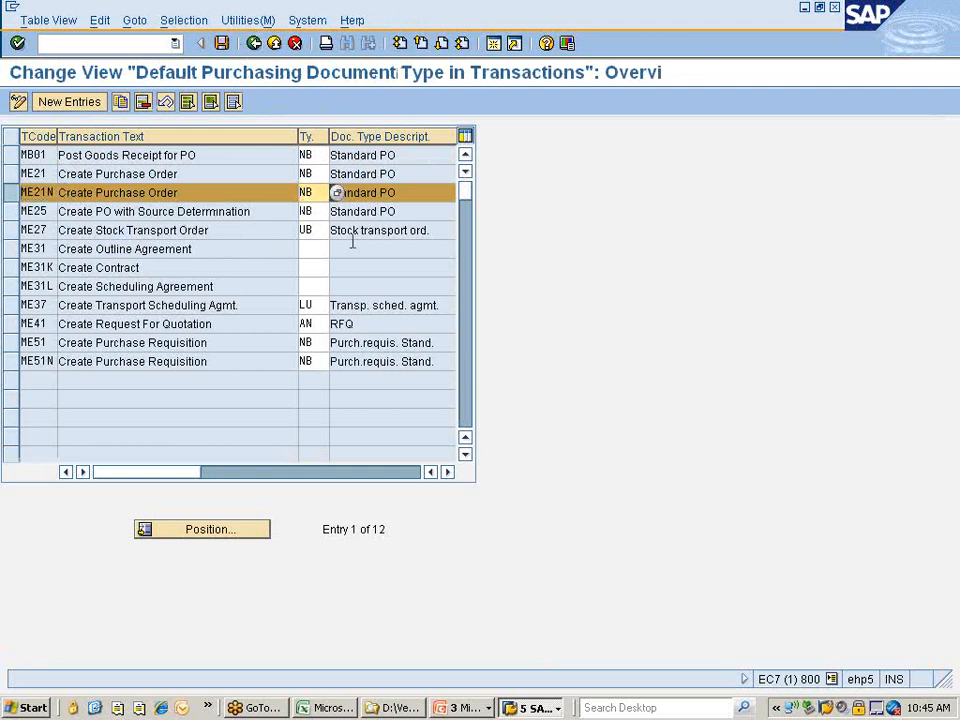
key("Delete")
key("Delete")
key("F4")
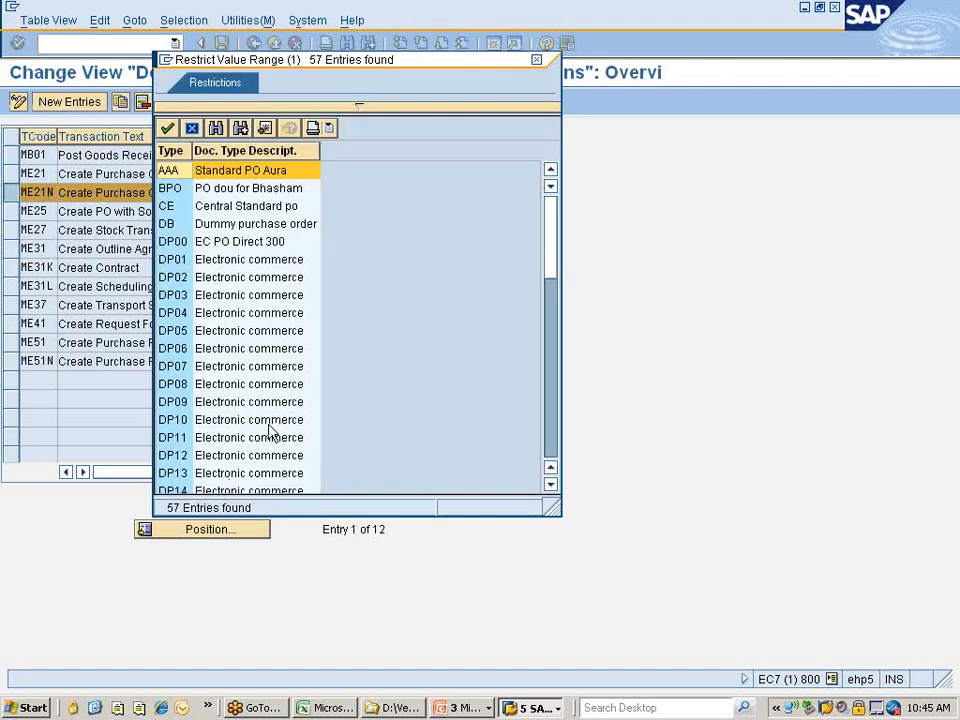
scroll(270, 430, "down", 13)
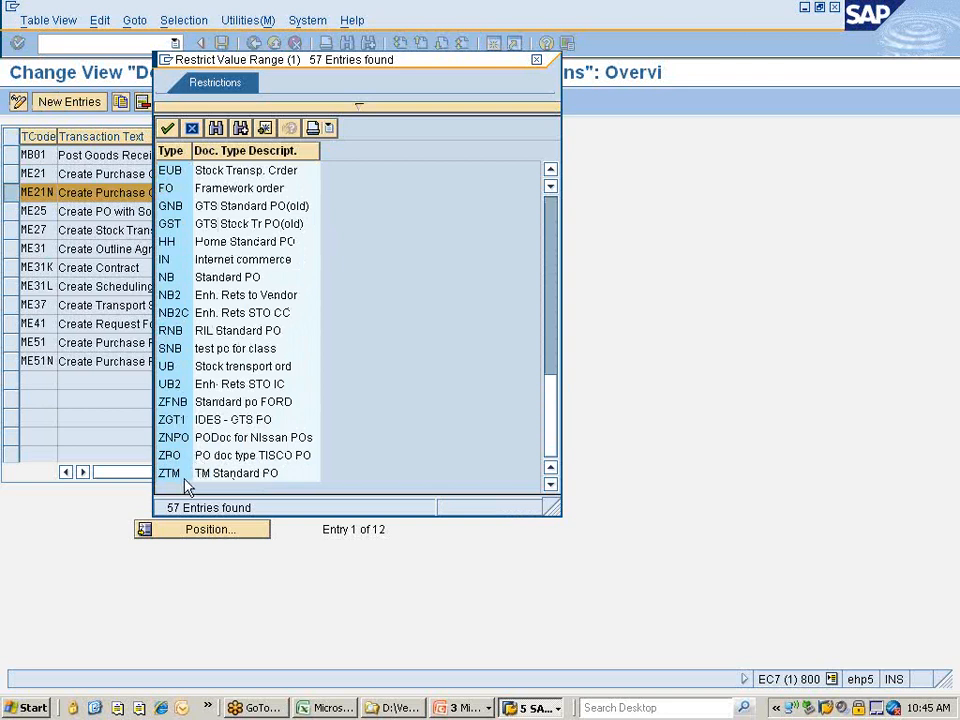
left_click(177, 457)
double_click(172, 438)
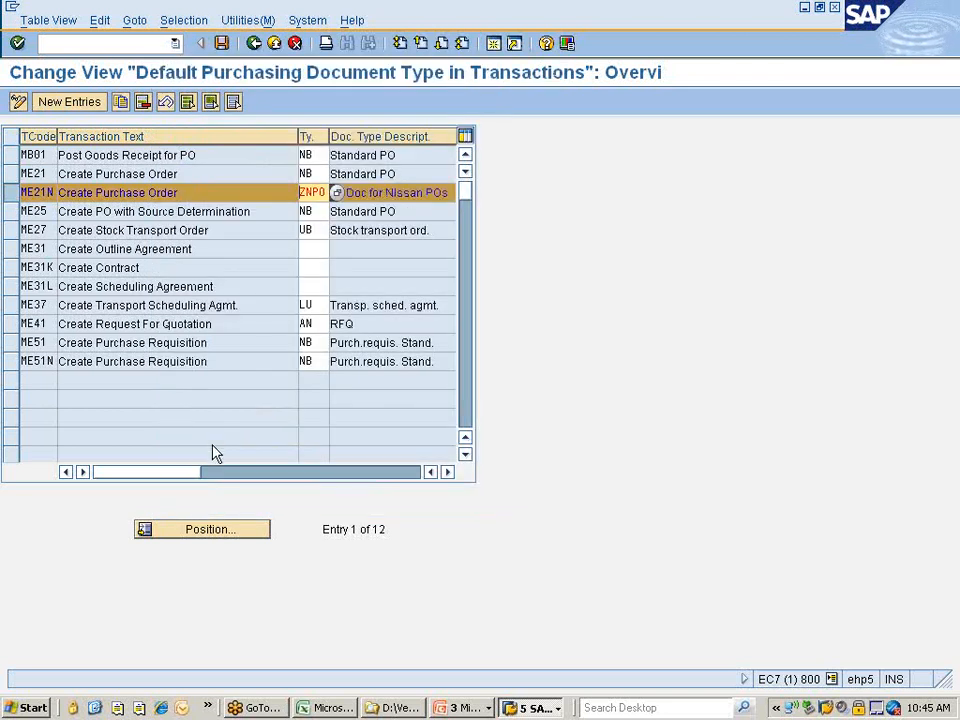
left_click(221, 43)
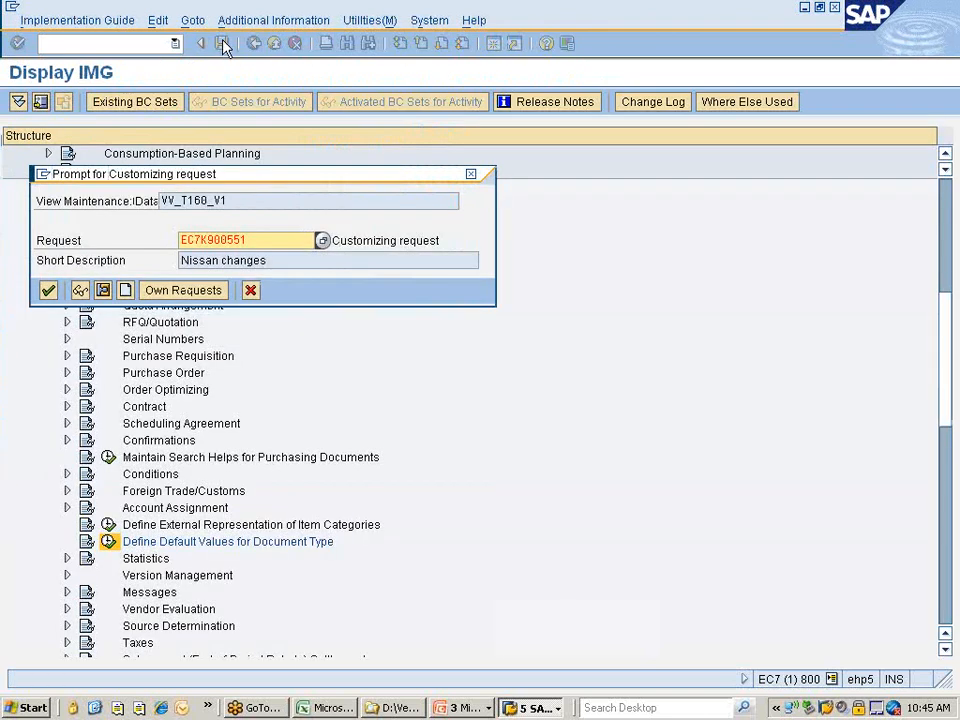
Confirm the 'Nissan changes' customizing request and go back to the IMG Purchasing tree.
left_click(48, 290)
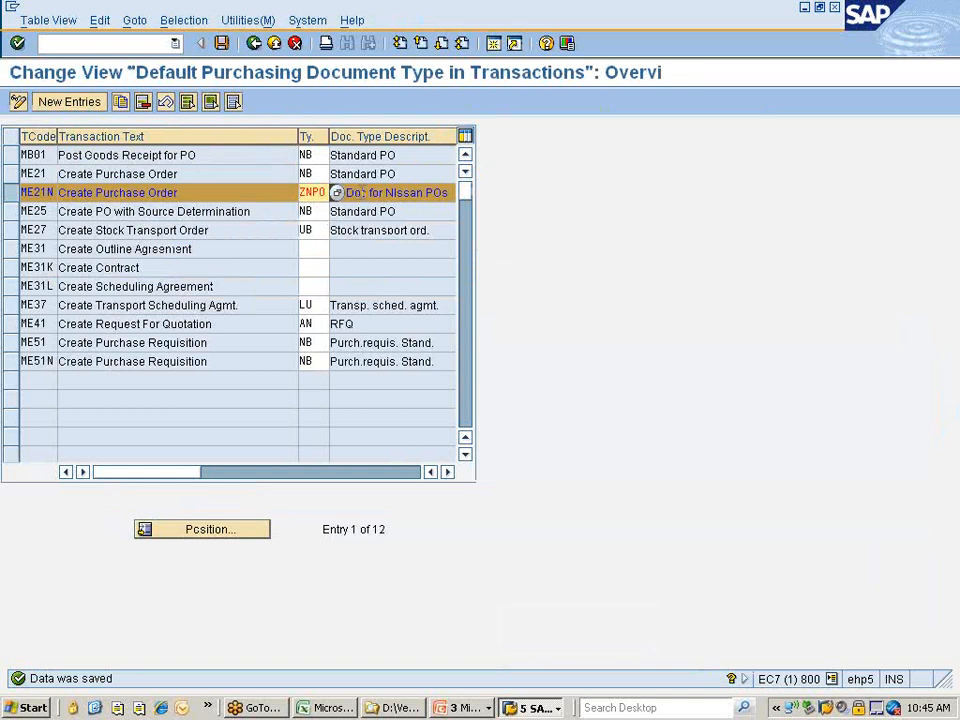
left_click(255, 44)
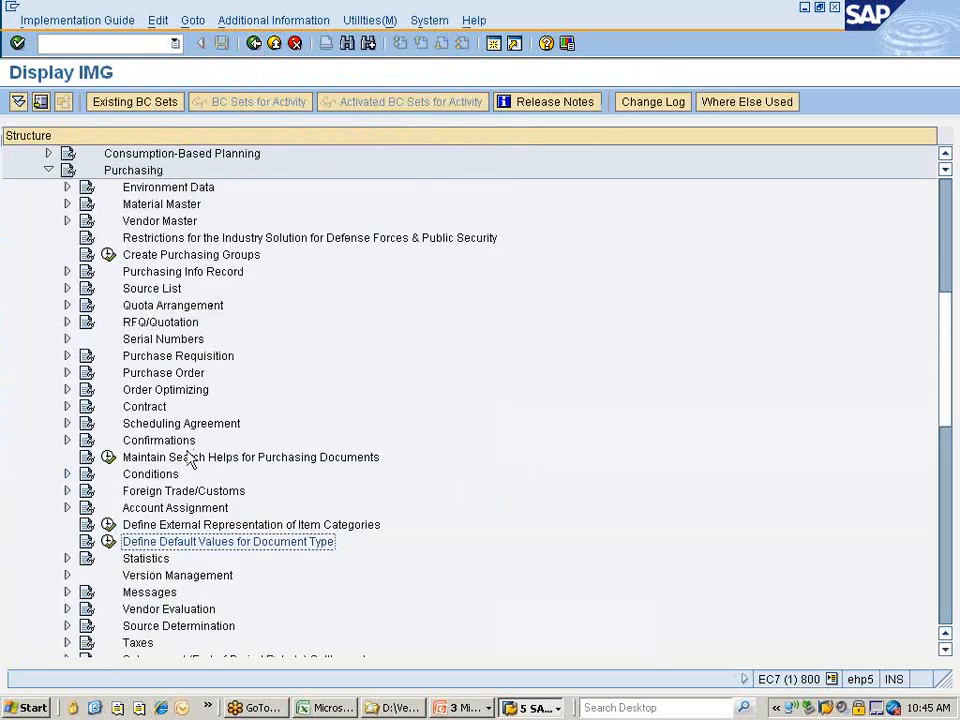
Expand Account Assignment and run Maintain Account Assignment Categories.
left_click(140, 509)
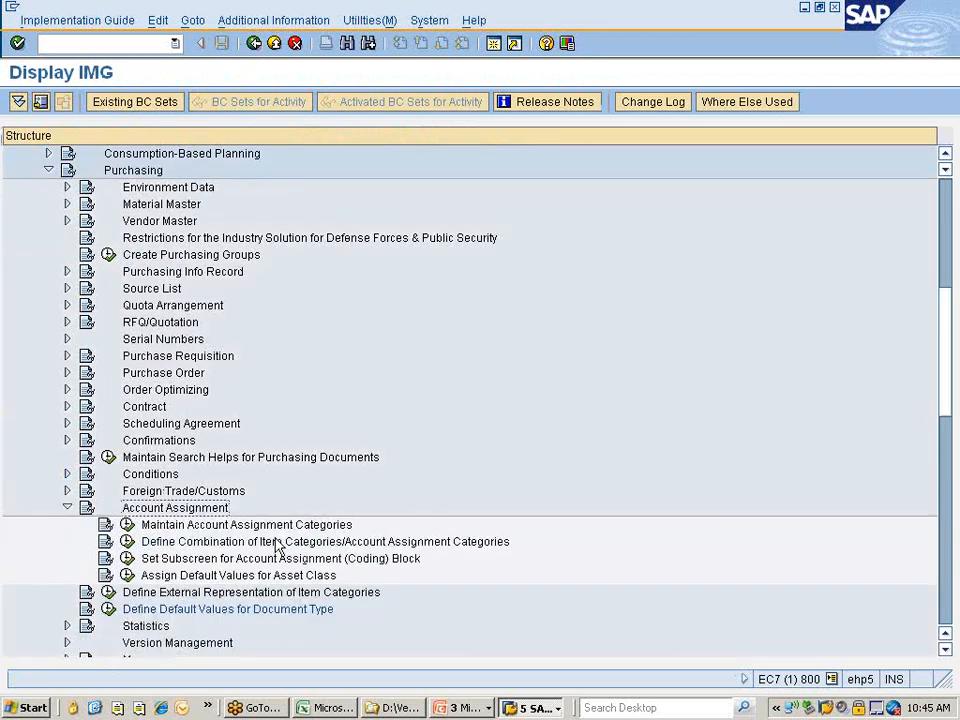
key("Down")
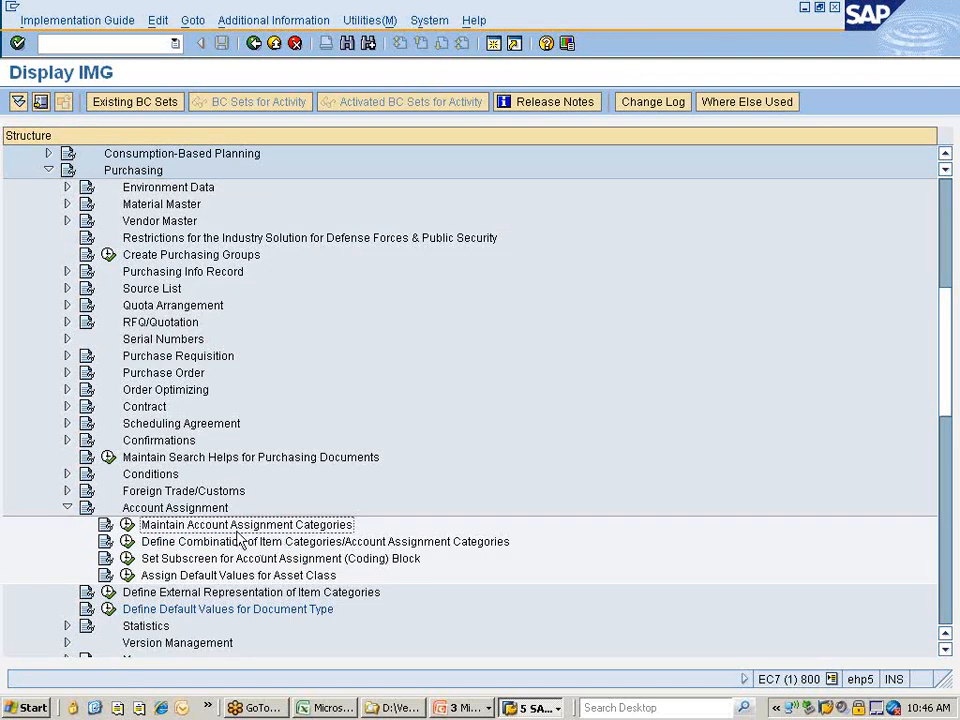
left_click(128, 525)
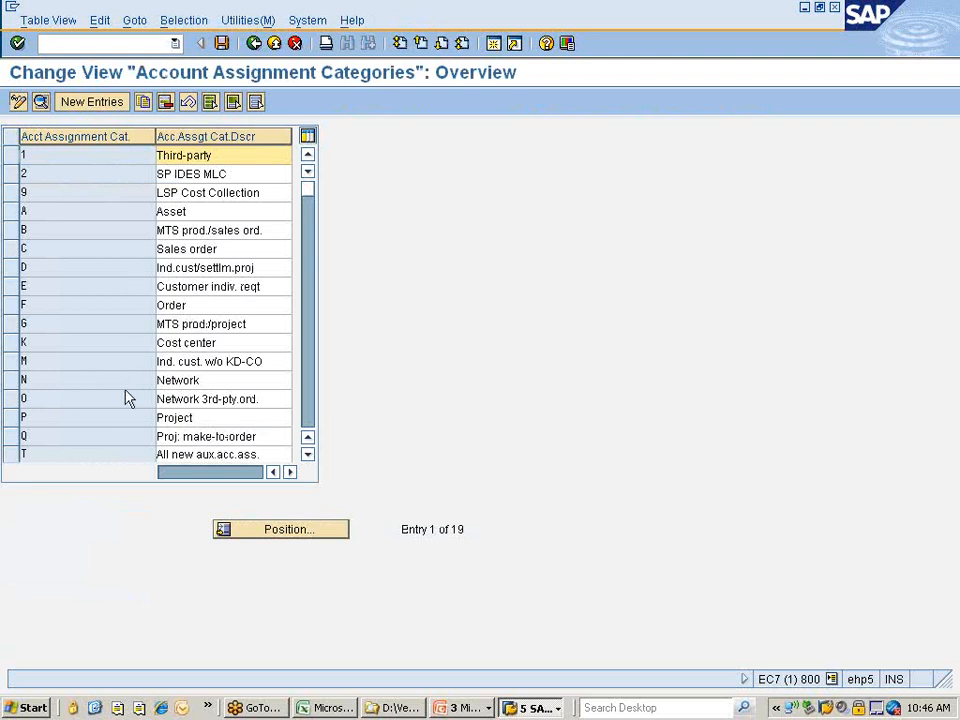
Narrow the category code column and scroll through the 19 account assignment categories.
left_click_drag(155, 136, 97, 136)
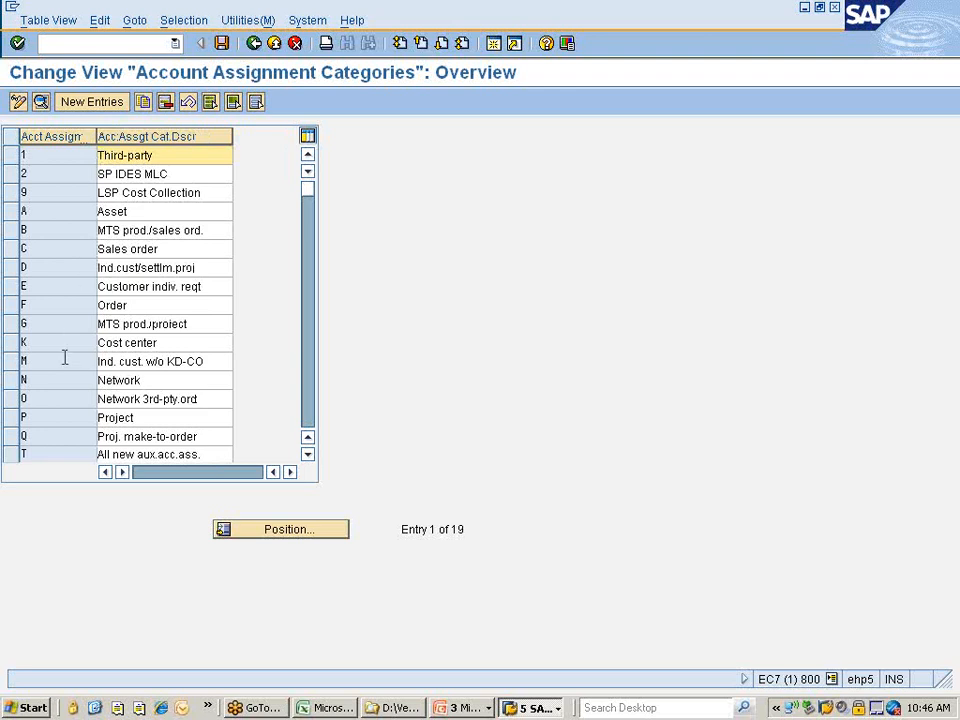
scroll(64, 358, "down", 2)
scroll(64, 358, "up", 2)
Abandon a trial New Entries screen, then open the details of category K Cost center.
left_click(76, 106)
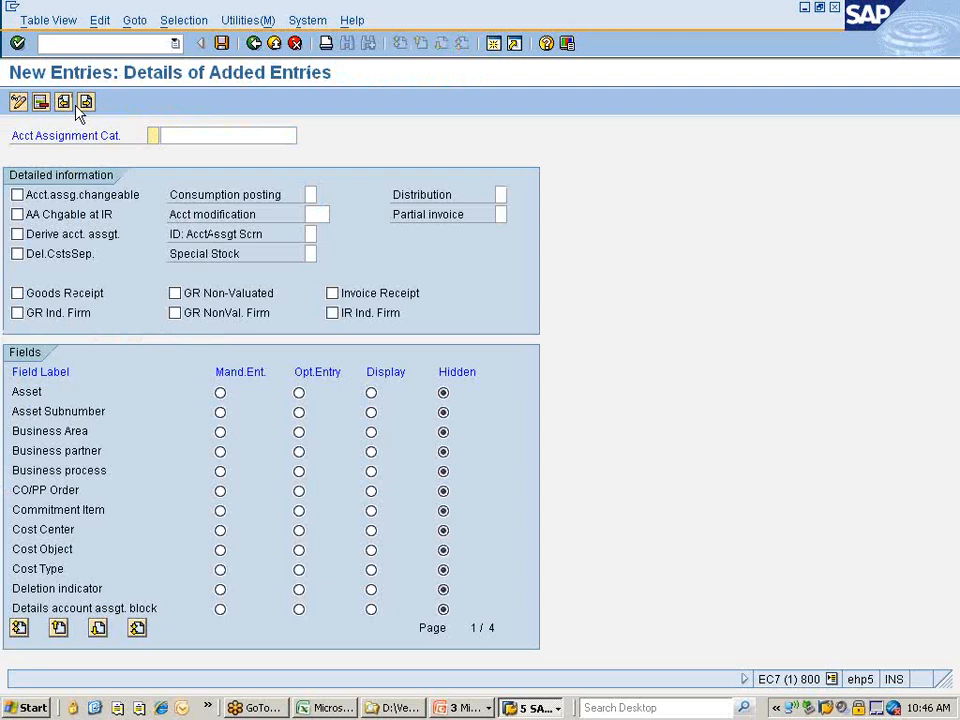
left_click(254, 43)
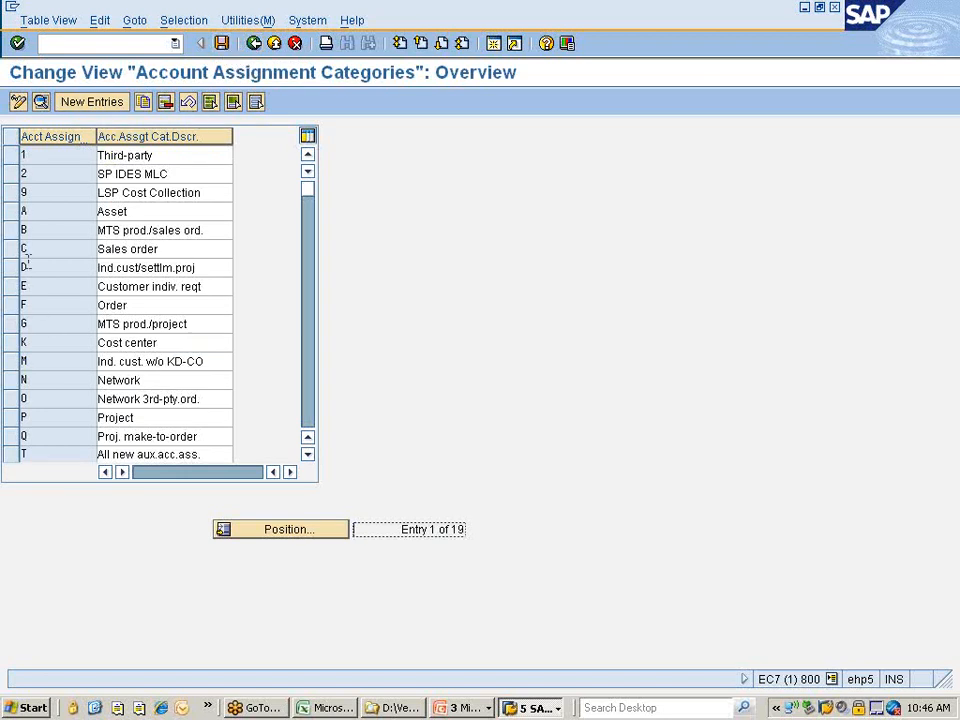
left_click(11, 343)
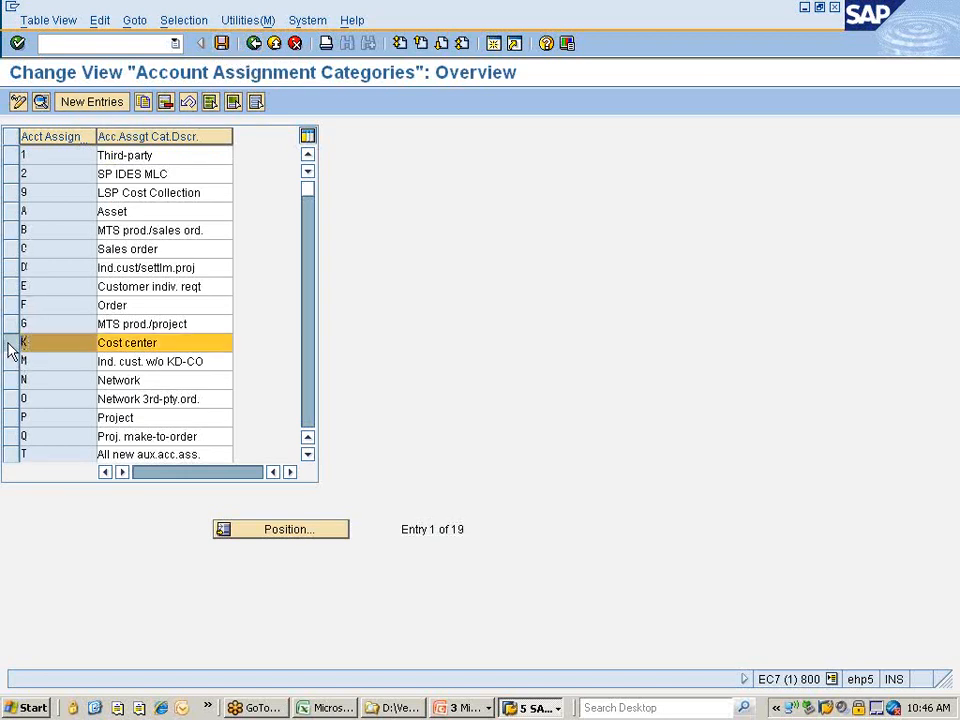
left_click(40, 102)
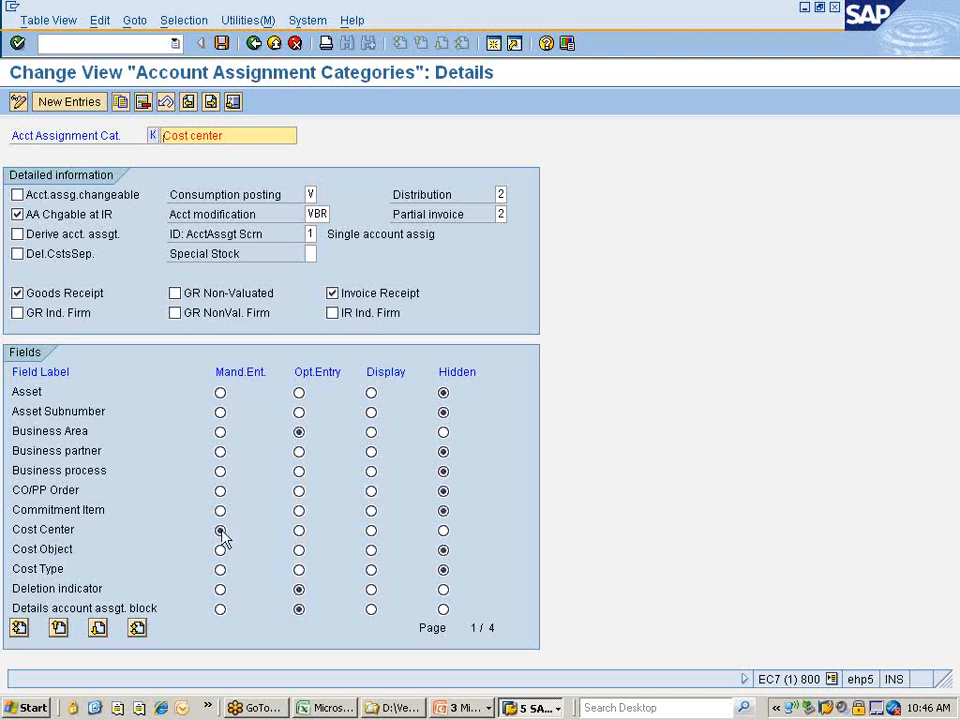
Page through the Cost center field settings to page 4/4, then return to the 19-category overview.
left_click(98, 629)
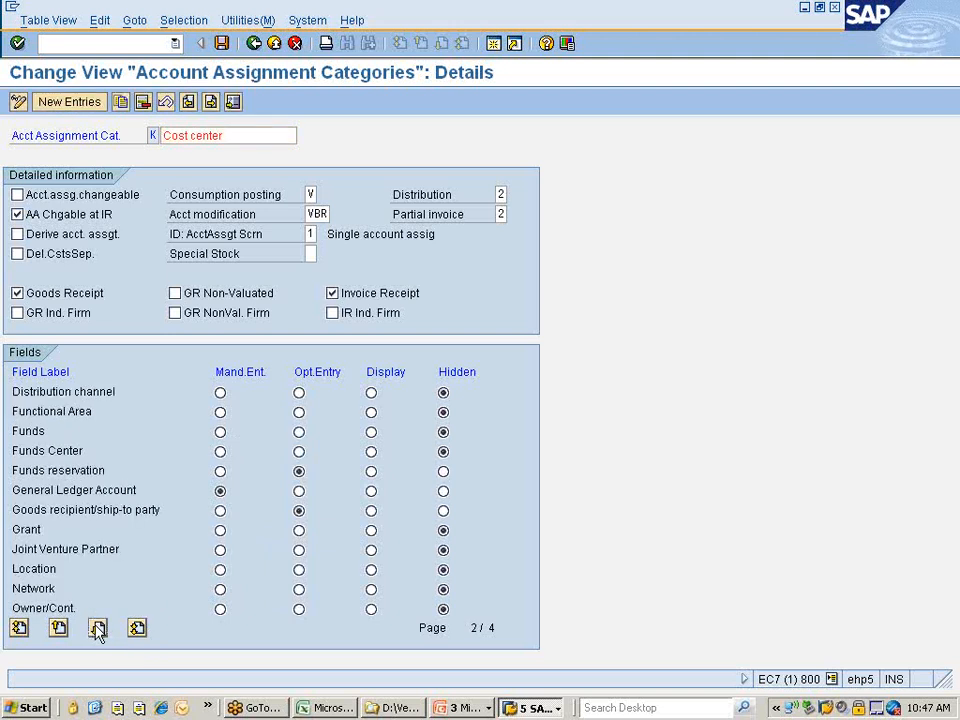
left_click(98, 629)
left_click(98, 629)
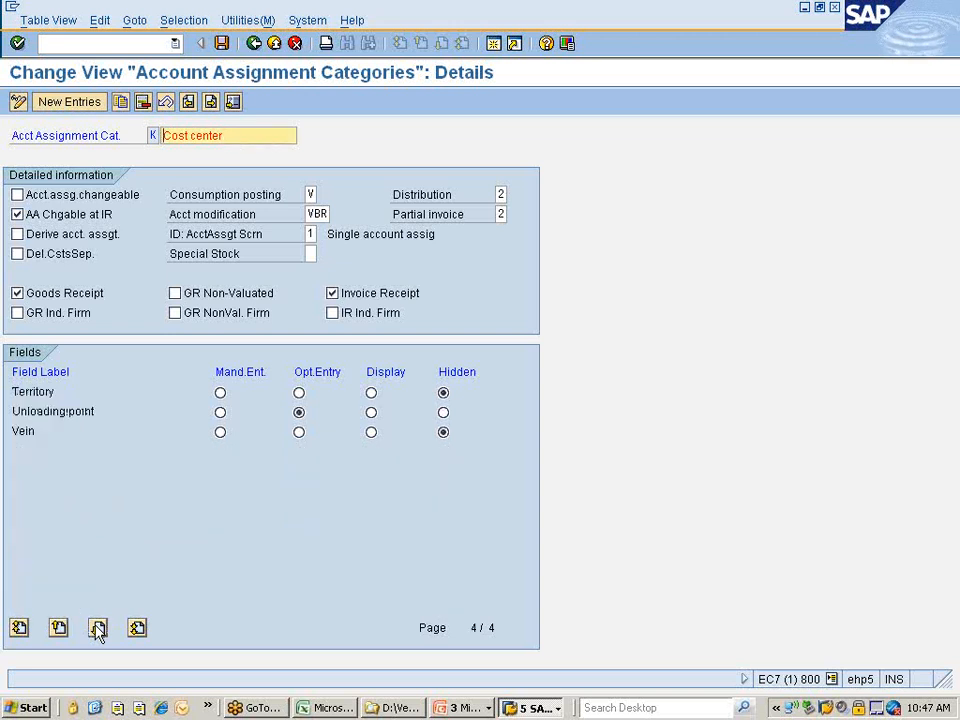
left_click(254, 44)
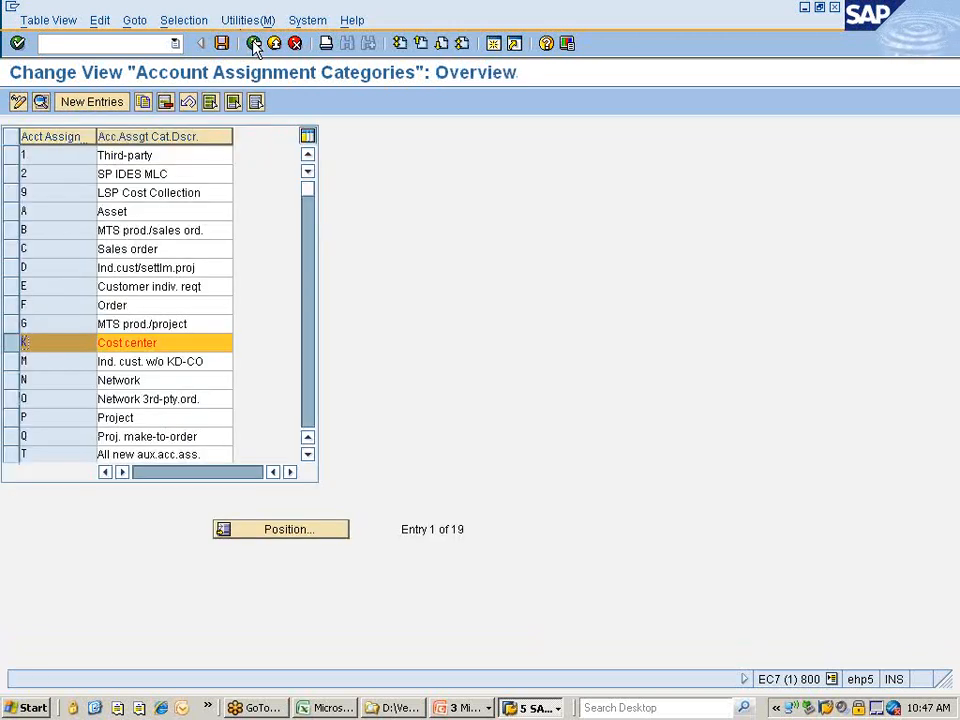
Return to the categories list, select A Asset, and exit, triggering the EC7 connection error.
left_click(14, 347)
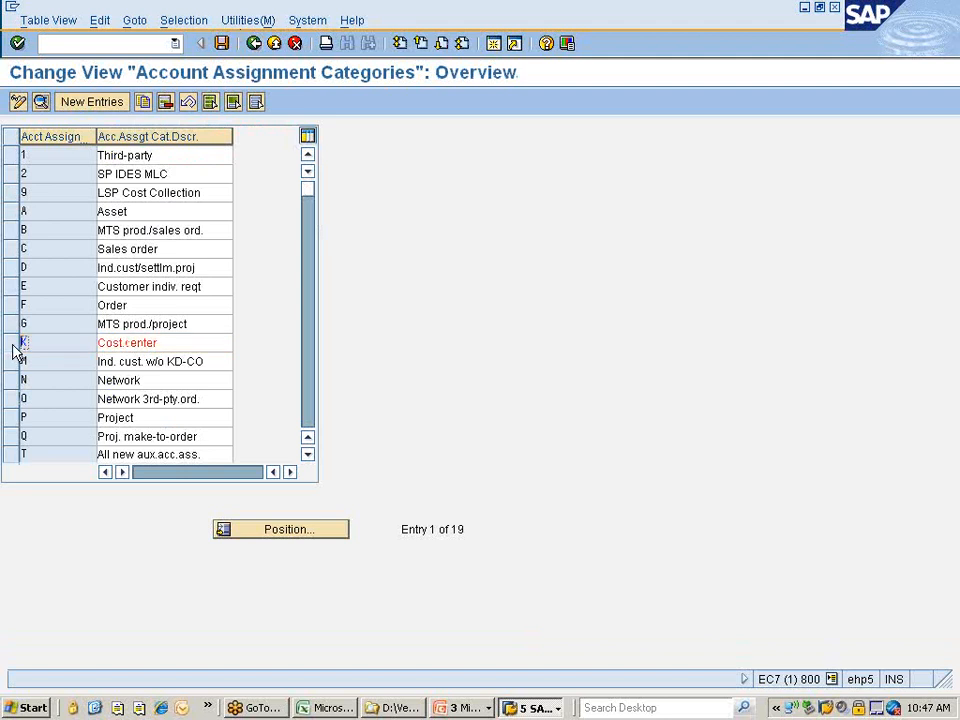
left_click(10, 214)
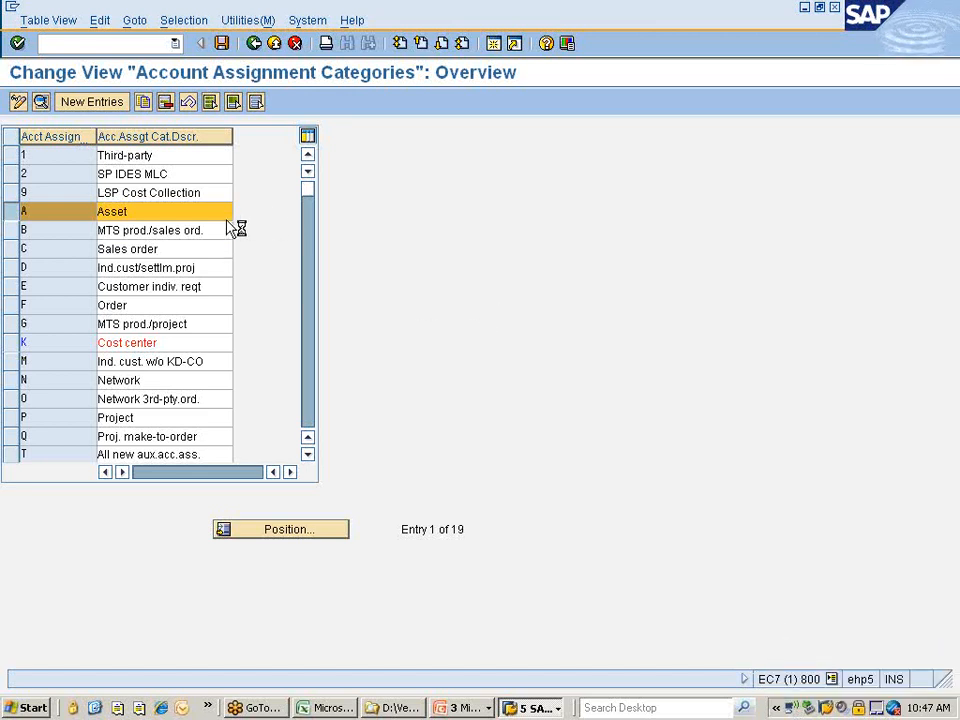
left_click(260, 44)
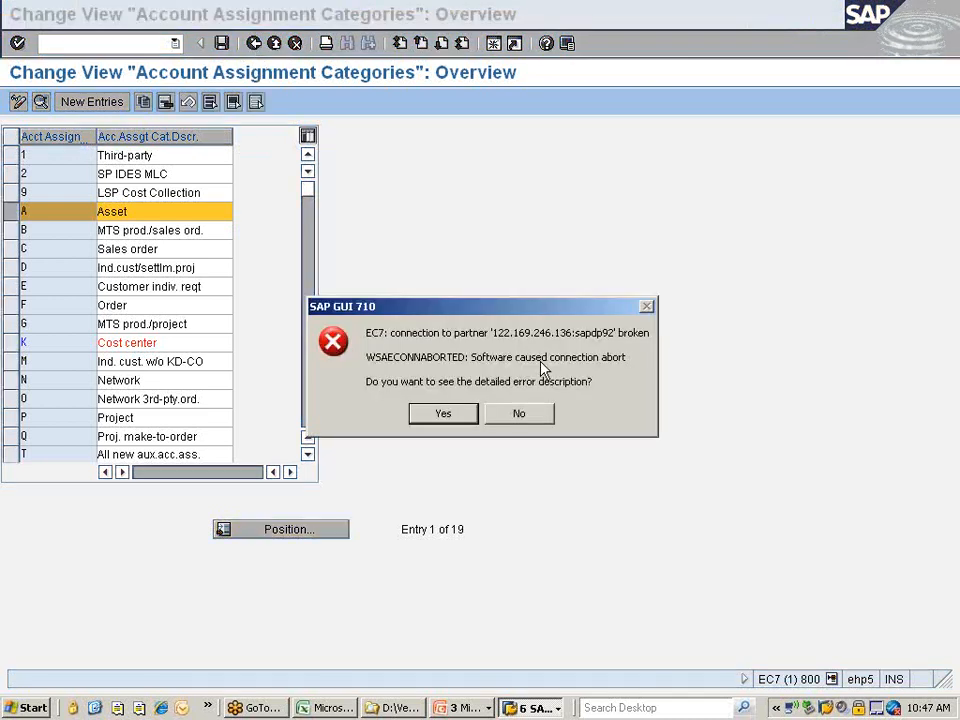
Decline the detailed error description for the broken EC7 connection.
left_click(516, 411)
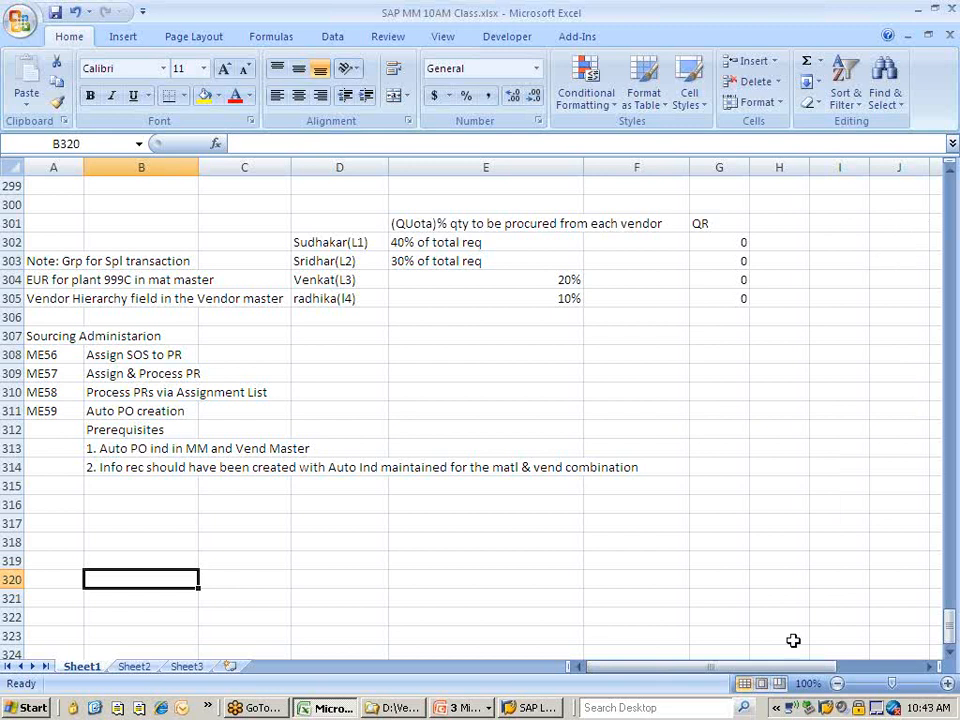
left_click(775, 707)
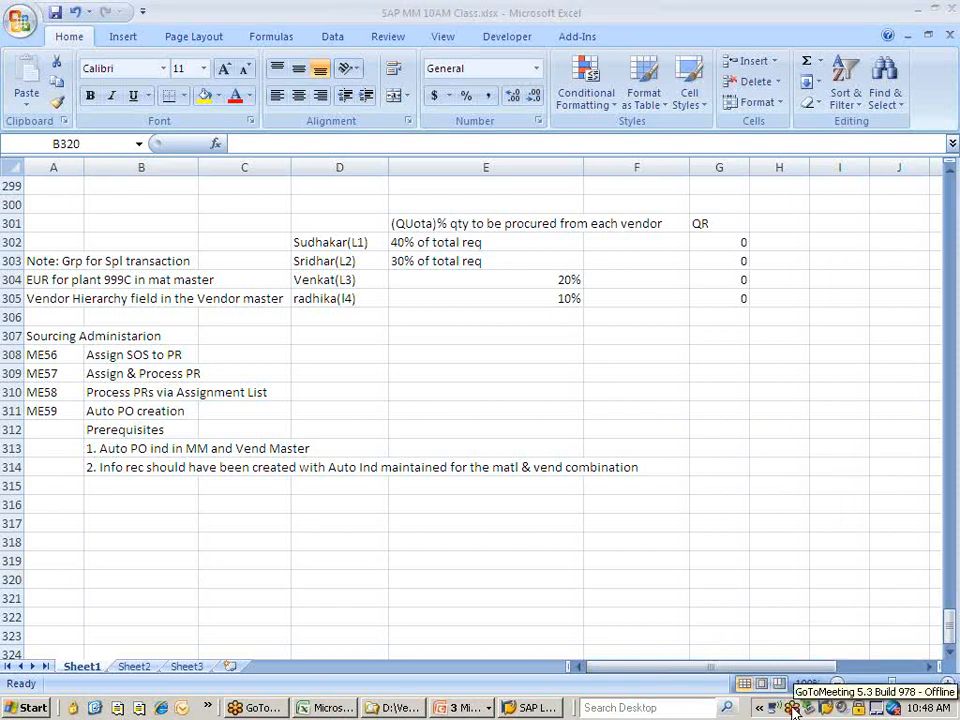
left_click(759, 708)
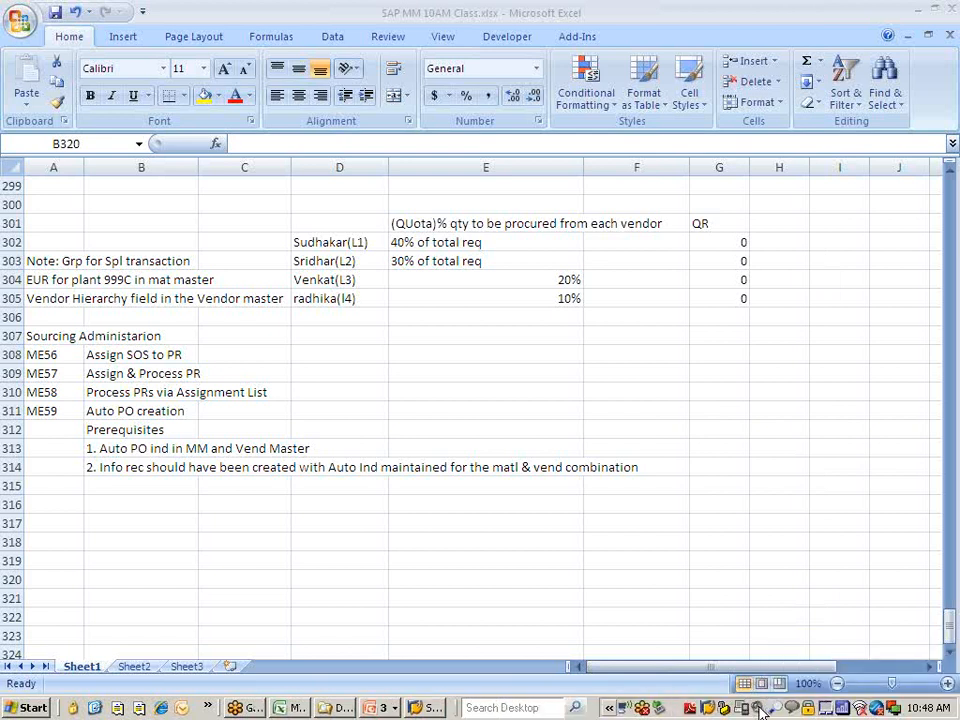